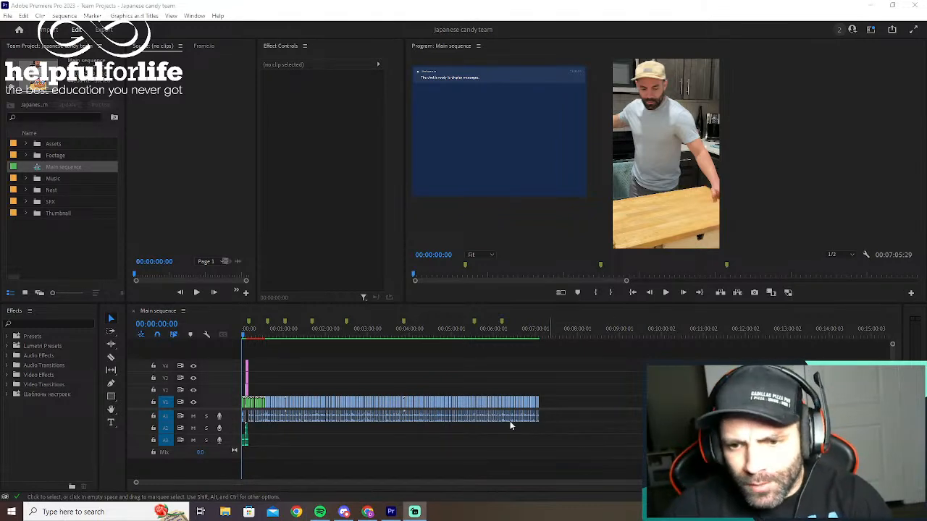
Review the opening of the main sequence from its start through the Taste Test title to the clip right after it
left_click(251, 338)
left_click(247, 337)
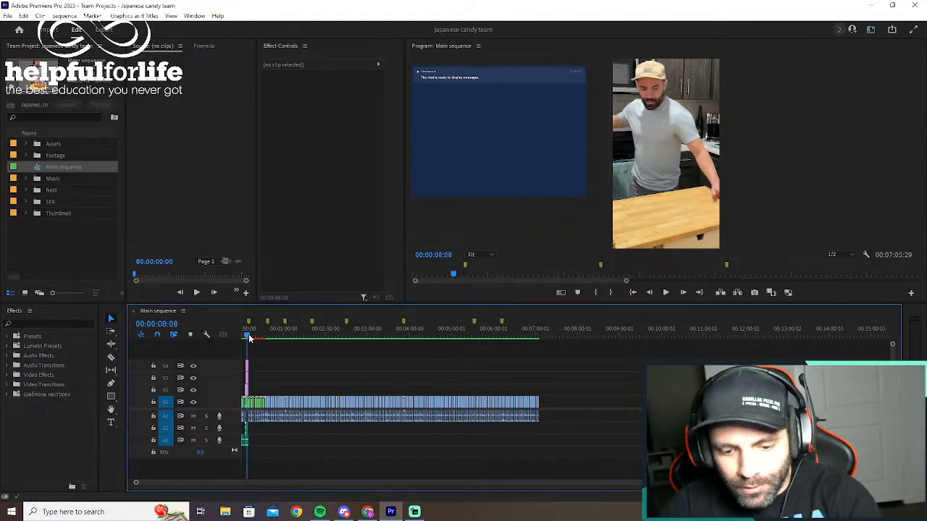
key("equal")
key("equal")
key("equal")
key("minus")
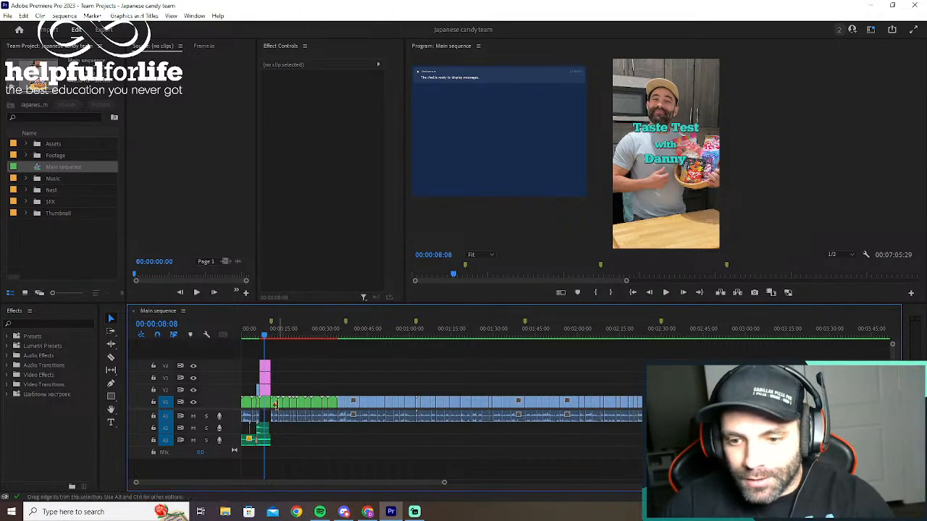
left_click_drag(264, 333, 273, 333)
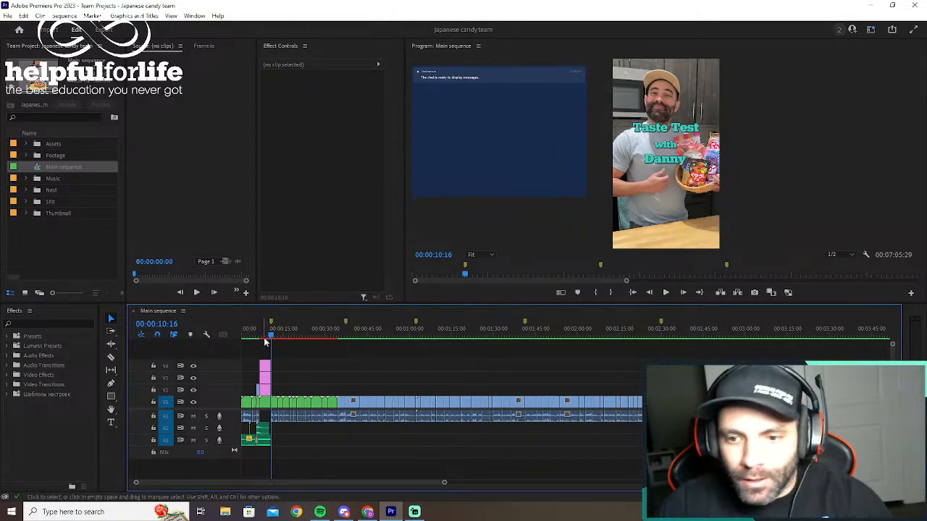
left_click_drag(272, 338, 244, 337)
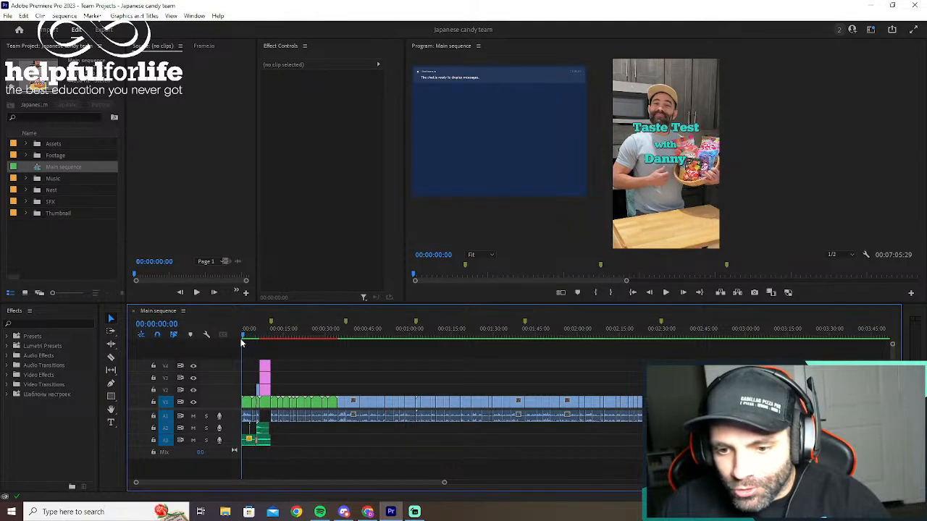
key("equal")
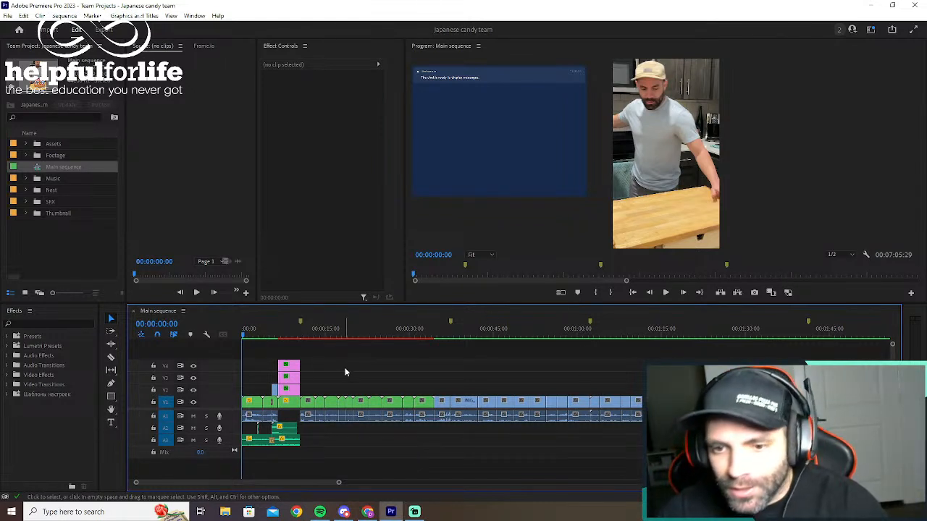
key("space")
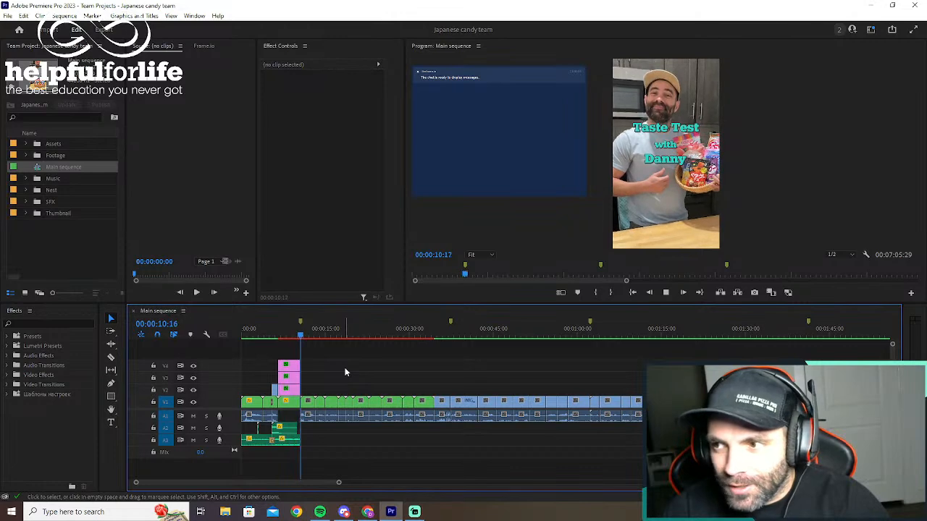
key("space")
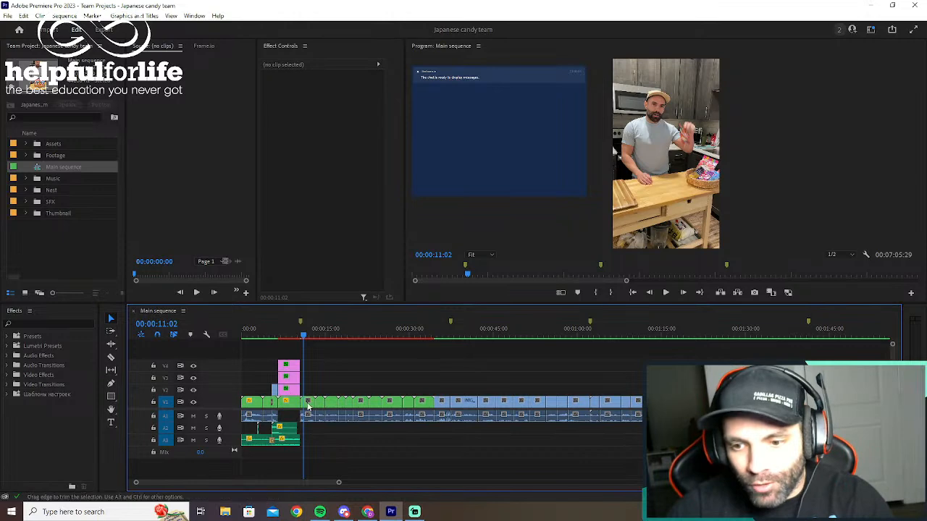
Open Nested Sequence 05, the first clip after the title, in its own timeline
key("=")
key("=")
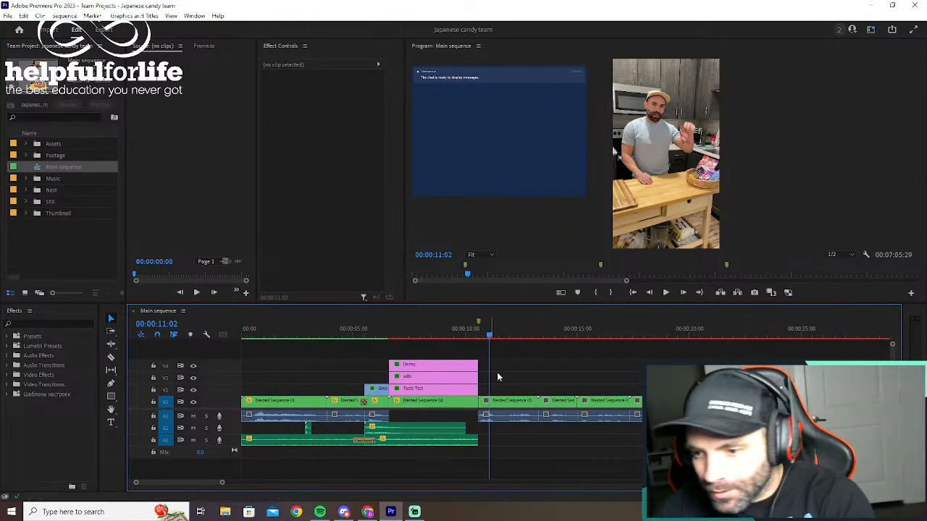
left_click_drag(489, 338, 500, 339)
left_click(510, 403)
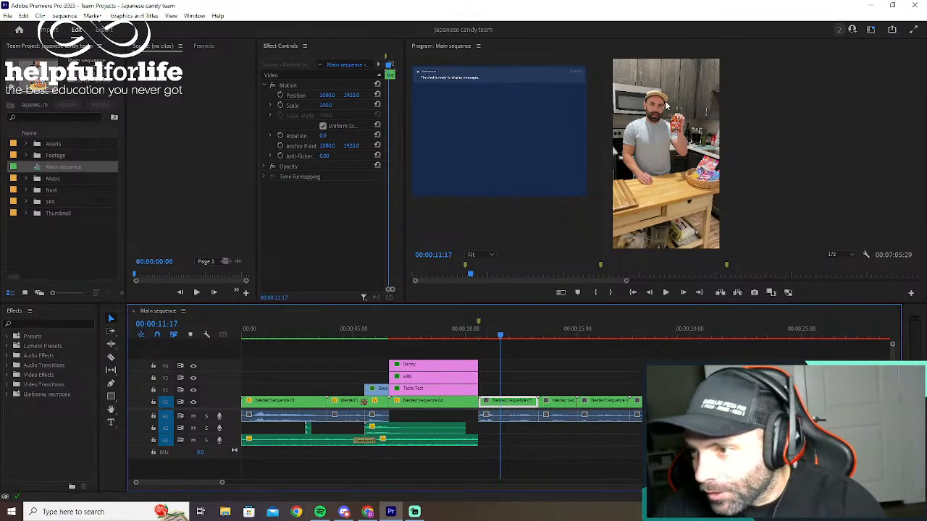
double_click(517, 406)
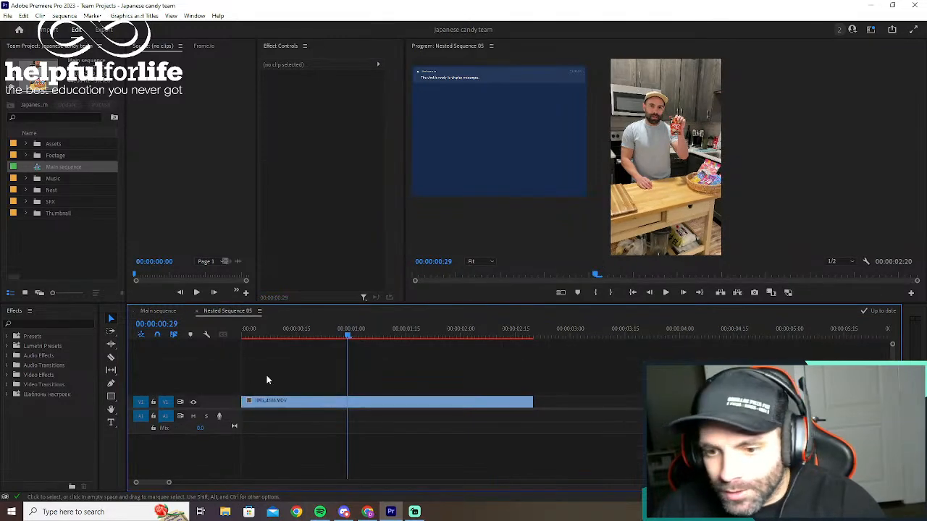
Set the nested clip's scale to 139 and its position to 1321, 2401, and return to the main sequence
left_click(298, 401)
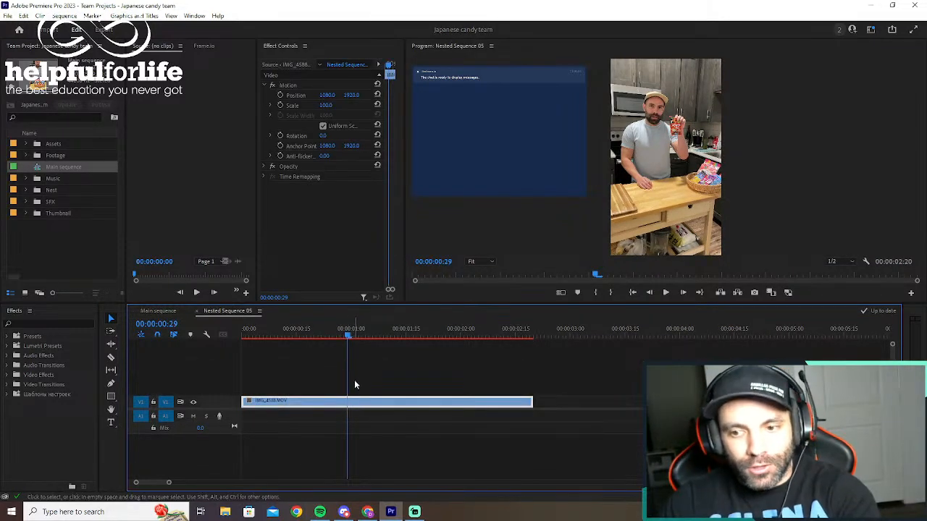
left_click_drag(326, 106, 441, 95)
left_click_drag(352, 96, 584, 96)
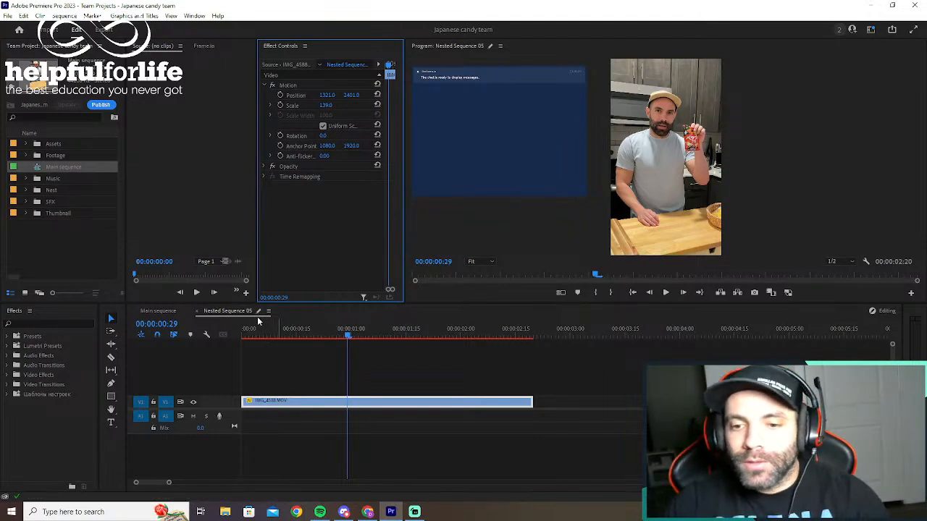
left_click(197, 313)
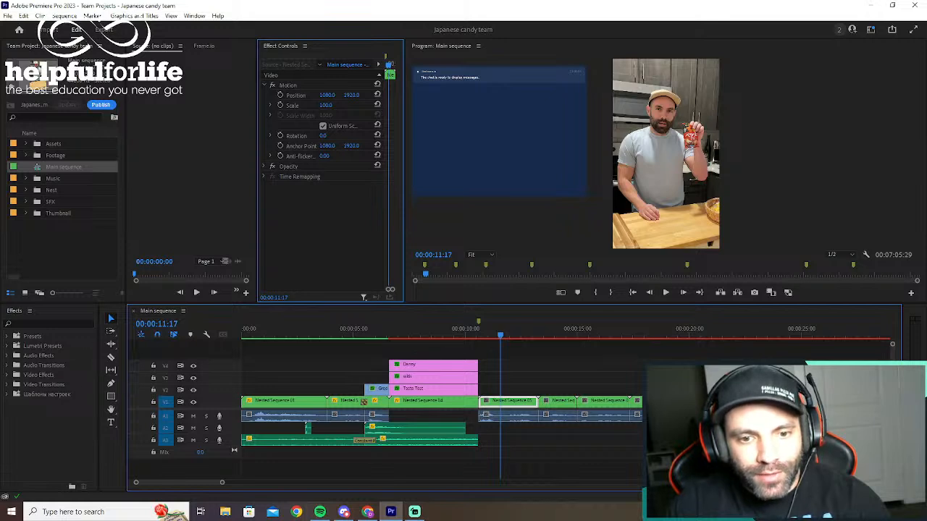
Expand the Presets folder in the effects list to show the saved BP Pull and BP Push presets
left_click(13, 338)
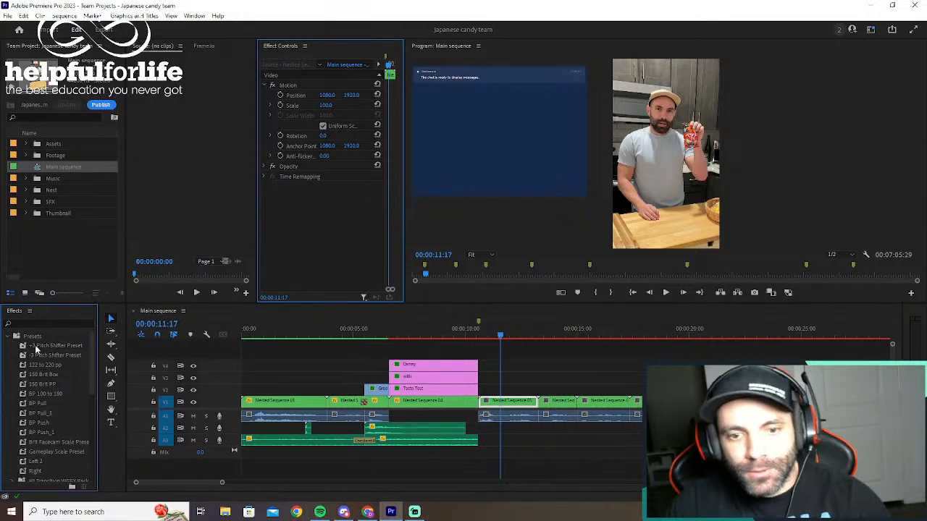
scroll(52, 368, "down", 1)
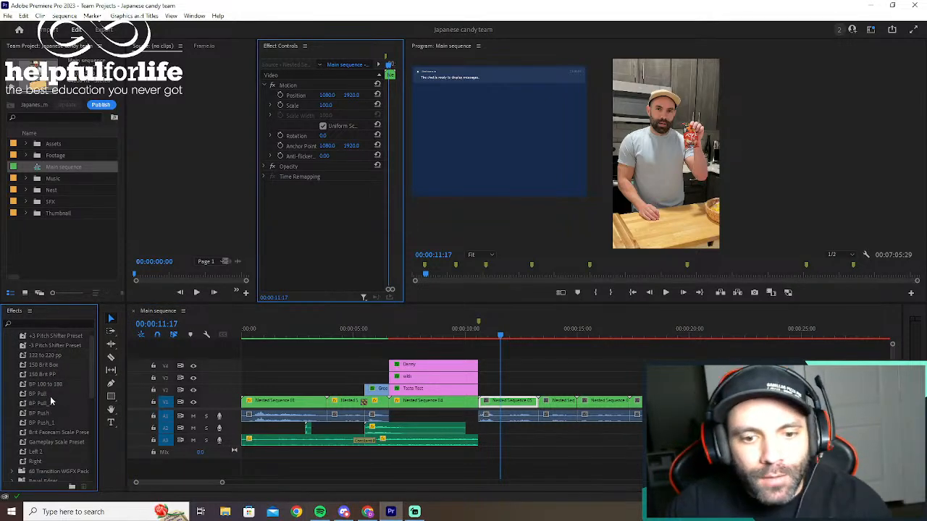
left_click(306, 354)
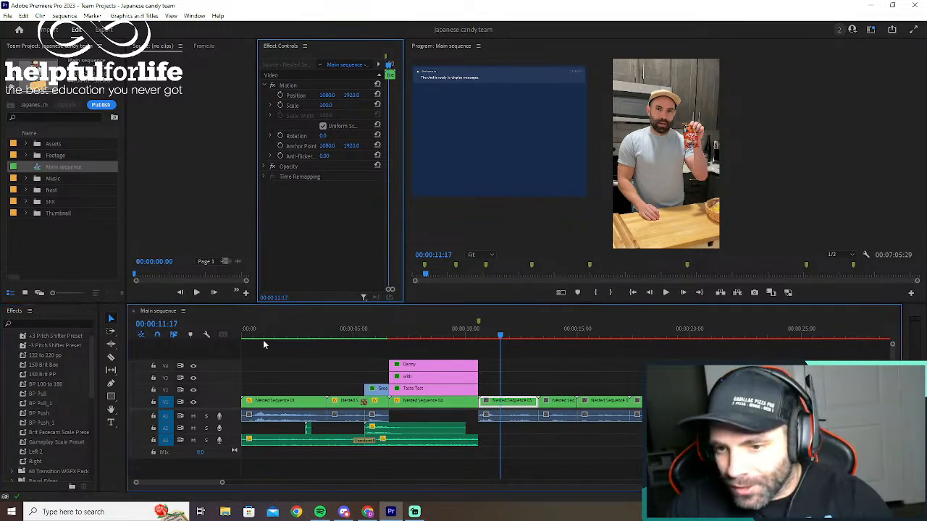
Play the main sequence from the start through the title and into Nested Sequence 05
left_click_drag(252, 335, 242, 334)
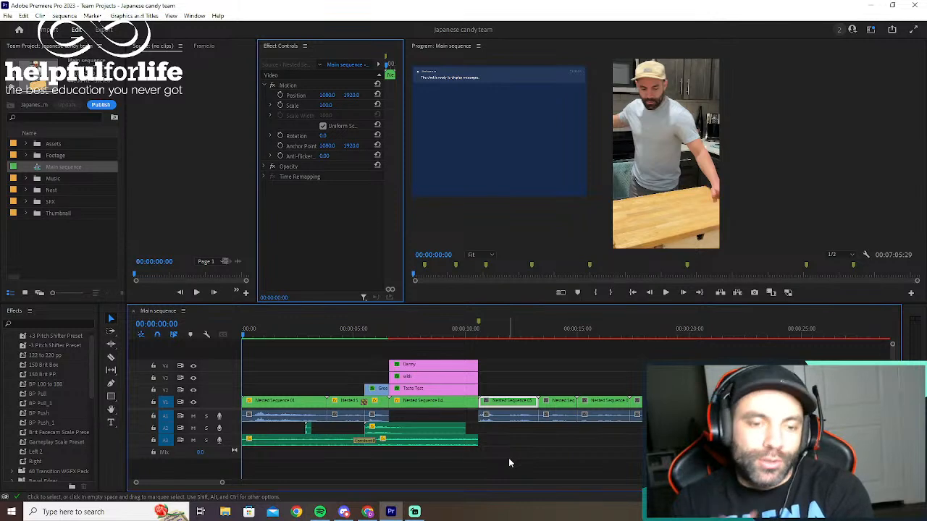
key("space")
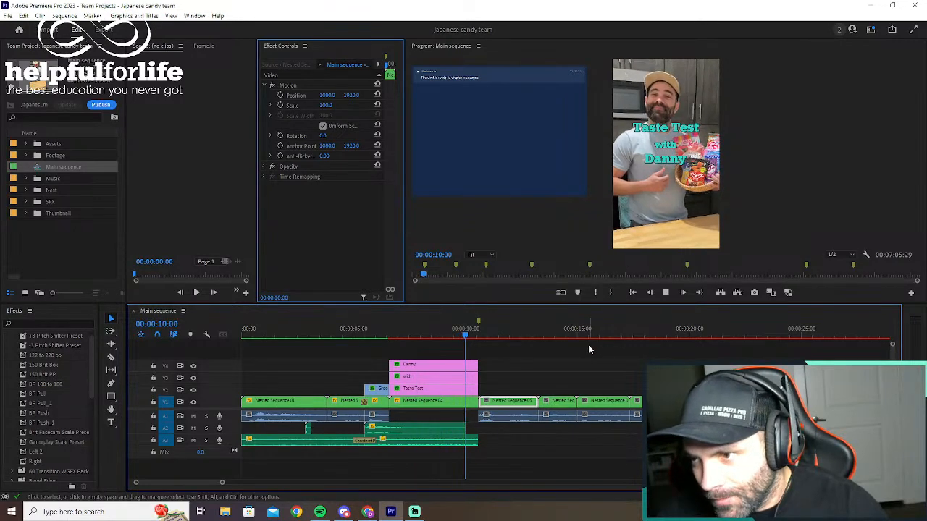
key("space")
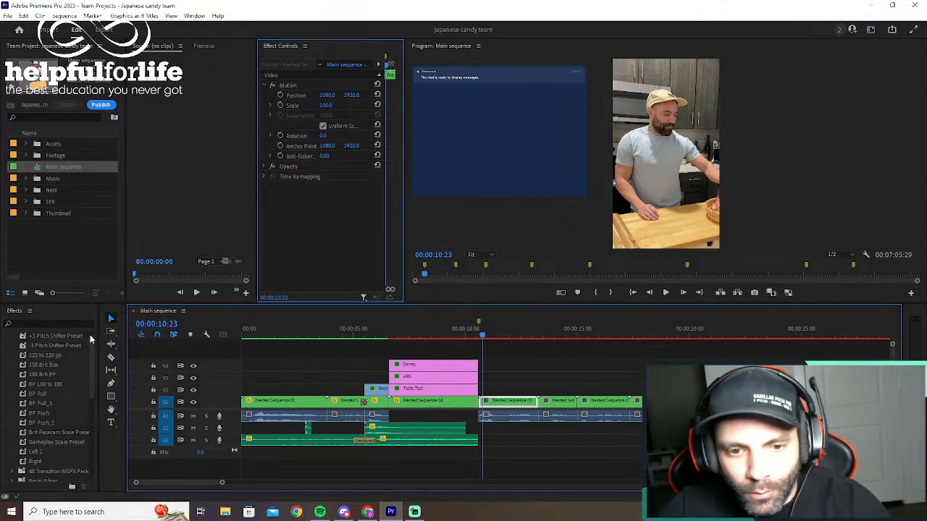
Try the BP Push preset on Nested Sequence 05 in the main sequence, preview the zoom and undo it
left_click(40, 396)
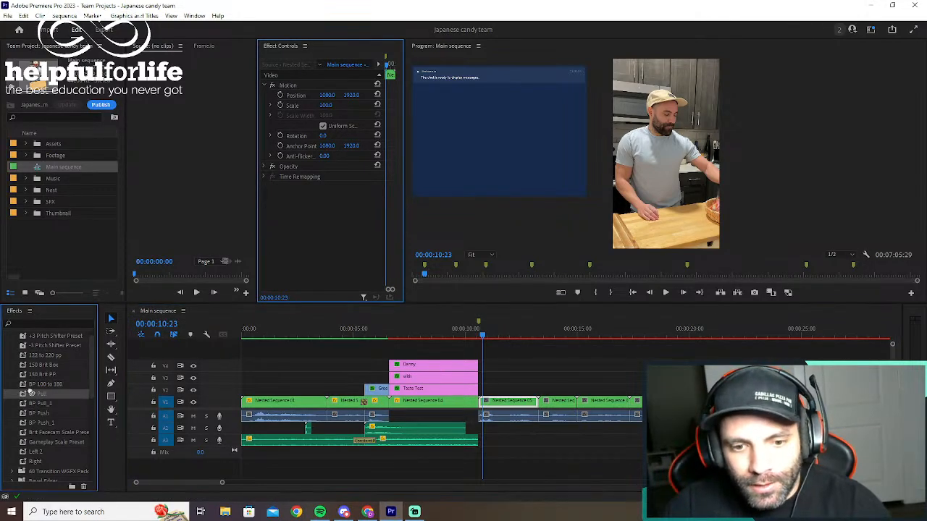
left_click_drag(34, 414, 506, 405)
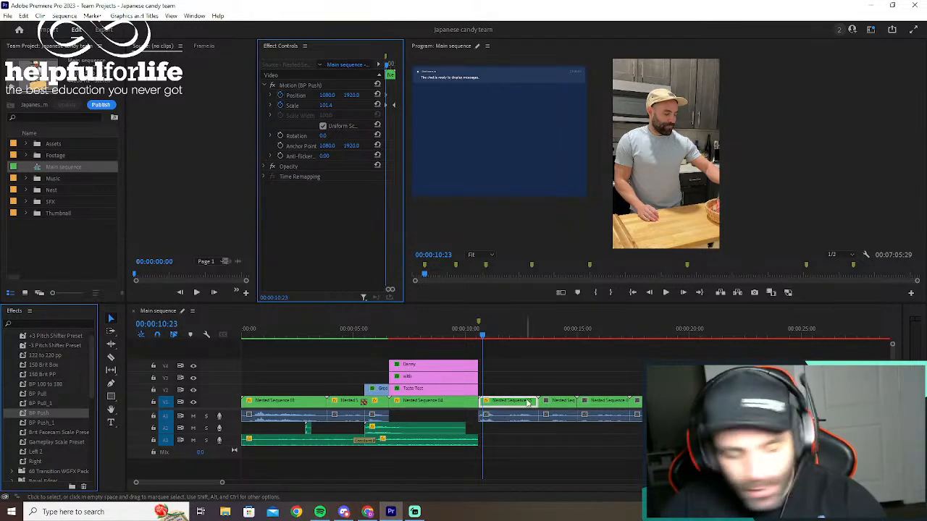
key("space")
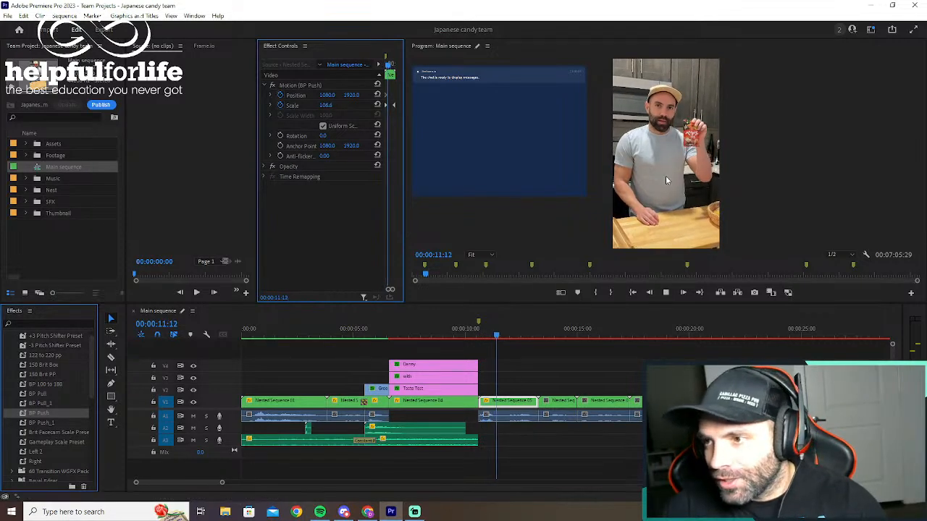
key("space")
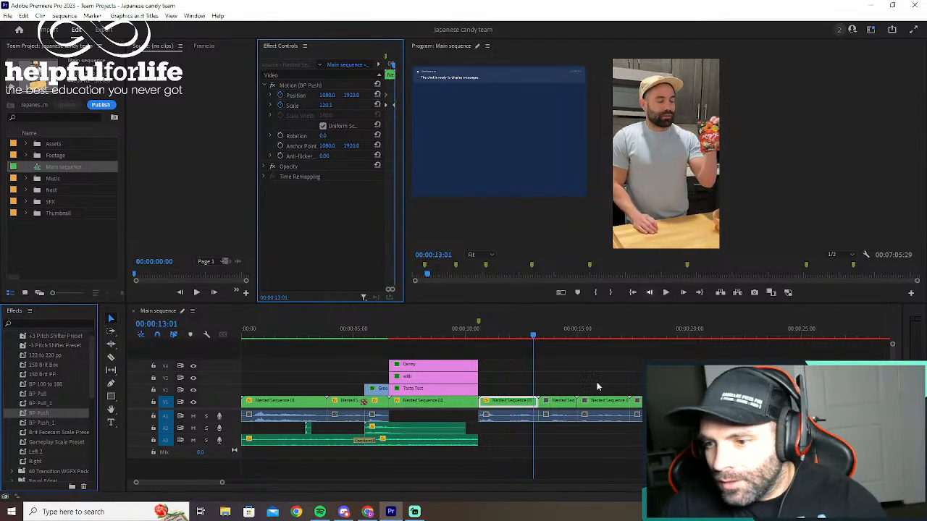
left_click_drag(536, 337, 518, 336)
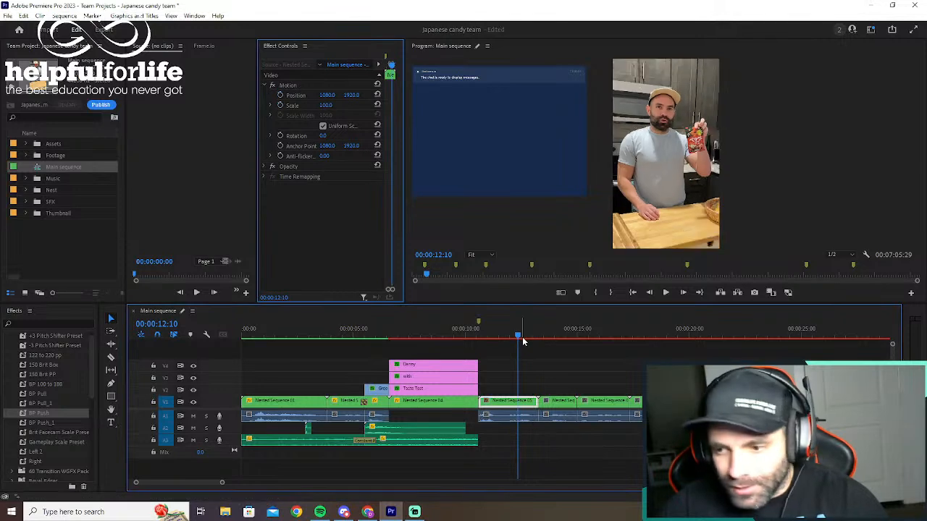
Try the BP Push preset on the clip inside Nested Sequence 05, undo it and return to the main sequence
double_click(507, 407)
left_click(40, 414)
left_click_drag(40, 414, 289, 405)
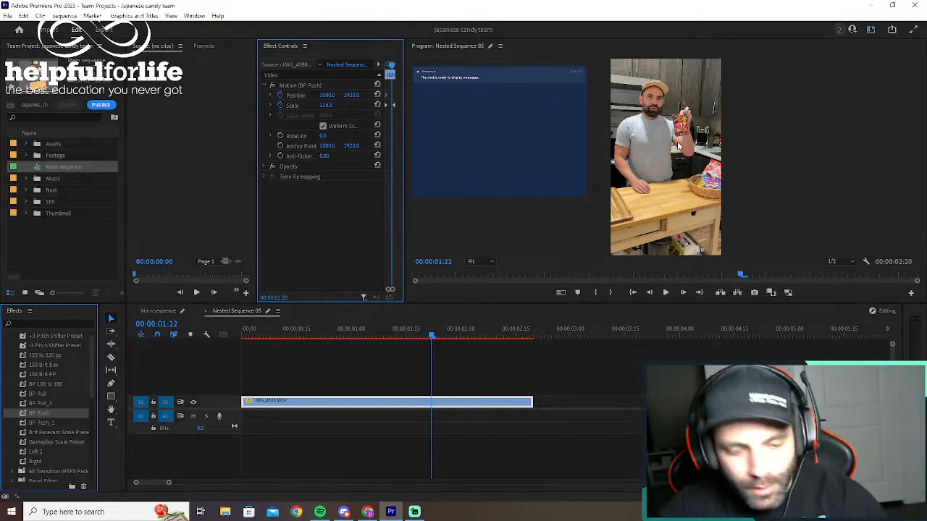
key("ctrl+z")
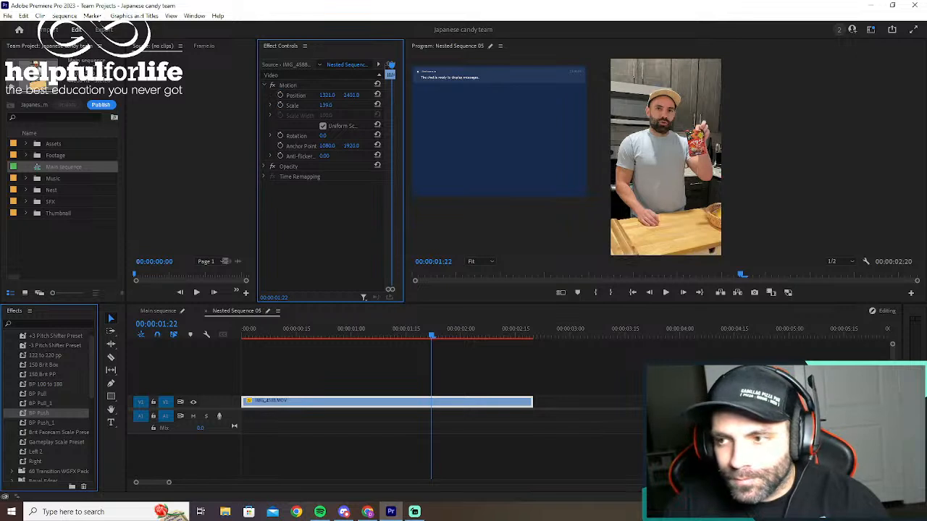
left_click(206, 311)
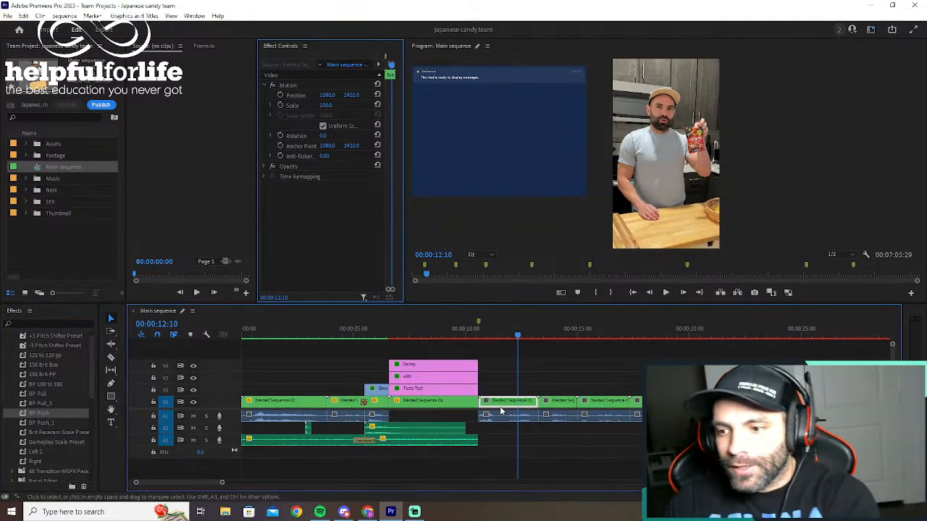
Apply the BP Push preset to Nested Sequence 05 in the main sequence and play the clip from its beginning
left_click_drag(55, 417, 507, 402)
left_click(497, 335)
left_click_drag(498, 335, 478, 333)
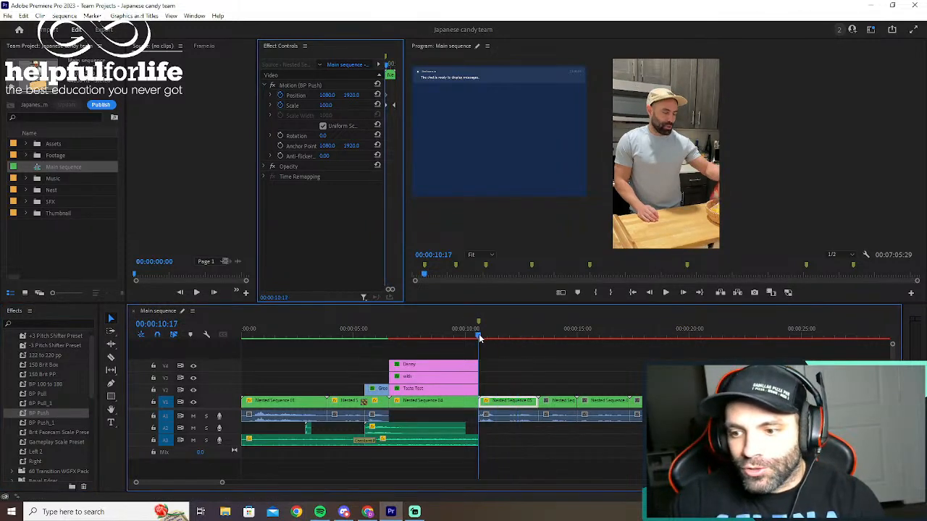
key("space")
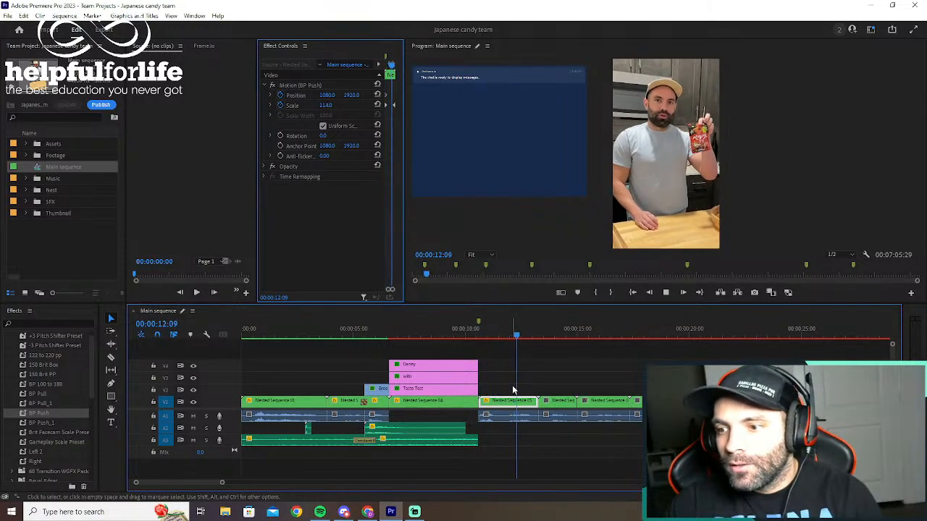
key("space")
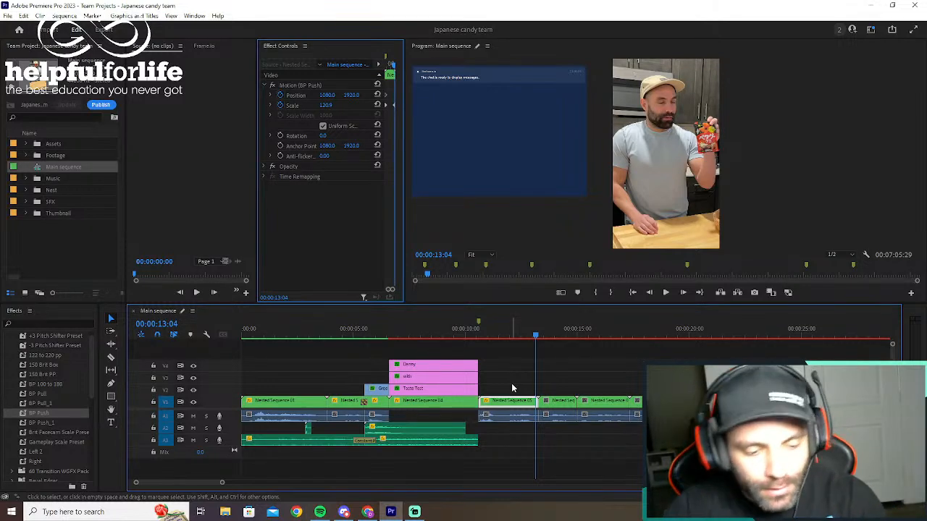
Replay Nested Sequence 05 from near its beginning several times to check the framing and the push-in zoom
left_click(531, 337)
left_click_drag(517, 339, 482, 339)
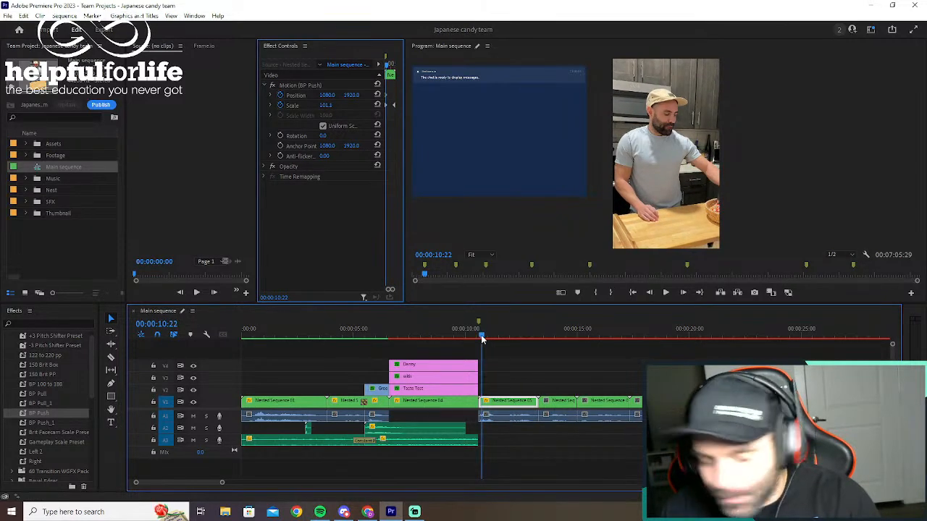
key("space")
key("space")
left_click(507, 334)
left_click_drag(507, 335, 481, 336)
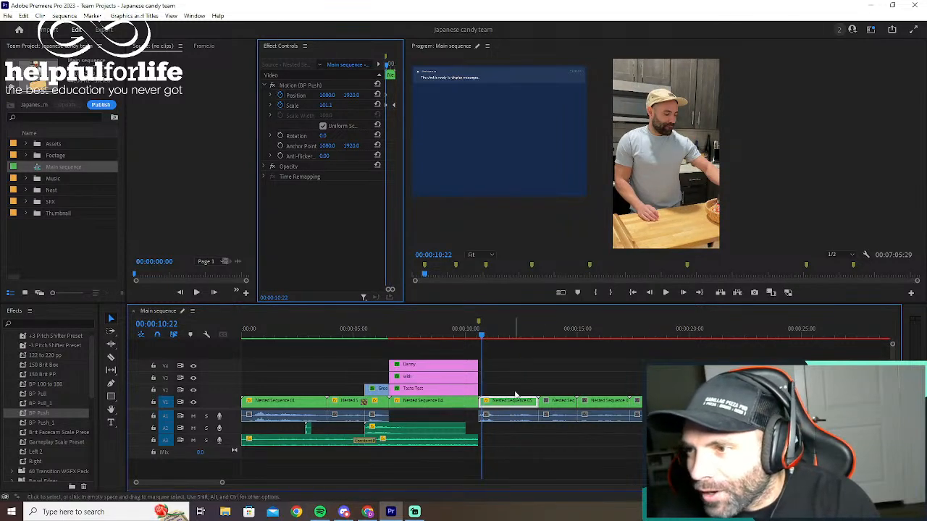
key("space")
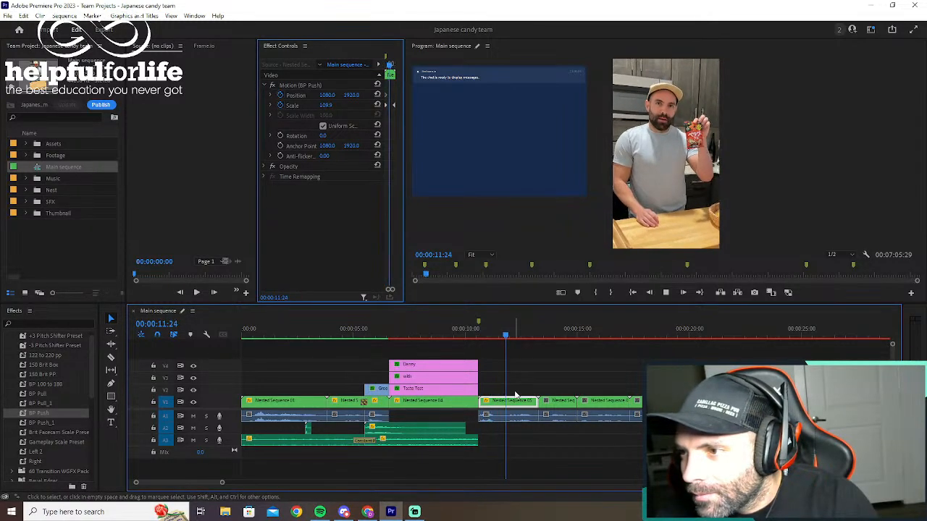
key("space")
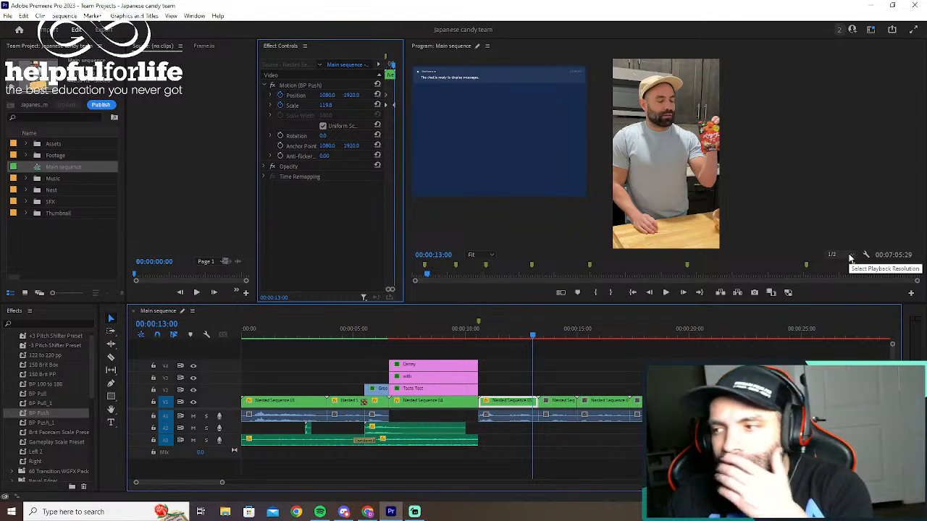
left_click_drag(496, 338, 483, 338)
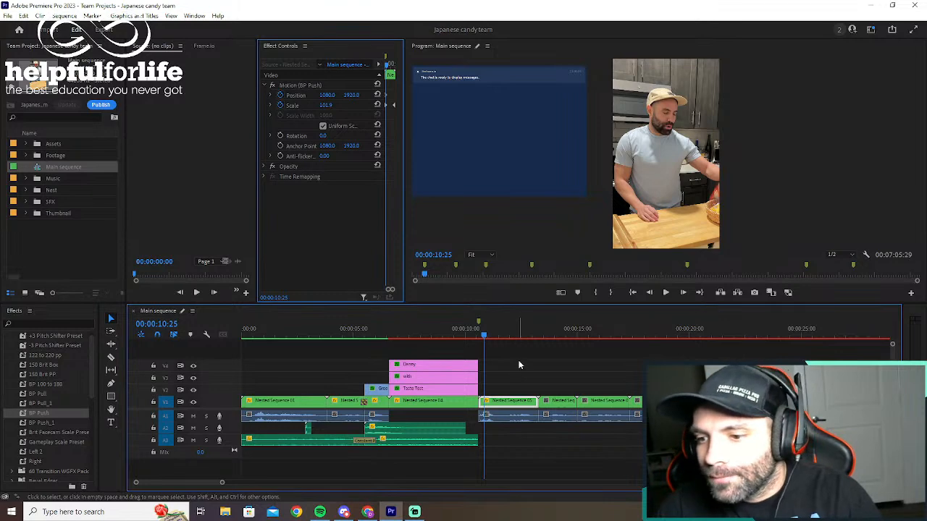
Ripple-trim the start of the clip following Nested Sequence 05 to 00:00:13:15 and its end to 00:00:14:17
key("space")
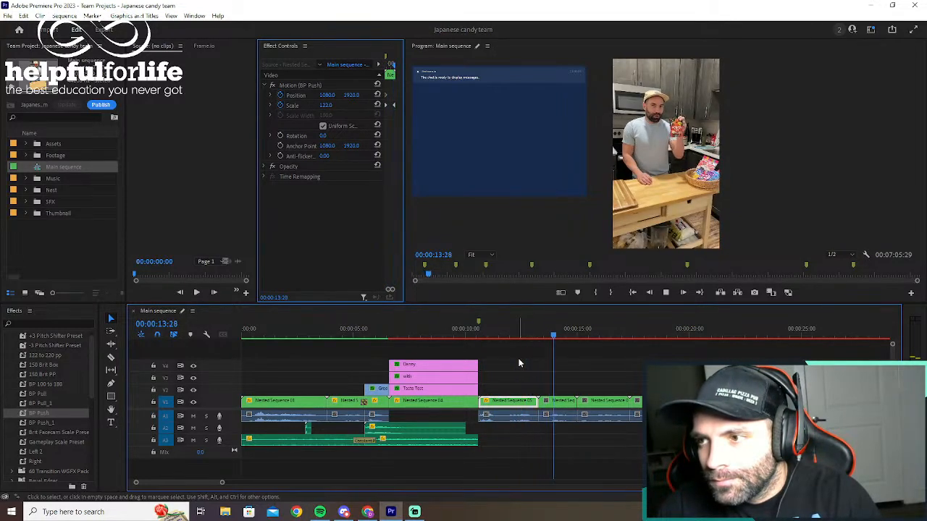
left_click_drag(569, 333, 543, 336)
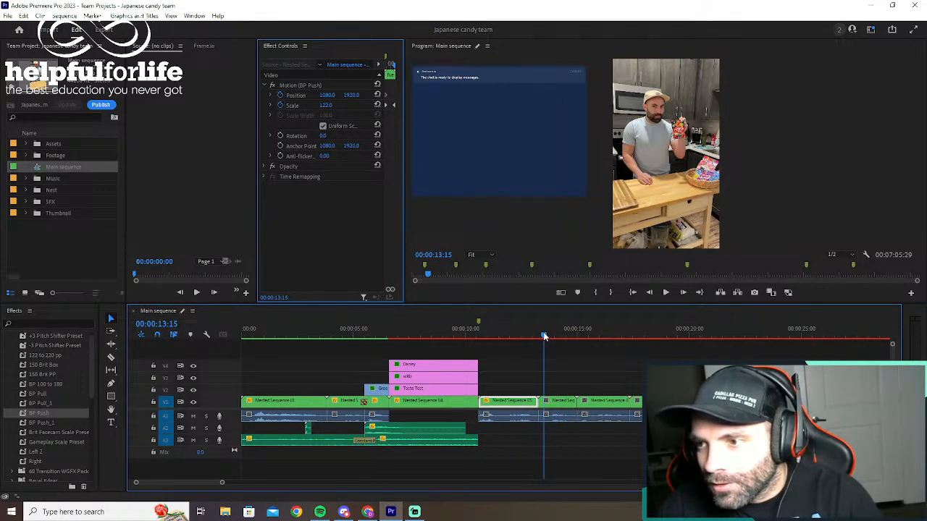
key("q")
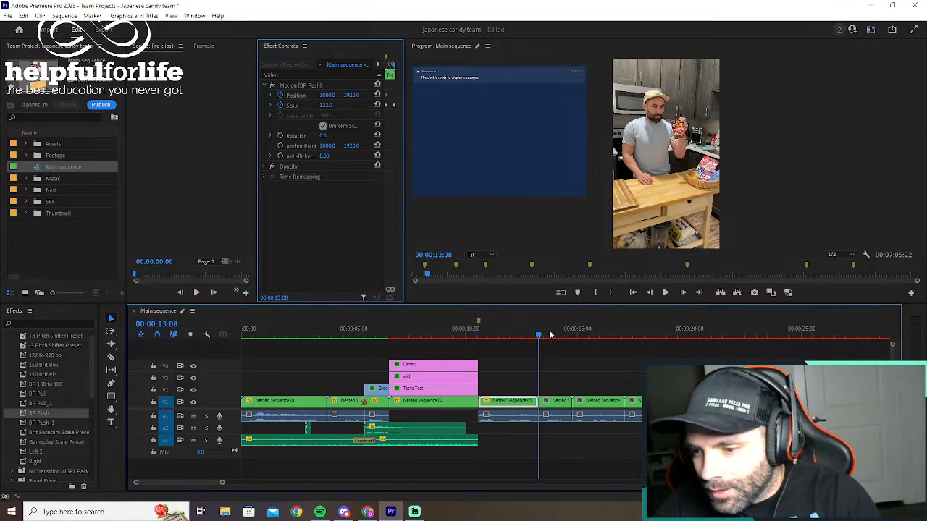
key("space")
key("space")
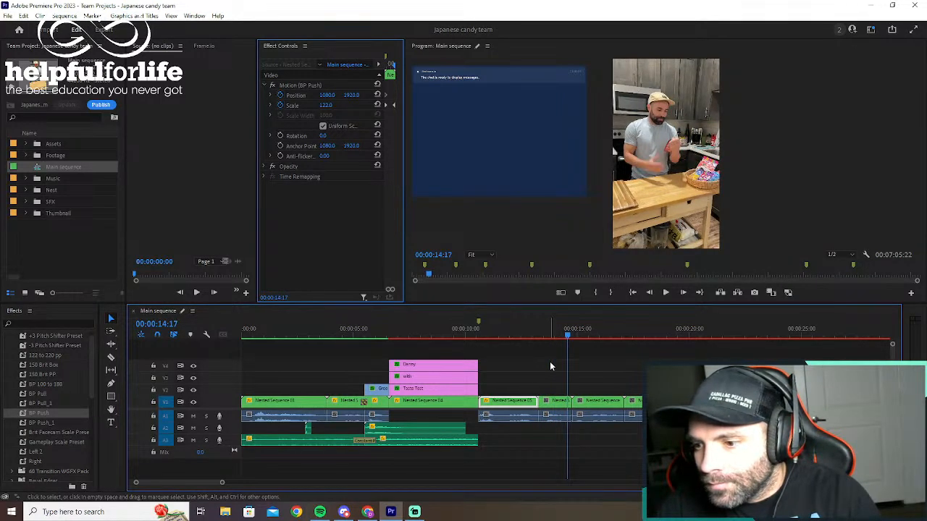
key("w")
left_click(562, 334)
left_click(561, 334)
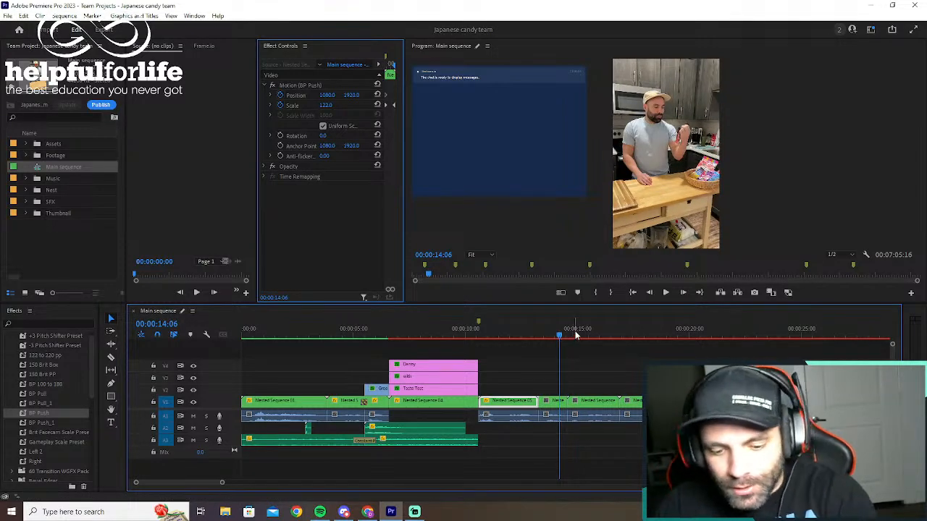
Place IMG_4585.MOV from the Footage bin on the first video and audio tracks, past the end of the edited clips
key("minus")
key("minus")
key("minus")
key("minus")
key("minus")
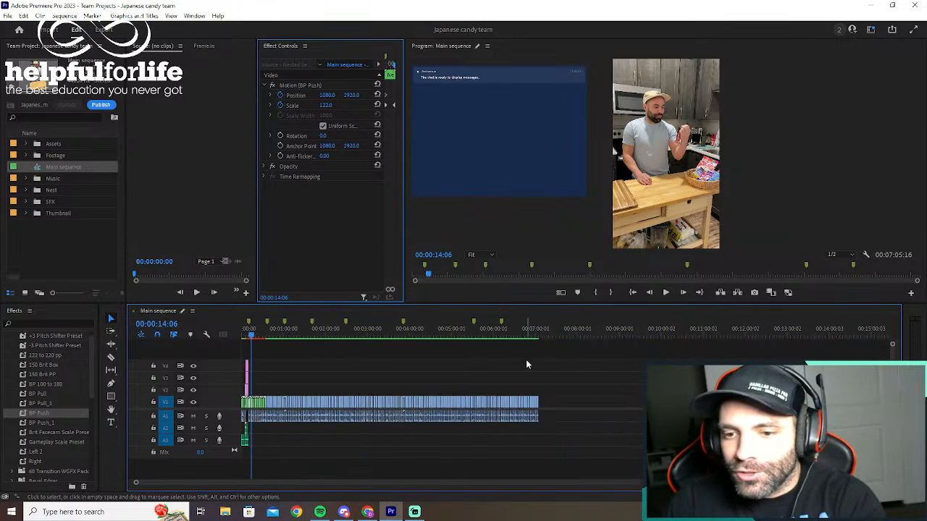
key("minus")
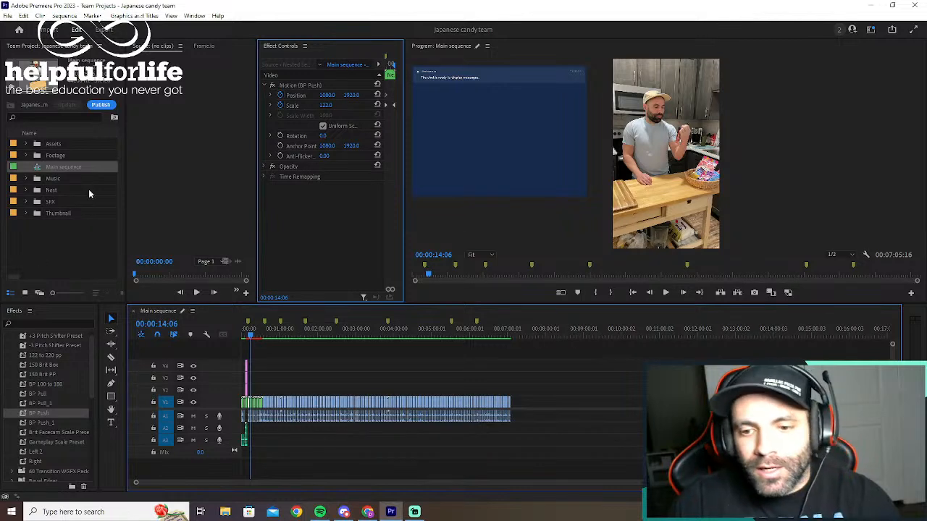
left_click(26, 156)
left_click_drag(43, 170, 570, 405)
left_click(571, 337)
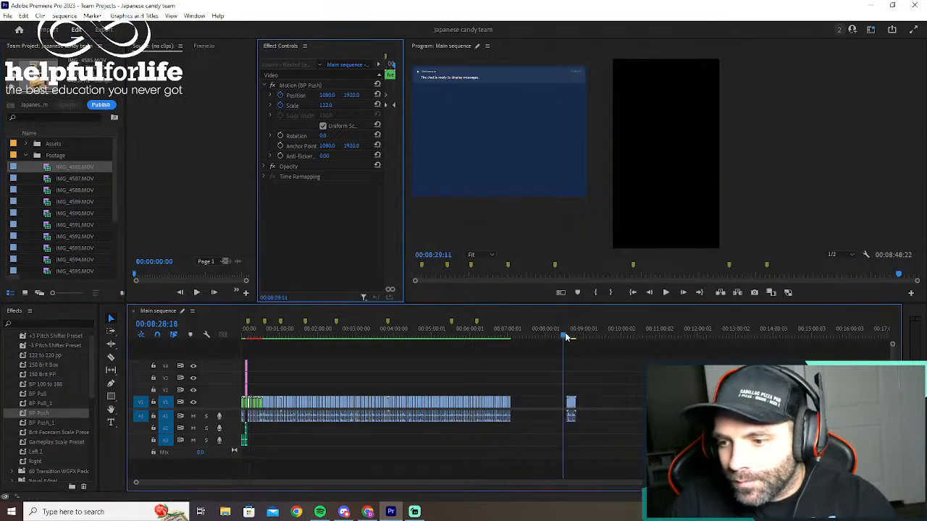
Play and scrub the opening of IMG_4585.MOV back to 00:08:35:10 to examine where the usable action starts
key("space")
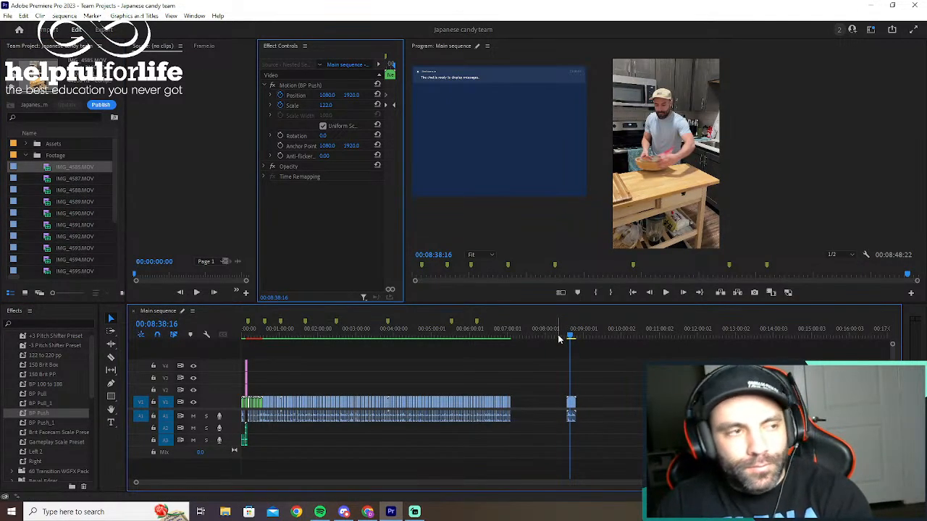
key("equal")
key("equal")
key("equal")
key("equal")
key("equal")
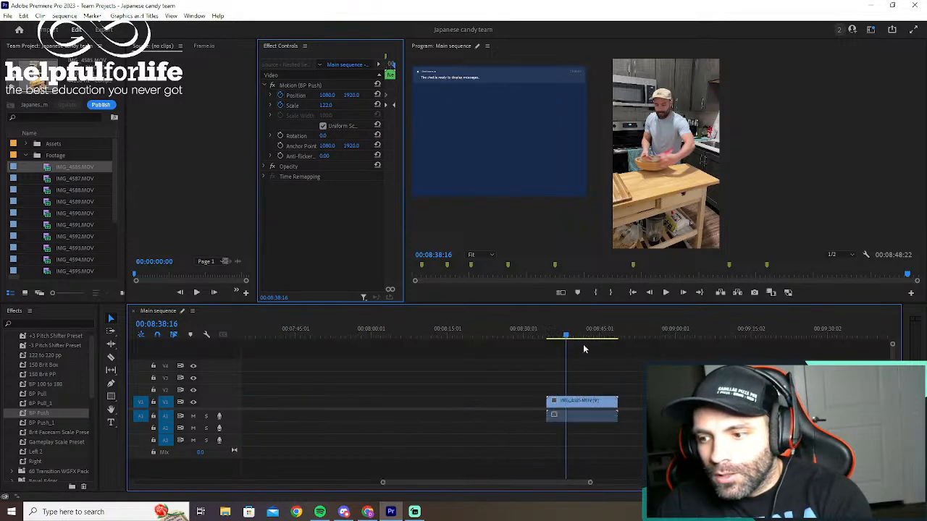
left_click_drag(565, 337, 508, 339)
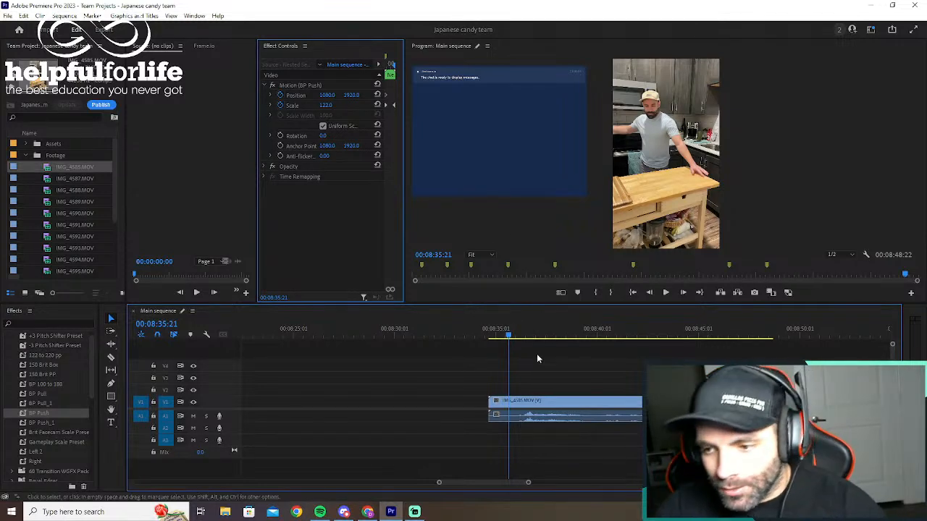
left_click_drag(511, 339, 503, 337)
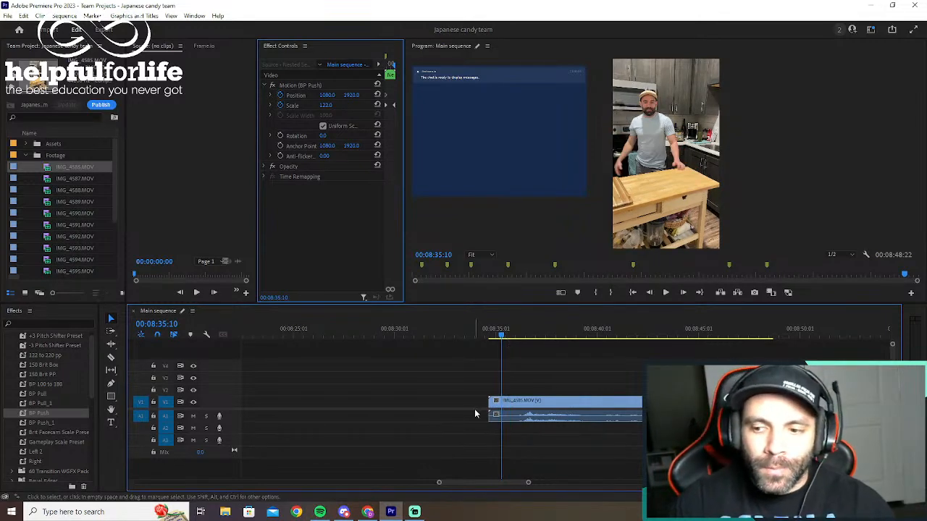
Try splitting IMG_4585.MOV at several points along its first half with the Razor tool and undo all the cuts
key("c")
left_click(511, 402)
left_click(528, 402)
left_click(550, 403)
left_click(580, 403)
left_click(620, 404)
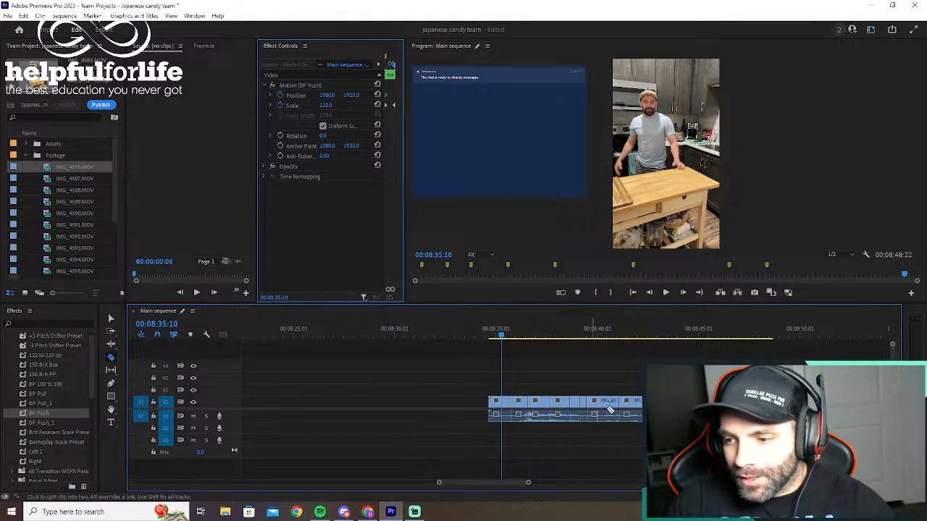
left_click(611, 412)
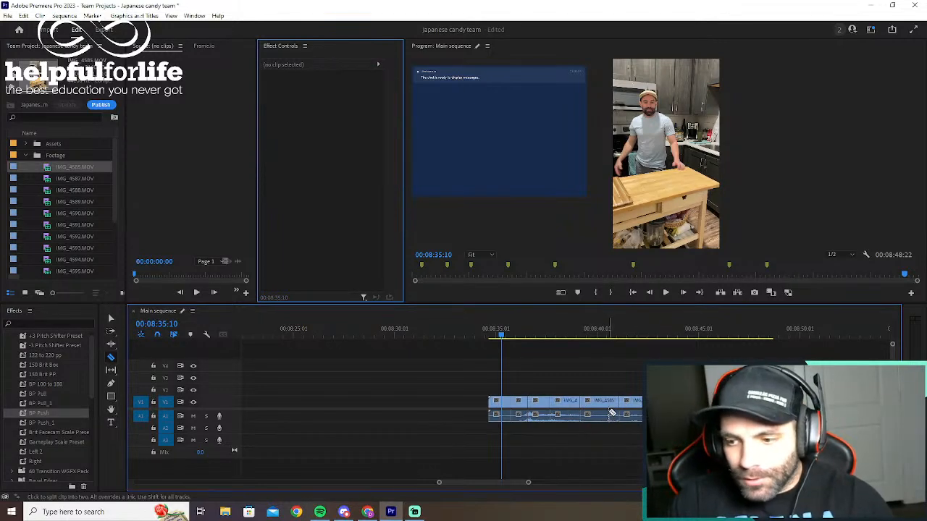
key("ctrl+z")
key("ctrl+z")
key("ctrl+z")
key("ctrl+z")
key("ctrl+z")
key("ctrl+z")
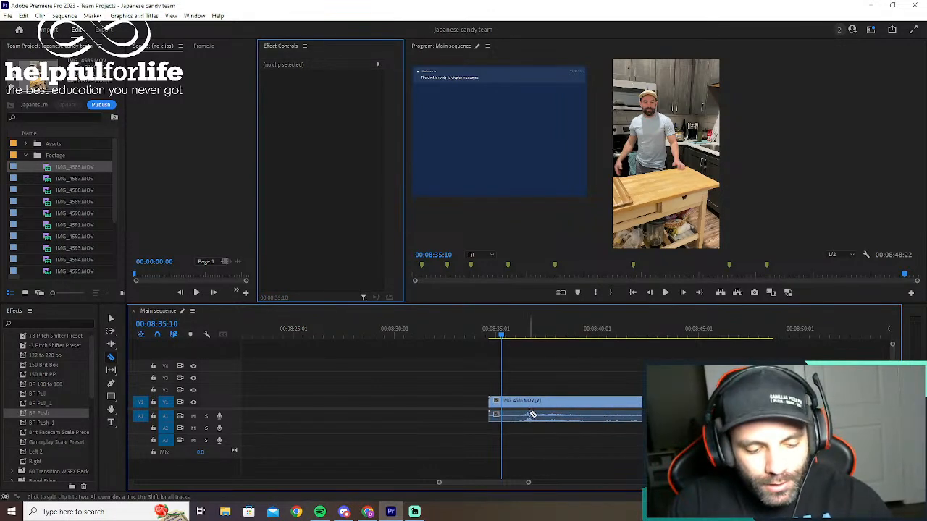
Unlink the video and audio of IMG_4585.MOV in the timeline
key("v")
left_click(572, 404)
right_click(611, 403)
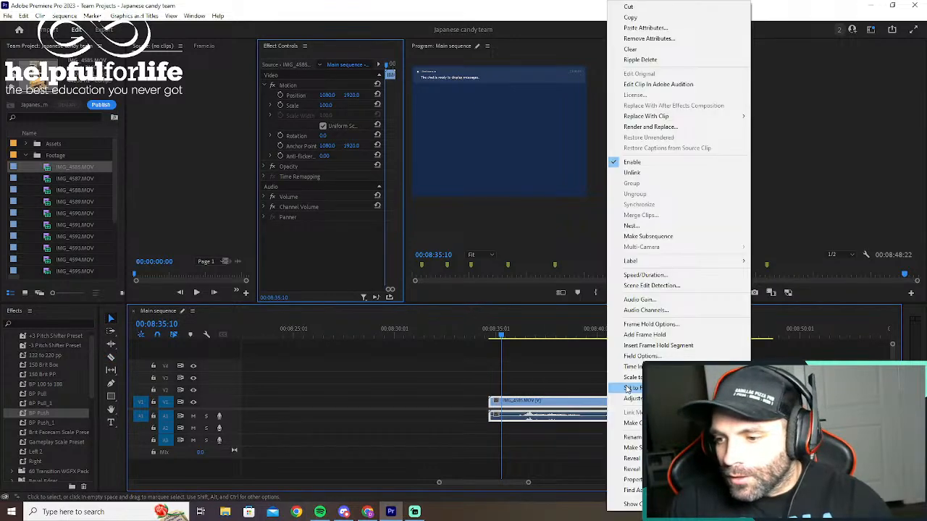
left_click(632, 173)
left_click(631, 379)
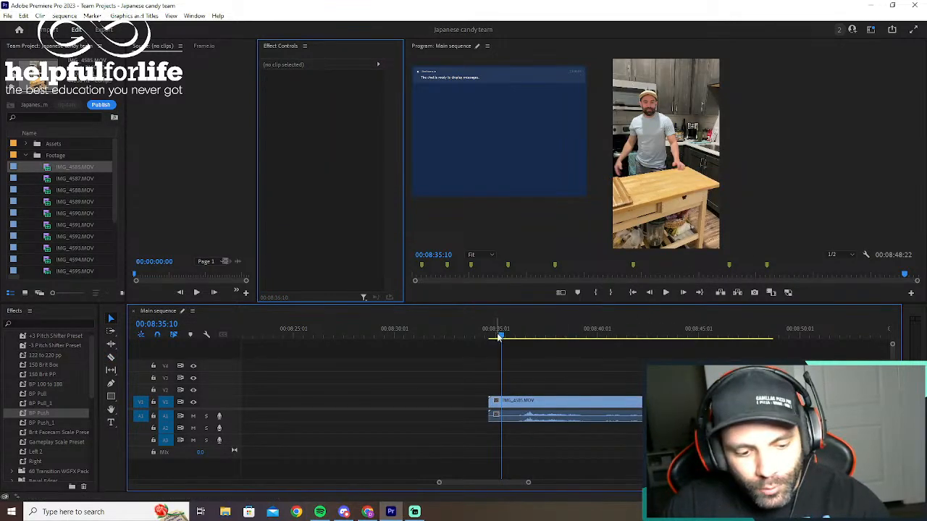
Split the video and audio of IMG_4585.MOV at 00:08:36:01
left_click_drag(498, 336, 517, 337)
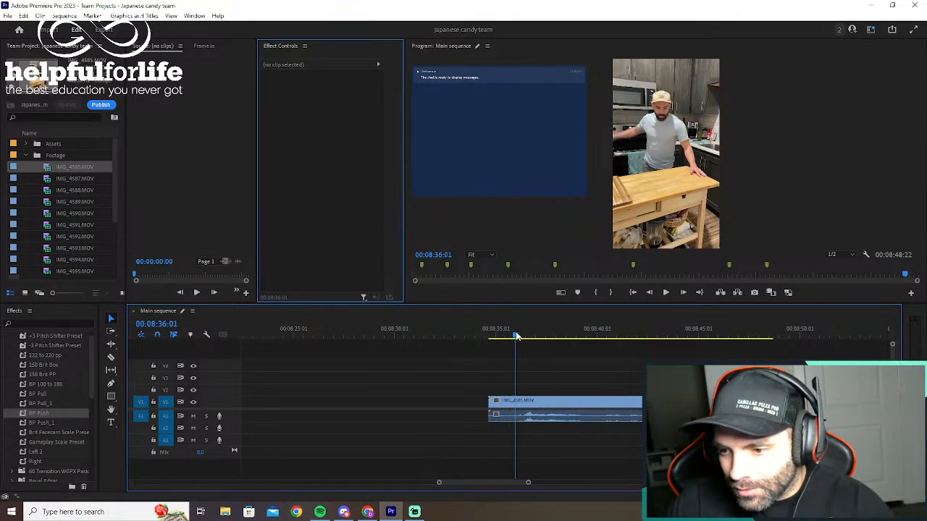
key("minus")
key("minus")
key("minus")
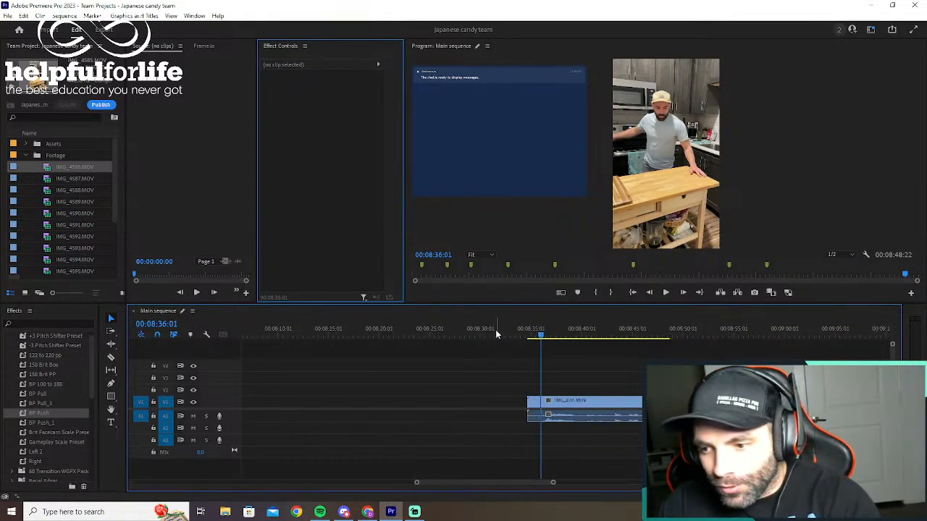
key("minus")
key("minus")
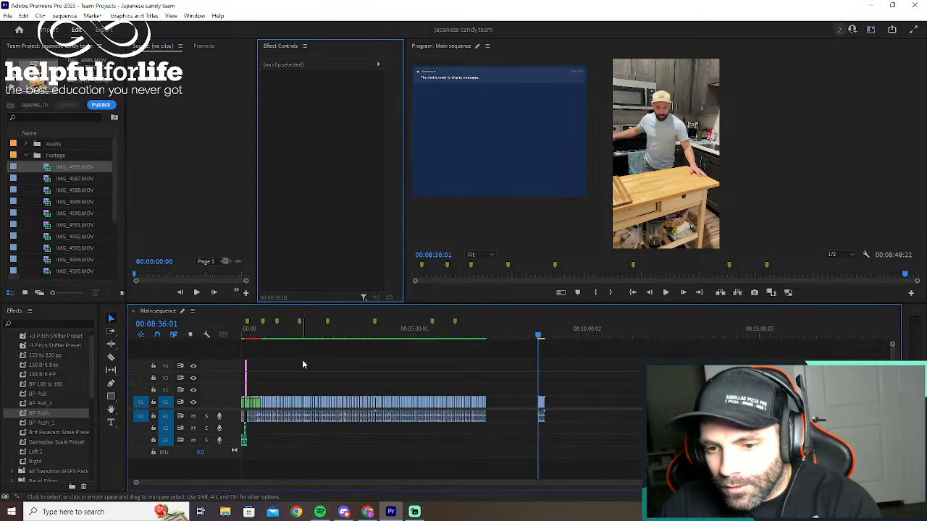
Scrub across the sequence to IMG_4585.MOV and examine the footage after the cut up to 00:08:37:03
left_click_drag(250, 338, 540, 342)
key("equal")
key("equal")
key("equal")
key("equal")
key("equal")
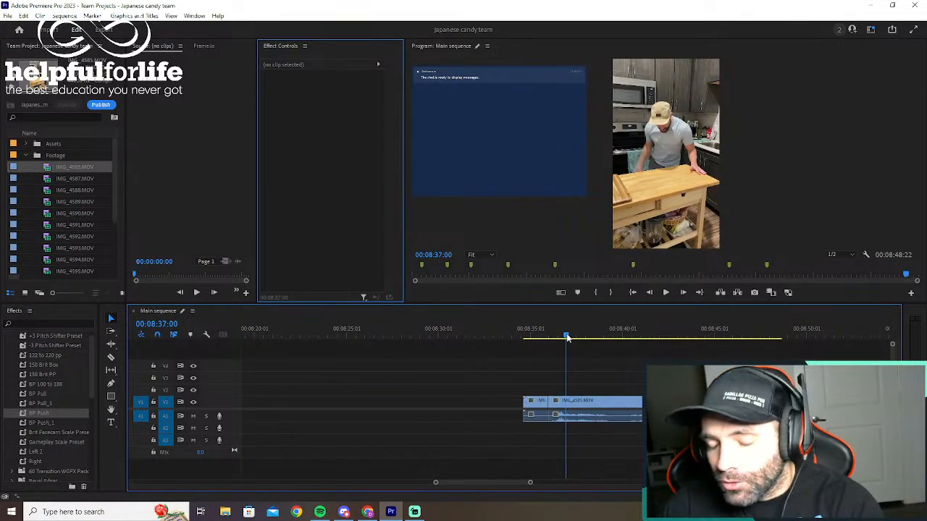
left_click_drag(567, 338, 569, 338)
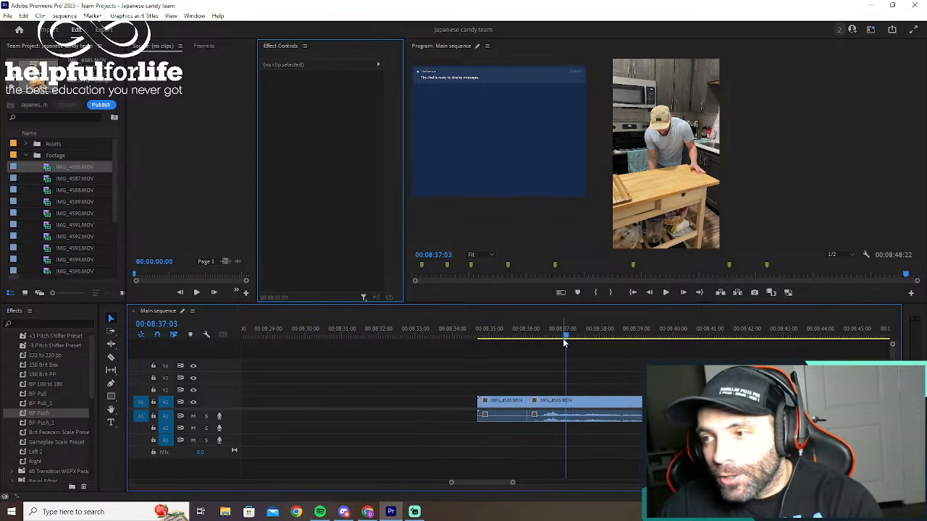
key("minus")
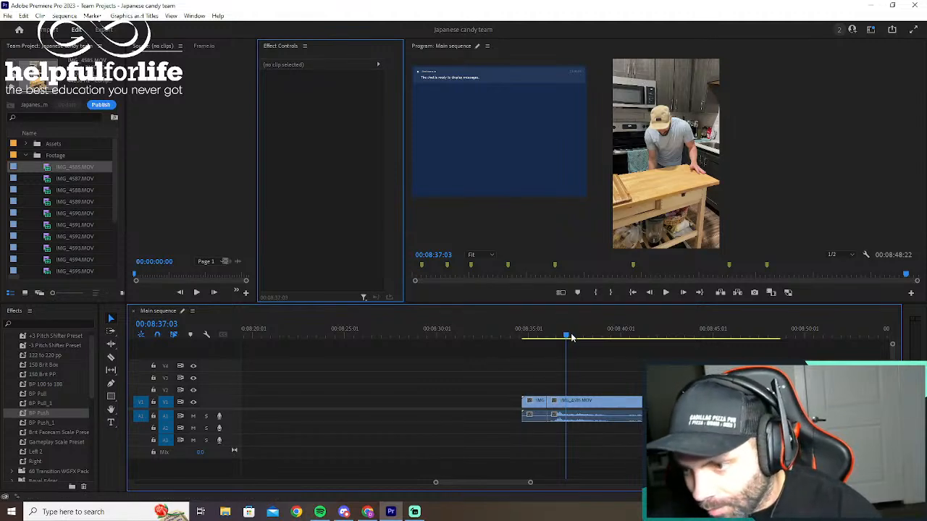
Delete the video and audio pieces of IMG_4585.MOV that lie before the cut
left_click_drag(566, 339, 543, 341)
left_click_drag(527, 392, 540, 429)
key("Delete")
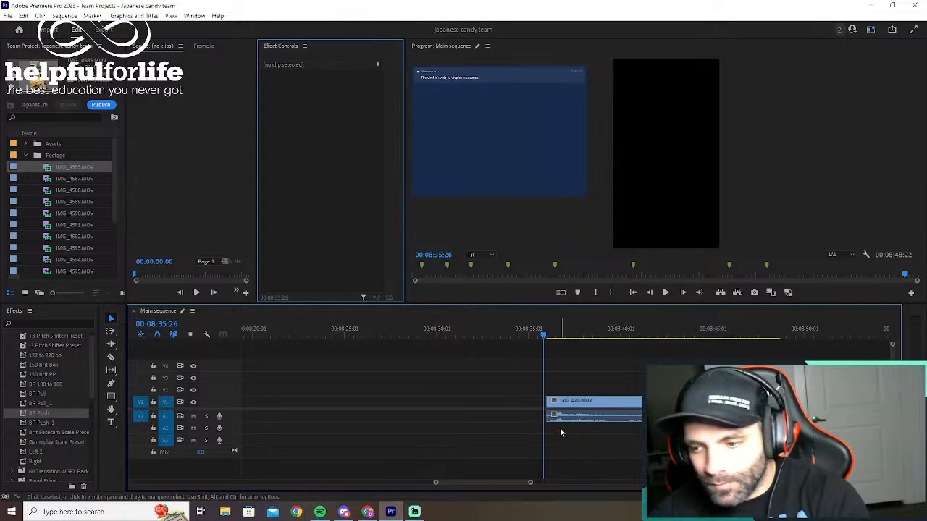
Ripple-trim the start of IMG_4585.MOV to the raised-arm frame at 00:08:36:13 and split the remaining clip at two further points
key("equal")
key("equal")
left_click_drag(570, 338, 595, 339)
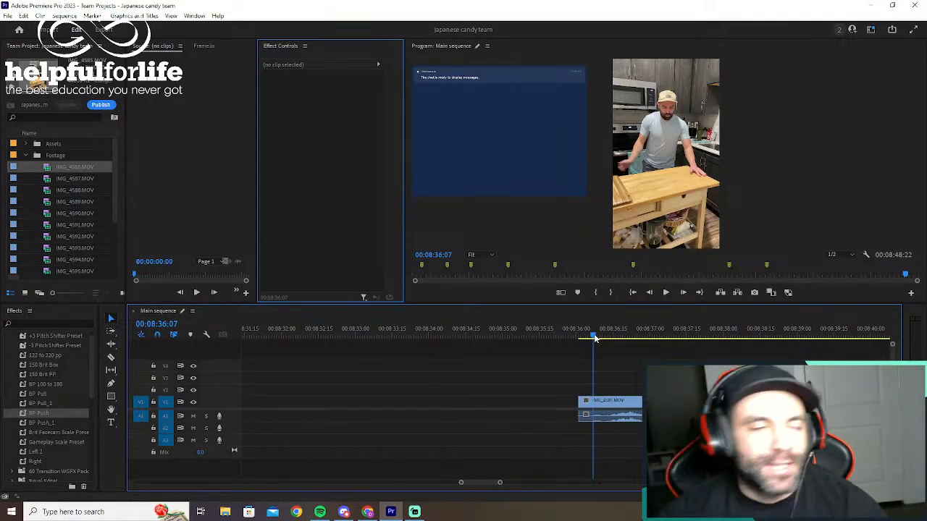
left_click_drag(595, 338, 610, 335)
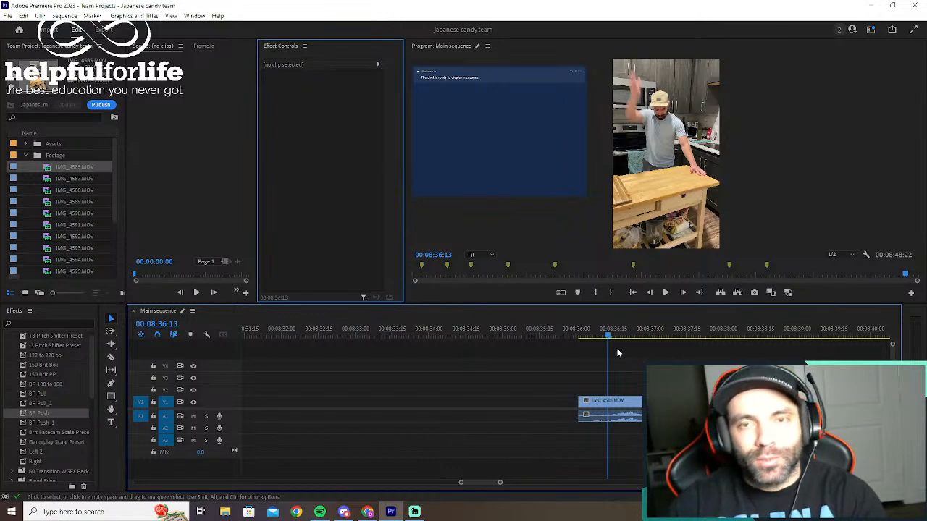
key("Up")
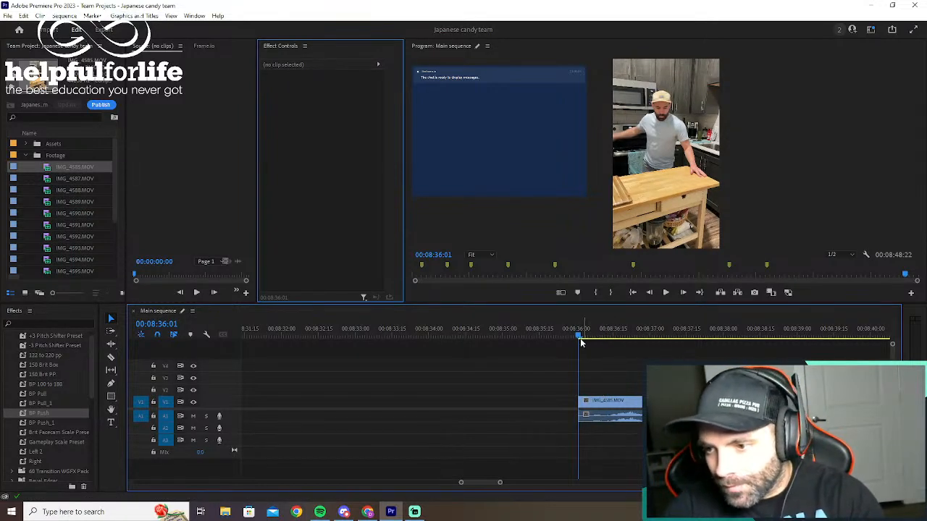
left_click_drag(581, 337, 610, 335)
key("Up")
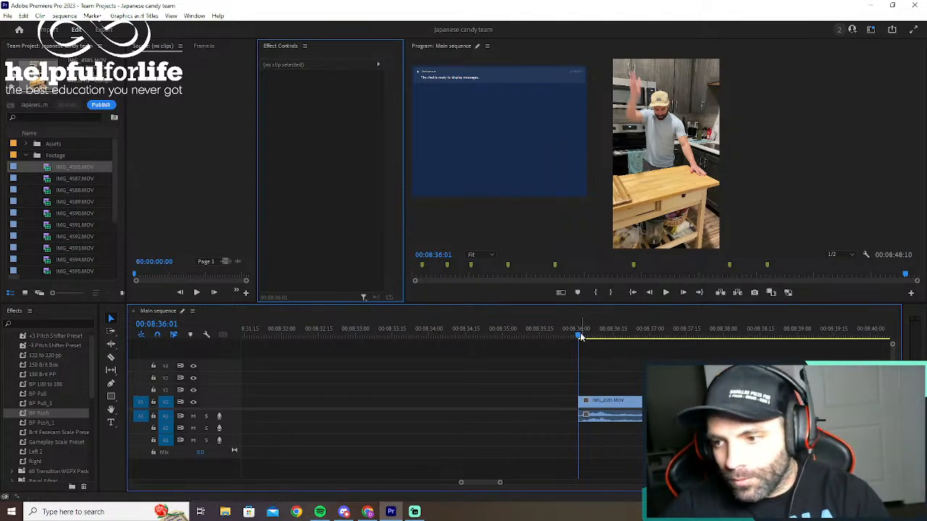
left_click_drag(578, 338, 685, 326)
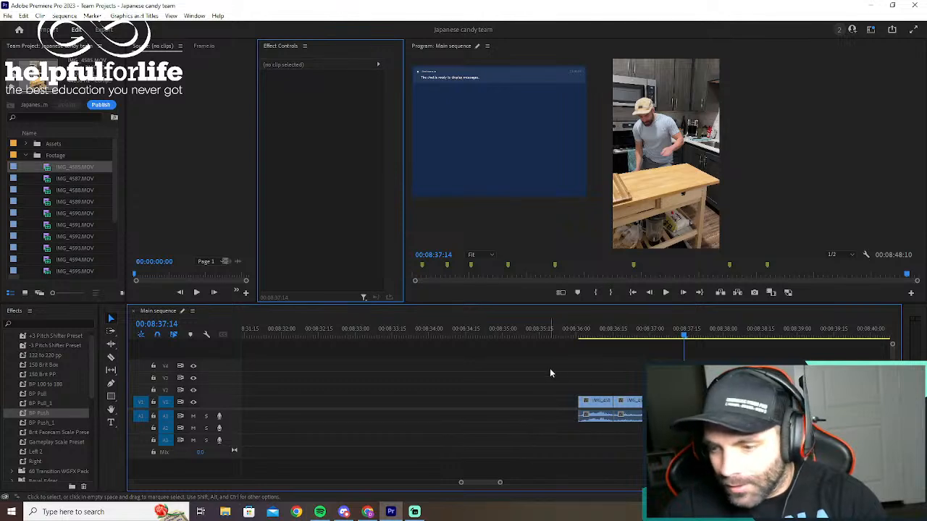
Move all the split video and audio pieces of IMG_4585.MOV together about 13 seconds earlier in the timeline
key("minus")
key("minus")
key("minus")
key("minus")
key("equal")
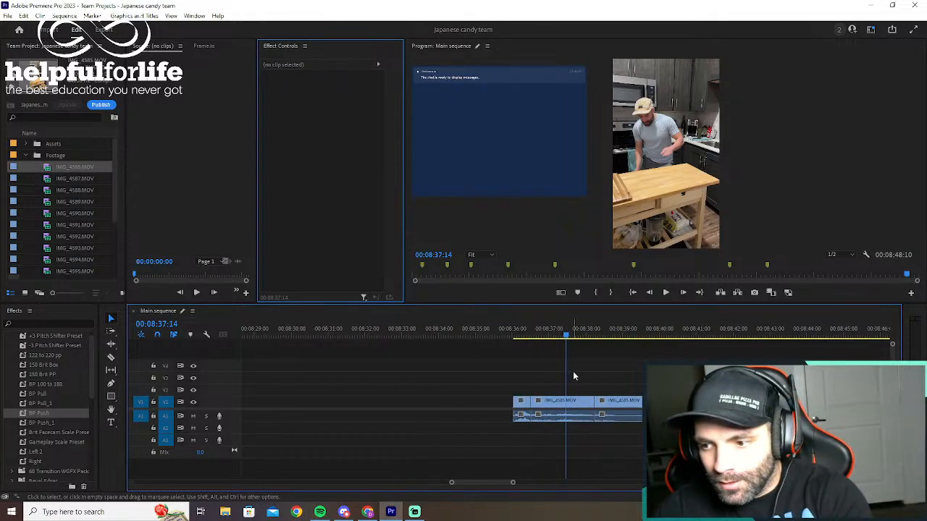
key("equal")
left_click_drag(508, 372, 744, 420)
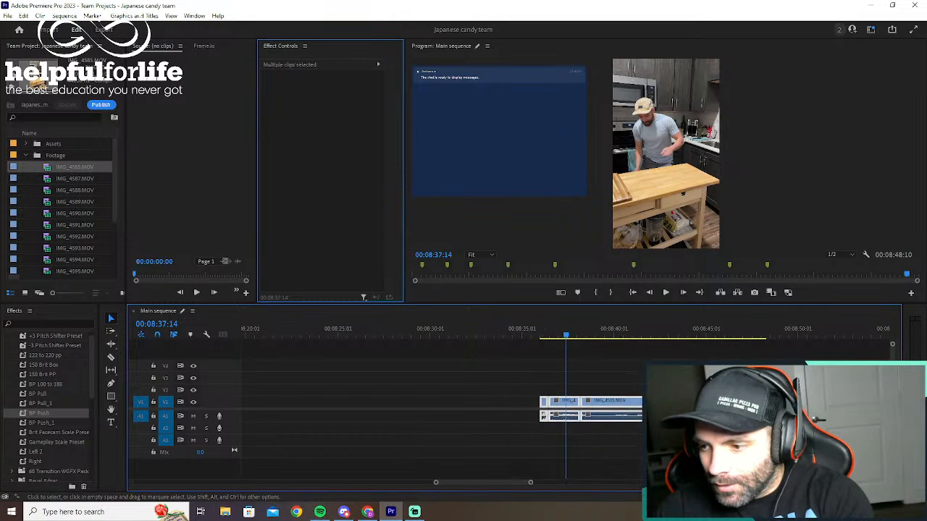
left_click_drag(687, 408, 451, 406)
left_click(406, 373)
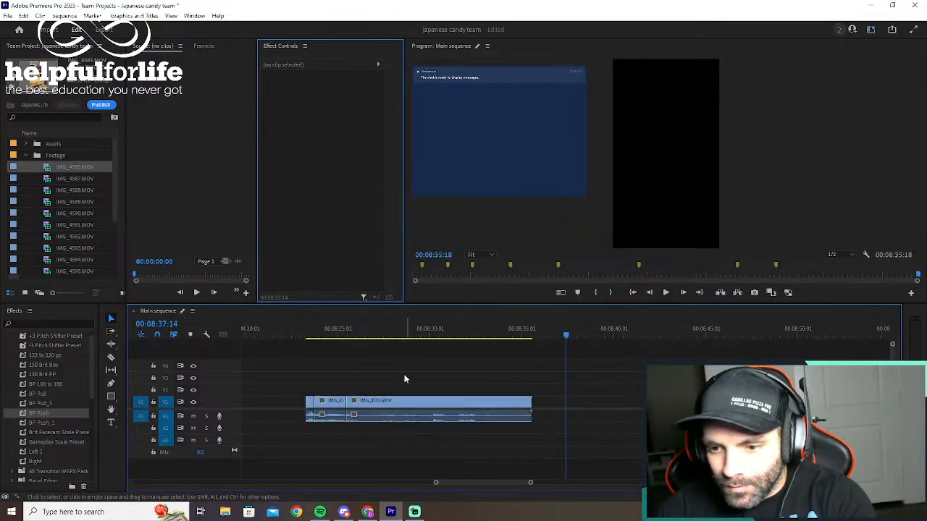
Scrub the middle piece of IMG_4585.MOV from its end back to 00:08:24:14 to examine the movement
mouse_move(347, 335)
left_mouse_down()
mouse_move(336, 336)
mouse_move(347, 335)
left_mouse_up()
key("equal")
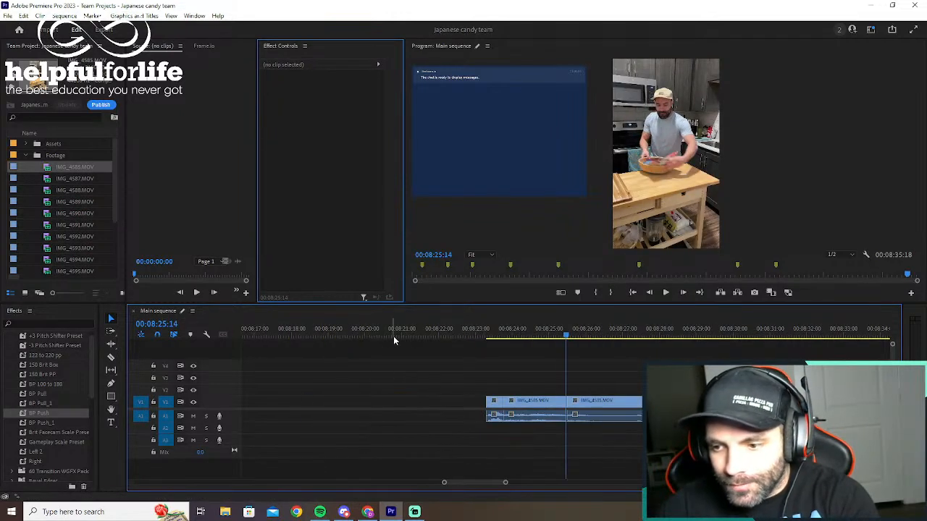
key("equal")
left_click_drag(566, 336, 494, 349)
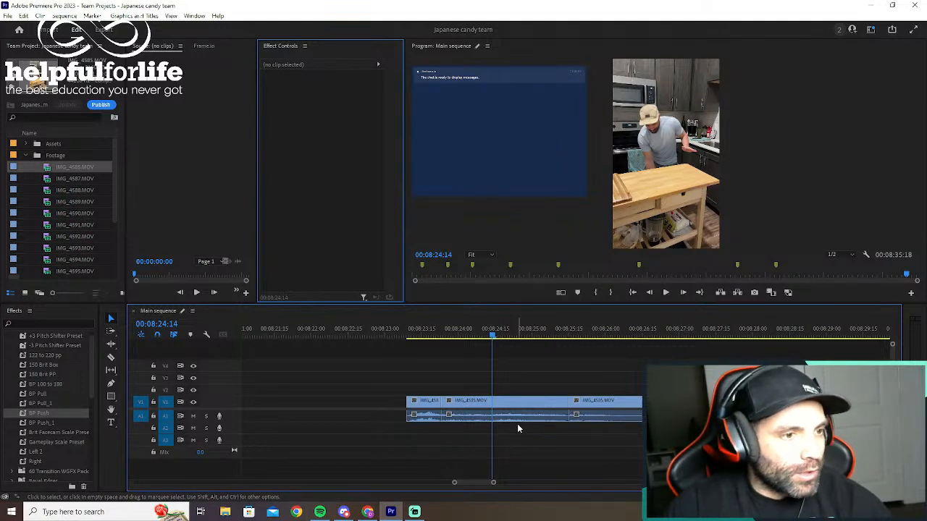
left_click_drag(492, 336, 493, 335)
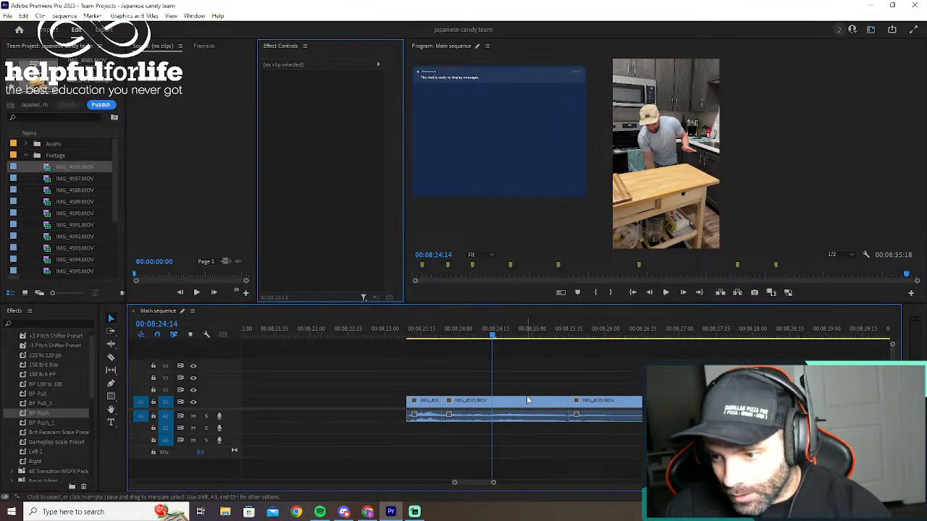
Test a ripple trim of the footage after 00:08:24:14, undo it, and ripple-trim the middle IMG_4585.MOV piece from its start to that frame
key("w")
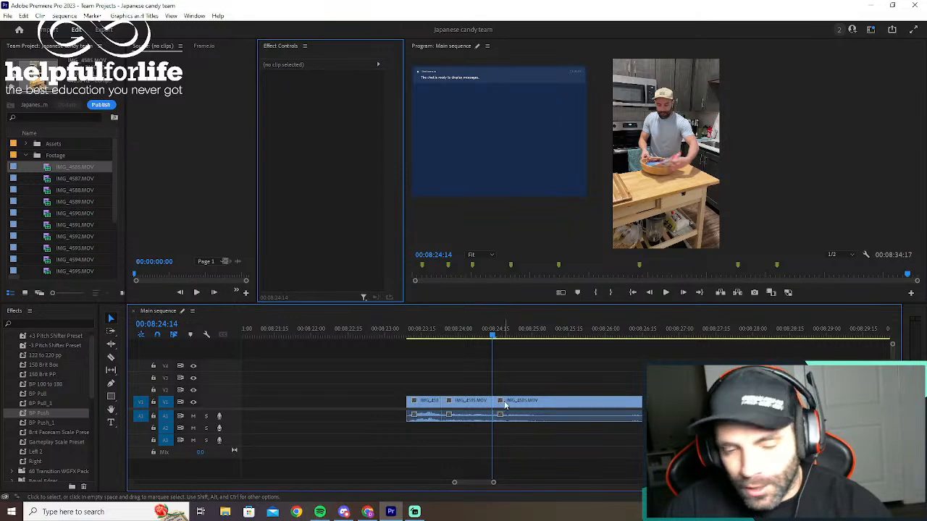
key("ctrl+z")
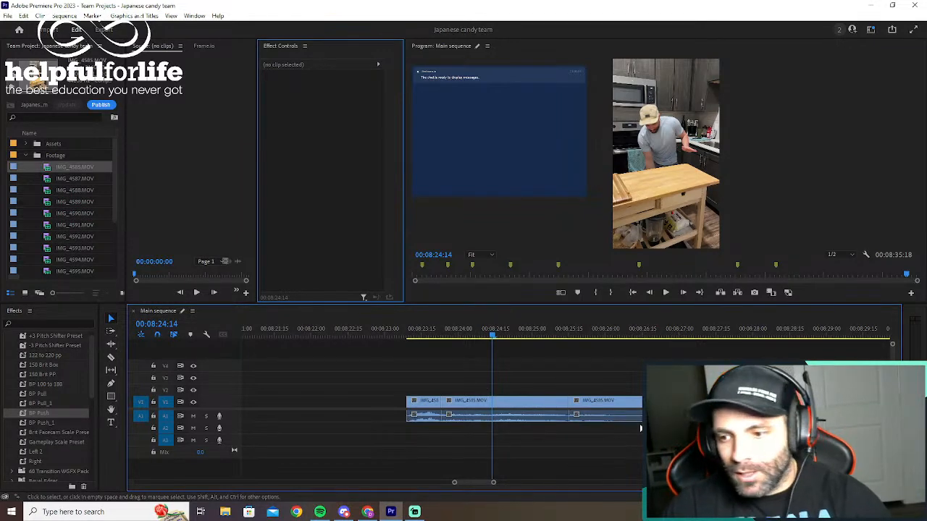
key("q")
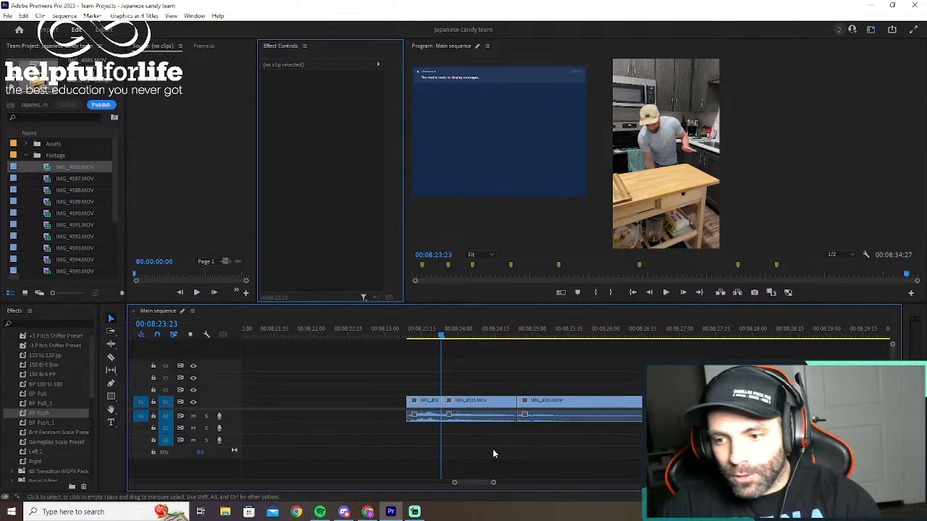
Split the remaining IMG_4585.MOV footage at further points and ripple-trim the unneeded sections, including the one from 00:08:25:12 to 00:08:26:21
left_click(454, 336)
left_click_drag(454, 335, 656, 355)
key("ctrl+k")
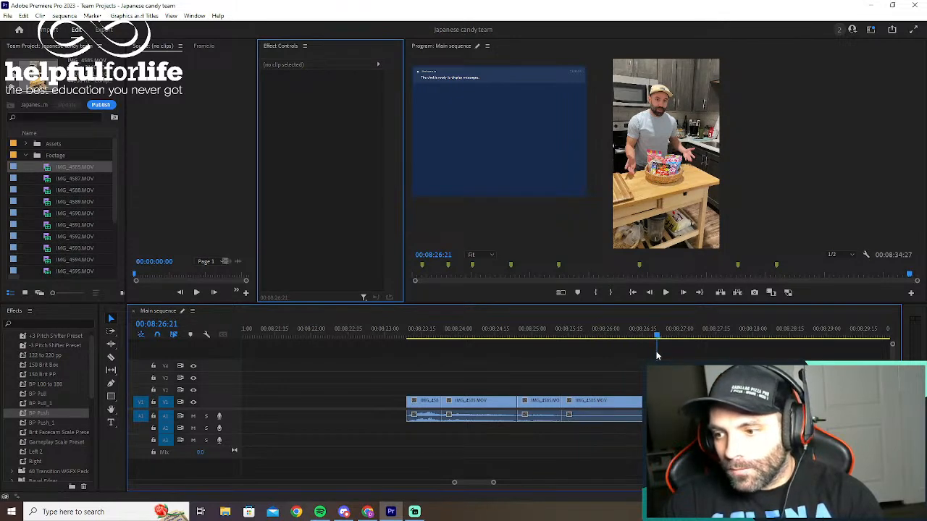
left_click(561, 335)
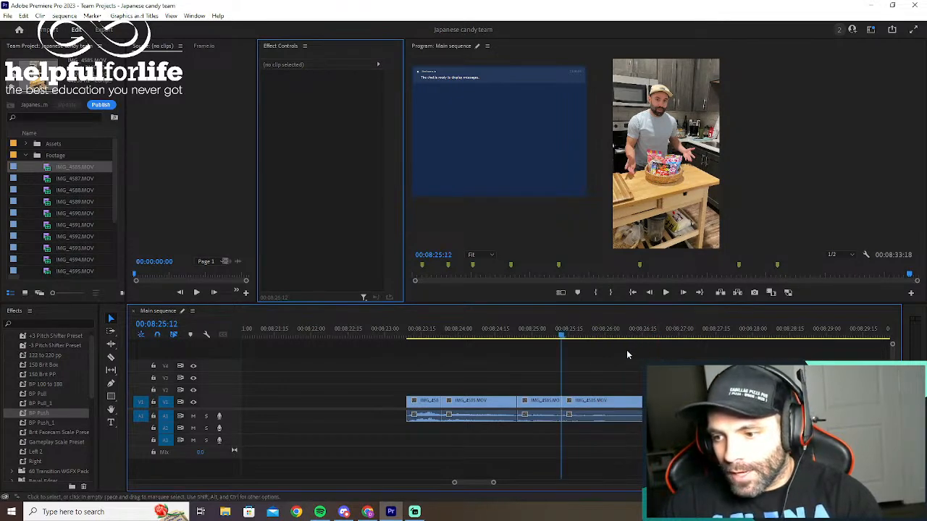
left_click_drag(561, 336, 714, 350)
key("ctrl+k")
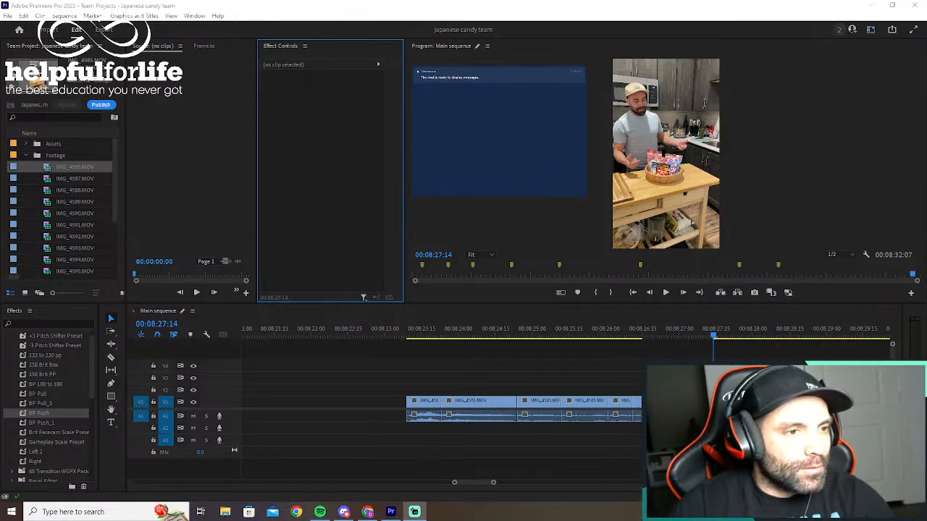
Move the short IMG_4585.MOV pieces about two seconds earlier and close the gap before the long remaining piece
left_click_drag(376, 369, 642, 441)
left_click_drag(729, 416, 574, 416)
left_click(528, 374)
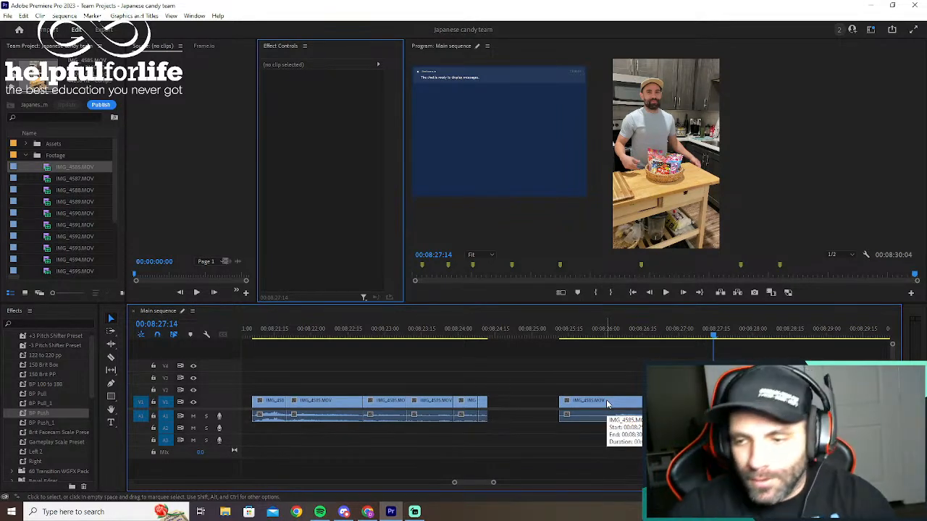
left_click(504, 407)
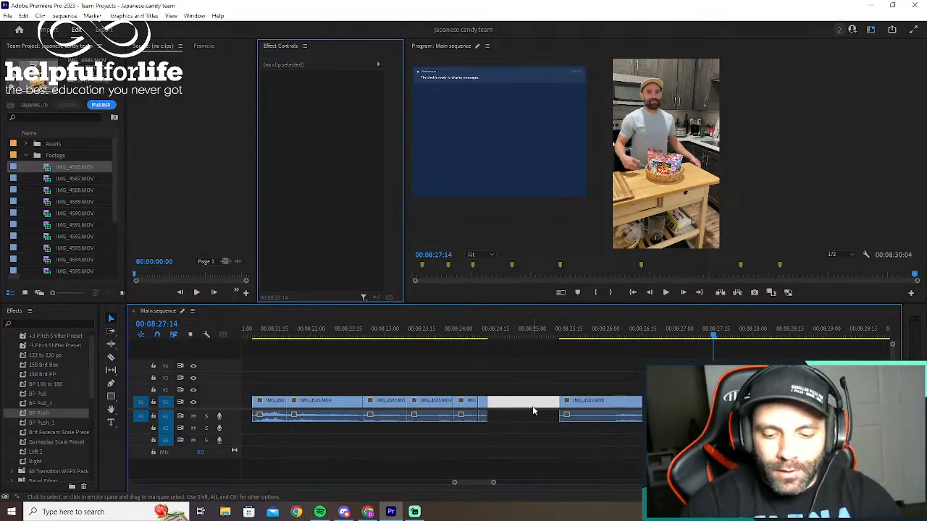
key("Delete")
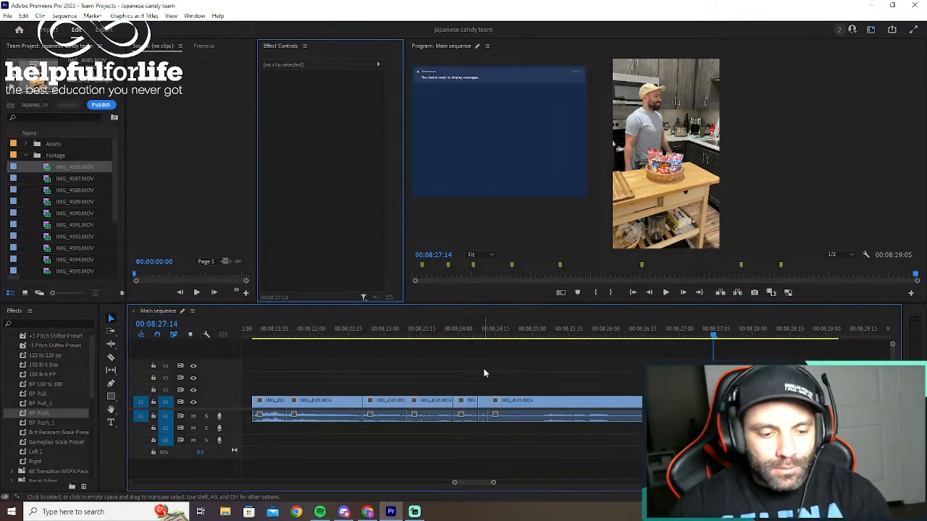
Delete all the IMG_4585.MOV practice pieces, video and audio, from the end of the main sequence
mouse_move(644, 372)
left_mouse_down()
mouse_move(377, 444)
mouse_move(272, 437)
left_mouse_up()
key("Delete")
Review the nested clips at the beginning of the main sequence, playing from the marker right after the titles
key("minus")
key("minus")
key("minus")
key("minus")
key("minus")
key("minus")
key("minus")
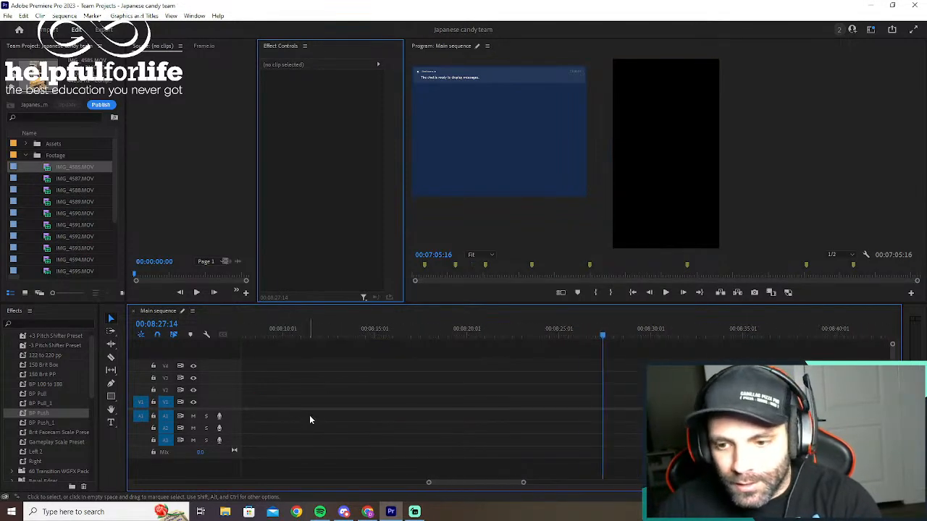
left_click_drag(389, 335, 264, 345)
key("equal")
key("equal")
key("equal")
key("equal")
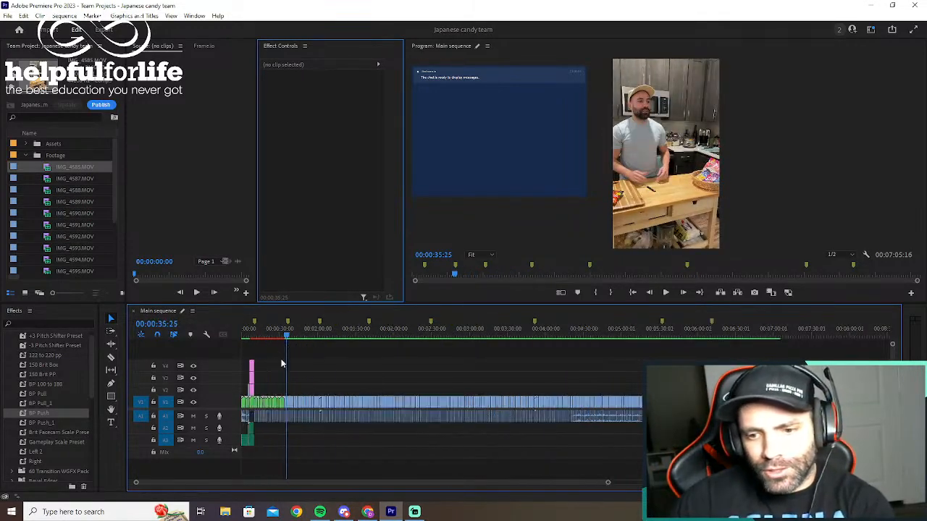
left_click_drag(359, 337, 330, 337)
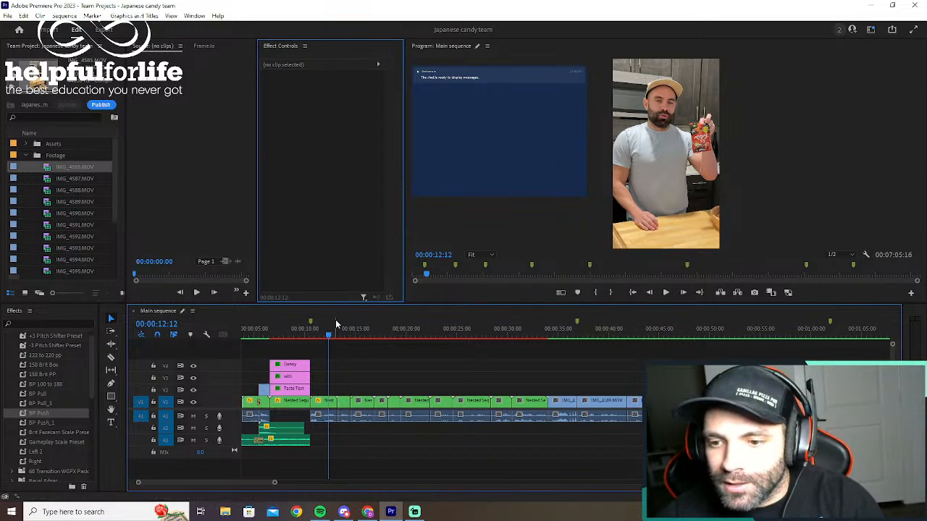
left_click(324, 338)
left_click_drag(323, 338, 311, 338)
key("space")
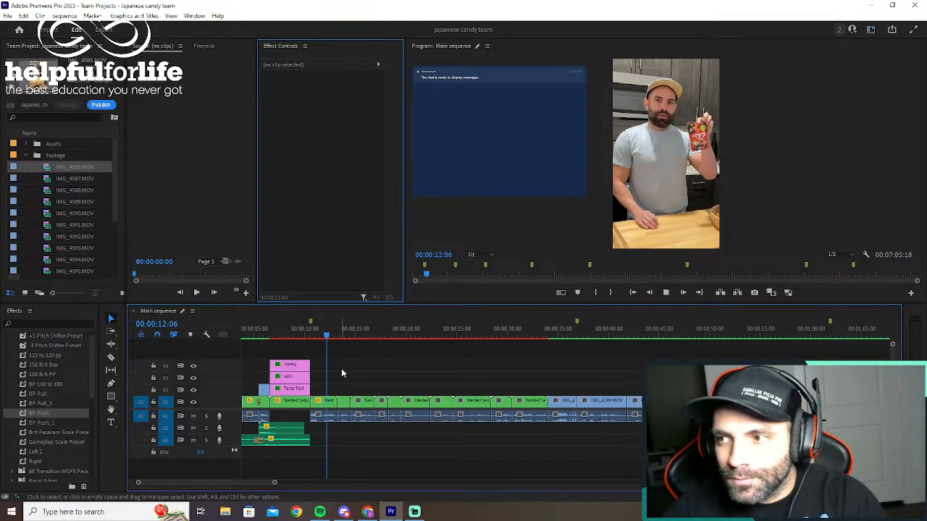
key("space")
In Nested Sequence 06, scale IMG_4588.MOV to 191 and set its position to 1271, 2940, and return to the main sequence
double_click(344, 401)
left_click_drag(309, 359, 326, 432)
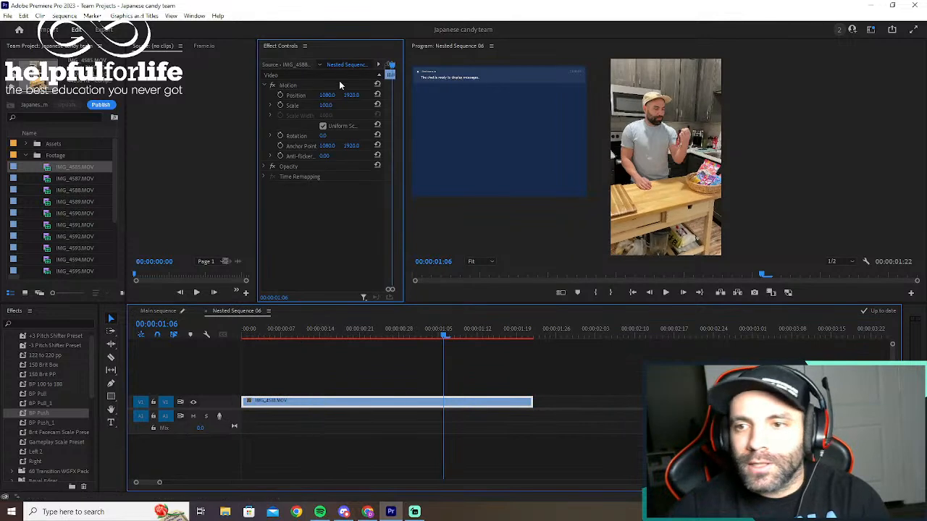
left_click_drag(326, 107, 399, 95)
left_click_drag(329, 95, 342, 95)
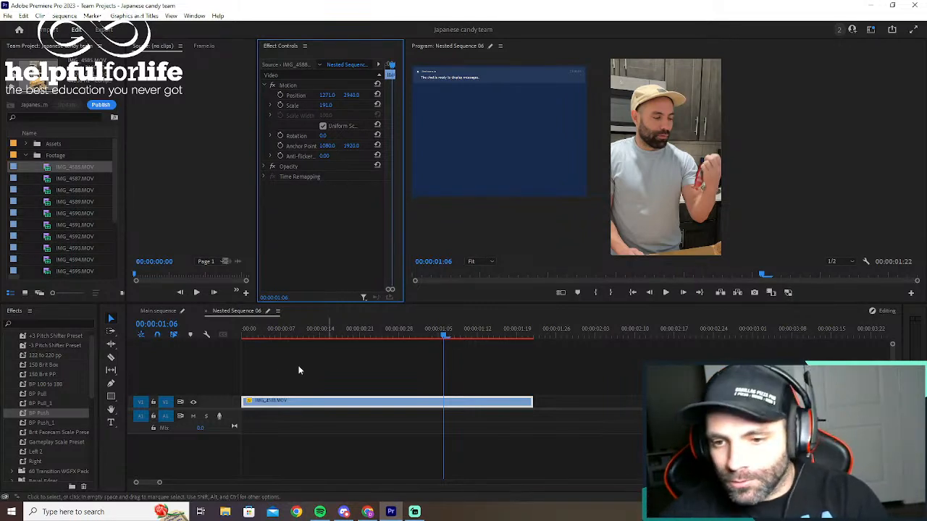
left_click(207, 312)
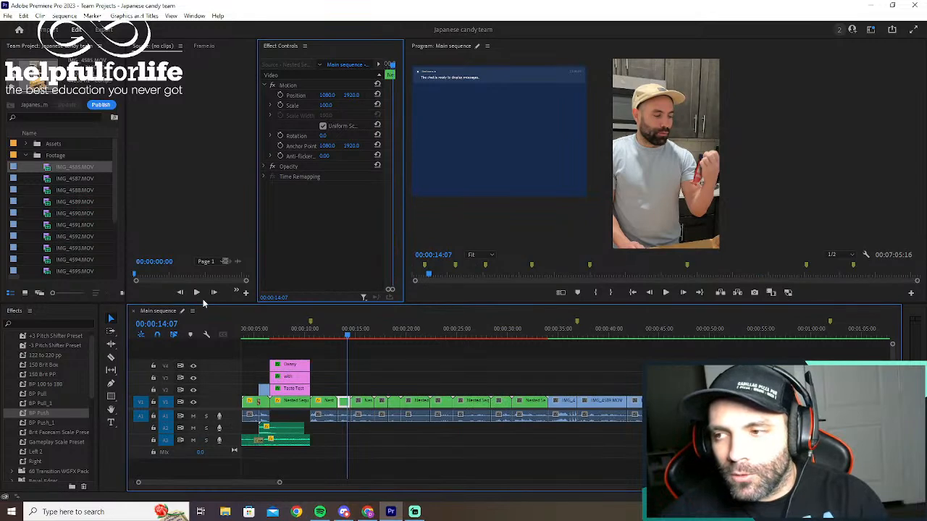
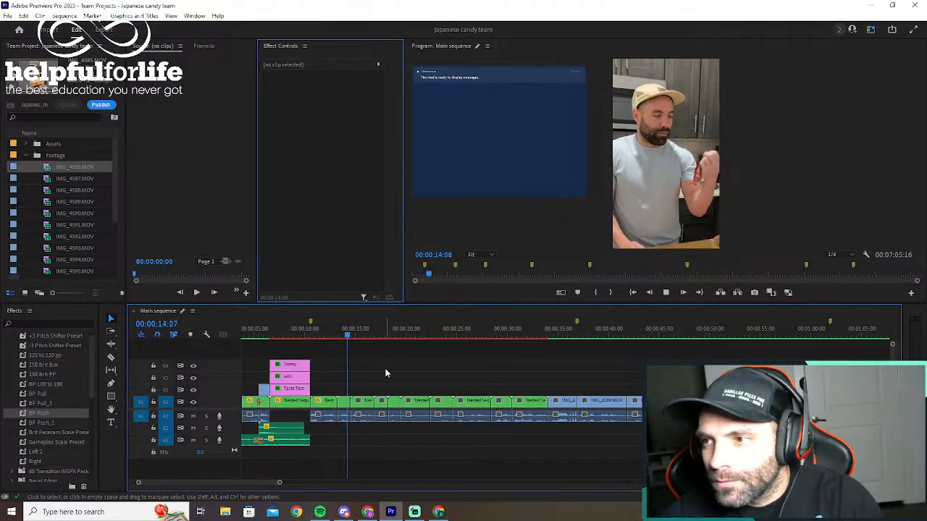
Reframe the clip in Nested Sequence 06 to scale 177 and position 1467, 3008, and play the main sequence from 00:00:12:04
key("space")
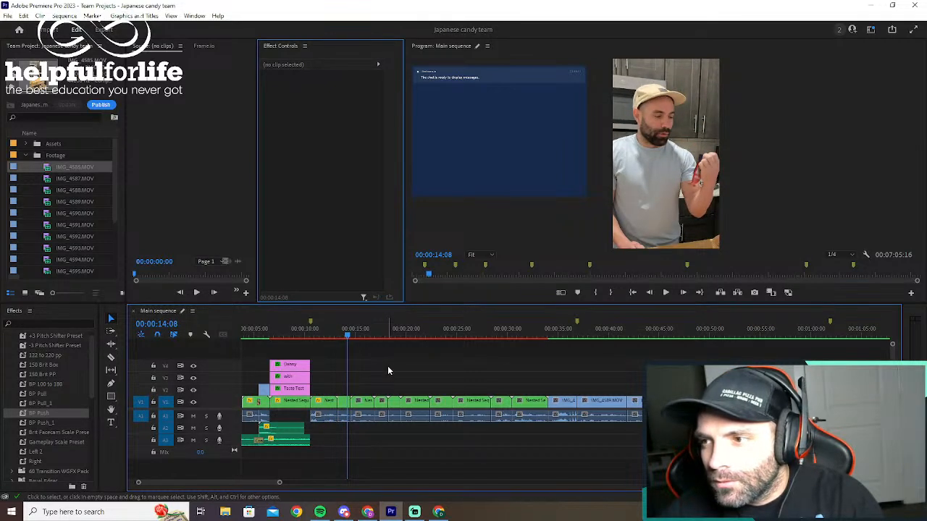
double_click(343, 401)
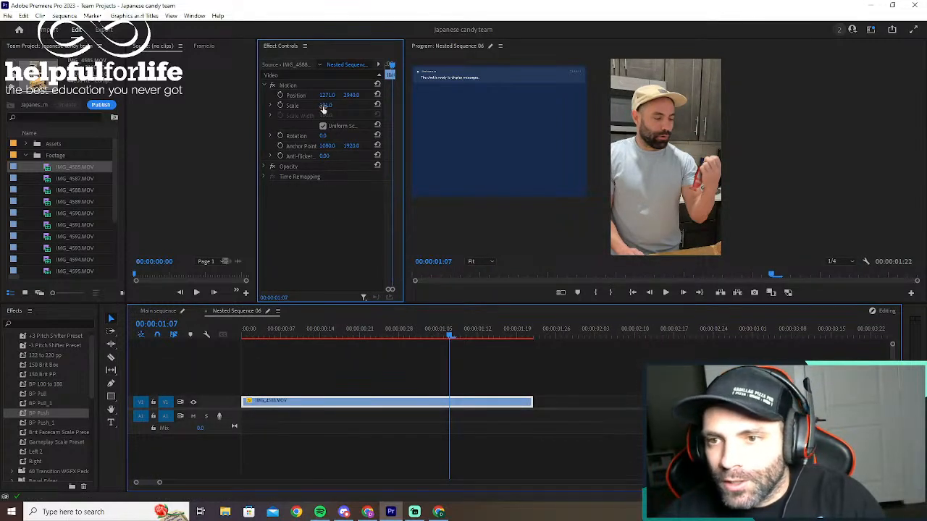
left_click_drag(324, 106, 390, 106)
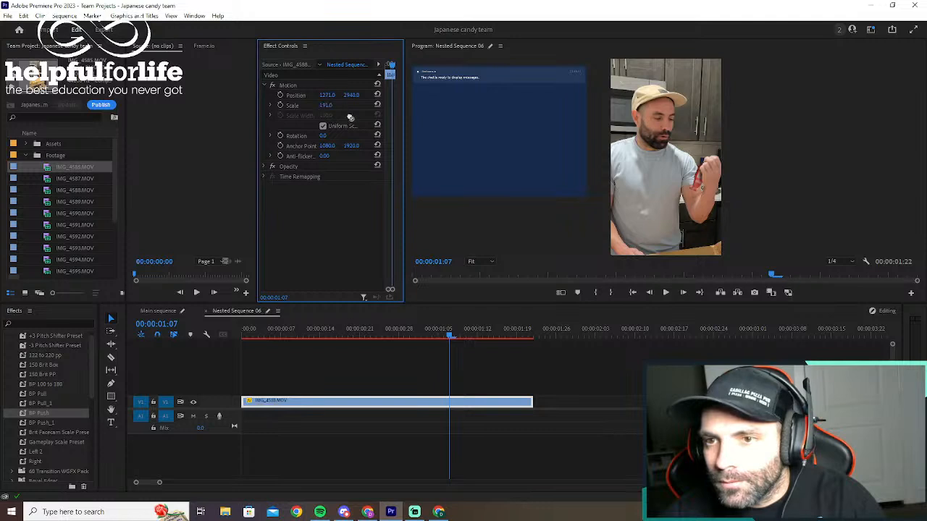
left_click_drag(327, 105, 426, 96)
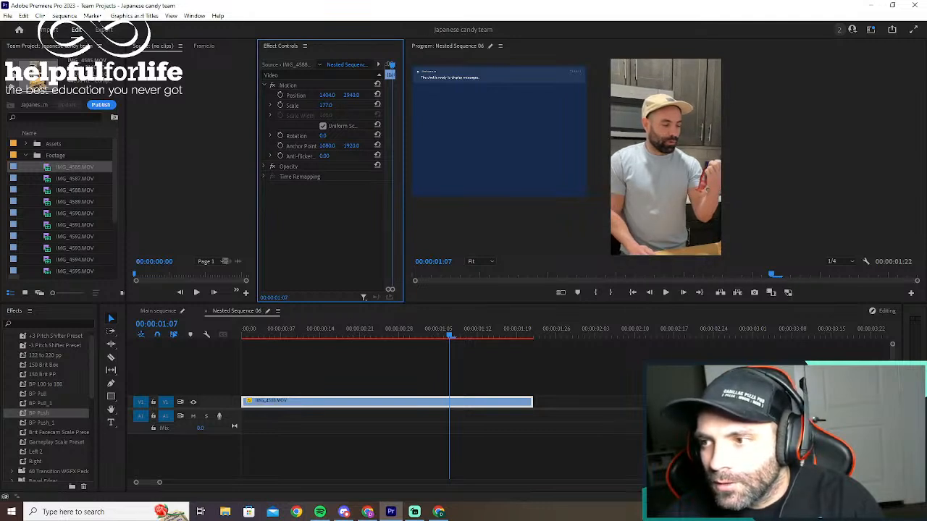
left_click_drag(327, 95, 397, 95)
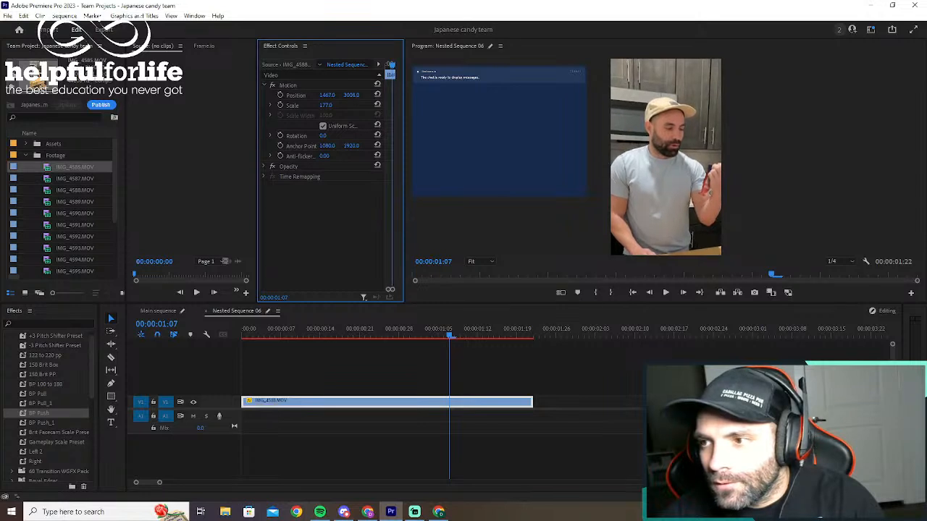
left_click(208, 311)
left_click_drag(352, 332, 327, 332)
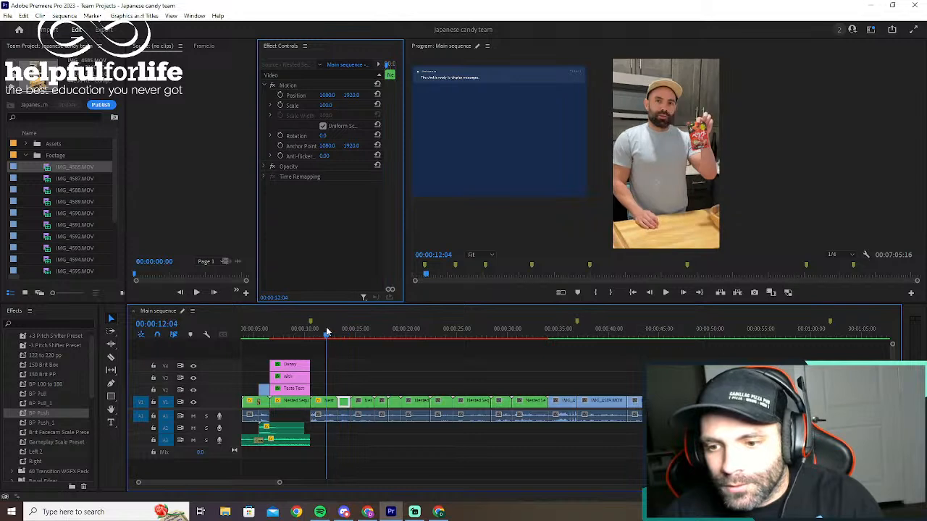
key("space")
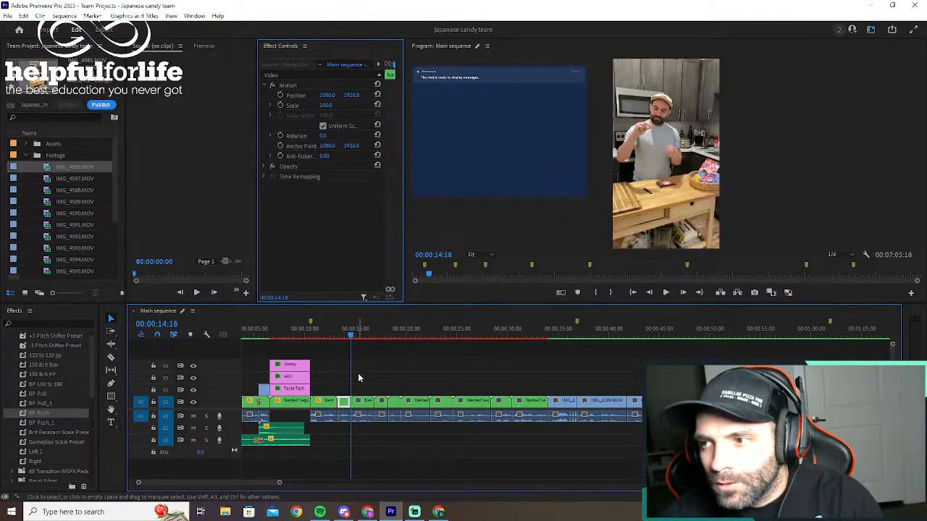
Reframe the clip in Nested Sequence 06 at 00:00:13:08 to scale 223 and position 1555, 3241, and play back the cut
mouse_move(341, 330)
left_mouse_down()
mouse_move(321, 333)
mouse_move(339, 337)
left_mouse_up()
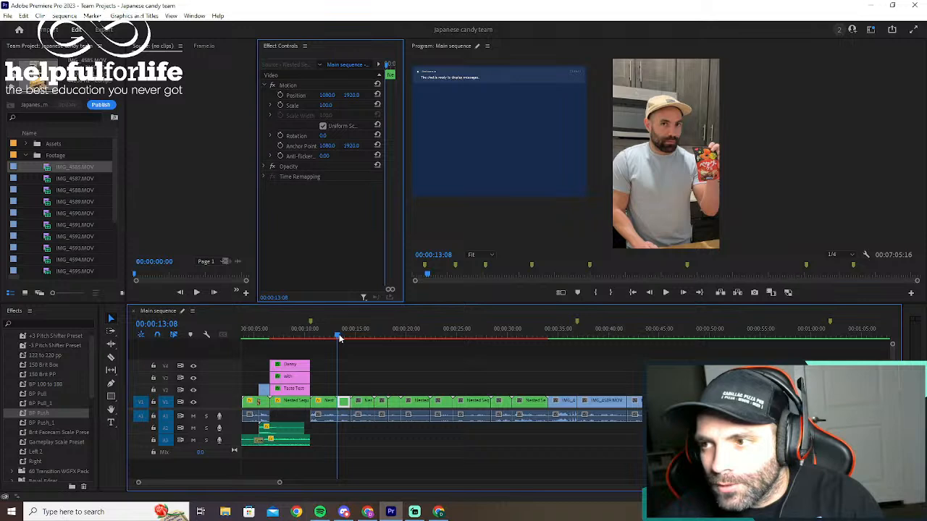
double_click(344, 401)
left_click_drag(325, 106, 464, 96)
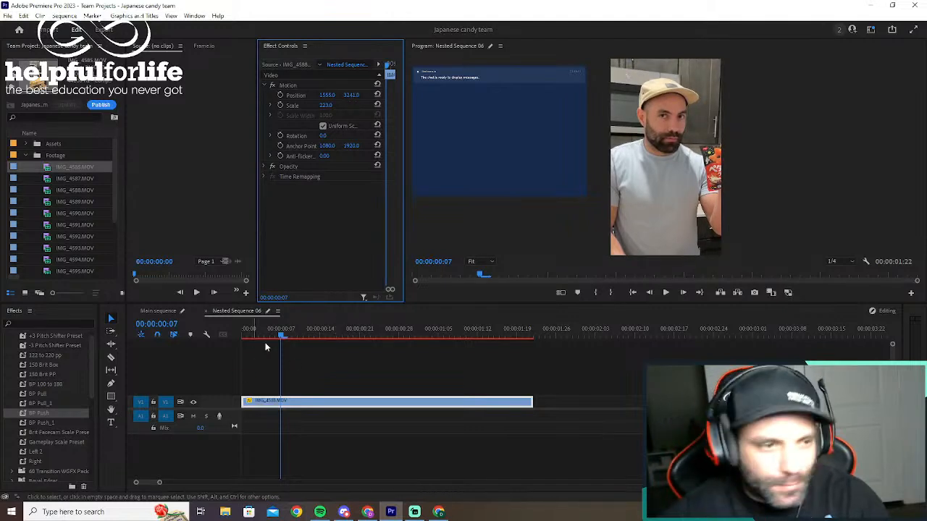
left_click(206, 312)
left_click_drag(328, 335, 323, 335)
key("space")
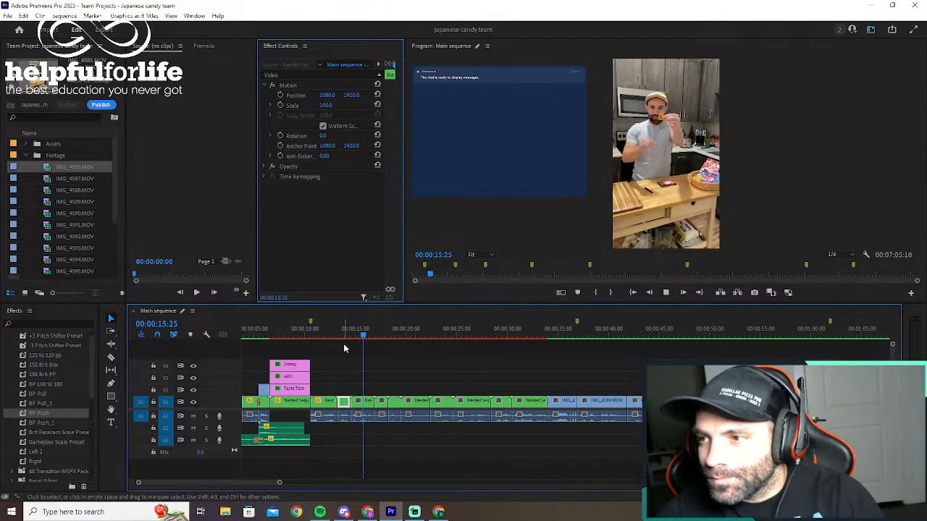
key("space")
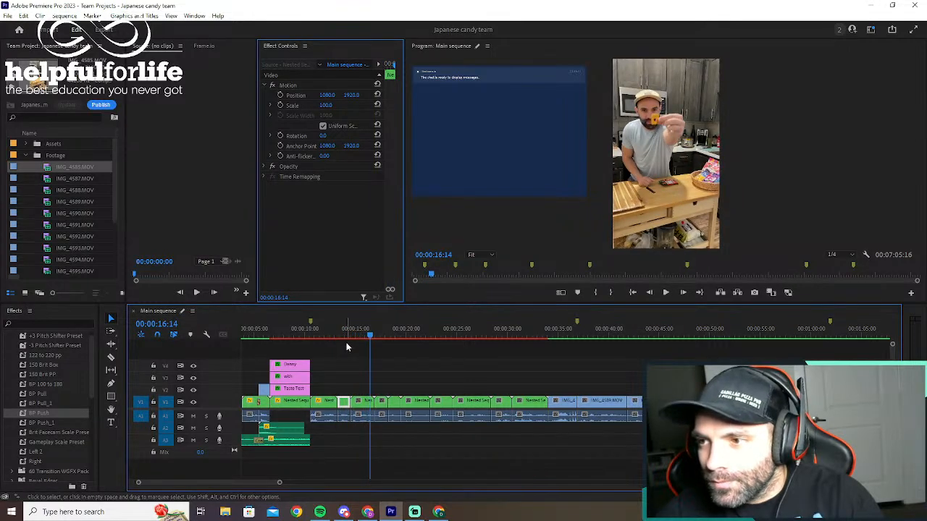
In Nested Sequence 07, scale the clip to 148, set its position to 1553, 2253, and return to the main sequence
double_click(370, 403)
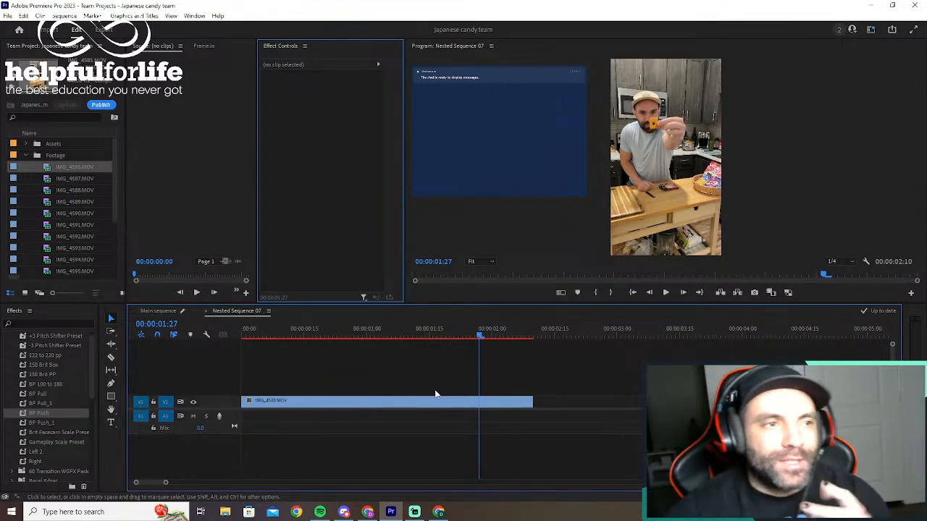
left_click_drag(345, 381, 397, 412)
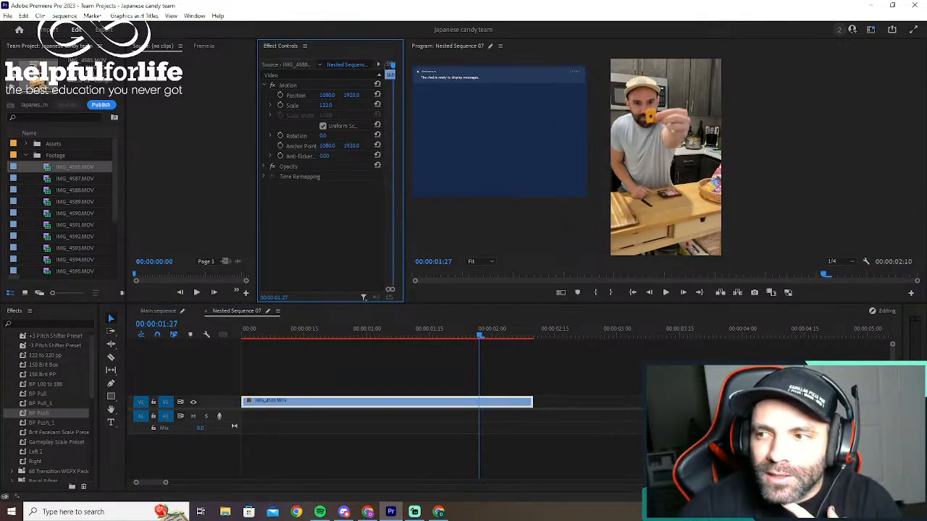
left_click_drag(325, 96, 442, 96)
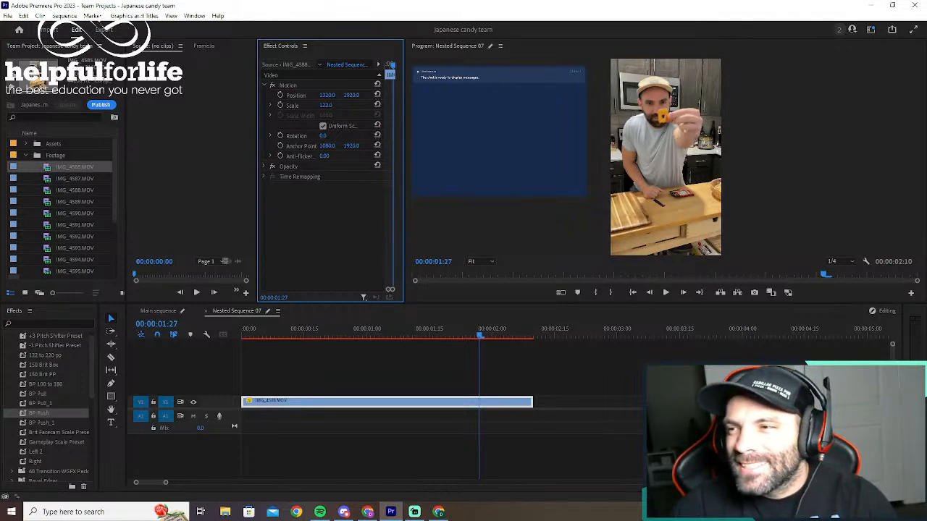
left_click_drag(330, 106, 439, 95)
left_click_drag(353, 95, 514, 96)
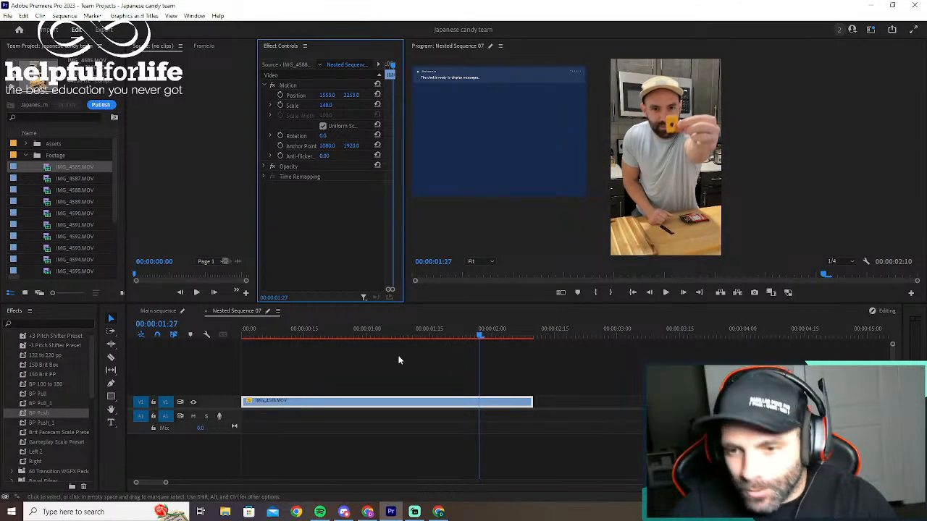
left_click(158, 311)
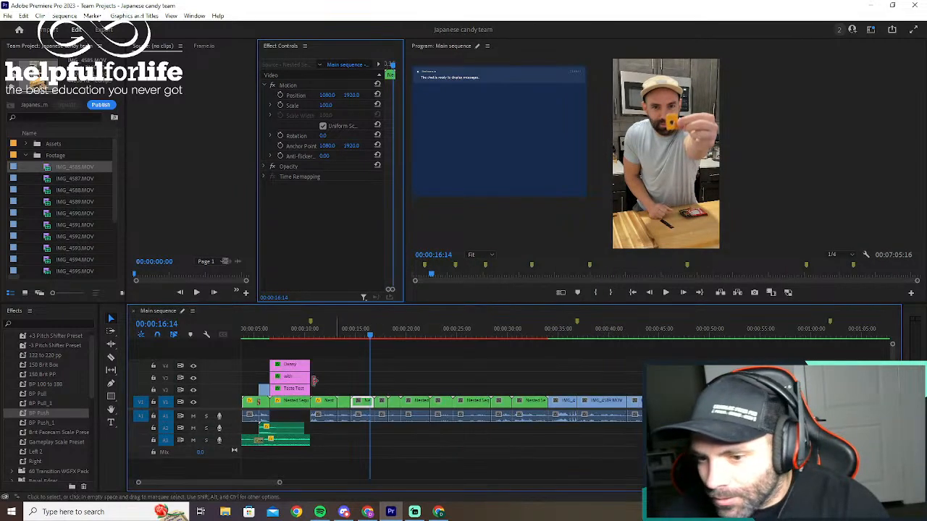
Apply the BP Push preset to the Nested Sequence 07 clip in the main sequence and play back the passage leading into it
left_click_drag(45, 414, 362, 402)
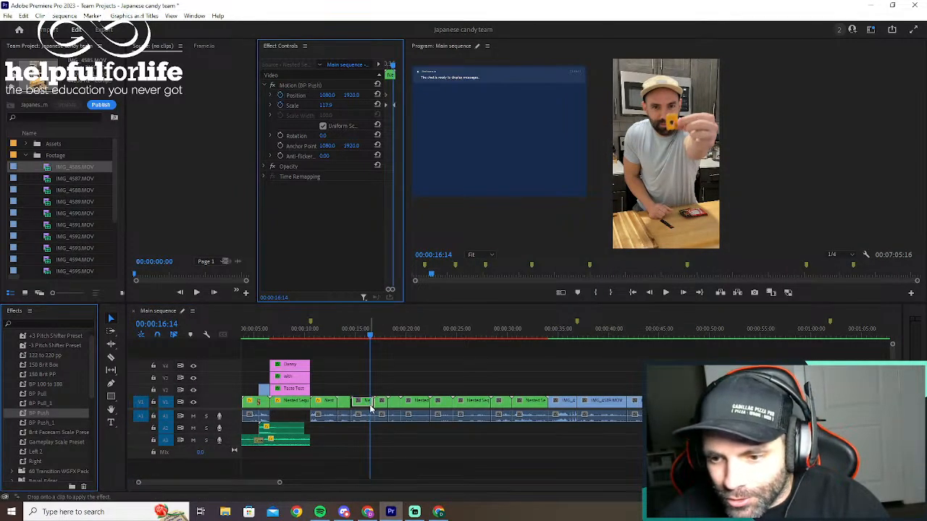
left_click(329, 334)
key("space")
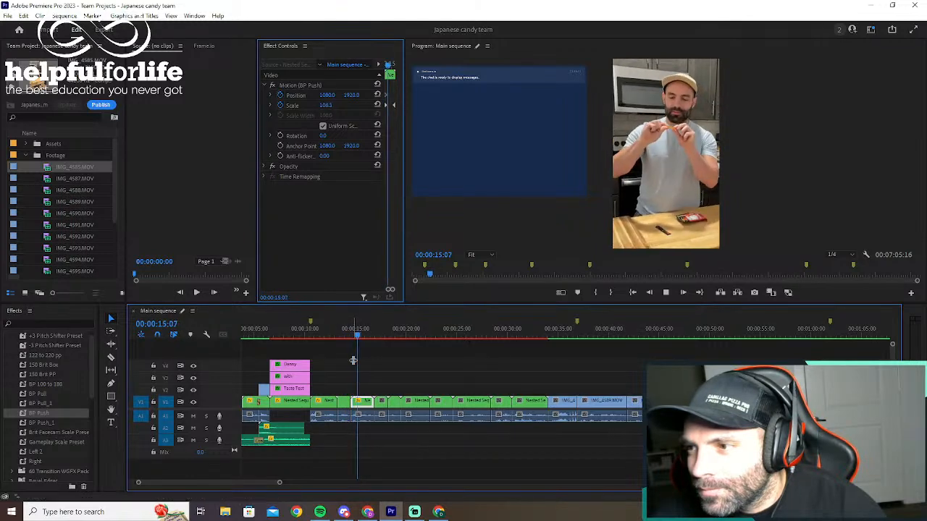
Try the playback resolution at 1/8 and play the main sequence from 00:00:10:18
key("space")
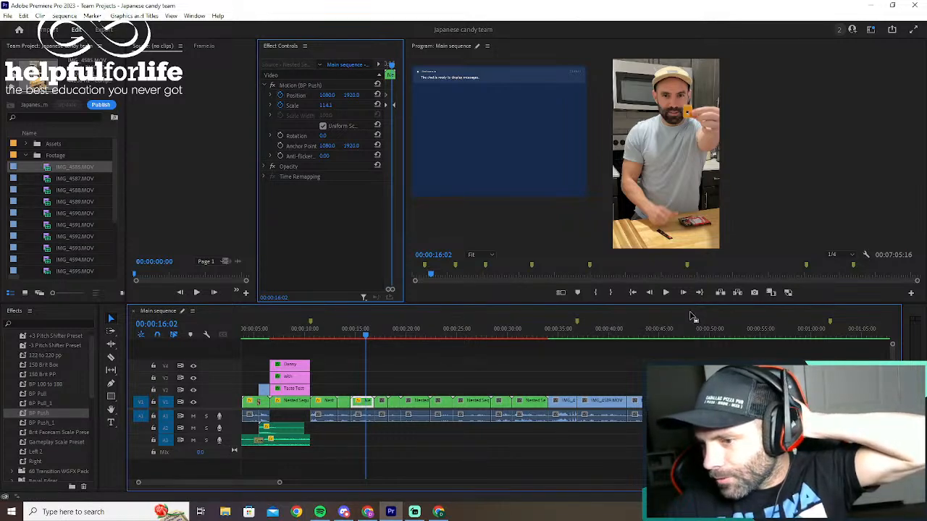
left_click(834, 256)
left_click(840, 295)
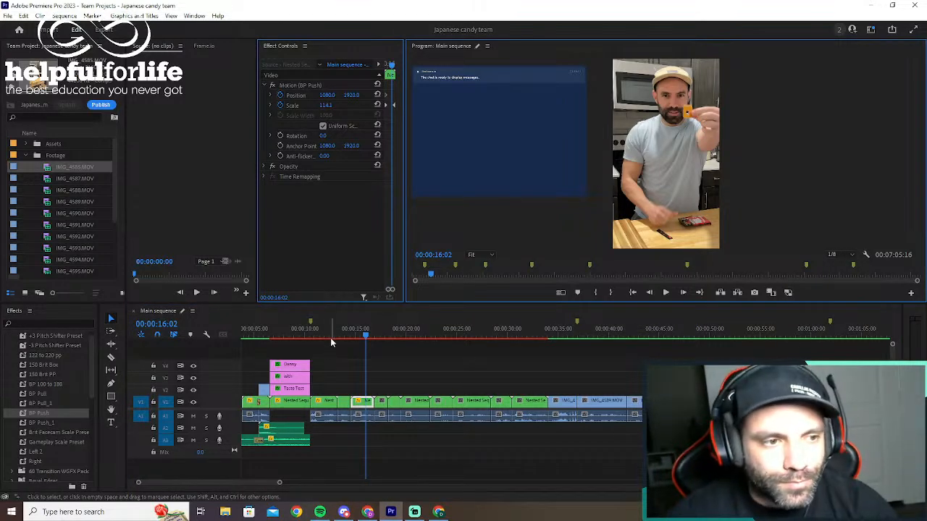
left_click(349, 353)
left_click_drag(352, 335, 312, 339)
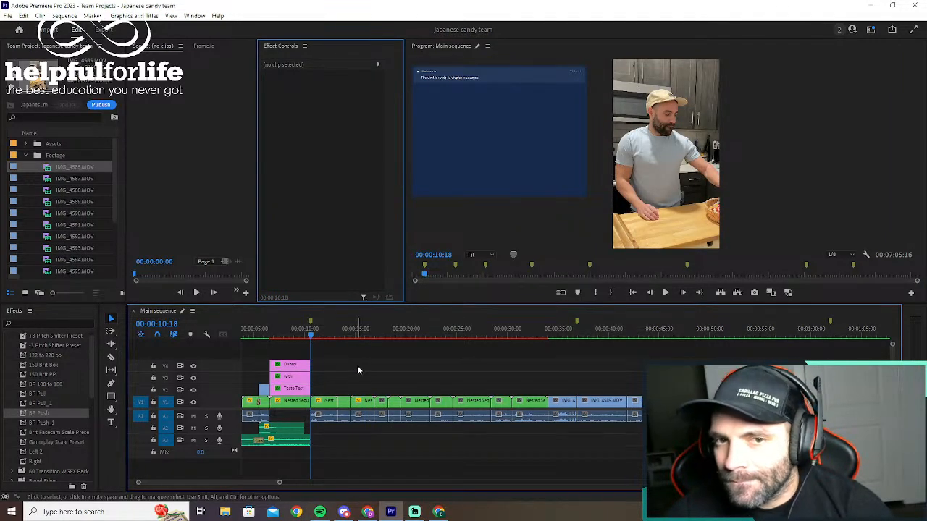
key("space")
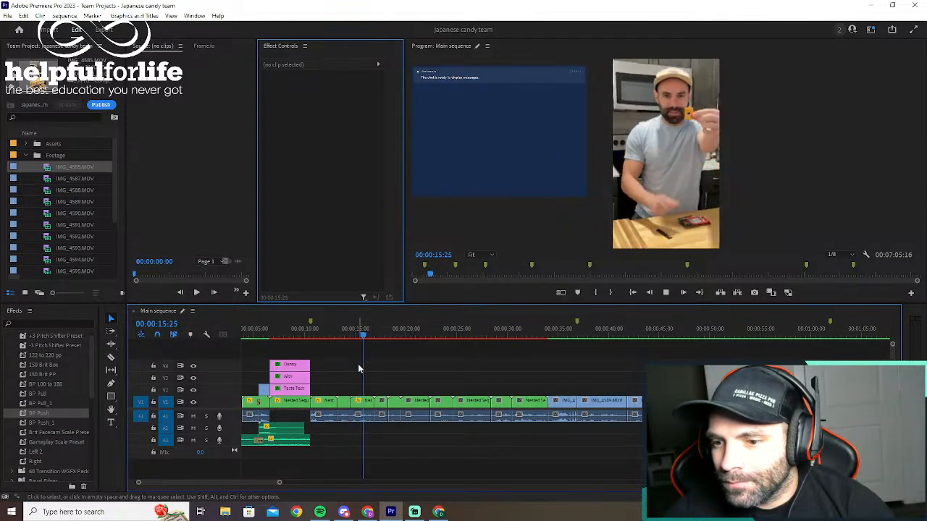
key("space")
Set the playback resolution to 1/2 and mark an In point at 00:00:06:18, where the title clips start
left_click(837, 255)
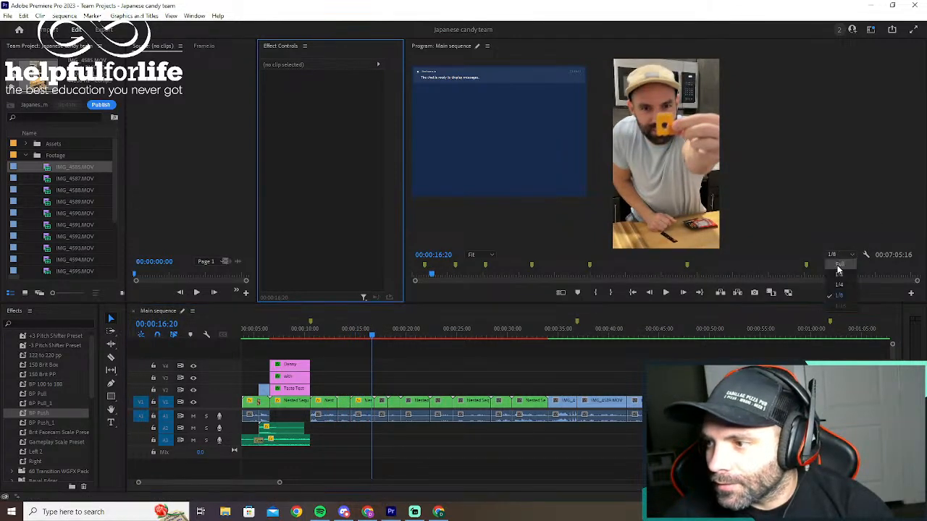
left_click(836, 264)
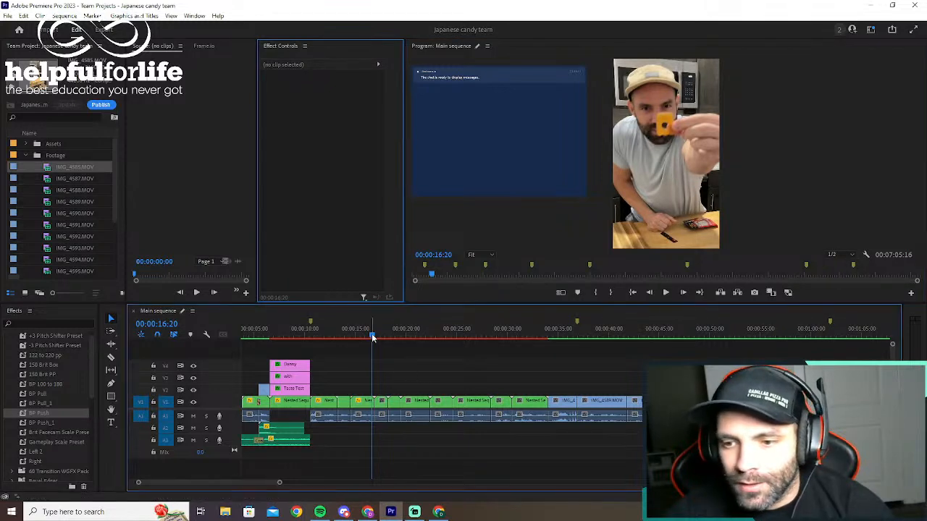
left_click(305, 332)
key("Up")
key("Up")
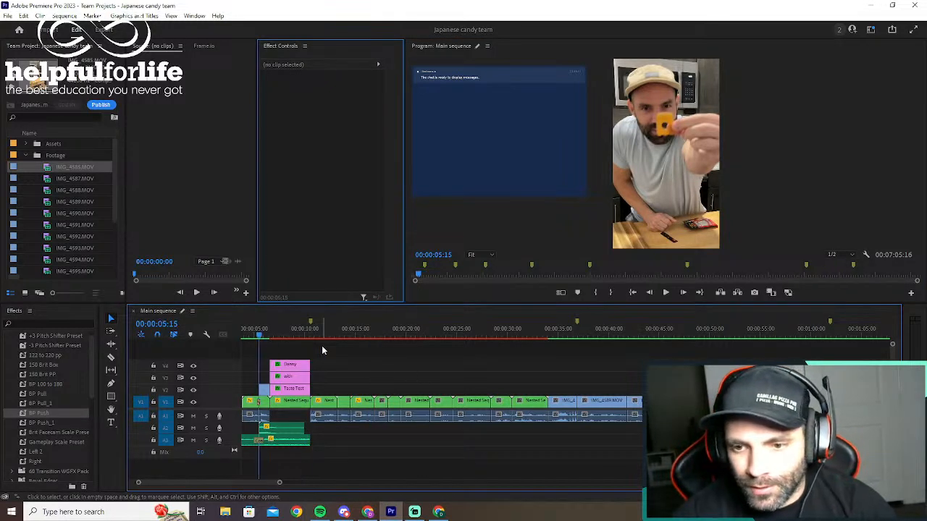
key("Down")
key("i")
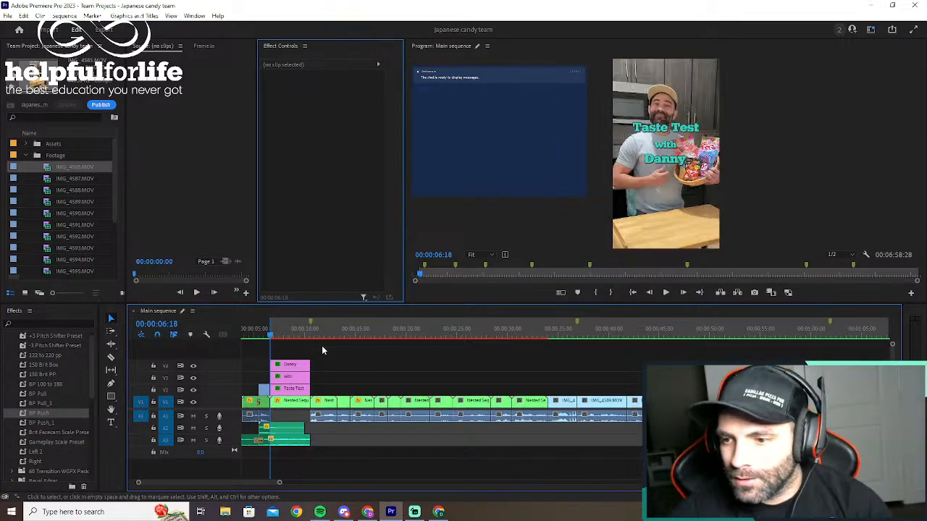
Mark an Out point at 00:00:34:01, the end of the last nested clip, and render the marked range
key("Down")
key("Down")
key("Down")
key("Down")
key("Down")
key("Down")
key("Down")
key("Down")
key("Down")
key("Down")
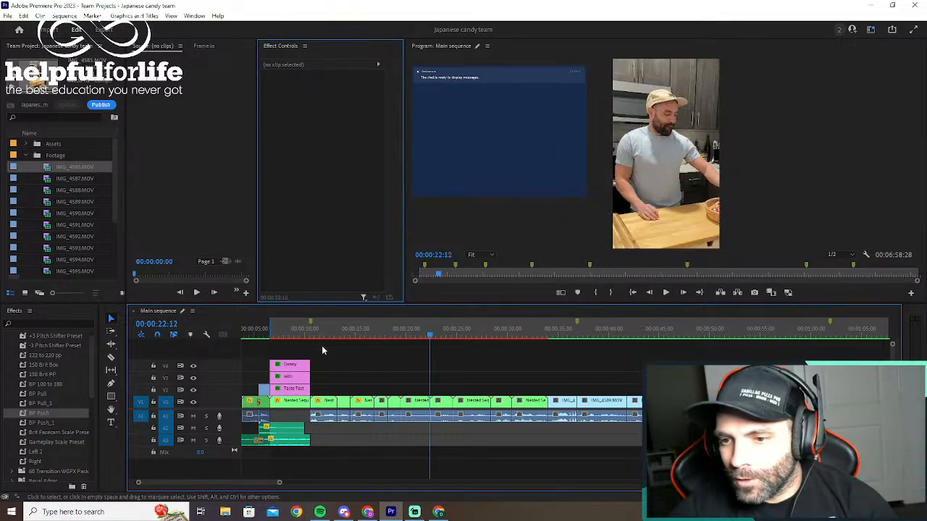
key("Down")
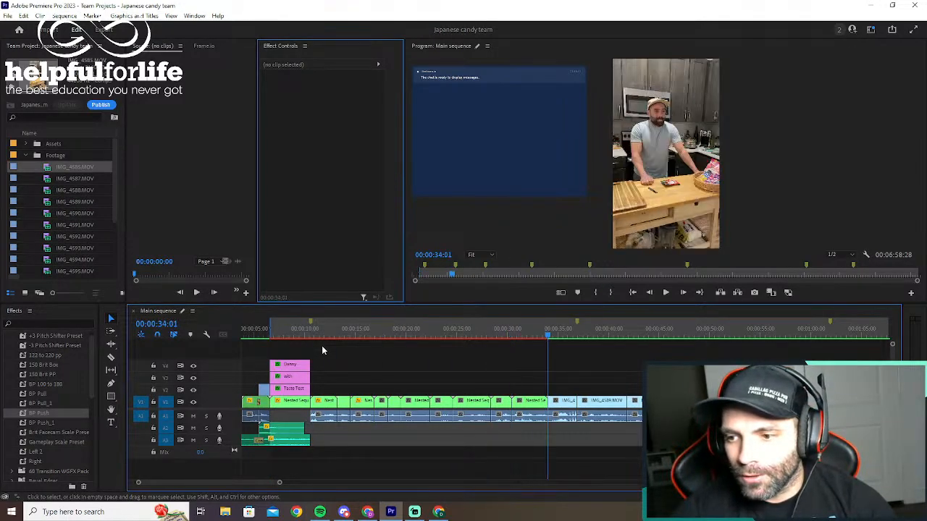
key("o")
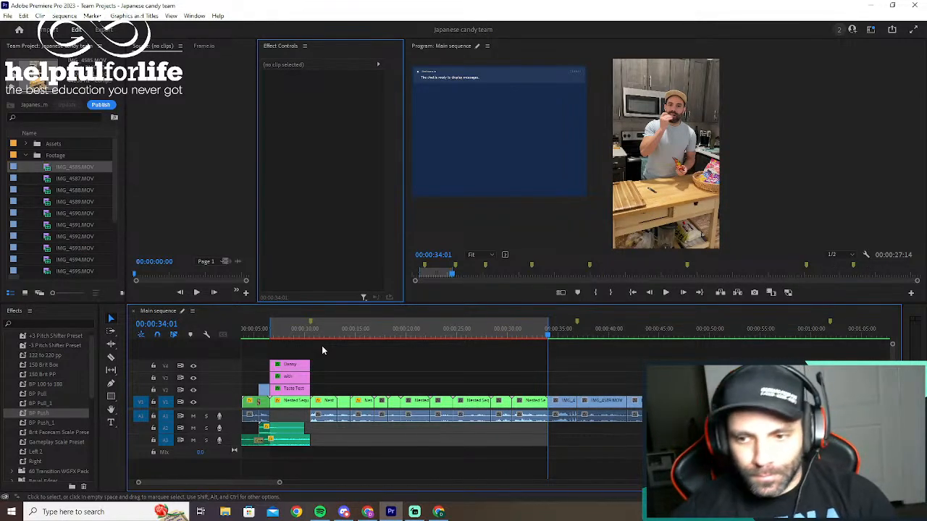
key("Return")
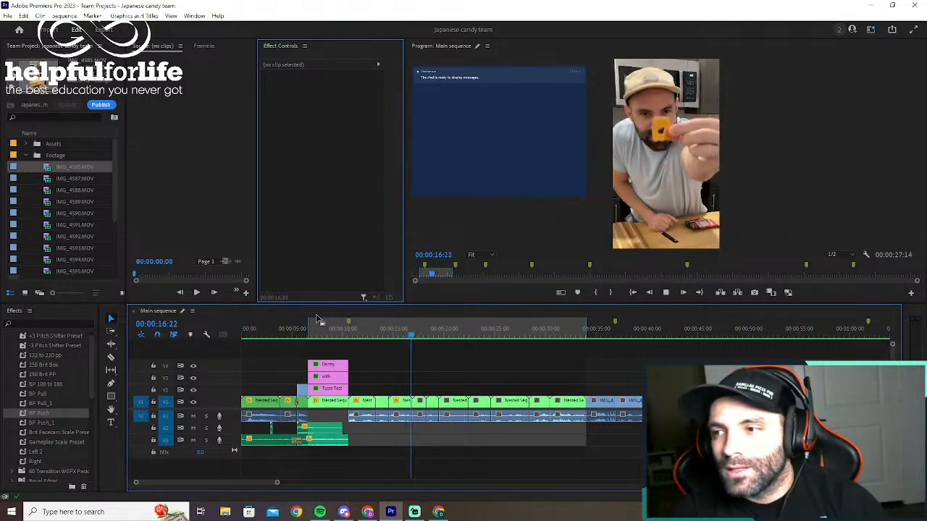
Play back the rendered candy passage of the main sequence from about 00:00:10:20 to 00:00:17:13
key("space")
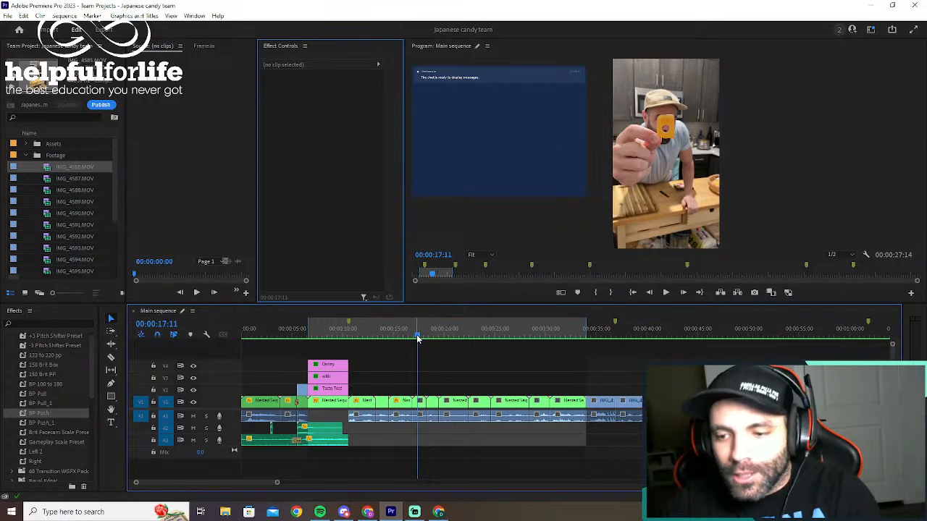
left_click_drag(417, 338, 349, 345)
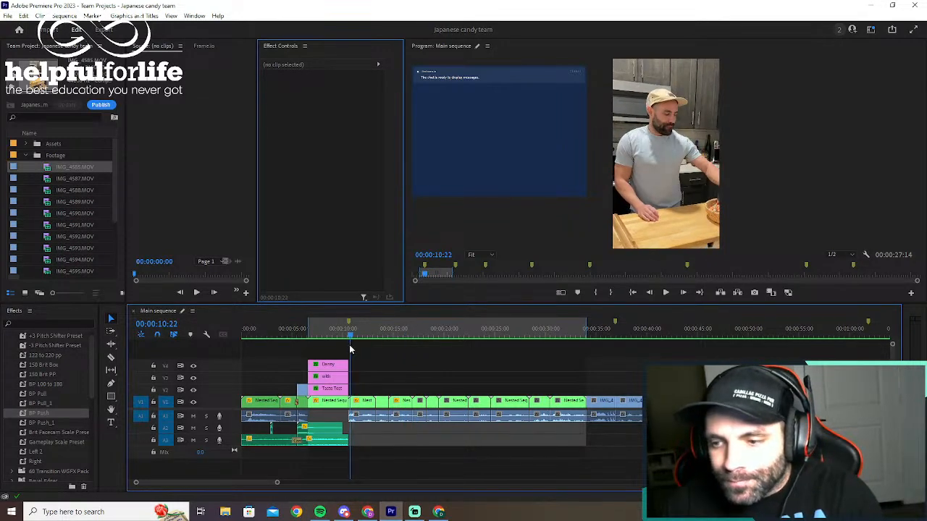
key("space")
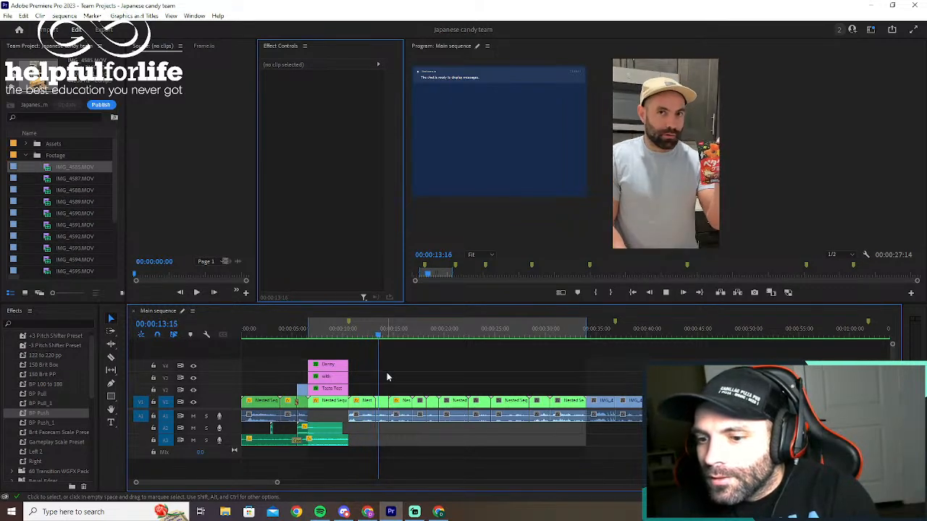
left_click(381, 338)
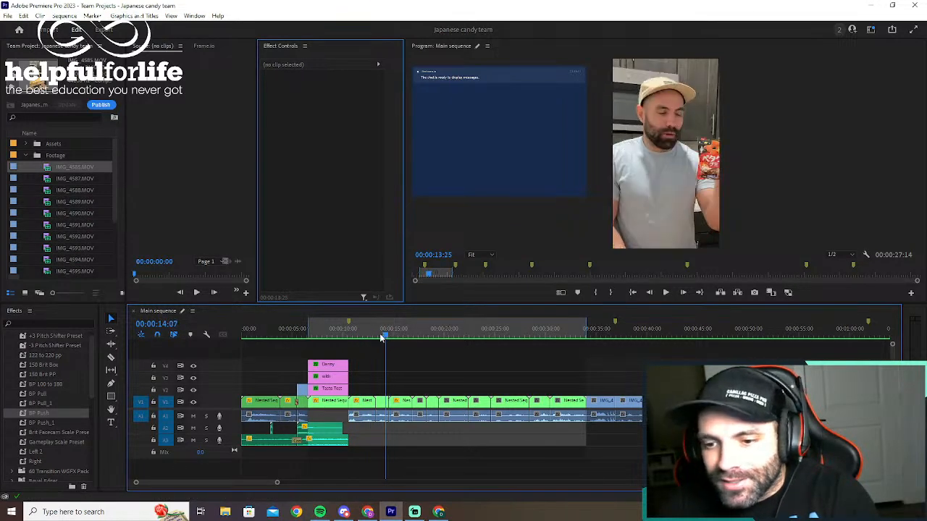
left_click_drag(382, 338, 350, 337)
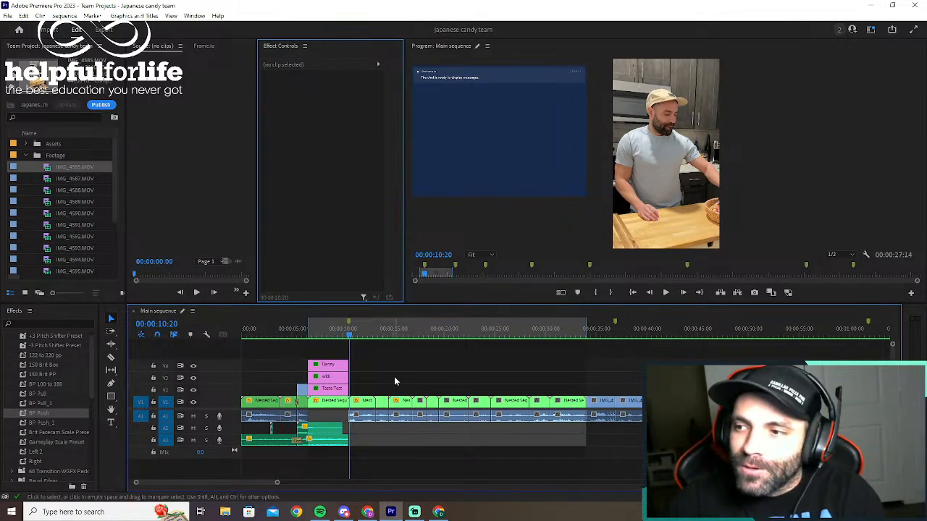
key("space")
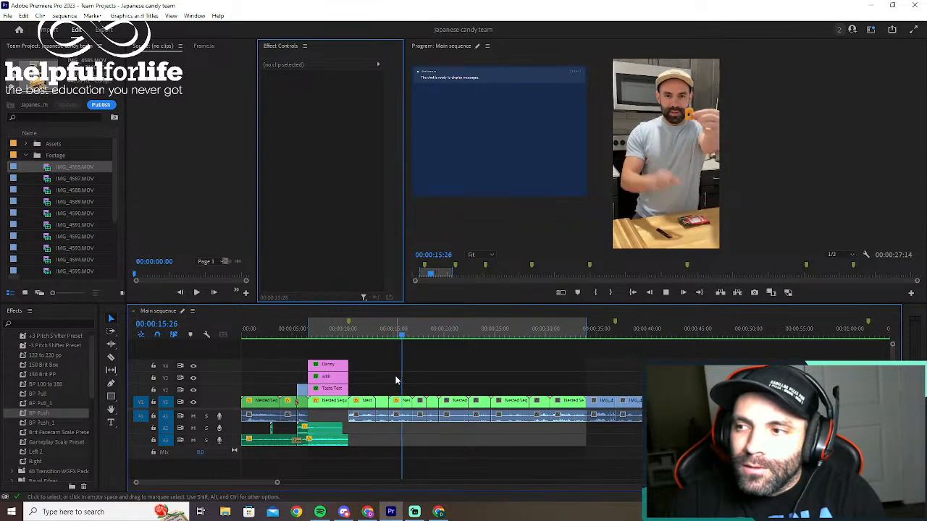
key("space")
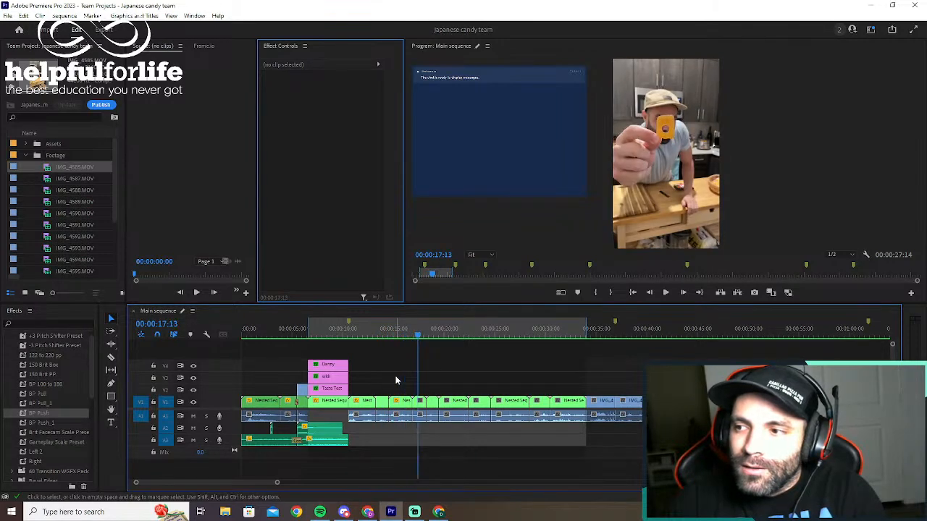
In Nested Sequence 08, scale the clip to 159, set its position to 1207, 2470, and return to the main sequence
double_click(417, 401)
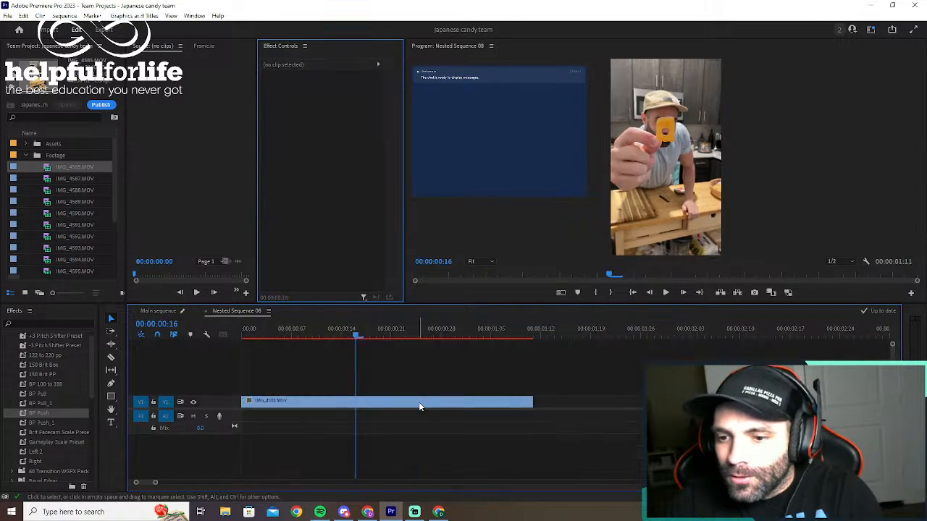
left_click(419, 402)
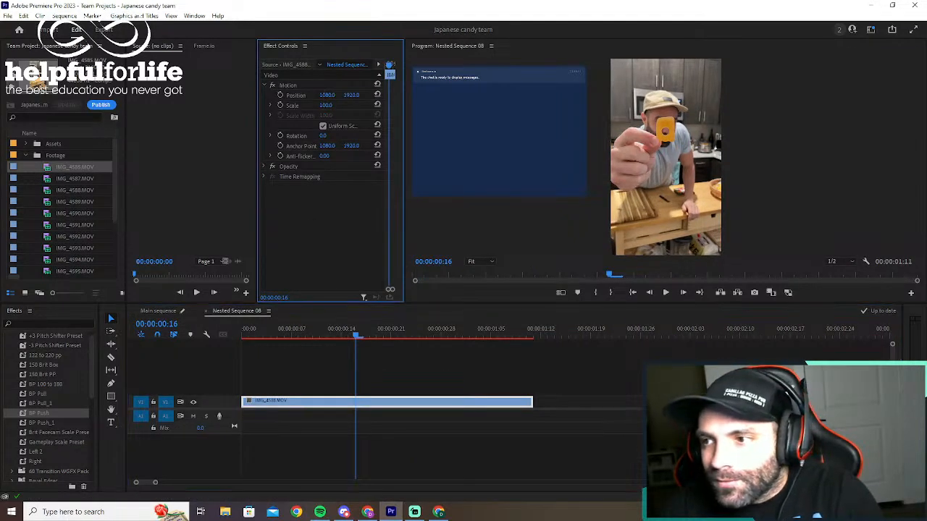
left_click_drag(323, 105, 360, 95)
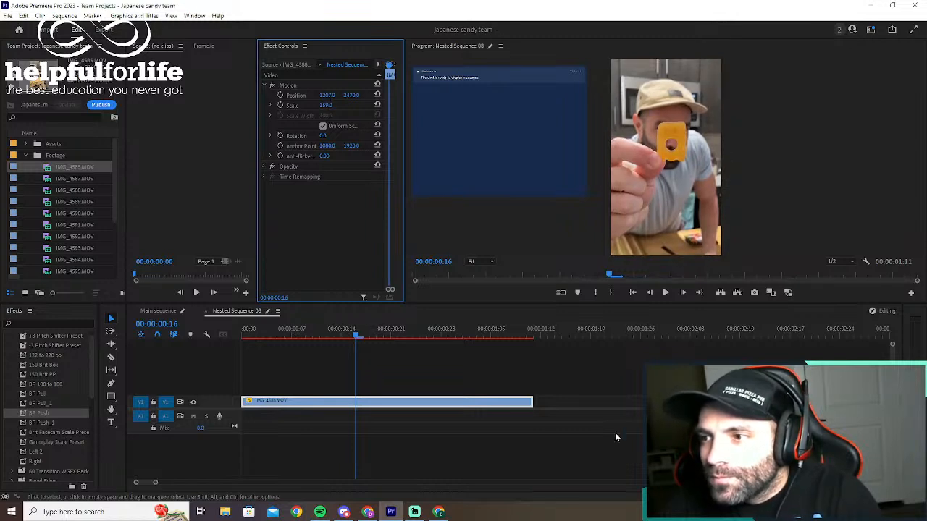
left_click(206, 312)
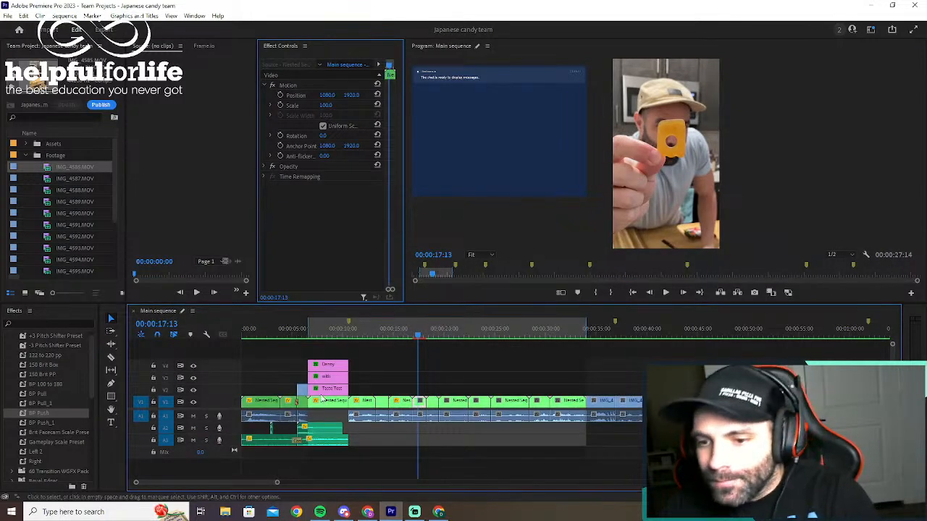
Play the main sequence from 00:00:15:20 and replay the cuts following the Nested Sequence 08 clip to judge their pacing
left_click(401, 336)
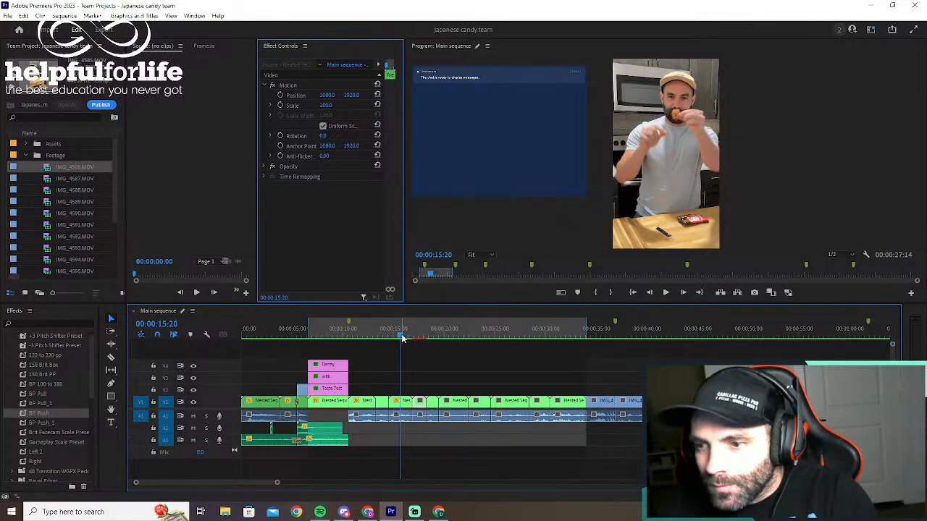
key("space")
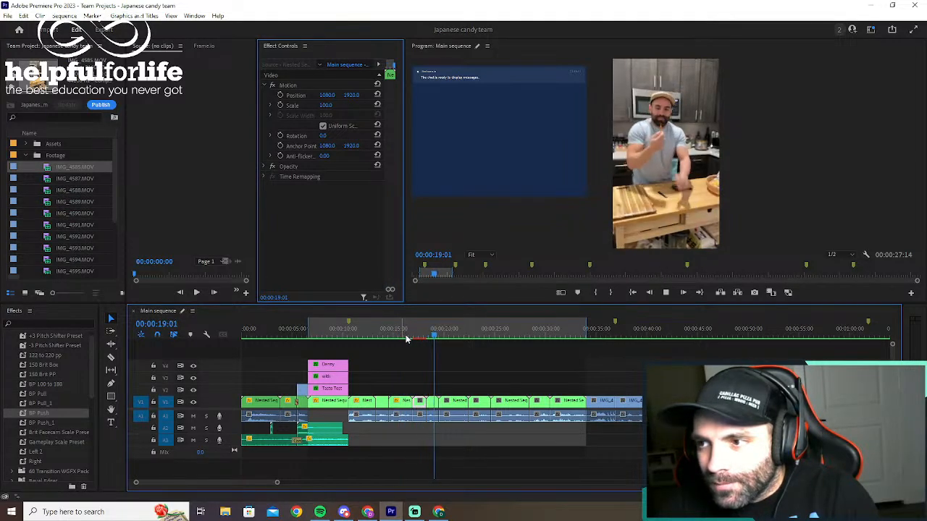
key("space")
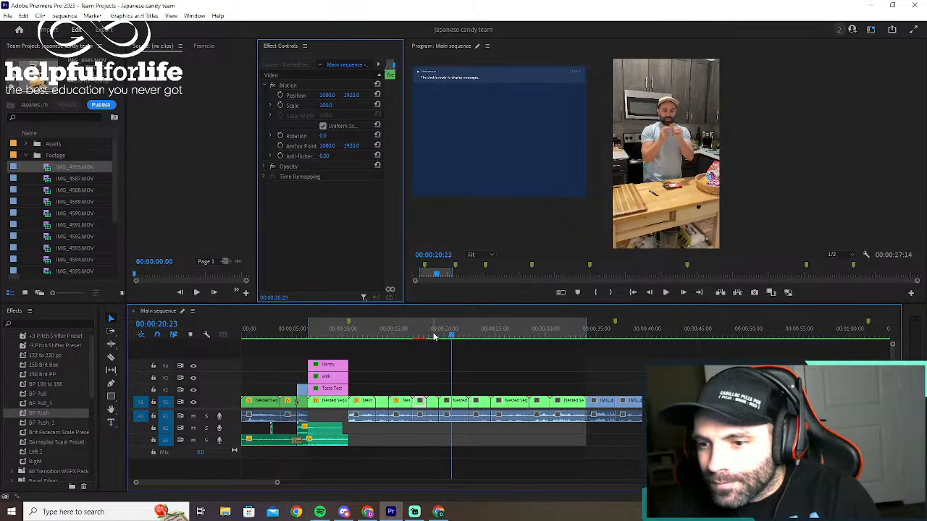
left_click_drag(434, 336, 420, 336)
key("space")
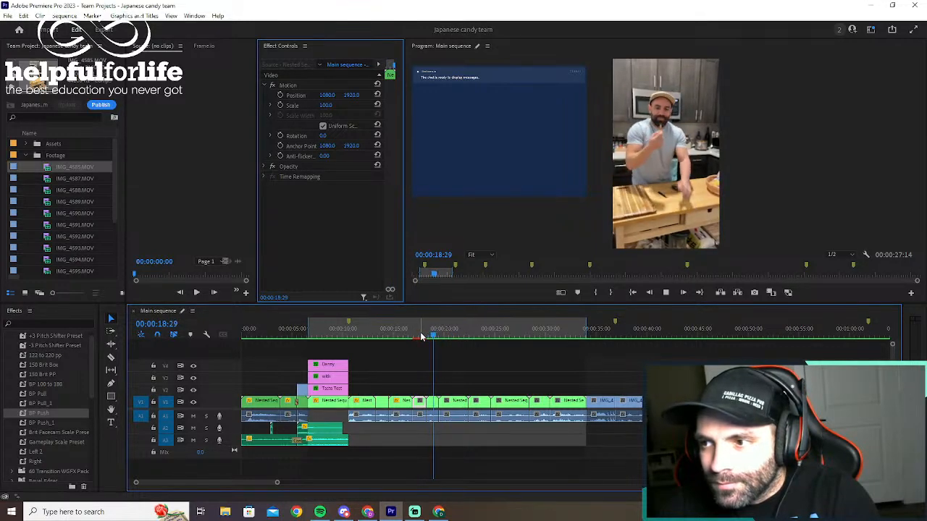
key("space")
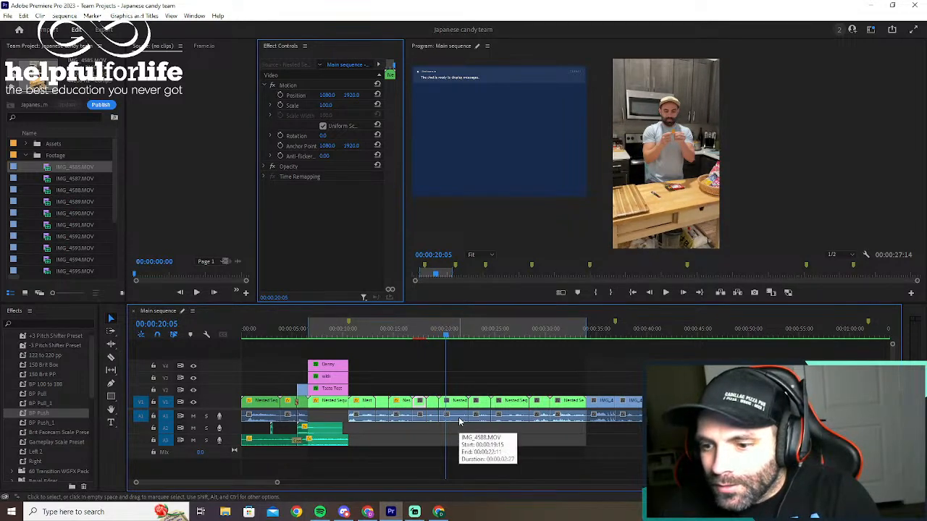
left_click_drag(440, 337, 425, 340)
key("space")
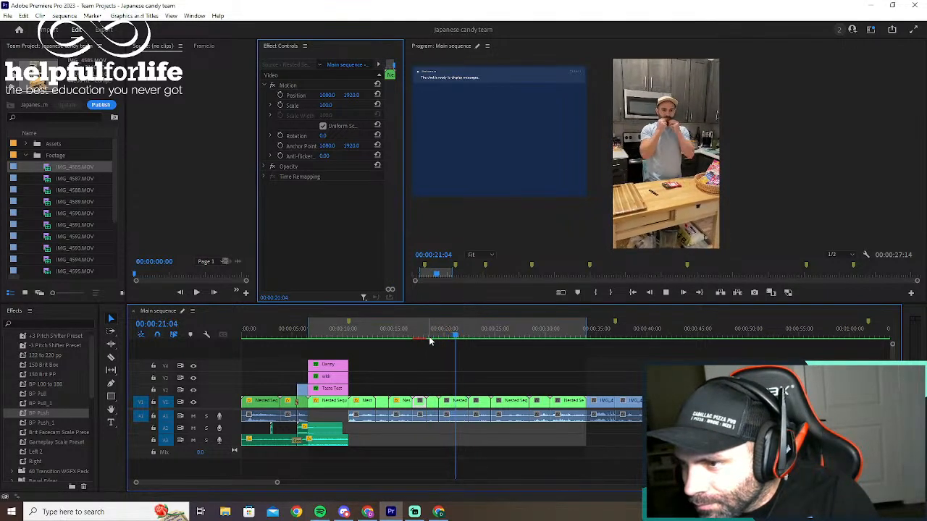
key("space")
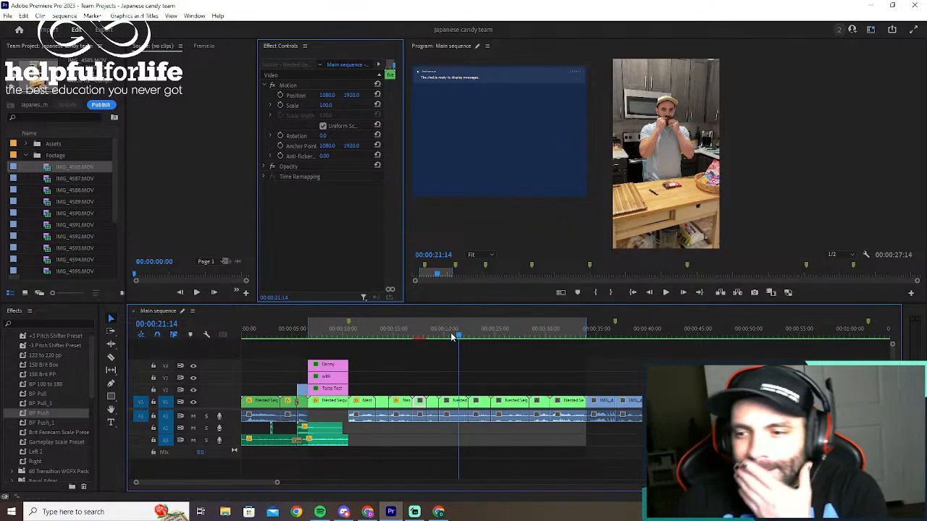
left_click(451, 337)
left_click_drag(450, 336, 432, 340)
key("space")
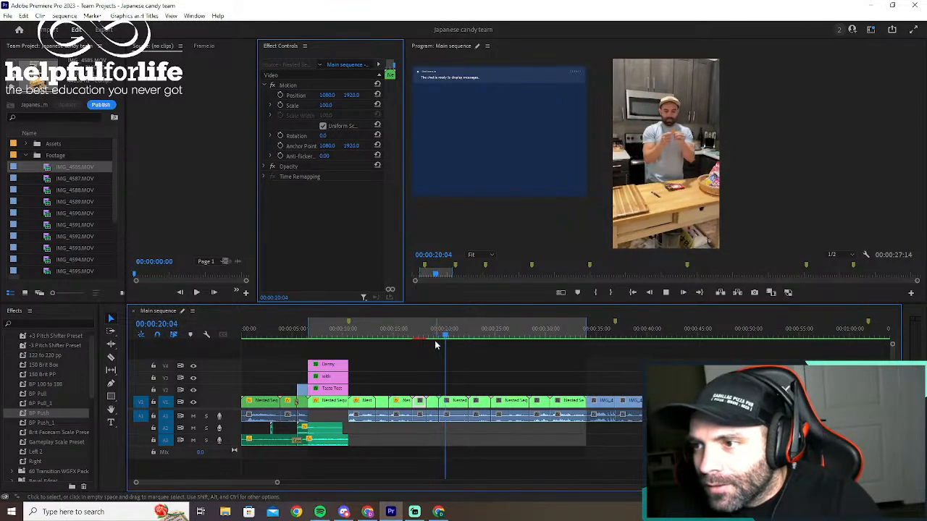
key("space")
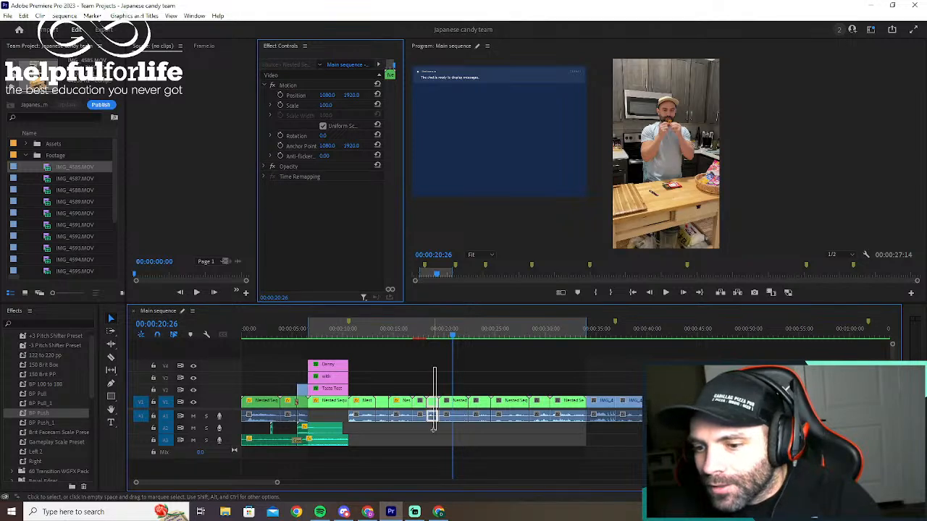
Delete the short clip right after the Nested Sequence 08 clip, close the gap, and move the playhead to 00:00:20:16
key("Delete")
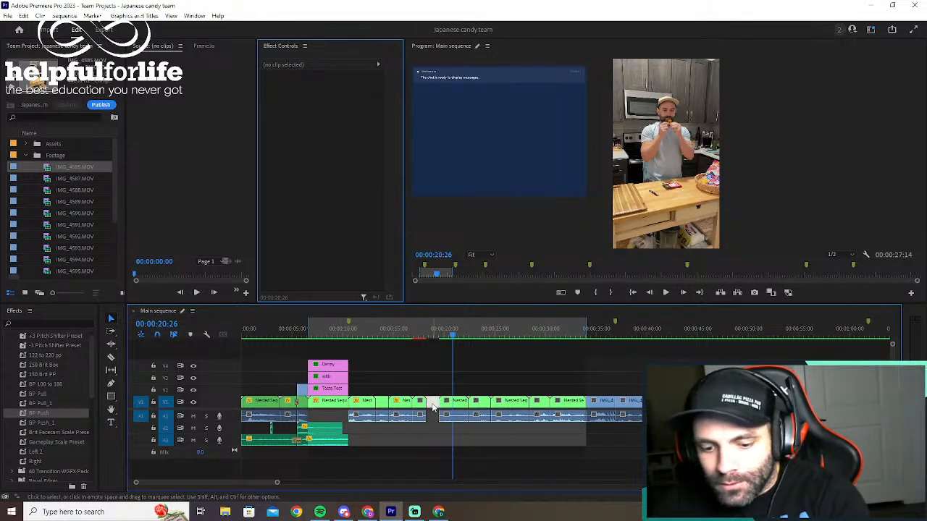
left_click(433, 403)
key("Delete")
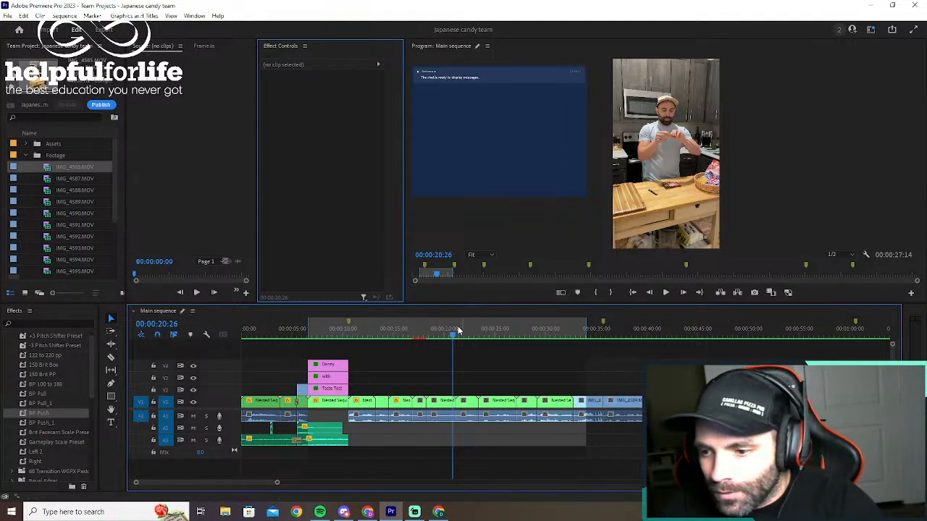
left_click_drag(454, 333, 451, 336)
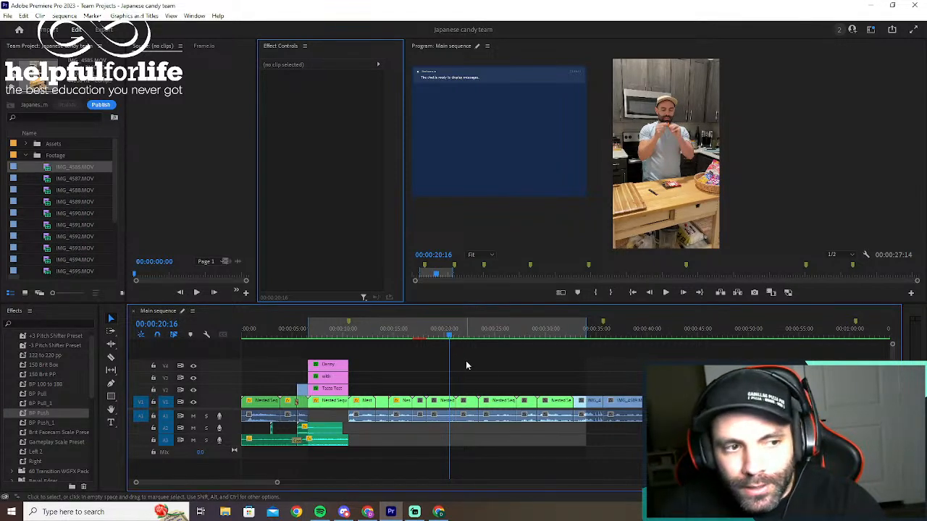
Play the main sequence from 00:00:20:16 and replay it from about 00:00:18:15 to judge the candy-eating clip
key("space")
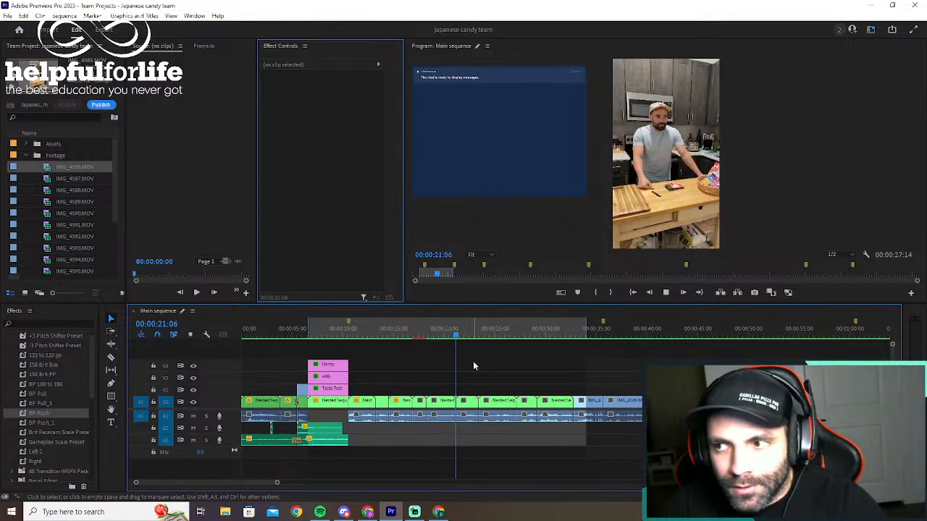
left_click_drag(444, 335, 423, 353)
key("space")
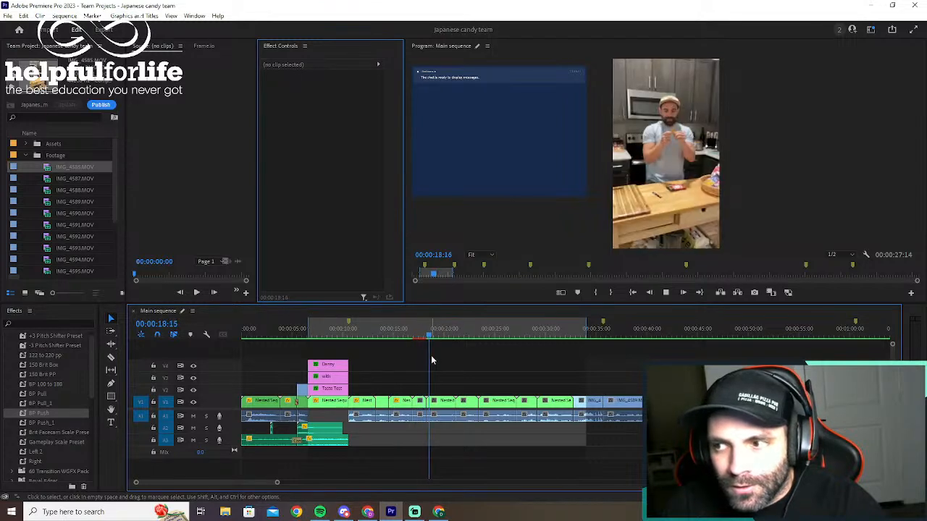
key("space")
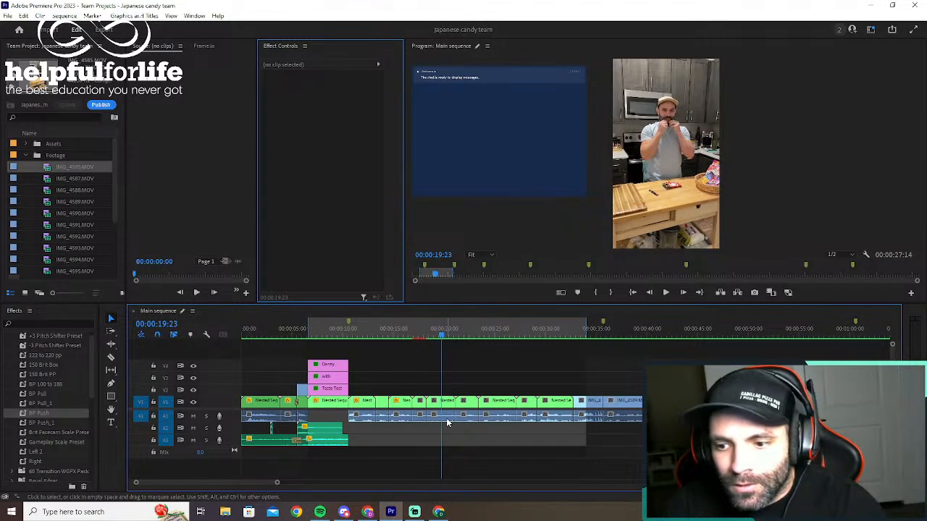
Adjust the audio gain of the IMG_4588.MOV clip under the playhead at 00:00:19:23
left_click(446, 422)
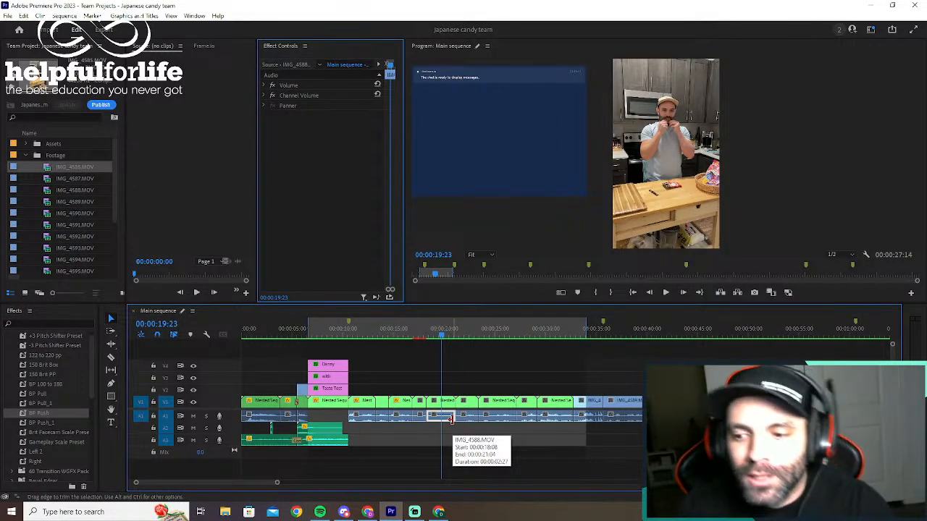
key("g")
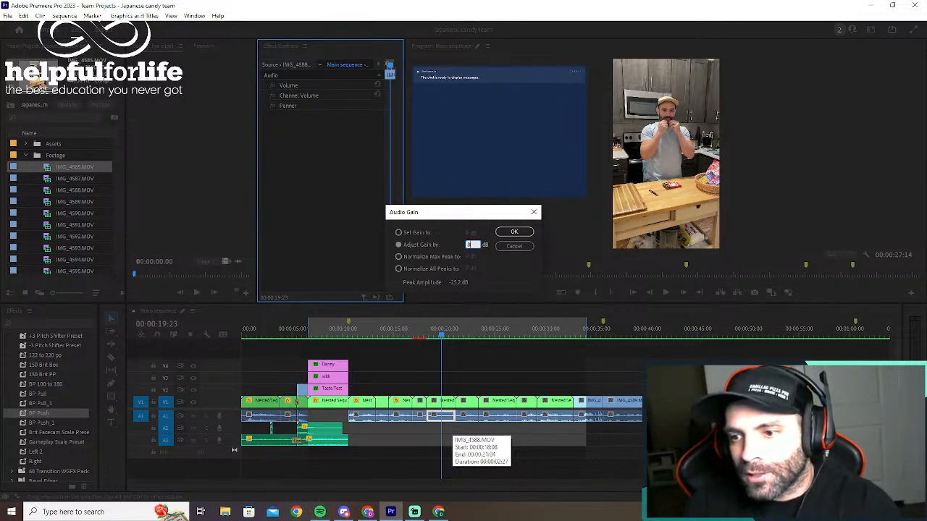
key("Return")
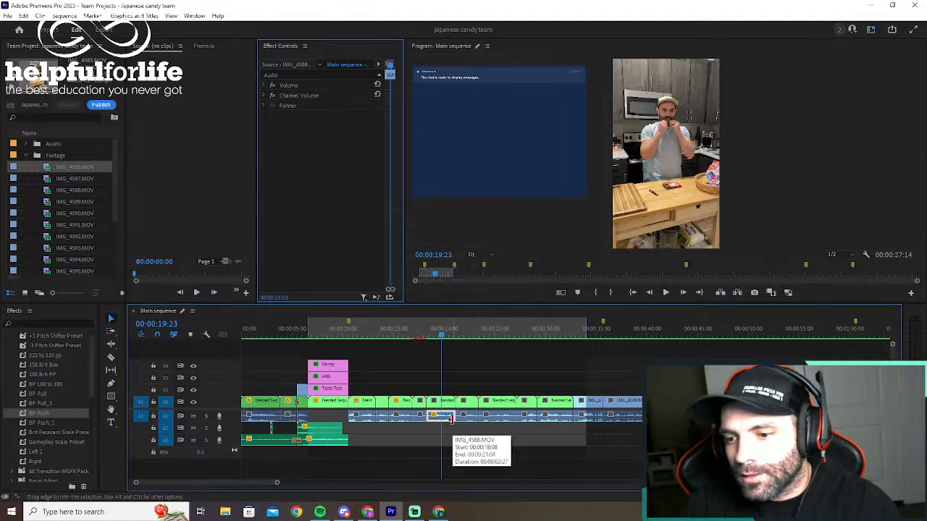
Replay the main sequence from 00:00:17:18 to check the adjusted audio, returning to 00:00:19:23
left_click(420, 331)
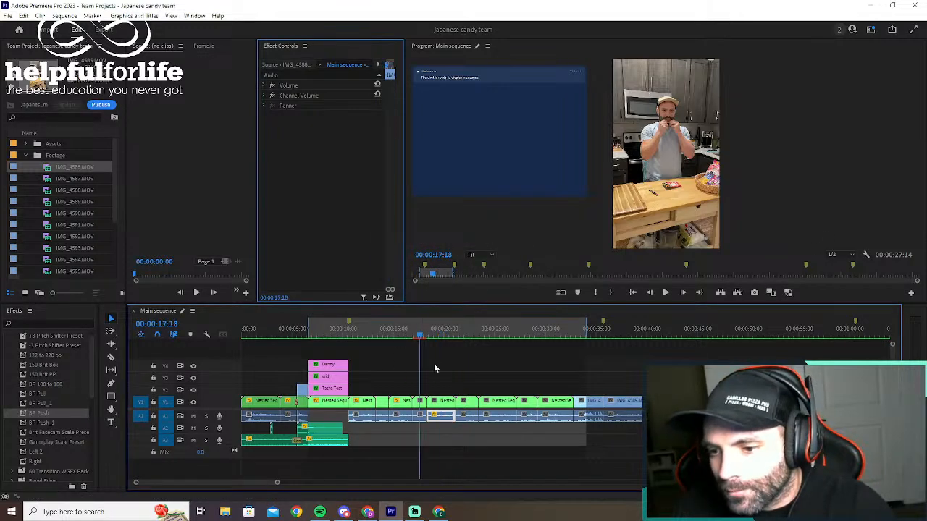
key("space")
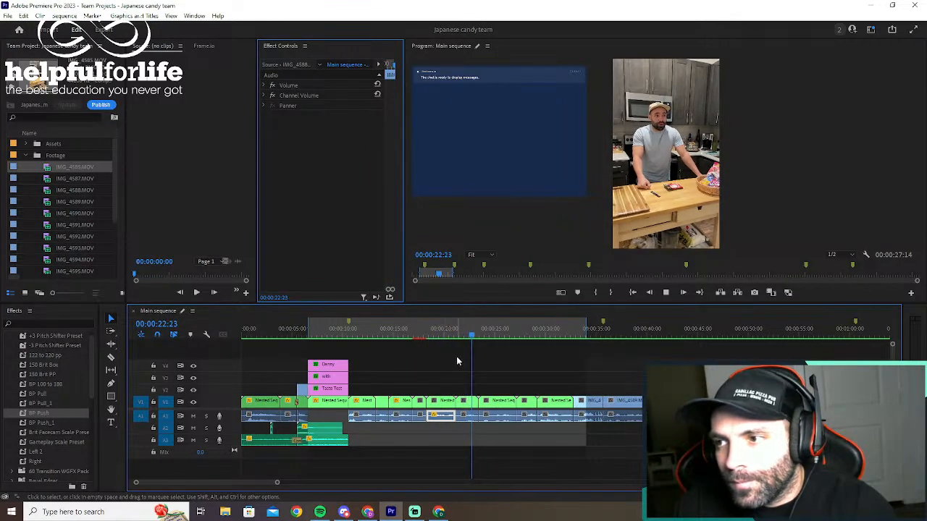
key("space")
left_click(449, 335)
left_click_drag(449, 337, 441, 338)
key("space")
In Nested Sequence 10, scale the clip to 200, set its position to 1044, 2922, and return to the main sequence
double_click(447, 401)
left_click_drag(281, 383, 409, 468)
mouse_move(326, 106)
left_mouse_down()
mouse_move(315, 106)
mouse_move(369, 95)
mouse_move(311, 95)
left_mouse_up()
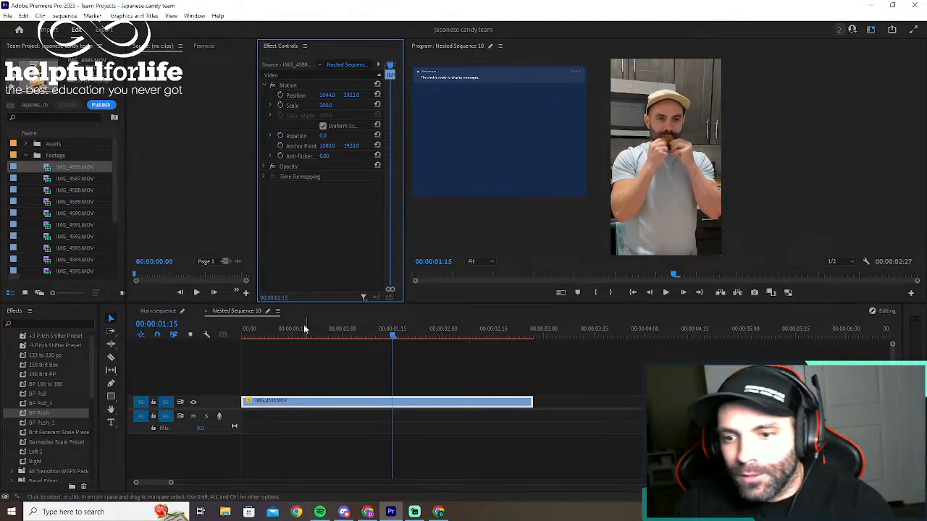
left_click(206, 312)
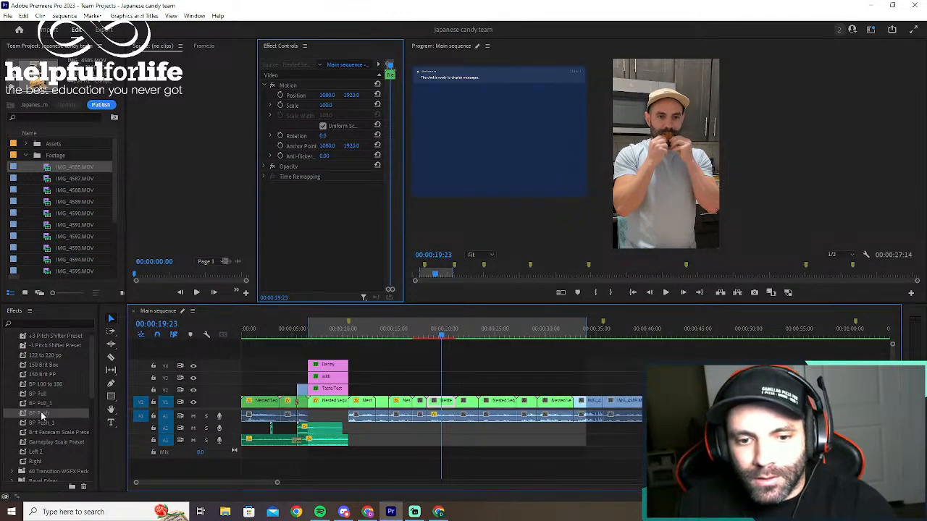
Apply the BP Pull preset to the Nested Sequence 10 clip and play the sequence from just before it
left_click_drag(38, 395, 444, 408)
left_click_drag(441, 335, 405, 339)
key("space")
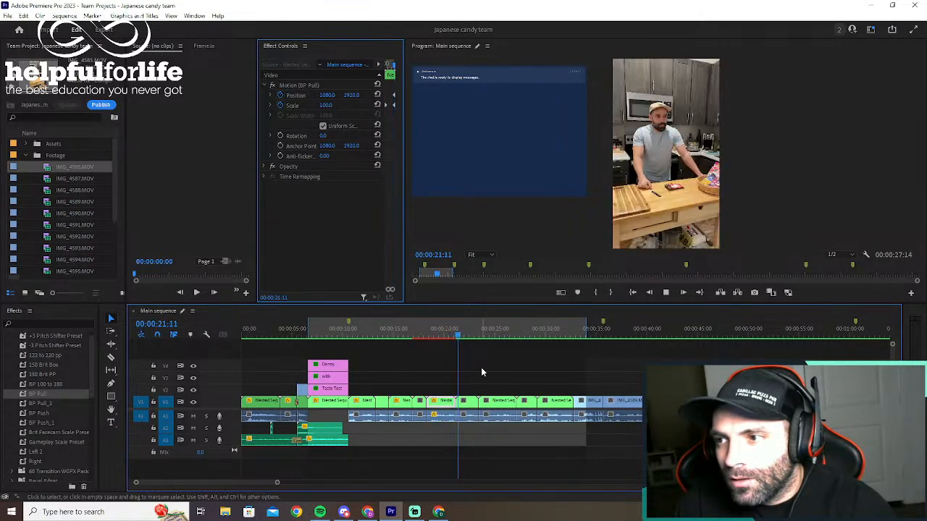
In Nested Sequence 11, scale the clip to 158, set its position to 1326, 2010, and return to the main sequence
double_click(469, 403)
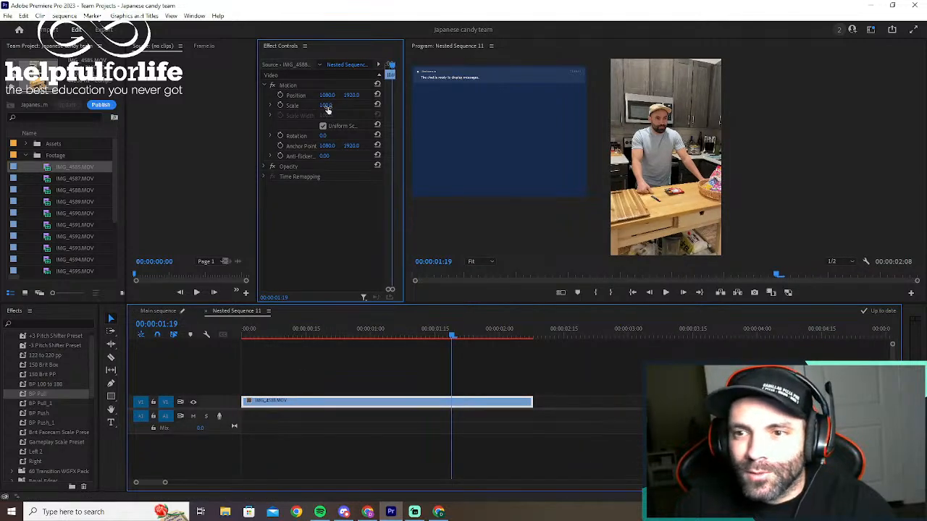
left_click_drag(328, 107, 445, 96)
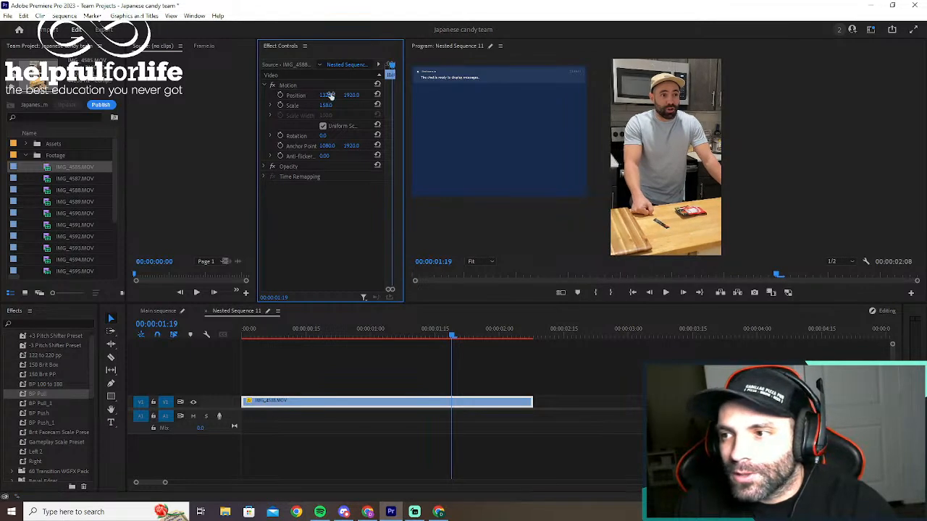
left_click_drag(351, 95, 416, 95)
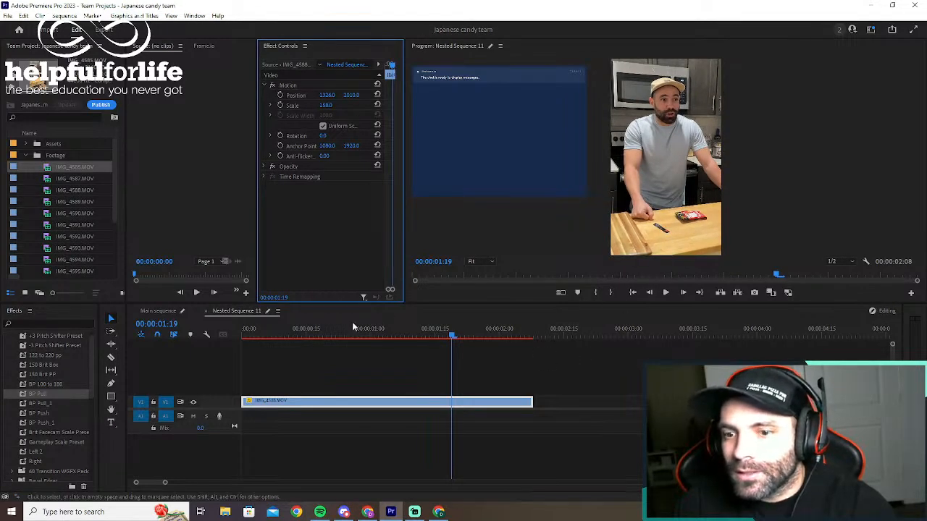
left_click(208, 310)
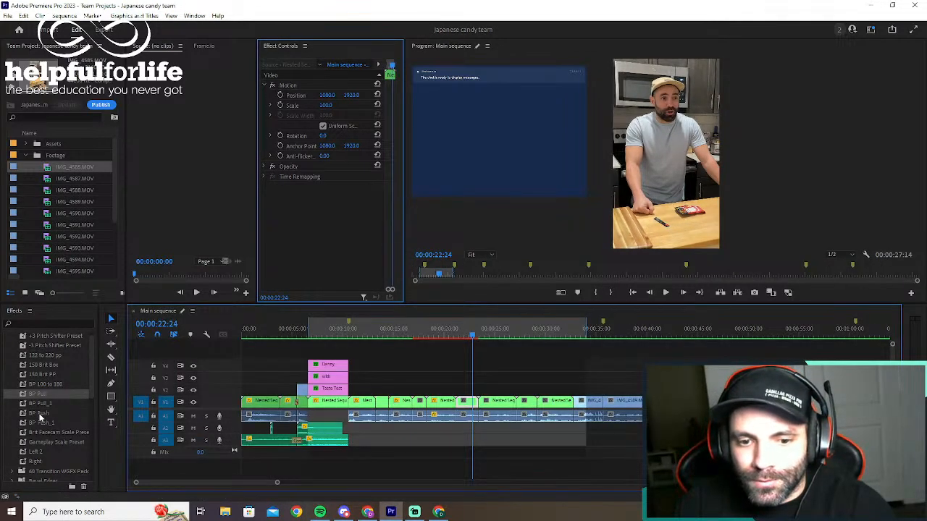
Apply the BP Push preset to the Nested Sequence 11 clip and play on to 00:00:24:23
left_click_drag(39, 413, 474, 404)
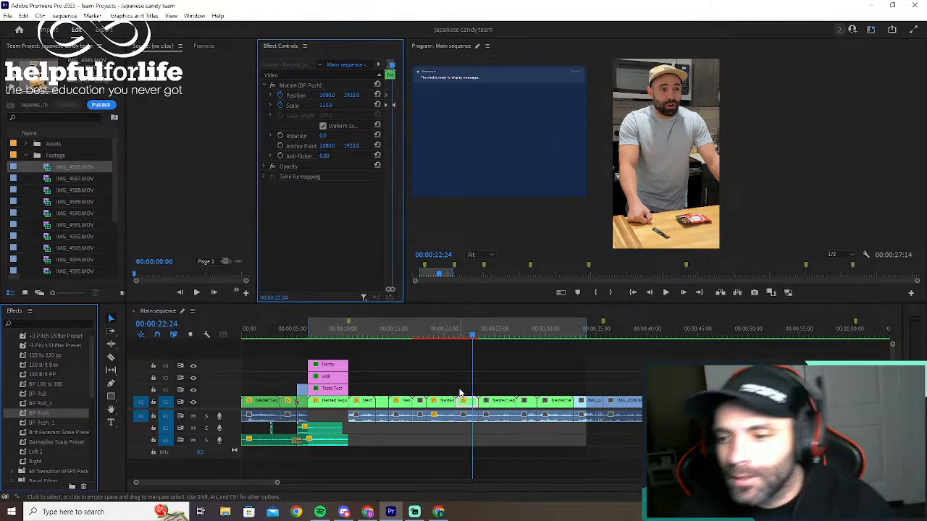
key("space")
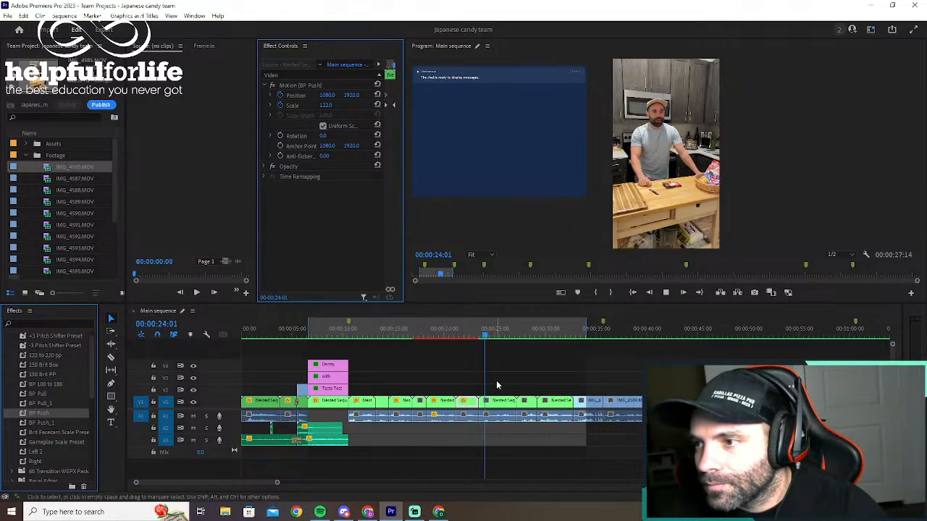
key("space")
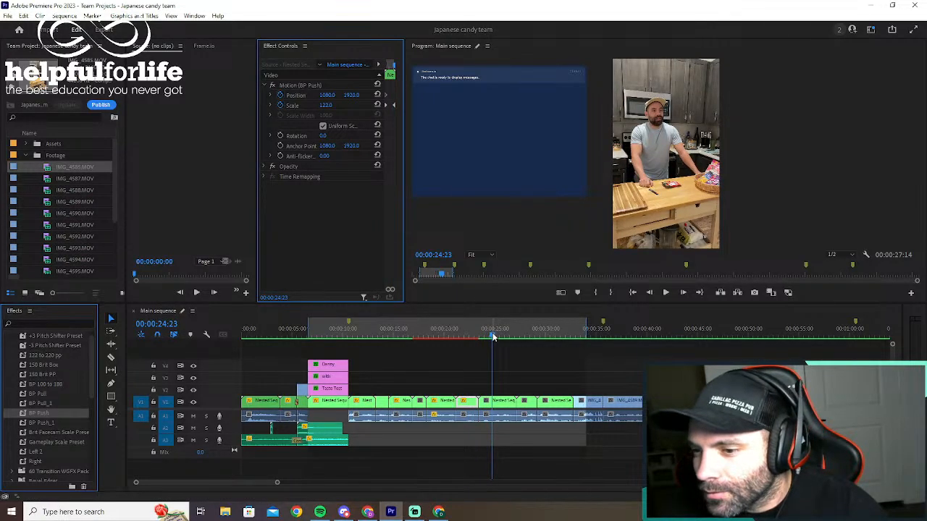
Replay the main sequence from 00:00:18:25 to 00:00:21:03 to review the zoomed candy-eating clip
left_click_drag(493, 337, 432, 341)
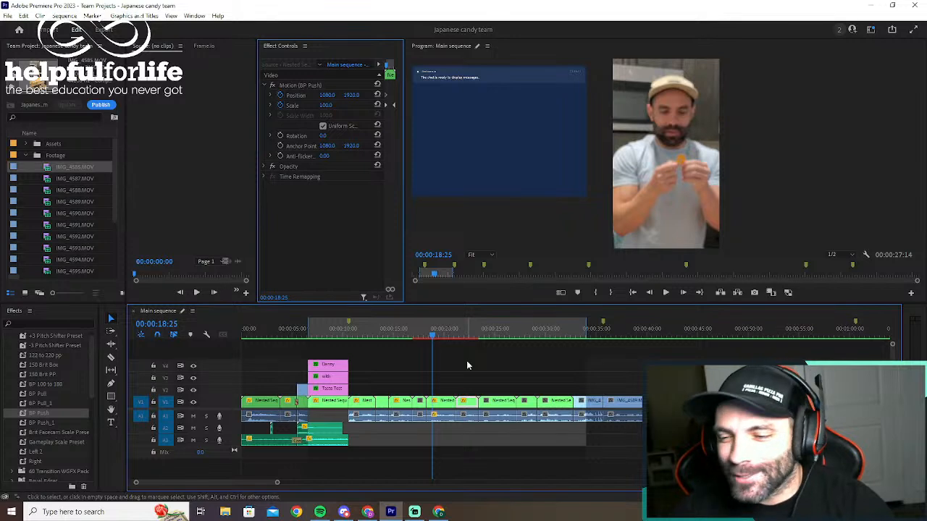
key("space")
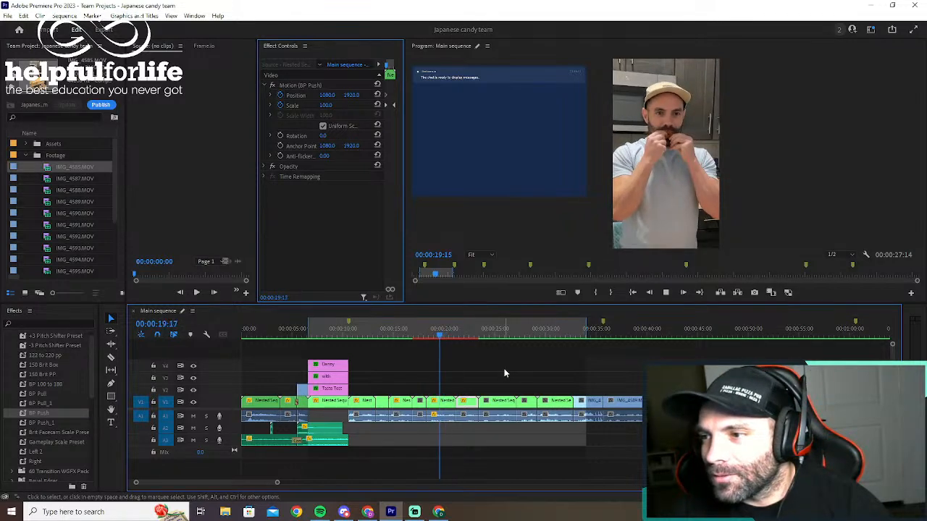
key("space")
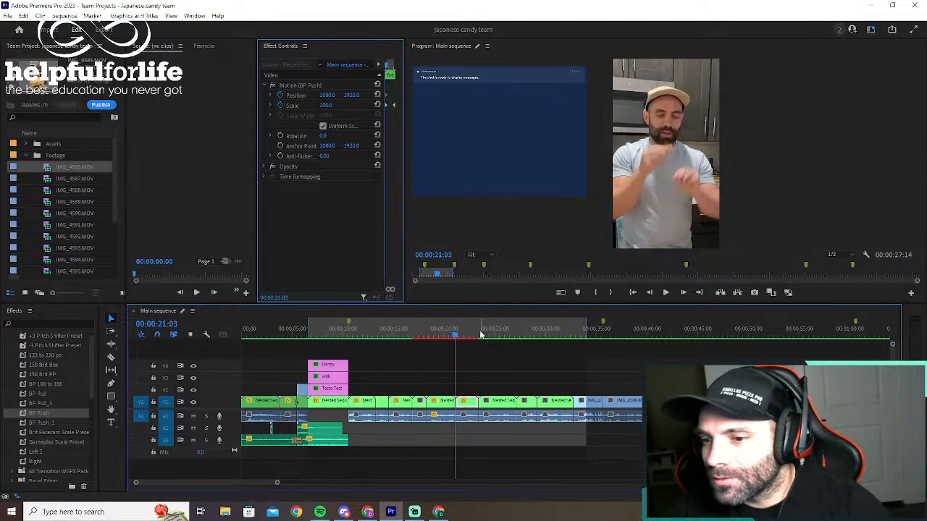
Move the playhead back to 00:00:15:26, set the program playback resolution to 1/4, and clear the clip selection
left_click(445, 337)
left_click_drag(438, 338, 403, 338)
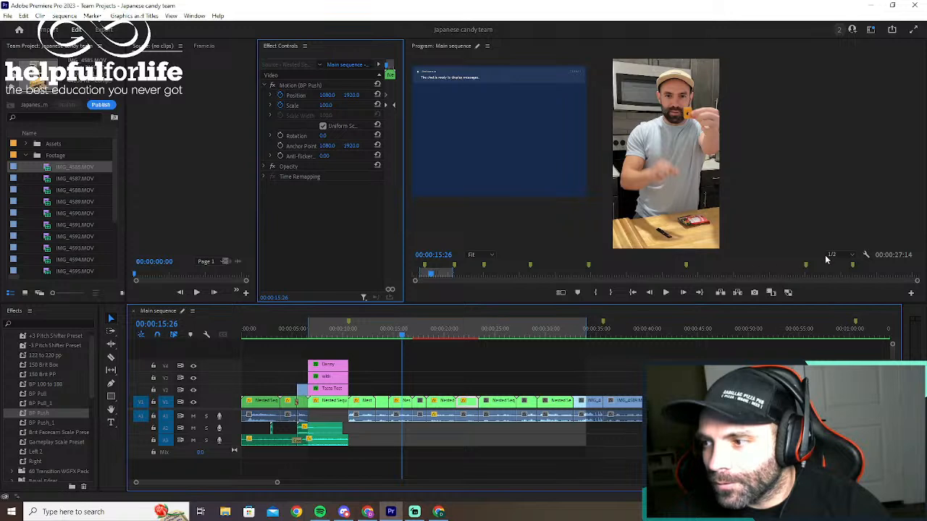
left_click(829, 256)
left_click(836, 287)
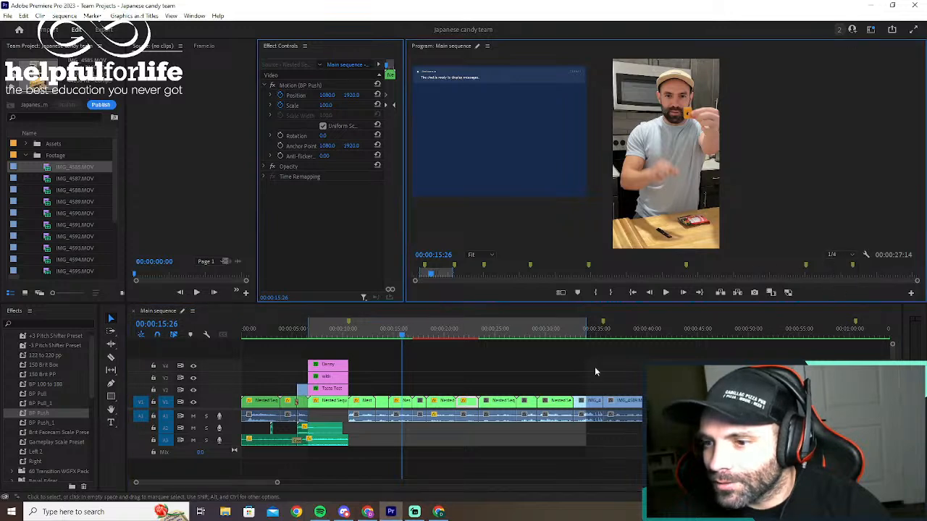
left_click(521, 365)
Play the main sequence from 00:00:15:03 to 00:00:27:03 to review the reframed cuts
left_click(397, 338)
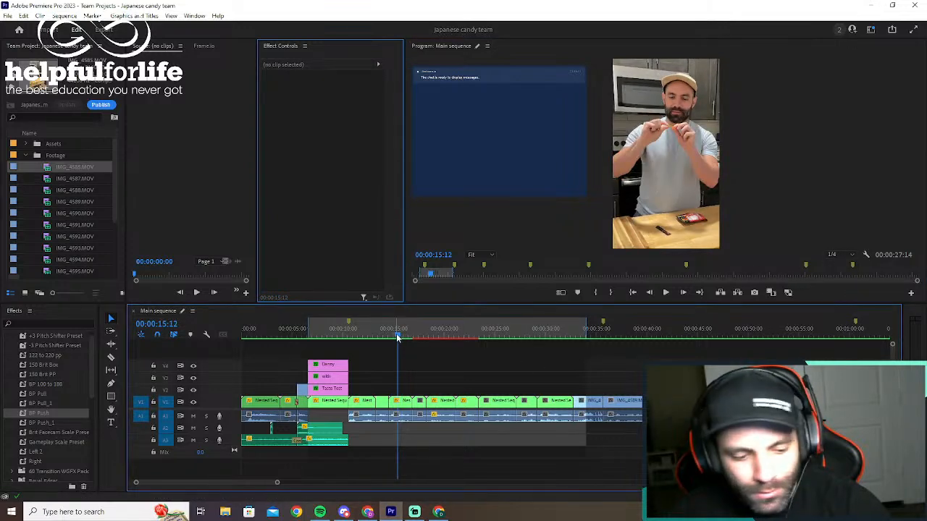
left_click_drag(400, 338, 394, 337)
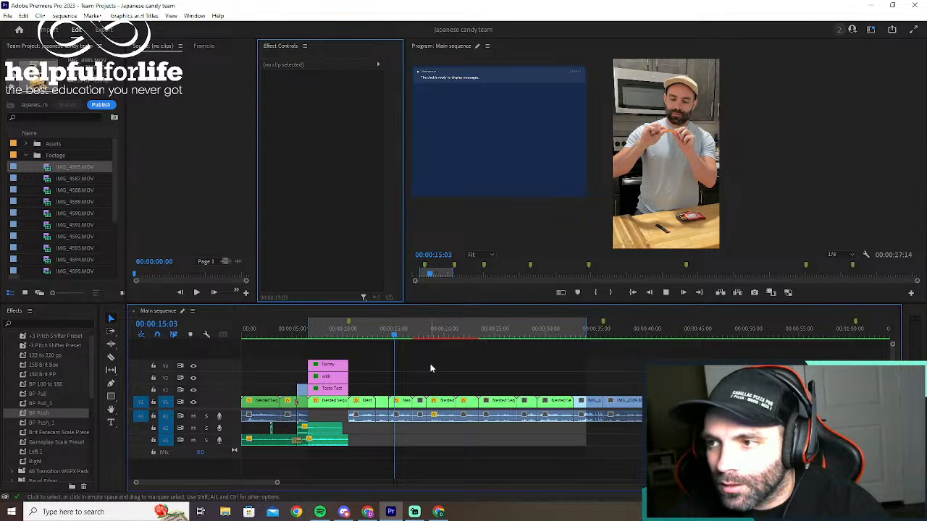
key("space")
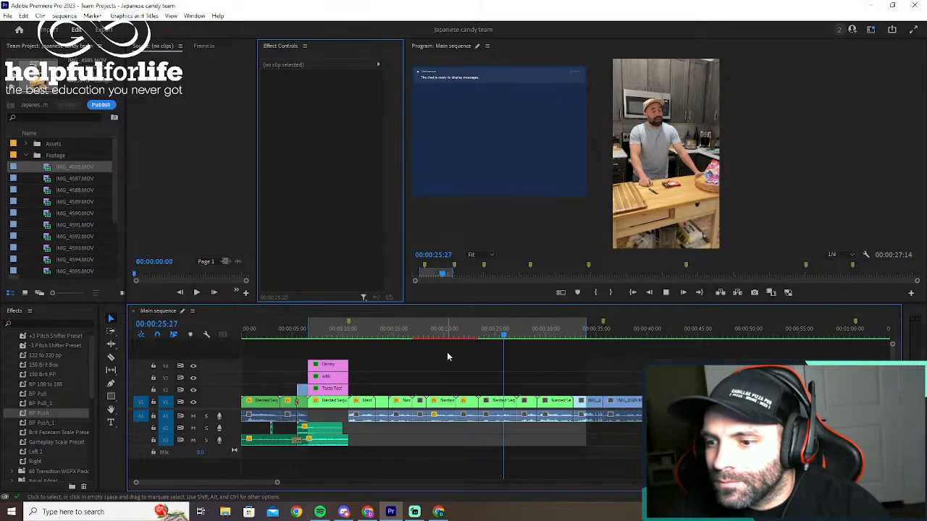
key("space")
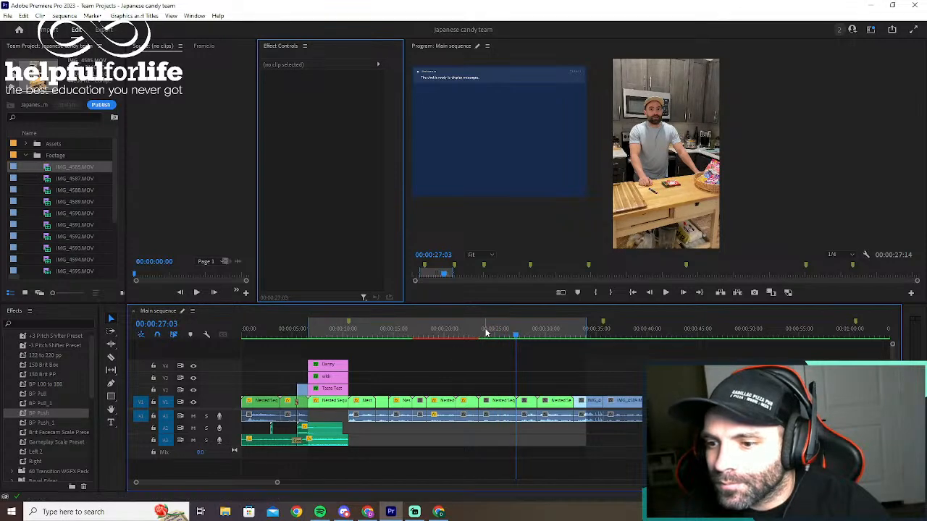
In Nested Sequence 12, scale the clip to 159, shift it horizontally and to vertical position 2316, and return to the main sequence
left_click(497, 337)
left_click(498, 401)
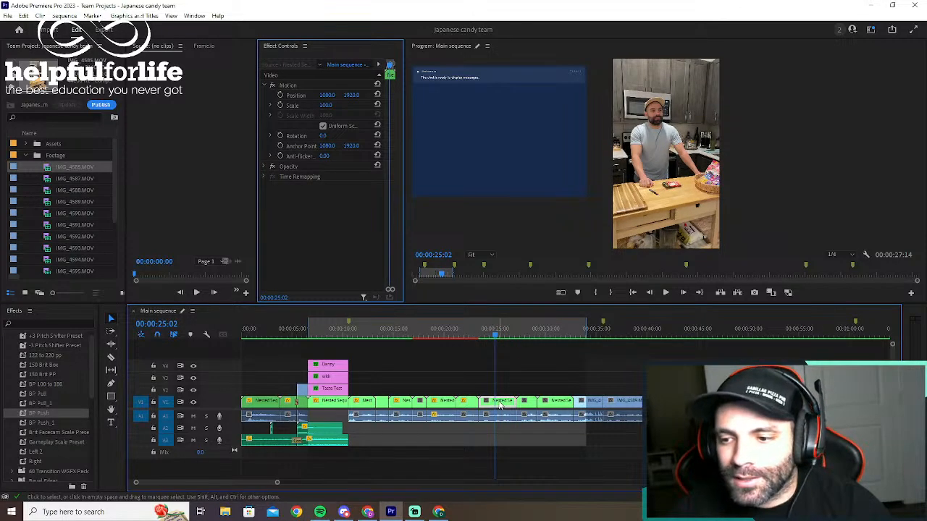
double_click(499, 403)
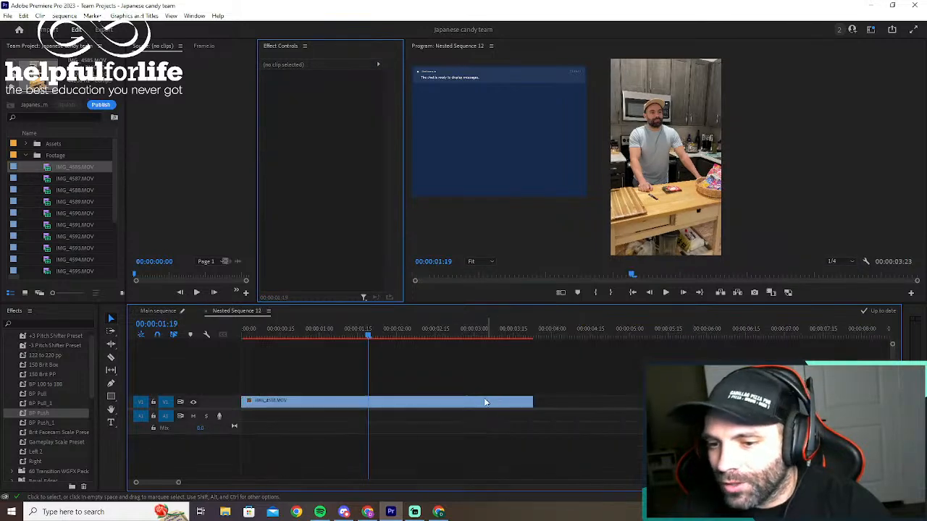
left_click_drag(307, 378, 371, 418)
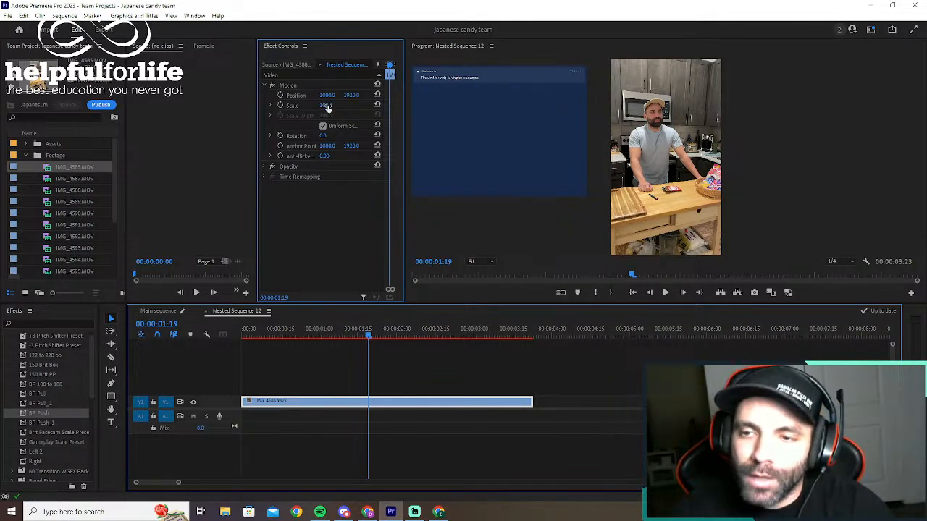
mouse_move(326, 106)
left_mouse_down()
mouse_move(362, 104)
mouse_move(326, 96)
mouse_move(374, 96)
mouse_move(325, 96)
mouse_move(333, 97)
left_mouse_up()
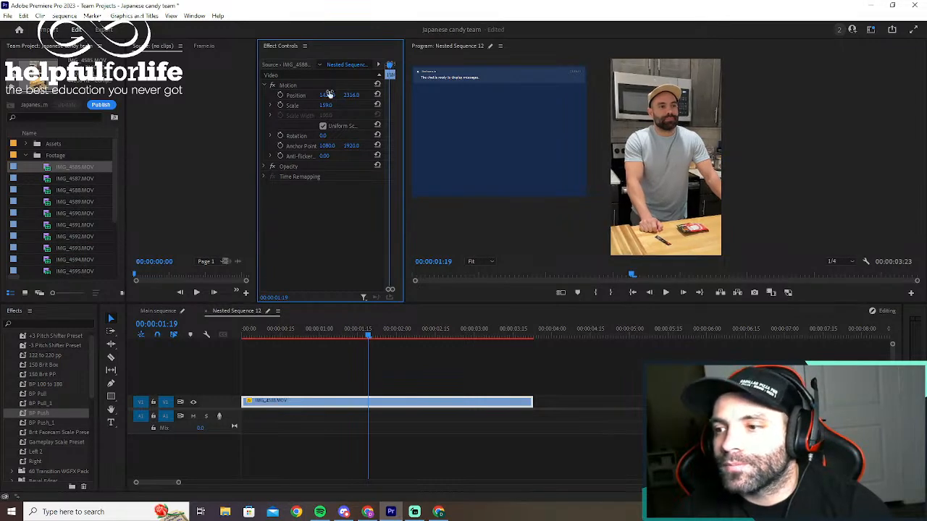
left_click(207, 311)
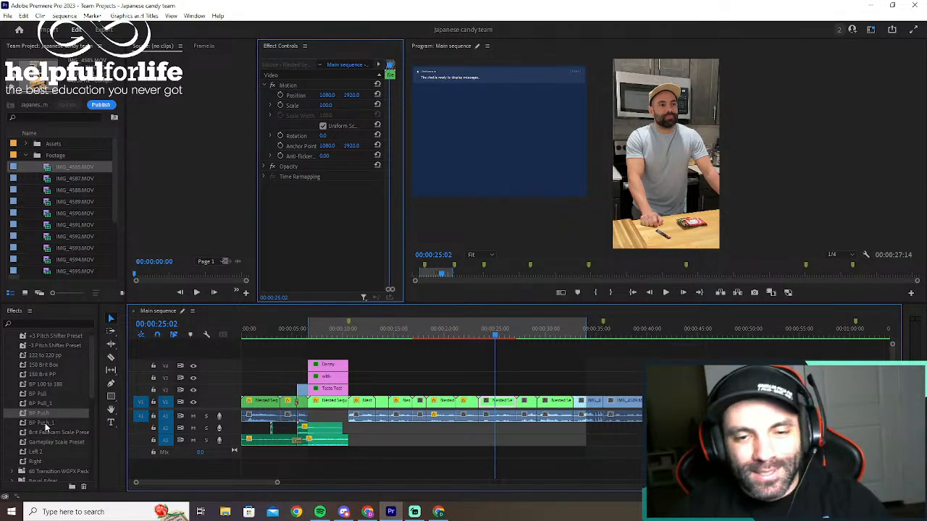
Apply the BP Pull preset to the Nested Sequence 12 clip and play on to 00:00:31:05
left_click_drag(38, 393, 508, 403)
key("space")
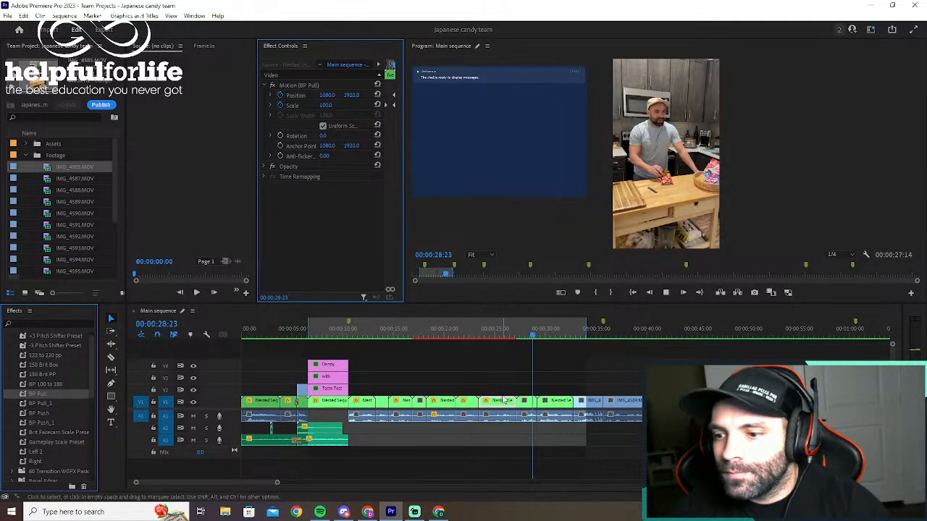
key("space")
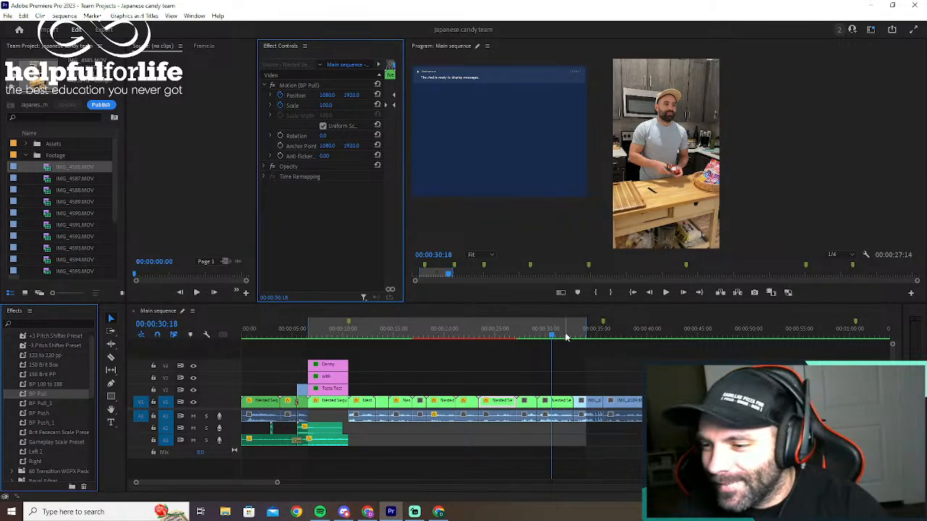
key("space")
key("space")
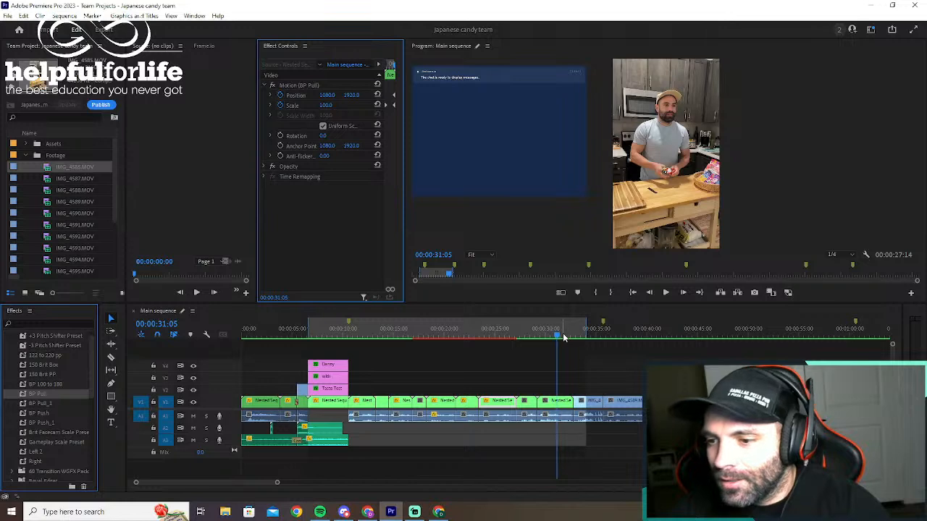
Duplicate the Taste Test title onto V2 at 00:00:31:12 and trim it to end with the nested clip below
key("space")
left_click(567, 336)
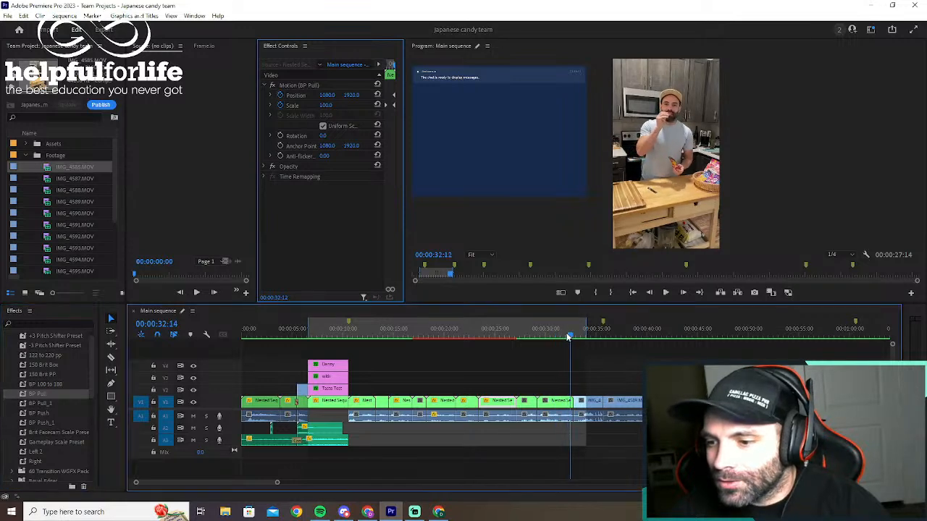
left_click_drag(568, 336, 559, 336)
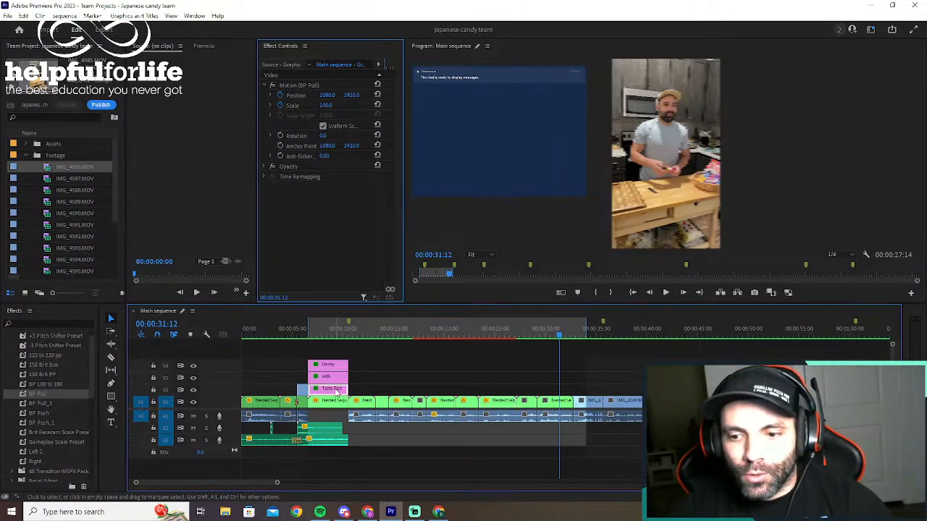
left_click(335, 391)
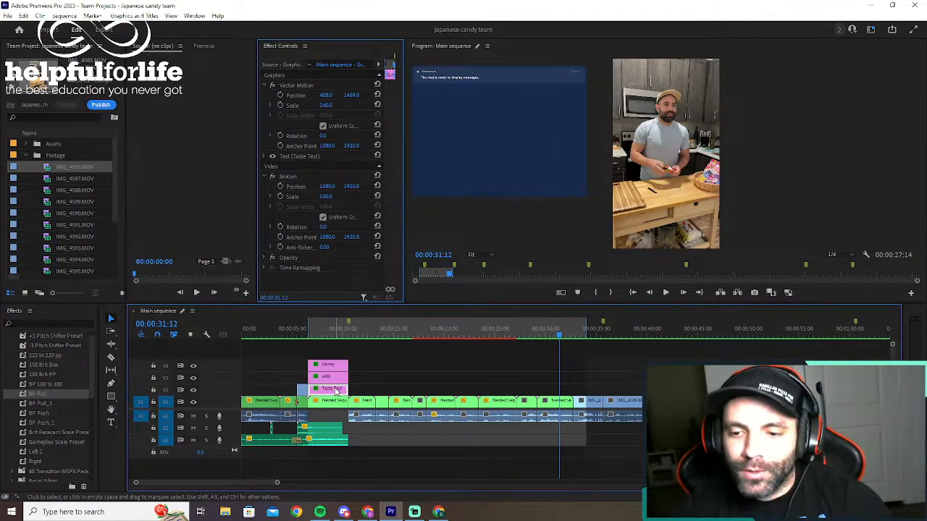
left_click_drag(335, 391, 592, 393)
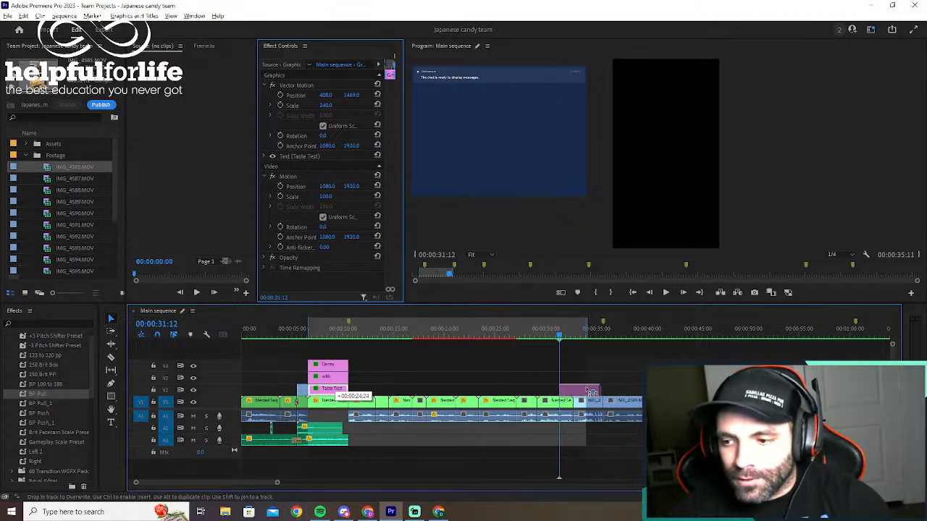
left_click_drag(592, 393, 587, 391)
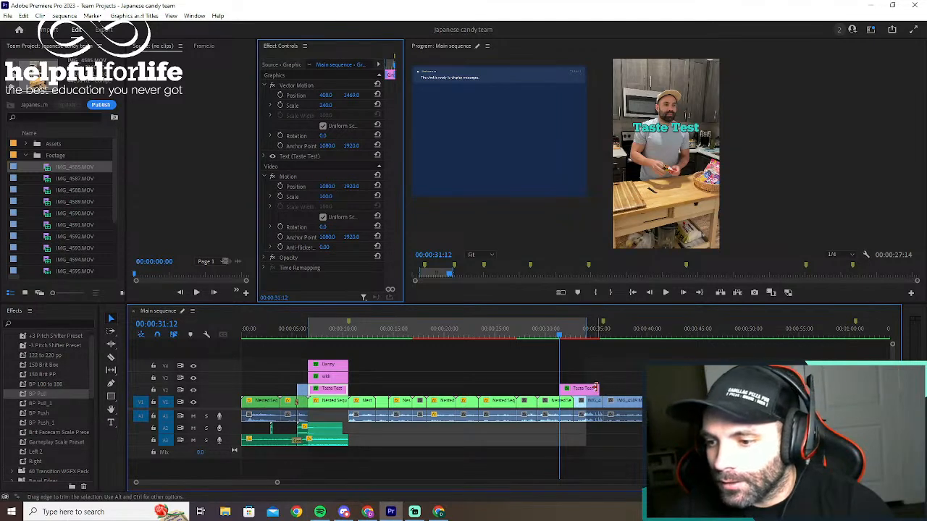
left_click_drag(593, 389, 571, 389)
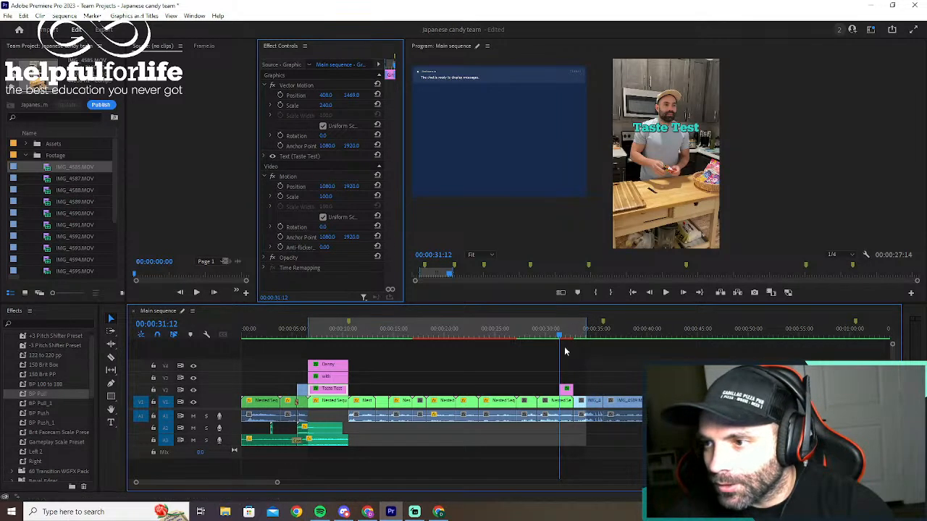
Set the duplicated title's vector motion scale to 288 and its position to 321, 2895, and save the project
left_click_drag(564, 337, 568, 340)
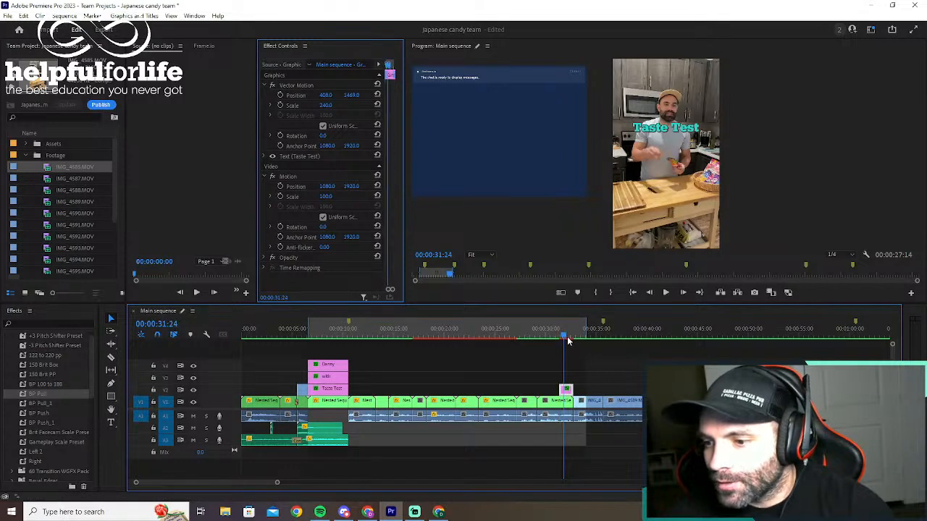
key("ctrl+s")
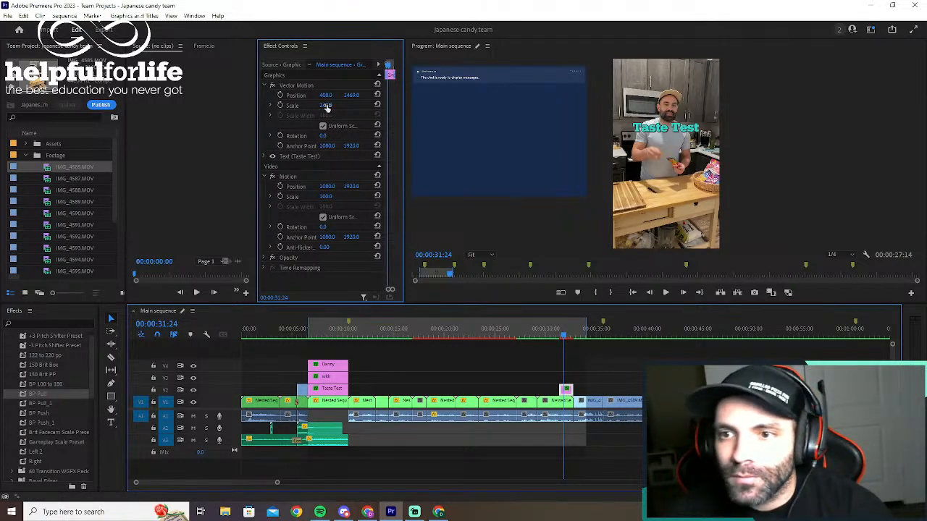
left_click_drag(326, 107, 284, 96)
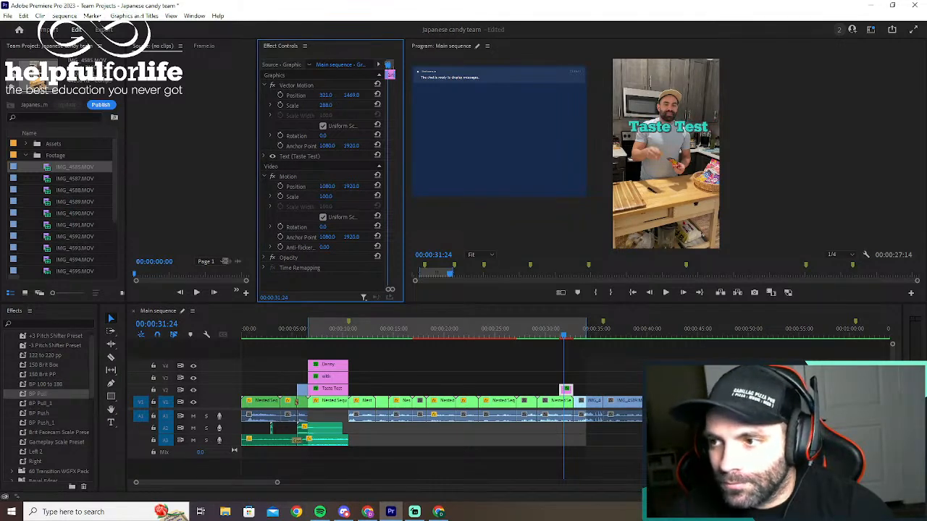
left_click_drag(347, 98, 400, 98)
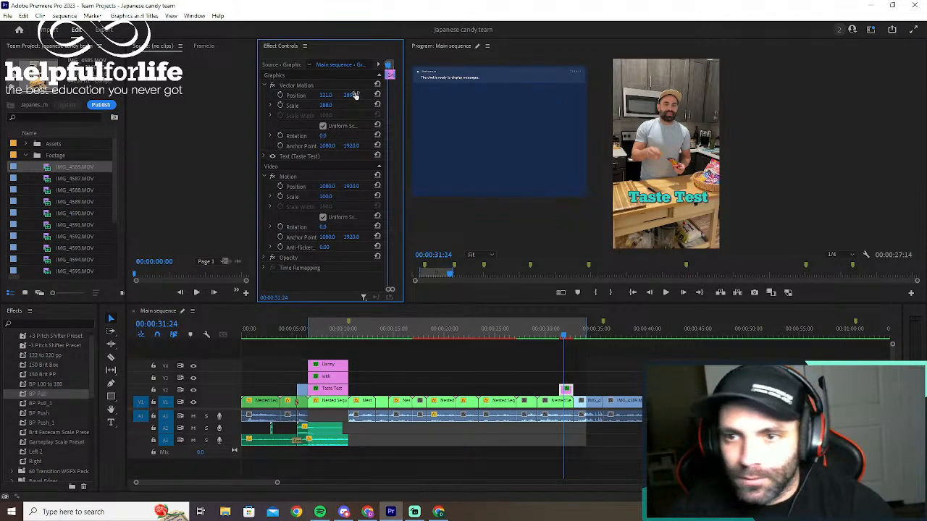
Change the duplicated title's text to 7/10, scale it to 459, and set its horizontal position to 628
double_click(688, 195)
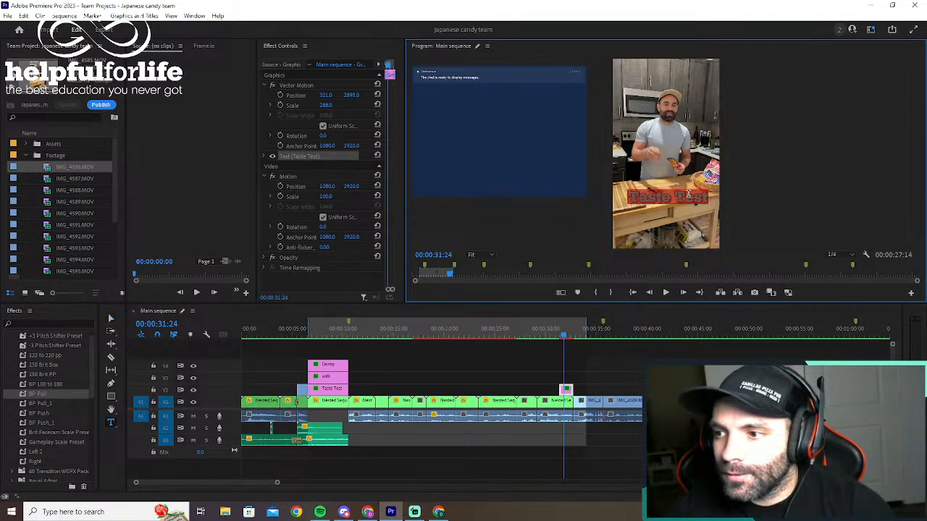
type("7/10")
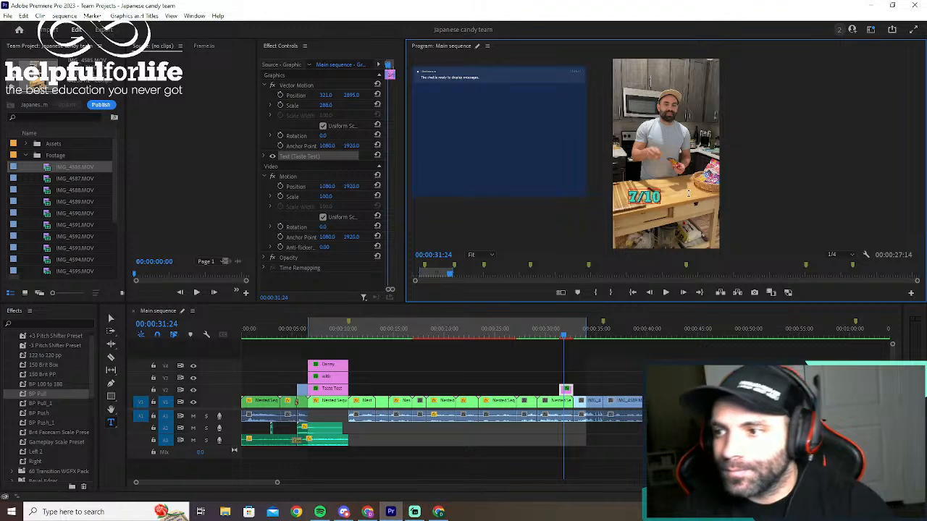
left_click_drag(326, 105, 428, 105)
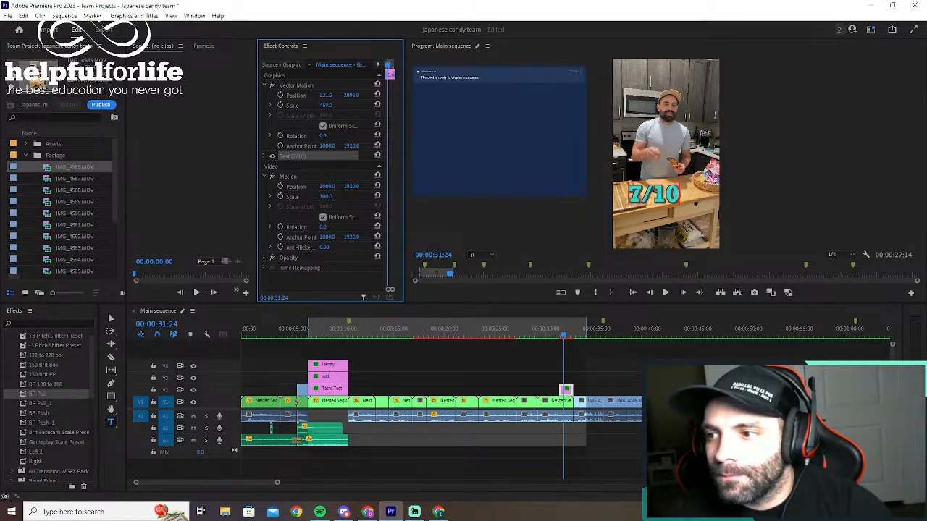
left_click_drag(325, 95, 541, 94)
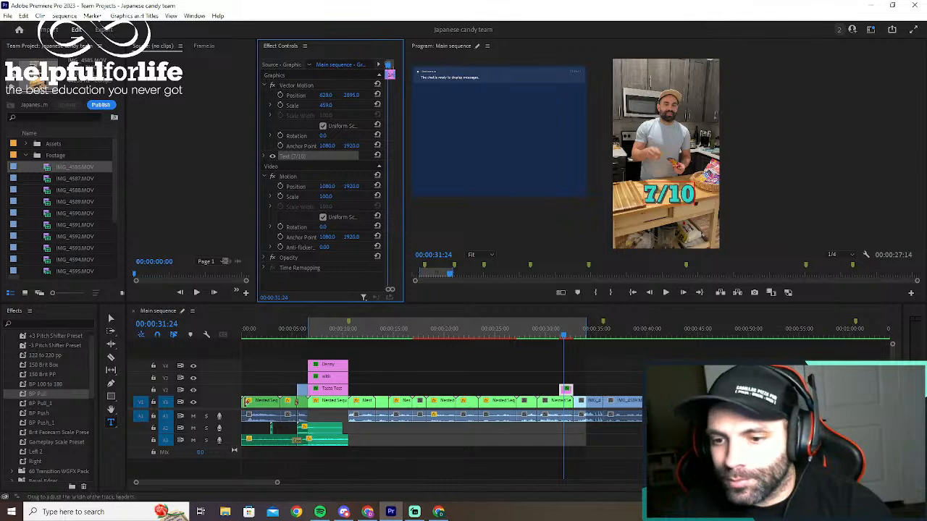
left_click(483, 376)
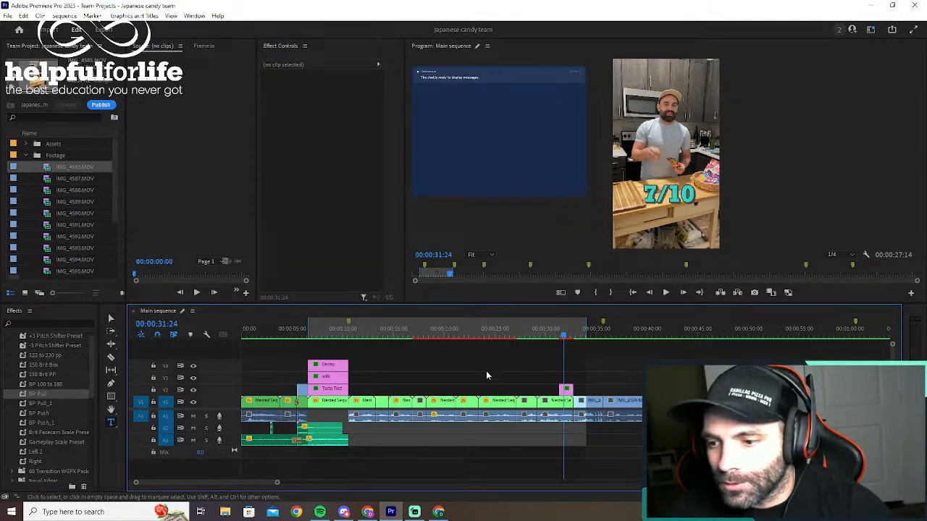
In Nested Sequence 13, scale the clip to 146 at position 1349, 1983, and apply the BP Push preset to the nested clip
left_click(529, 334)
left_click_drag(529, 333, 531, 336)
double_click(530, 401)
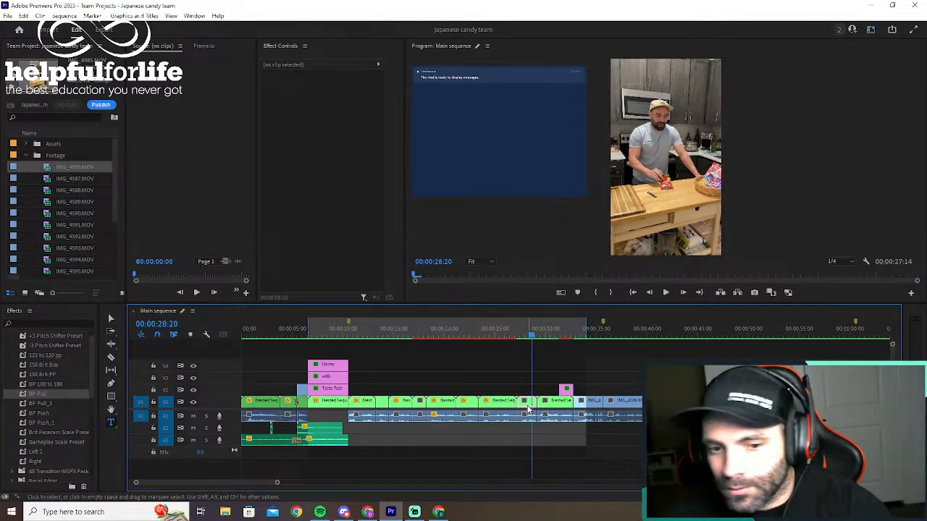
left_click(298, 402)
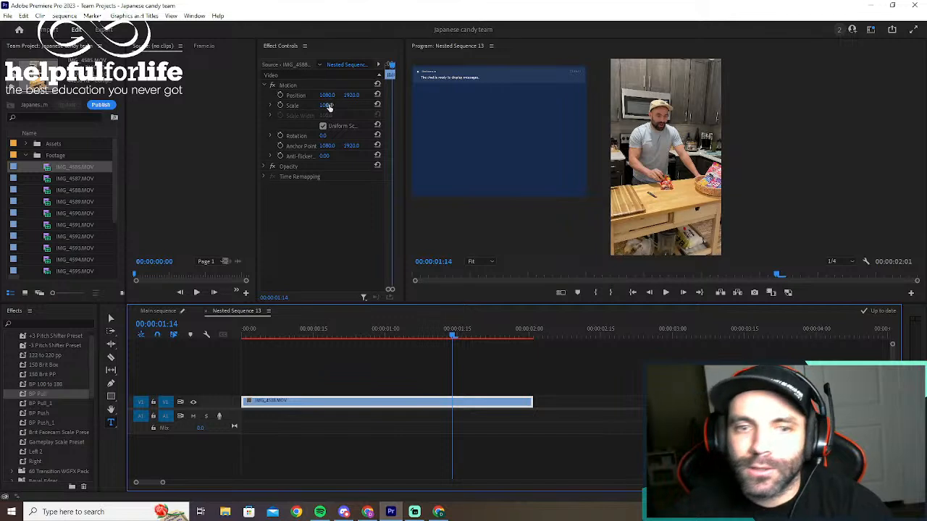
left_click_drag(327, 105, 352, 95)
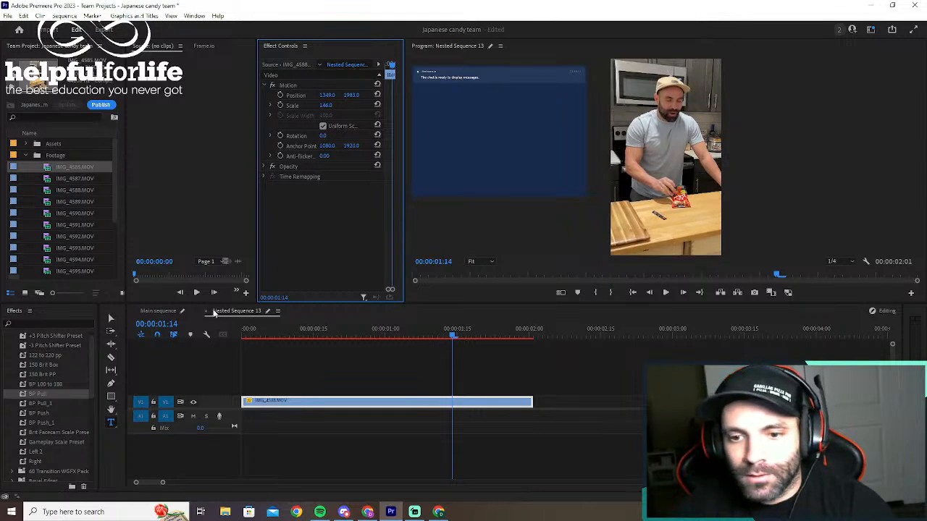
left_click(206, 312)
left_click_drag(44, 414, 532, 407)
In Nested Sequence 14, set the clip's scale to 130 and horizontal position to 1133, and apply the BP Pull_1 preset to the nested clip
left_click_drag(535, 334, 559, 335)
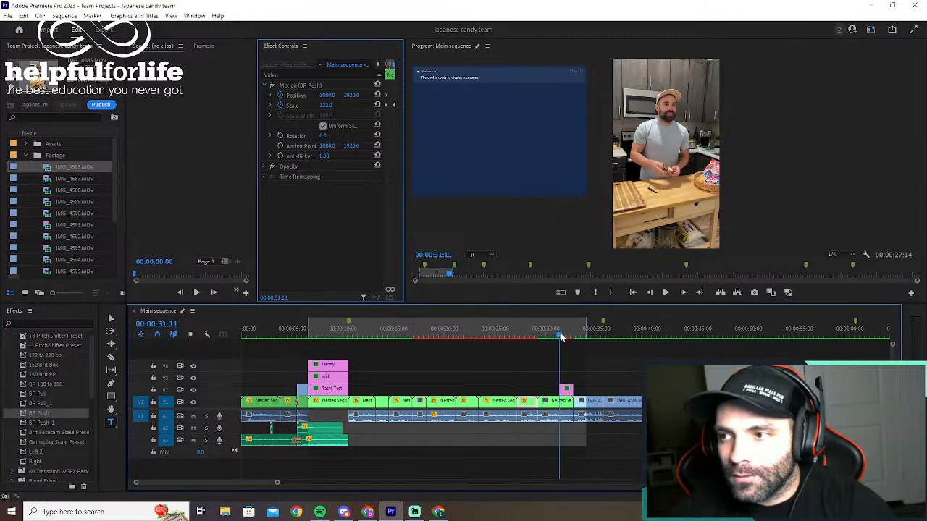
double_click(559, 403)
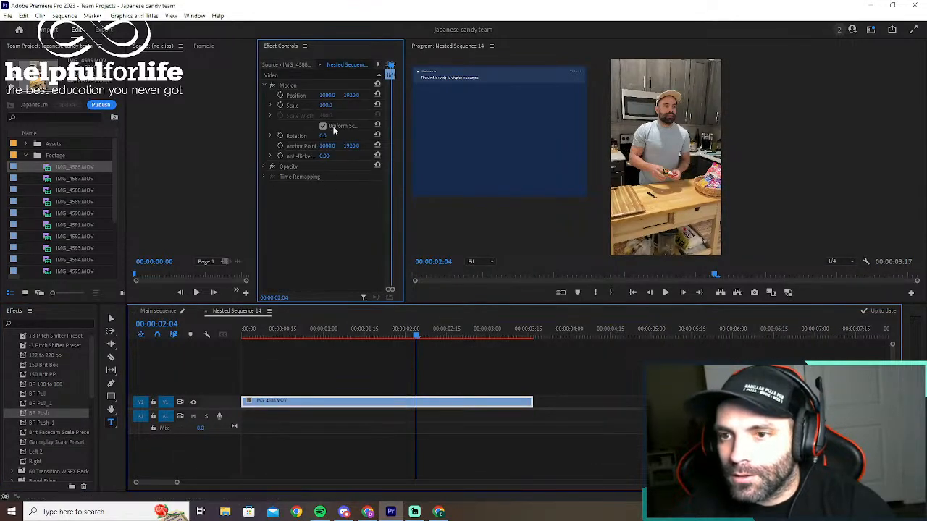
left_click_drag(326, 106, 366, 95)
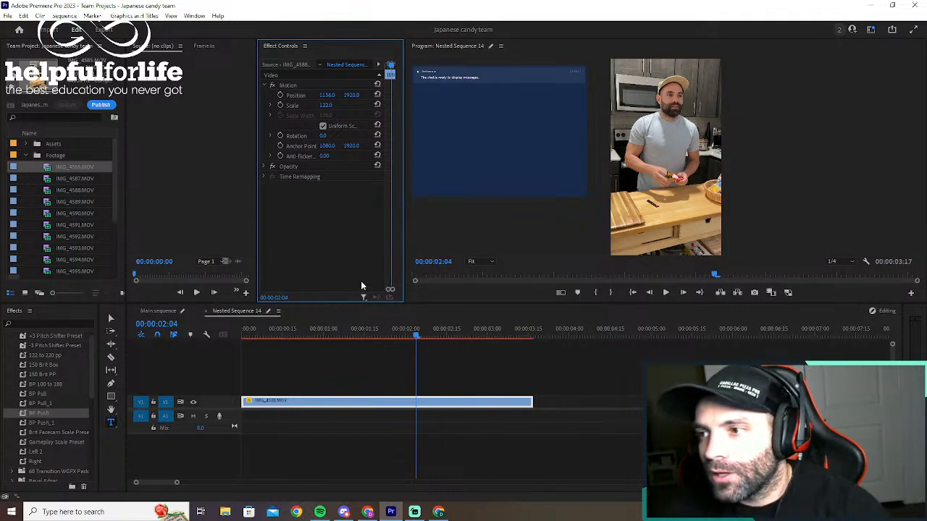
left_click_drag(325, 105, 327, 105)
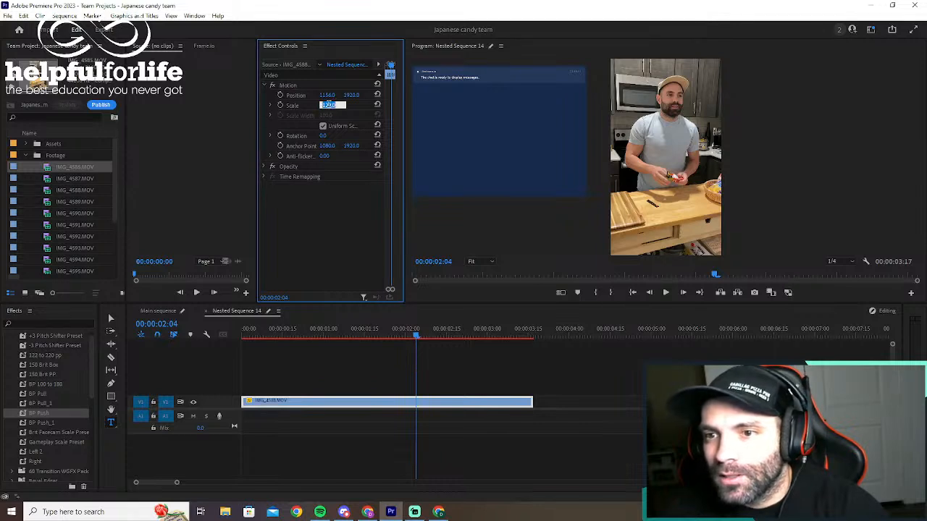
type("130")
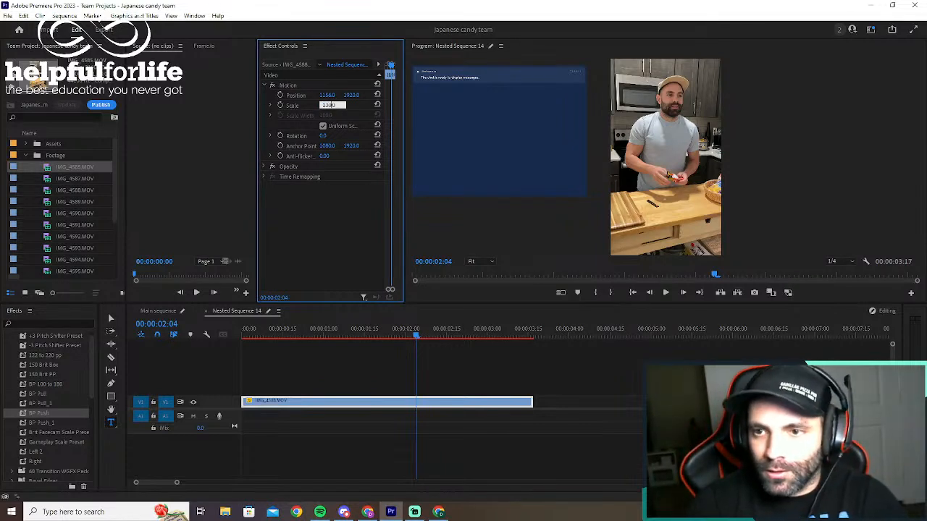
key("Return")
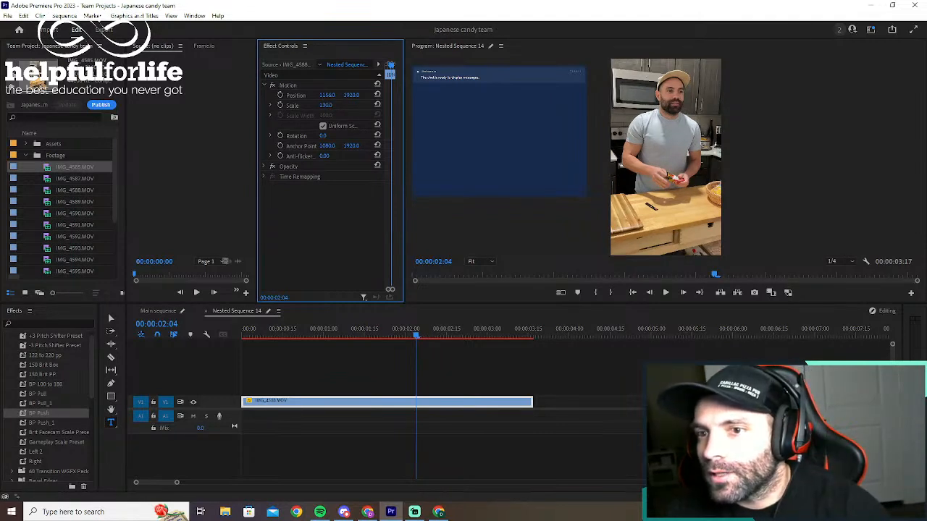
left_click(331, 94)
left_click(342, 104)
left_click_drag(331, 95, 319, 95)
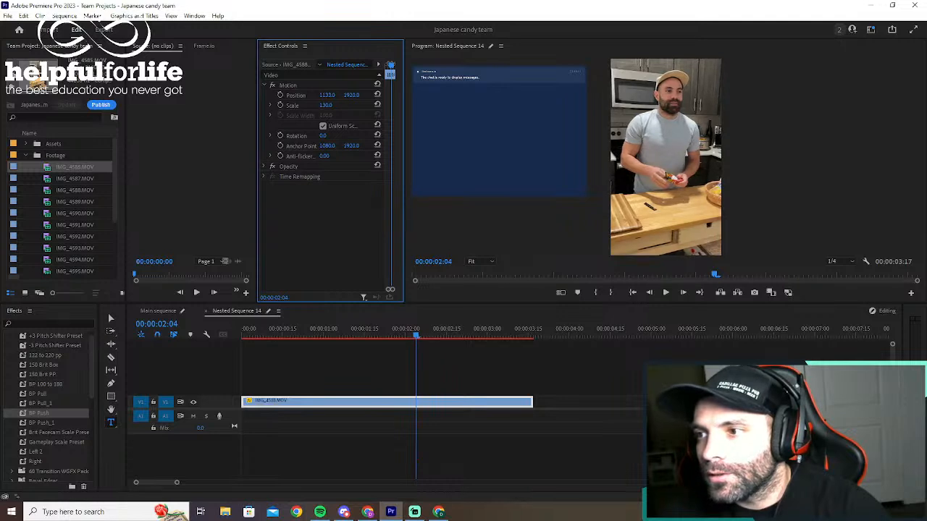
left_click(207, 311)
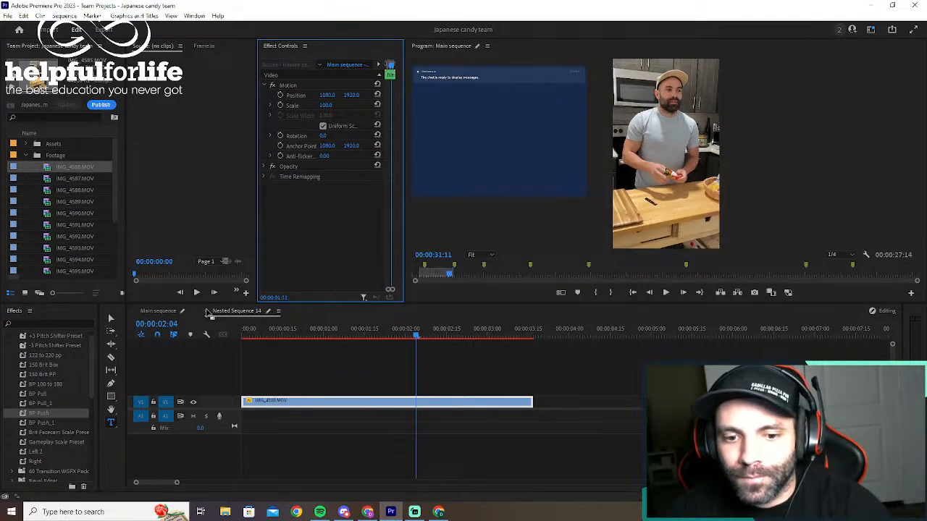
left_click_drag(43, 406, 557, 403)
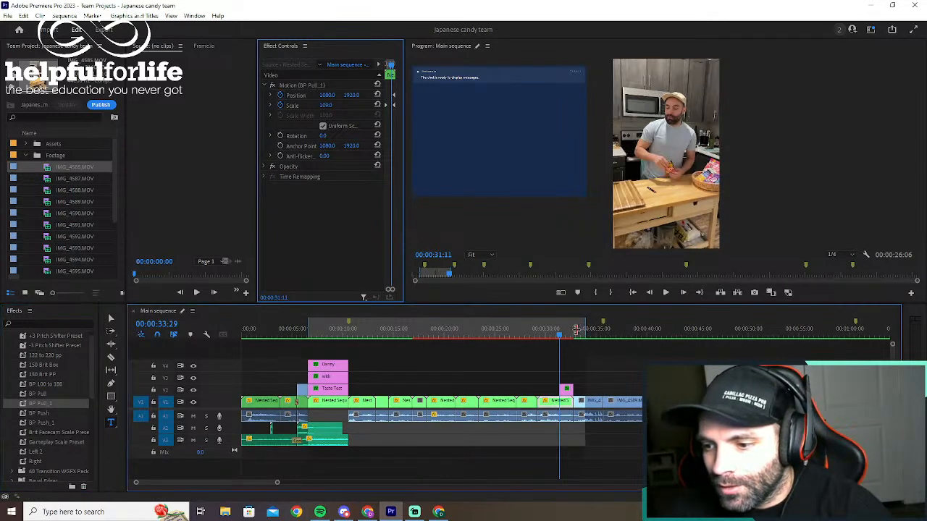
Narrow the In/Out range to span the unrendered section up to the end of Nested Sequence 14 and render it
left_click_drag(576, 330, 575, 330)
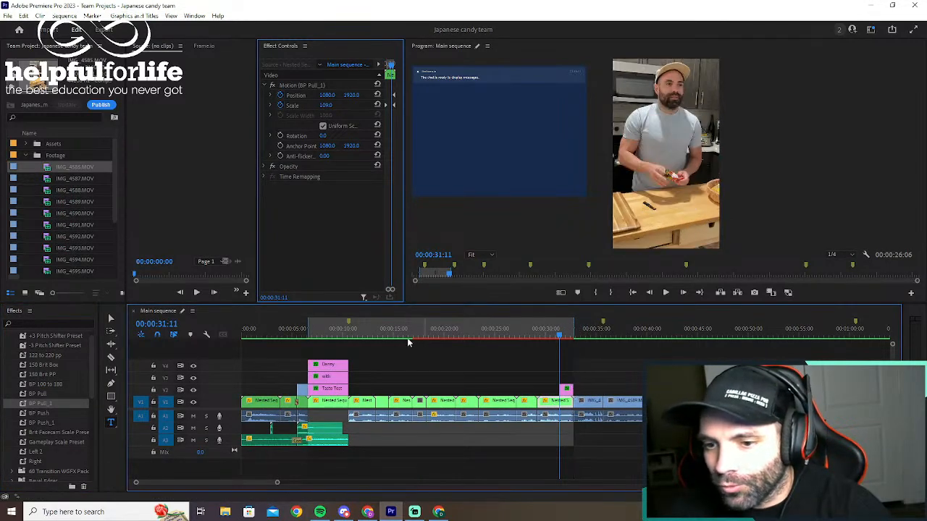
left_click(308, 332)
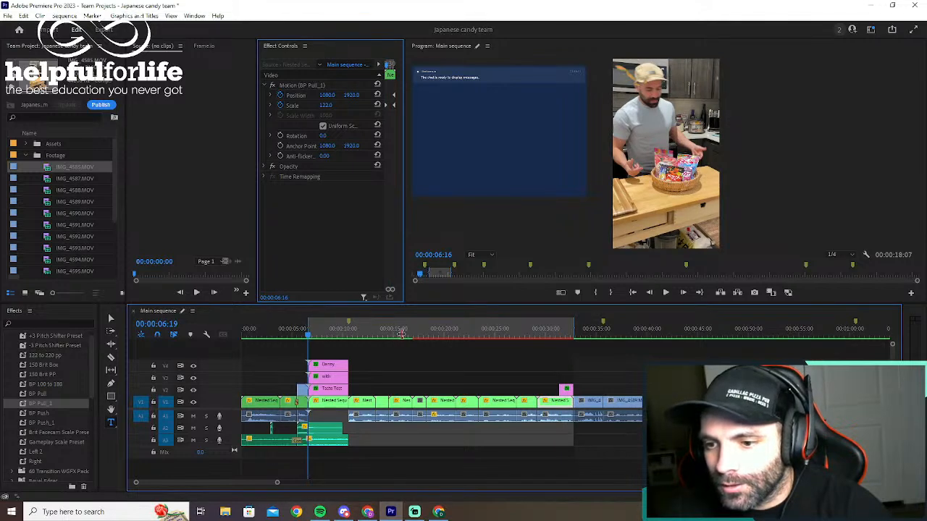
left_click_drag(402, 333, 413, 333)
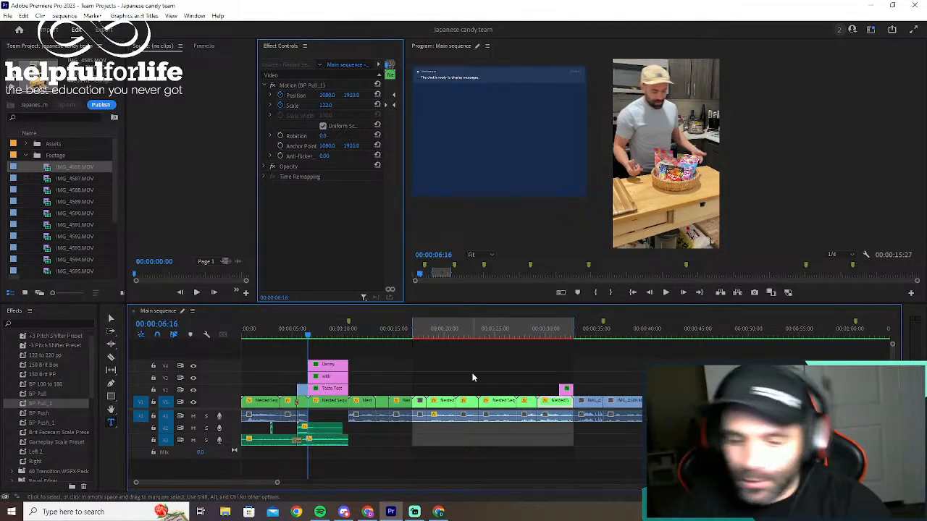
key("Return")
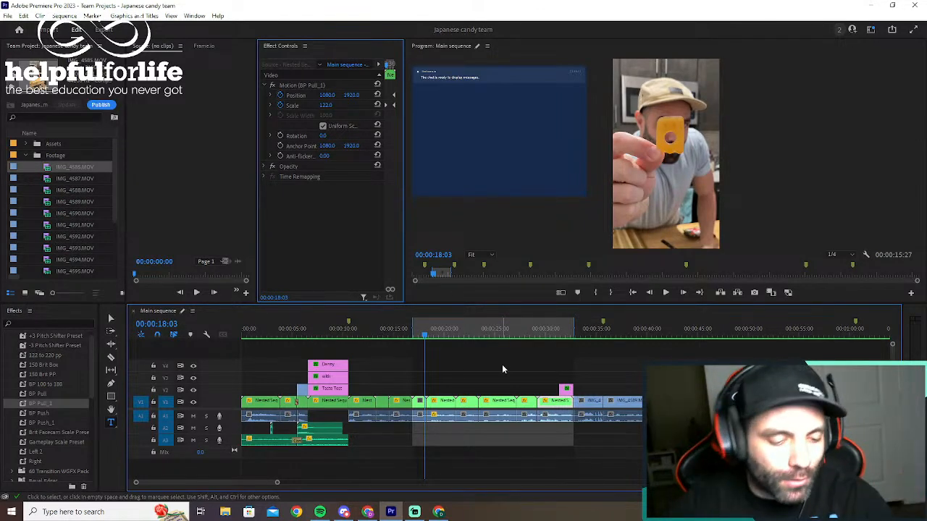
Play the main sequence from 00:00:10:17 to 00:00:32:00 to review the zooms and the 7/10 title
left_click(421, 336)
left_click_drag(421, 336, 348, 344)
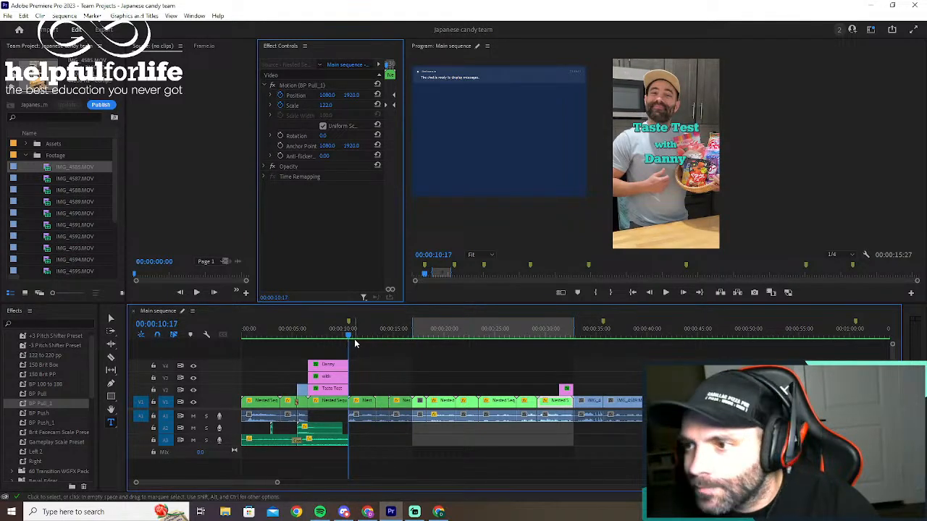
key("space")
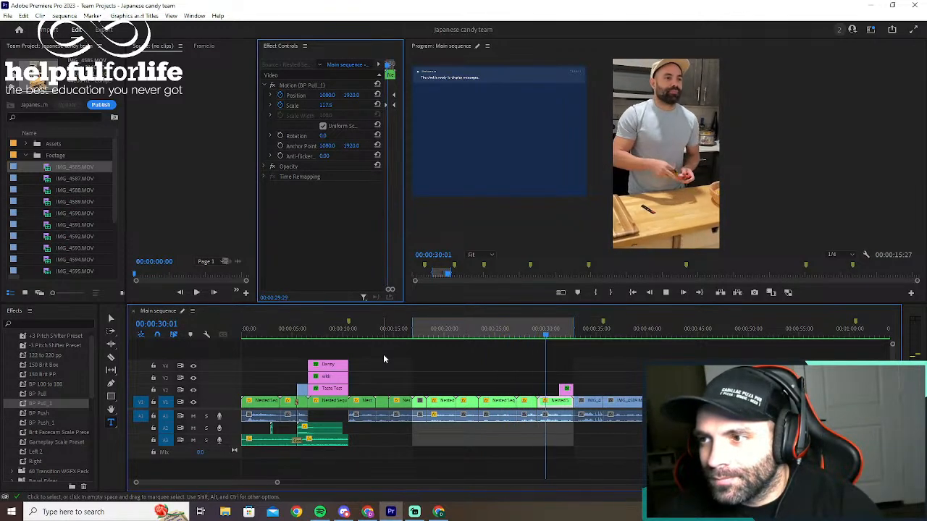
key("space")
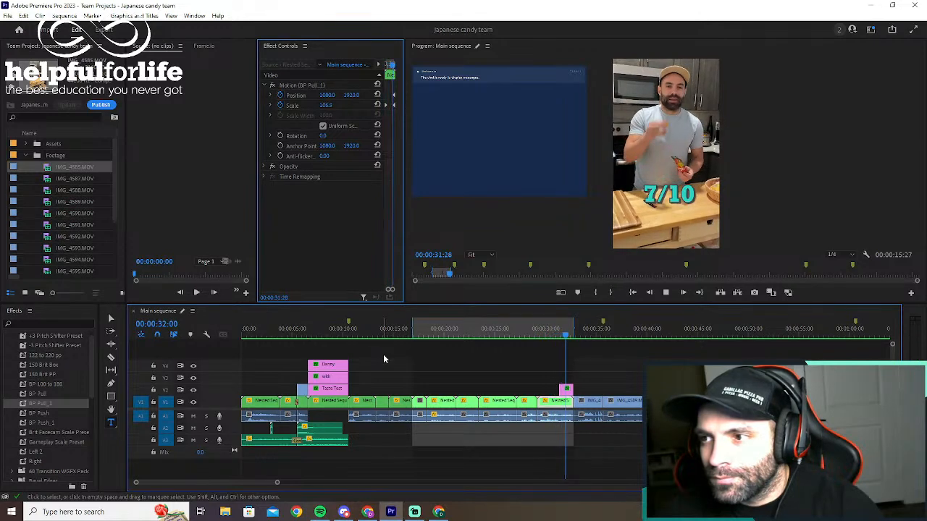
key("equal")
key("equal")
key("equal")
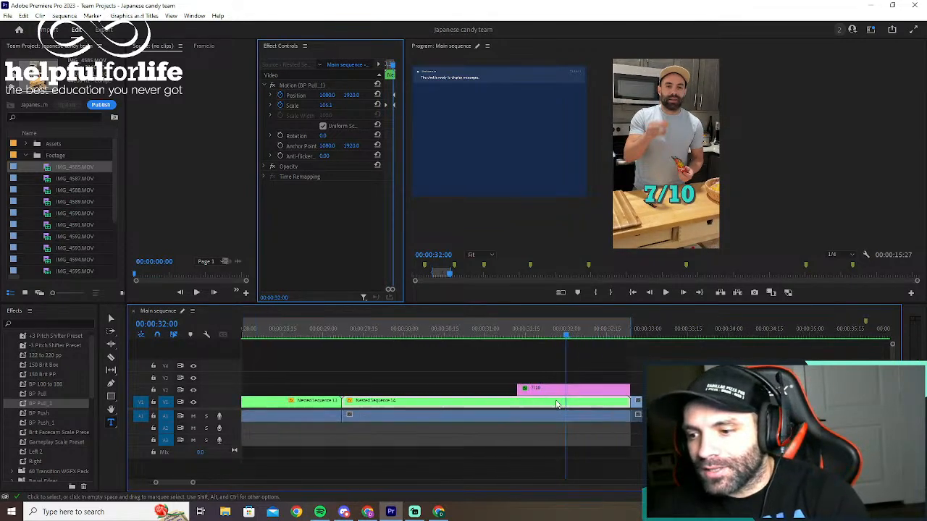
Trim the start of the 7/10 title to 00:00:32:00 and play the sequence through 00:00:33:06
left_click_drag(519, 390, 568, 398)
key("minus")
key("minus")
key("minus")
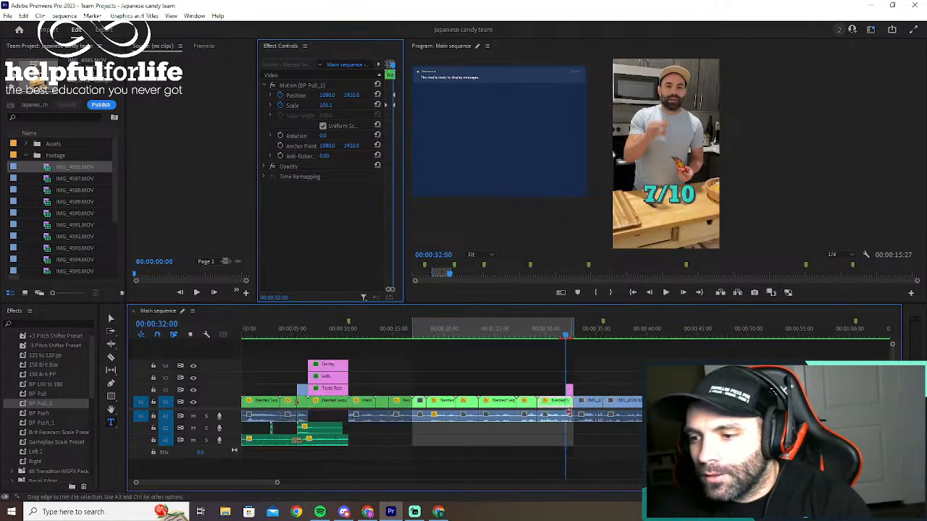
key("space")
key("space")
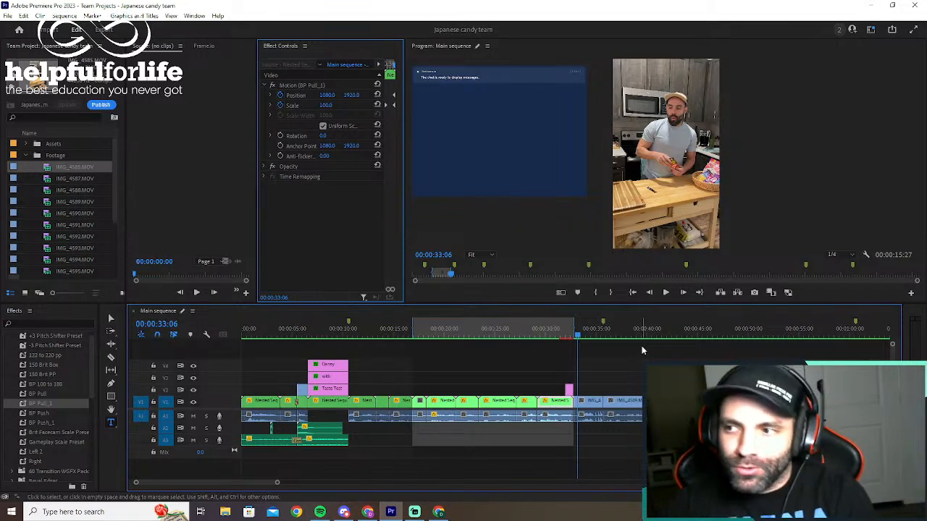
Review the IMG_4588.MOV clip following the 7/10 title, nest it under the default name, and file the nested sequence in the Nest bin
key("minus")
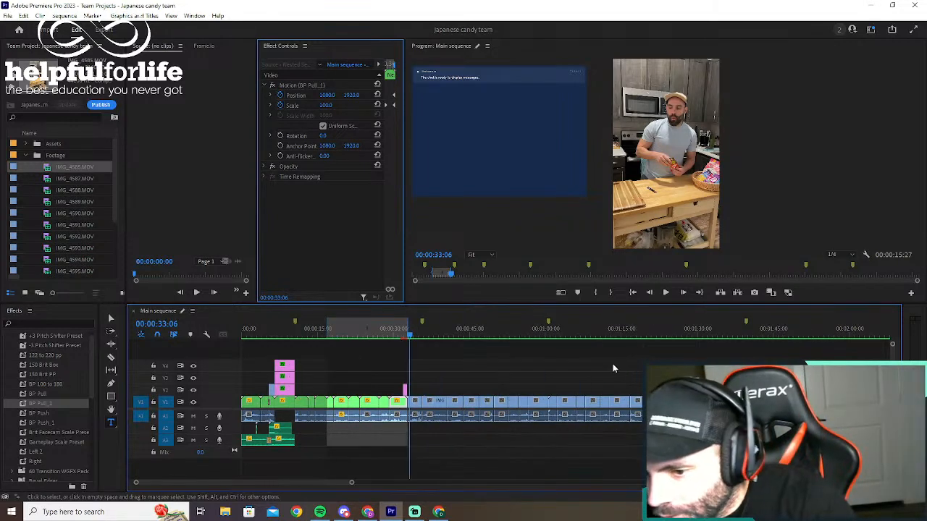
key("equal")
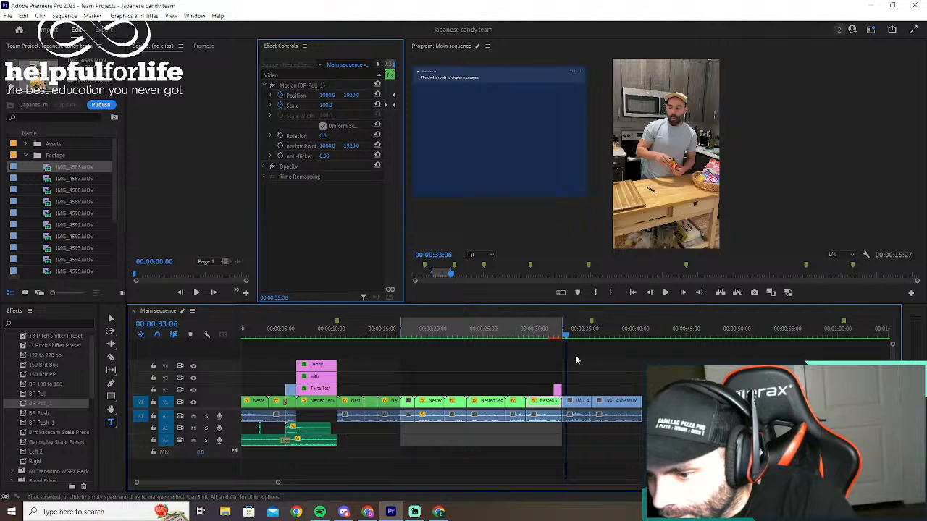
key("space")
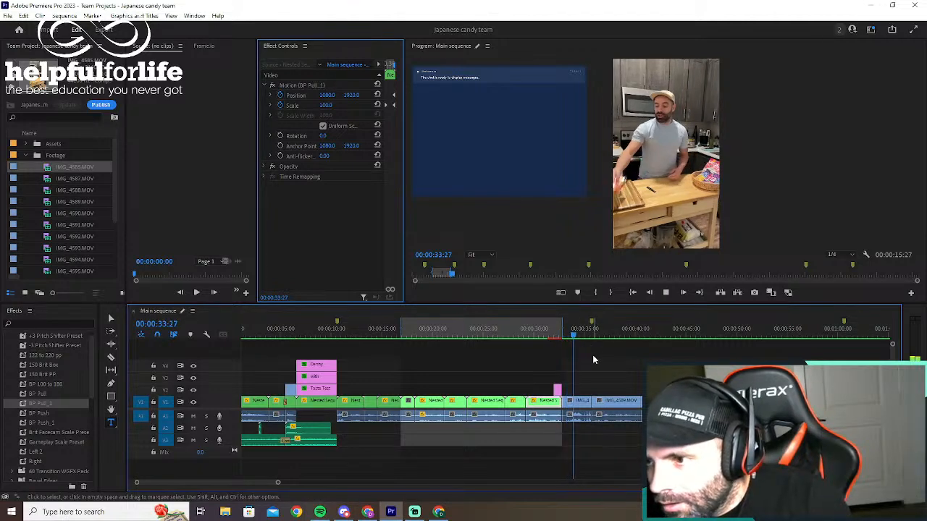
key("space")
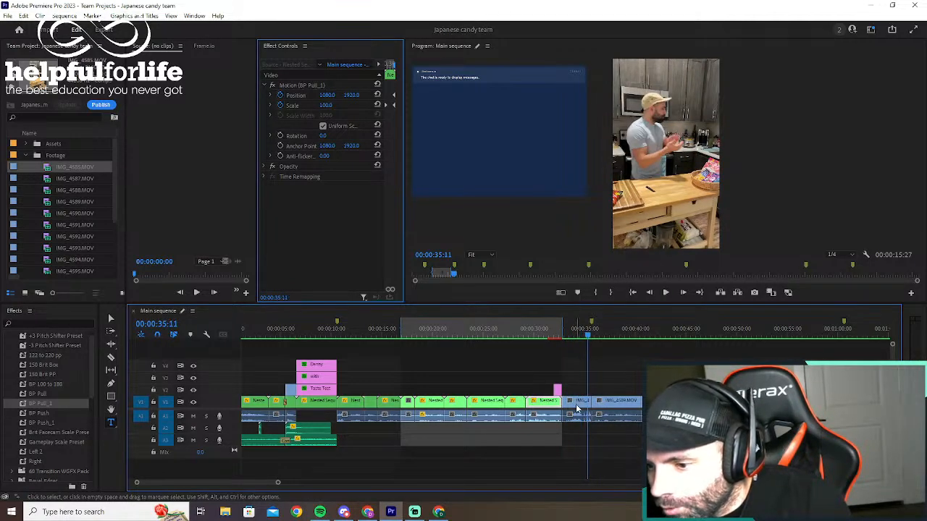
left_click(577, 409)
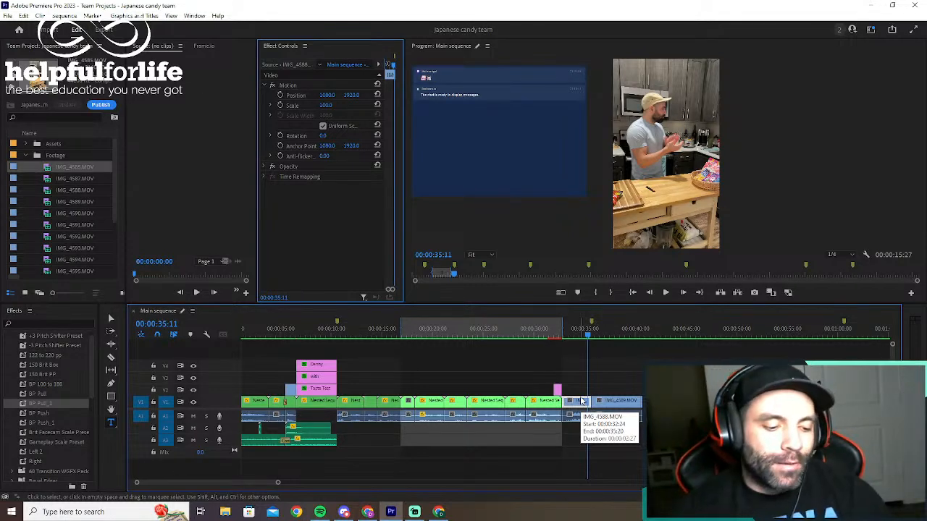
key("shift+n")
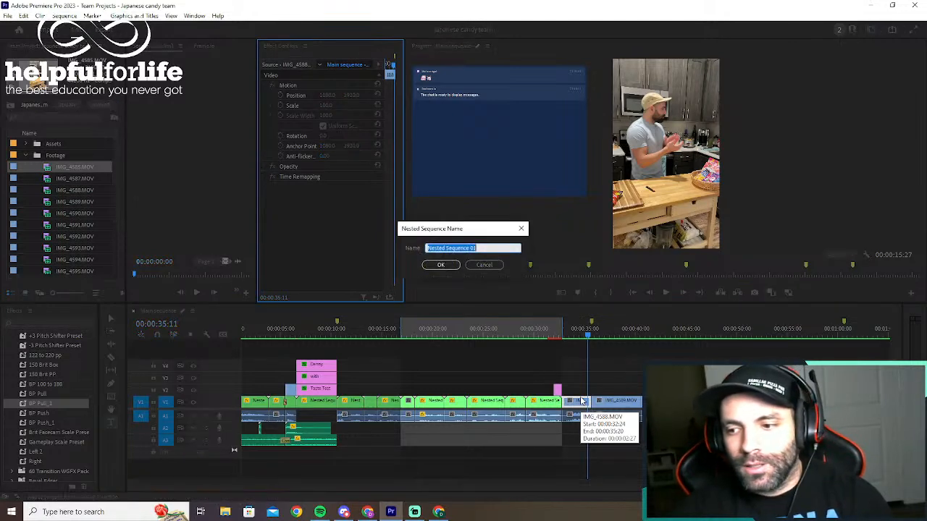
left_click(441, 265)
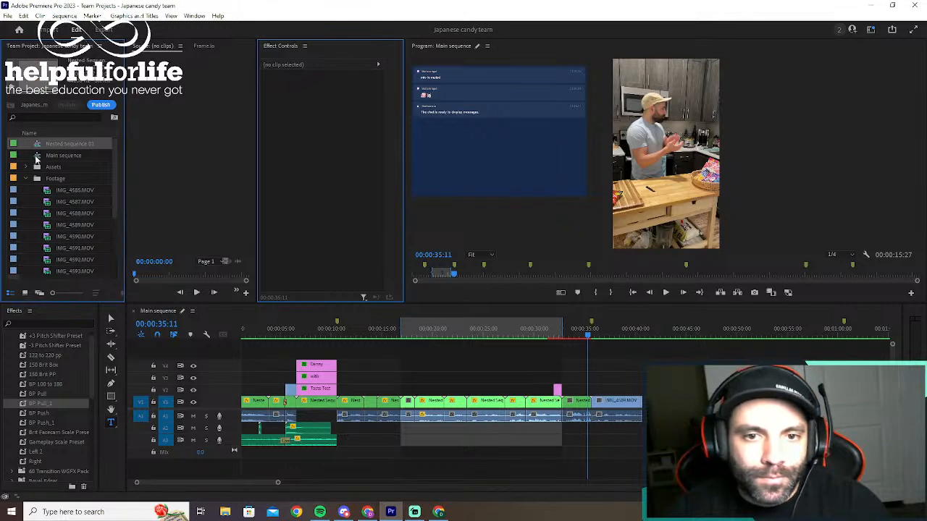
left_click(26, 180)
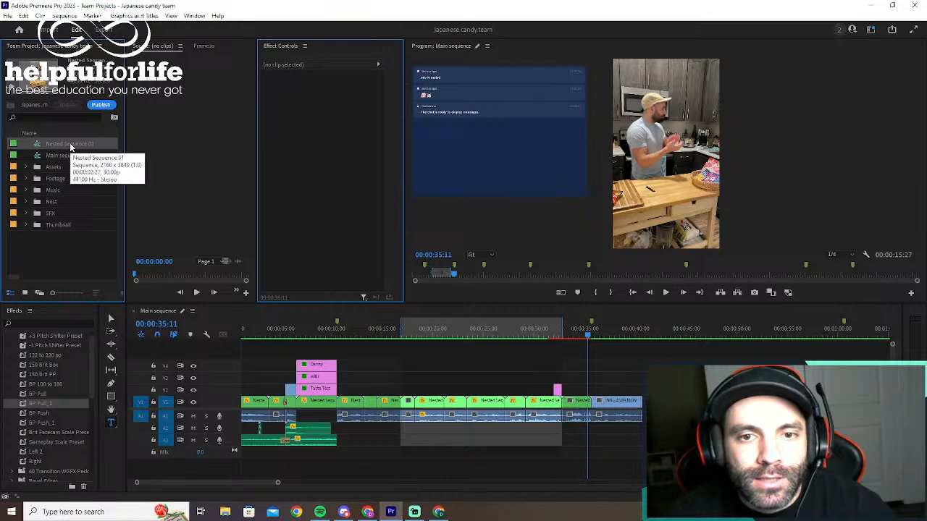
left_click_drag(56, 206, 57, 206)
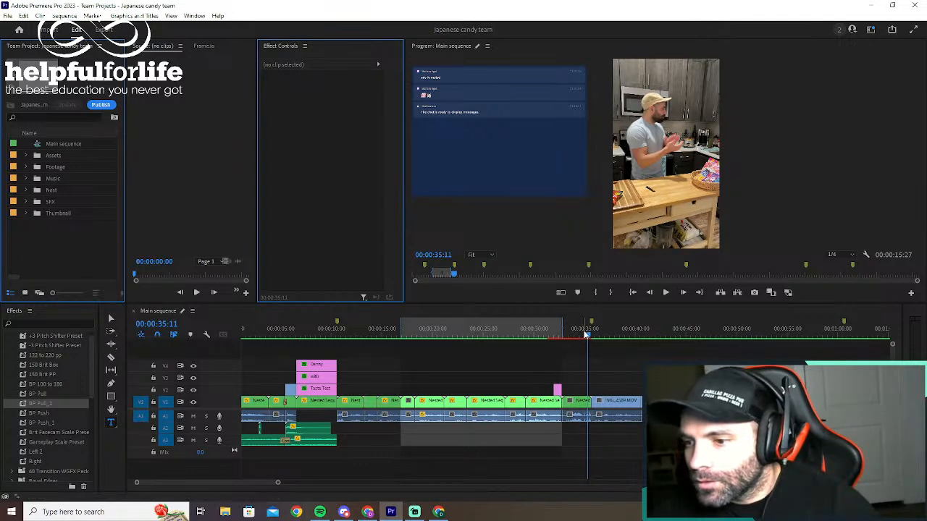
In Nested Sequence 01, set the clip's scale to 140 and horizontal position to 1503, and lower it in the frame
left_click_drag(583, 342, 567, 343)
key("space")
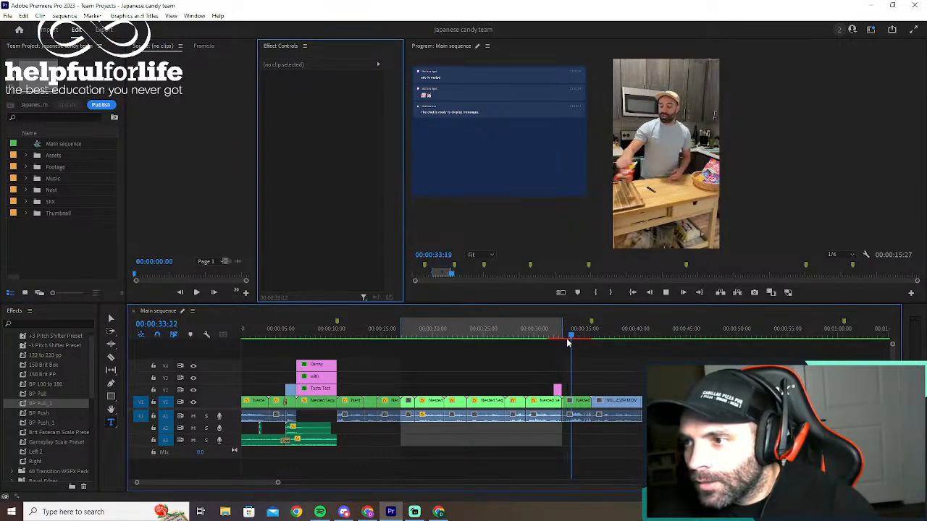
double_click(566, 400)
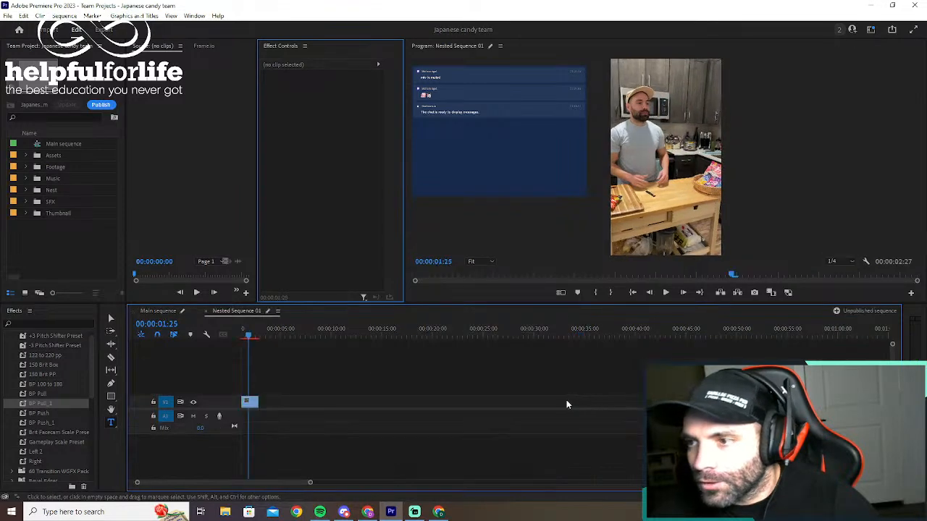
left_click(252, 402)
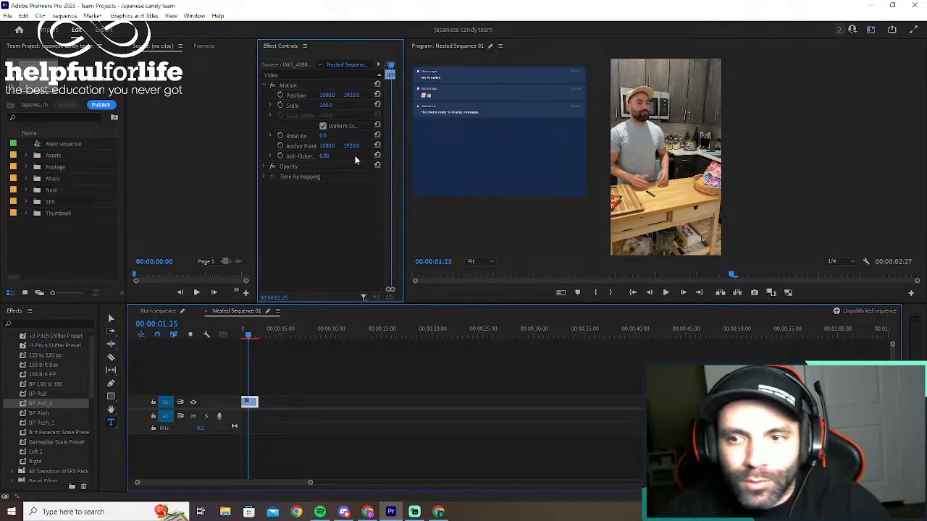
left_click_drag(331, 107, 415, 94)
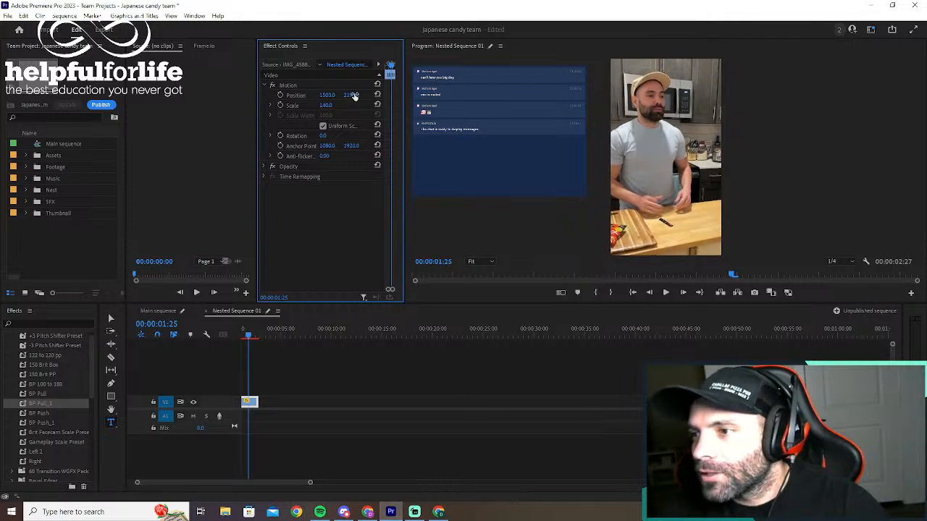
Apply the BP Push preset to Nested Sequence 01 in the main sequence and play it through 00:00:36:12
left_click(206, 311)
left_click_drag(39, 413, 565, 394)
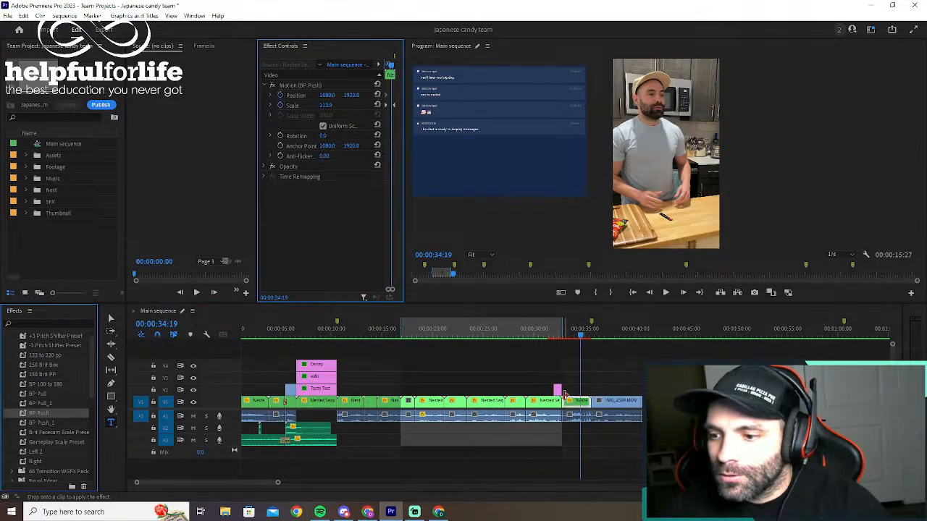
key("space")
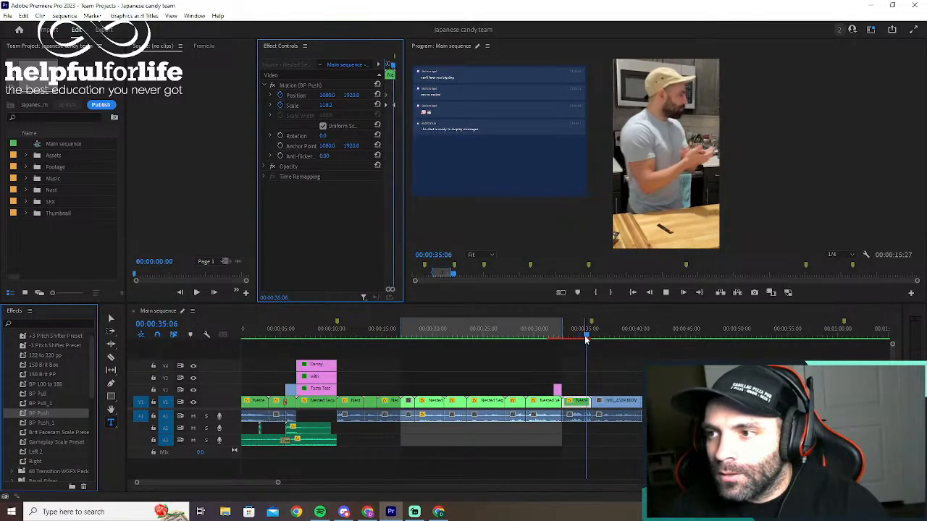
key("space")
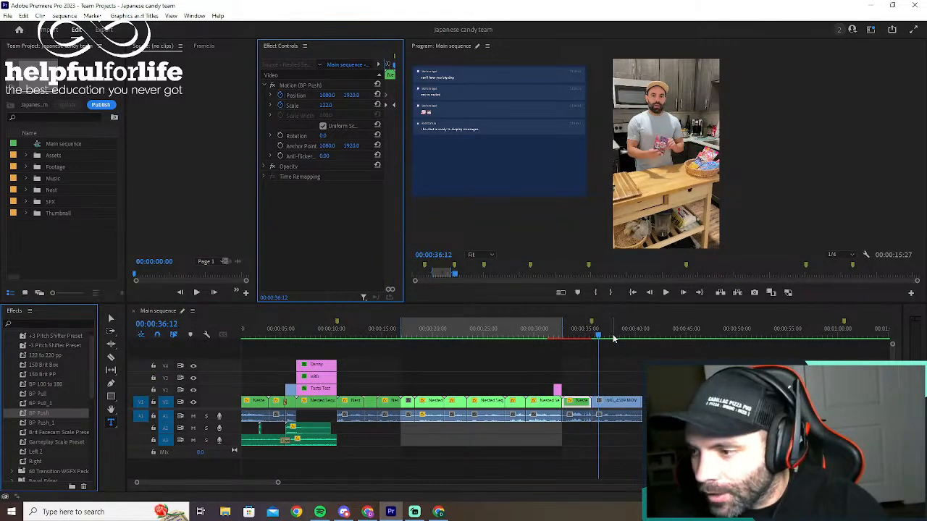
key("minus")
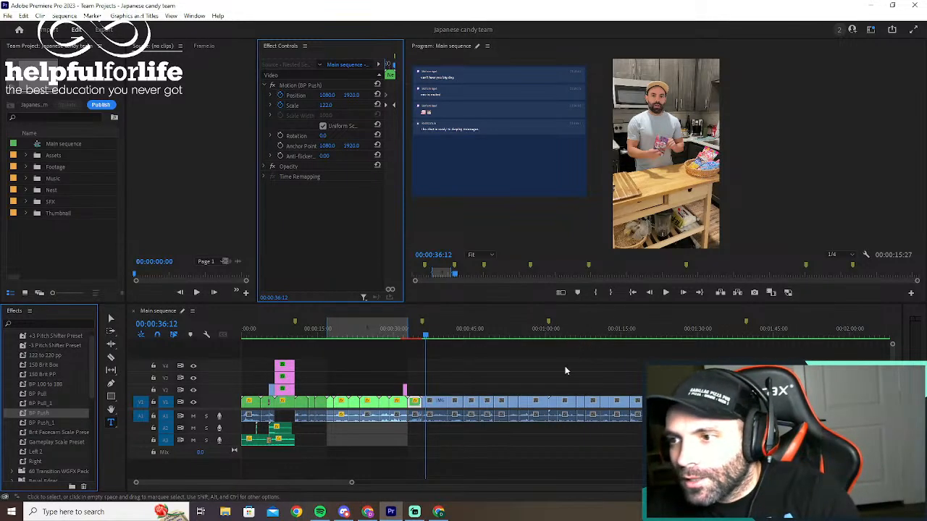
key("equal")
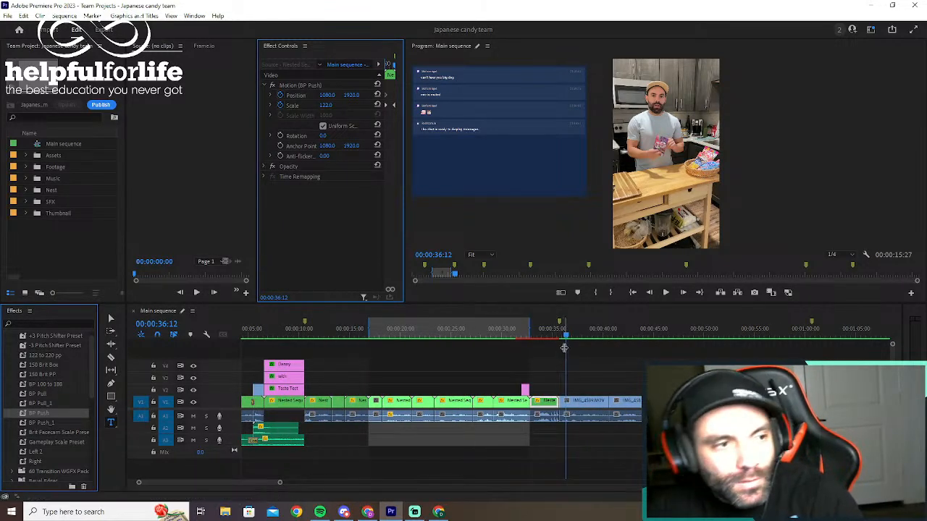
key("minus")
key("minus")
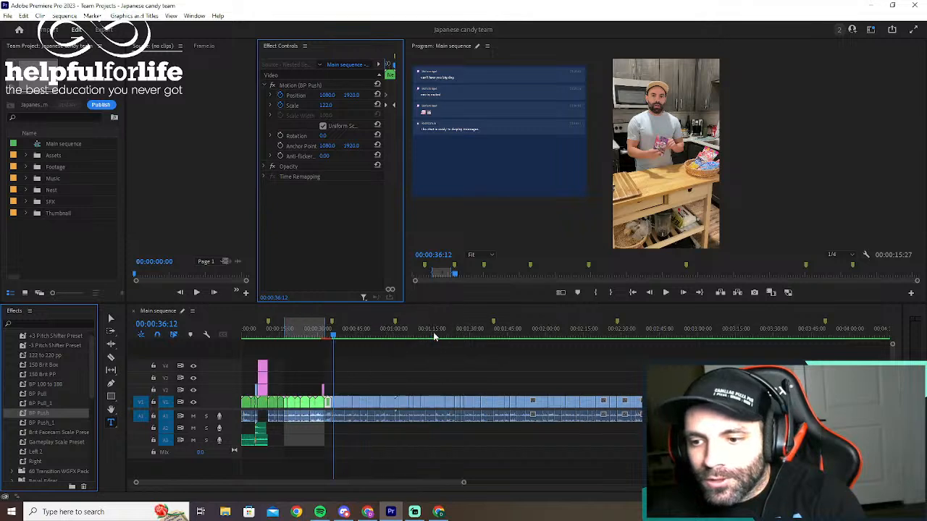
key("minus")
key("equal")
key("equal")
key("equal")
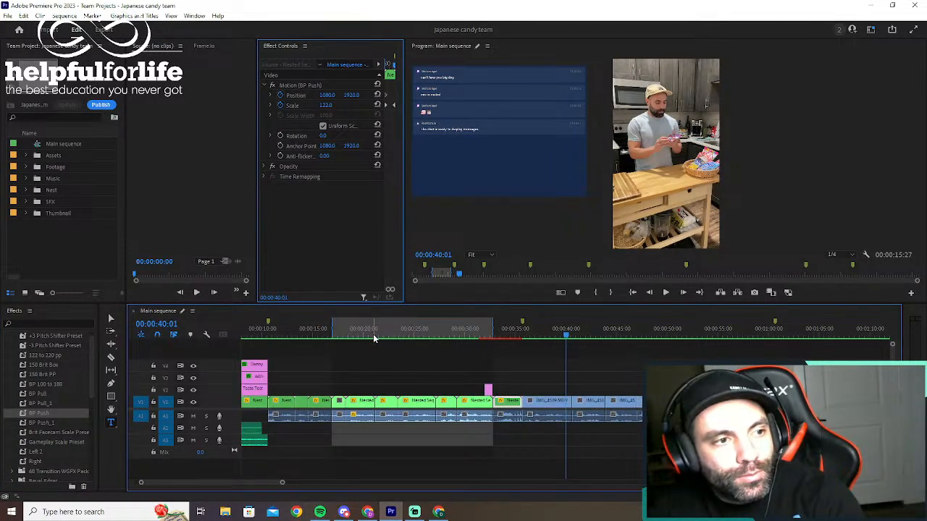
key("minus")
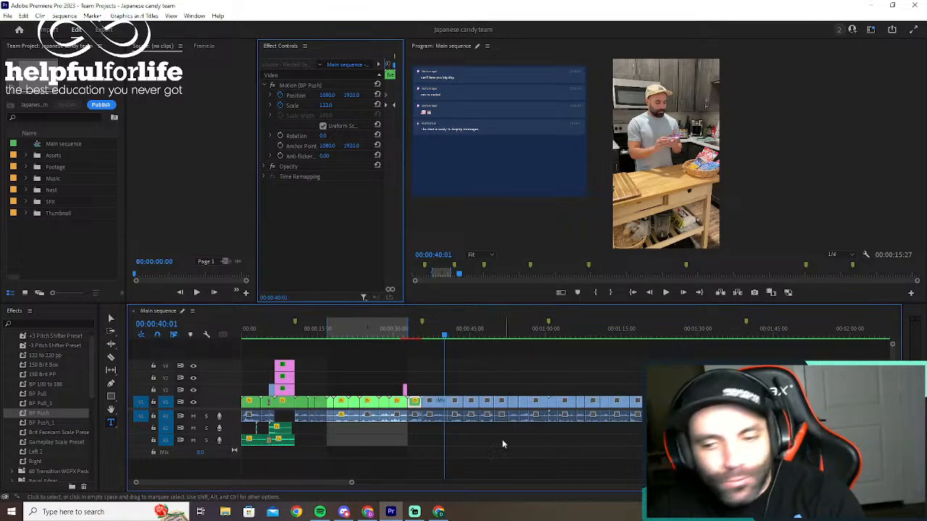
mouse_move(302, 483)
left_mouse_down()
mouse_move(331, 482)
mouse_move(316, 492)
left_mouse_up()
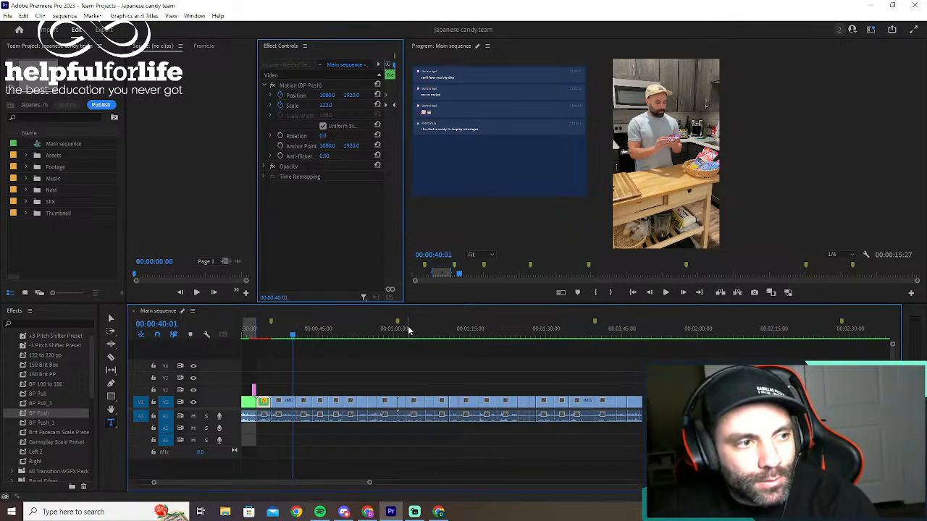
key("equal")
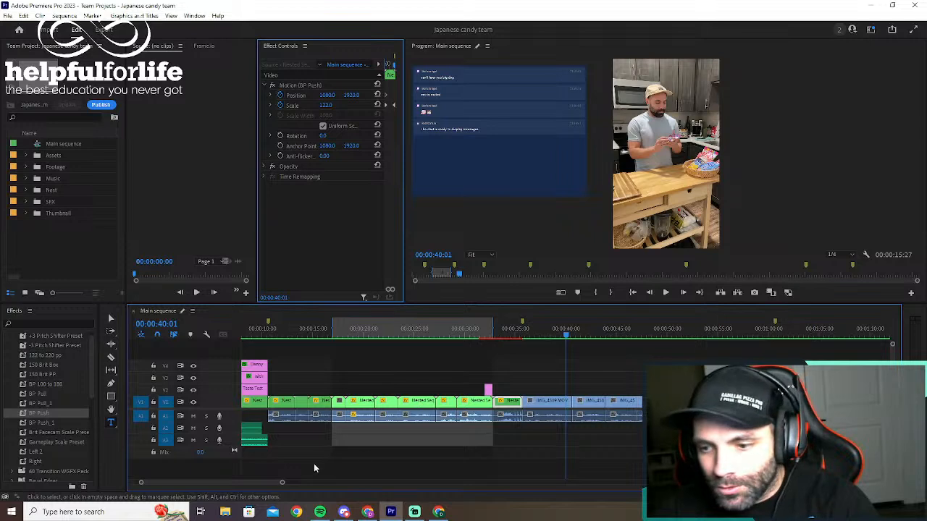
key("minus")
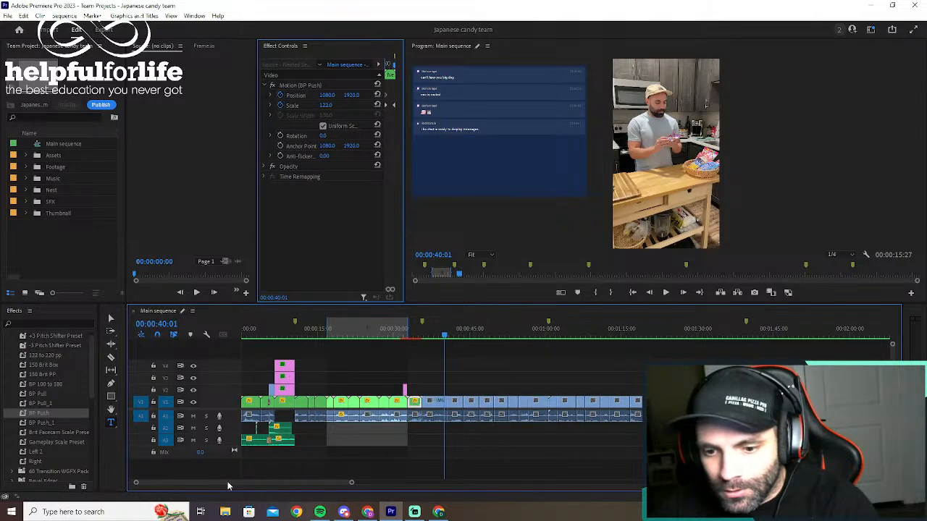
key("equal")
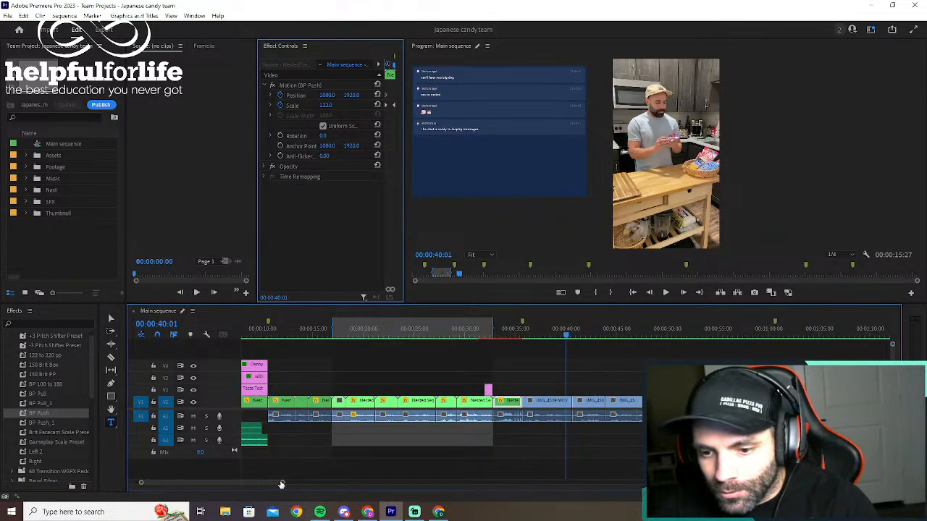
Nest the first three IMG_4589.MOV clips after Nested Sequence 01 individually, keeping the default names
scroll(269, 484, "down", 8)
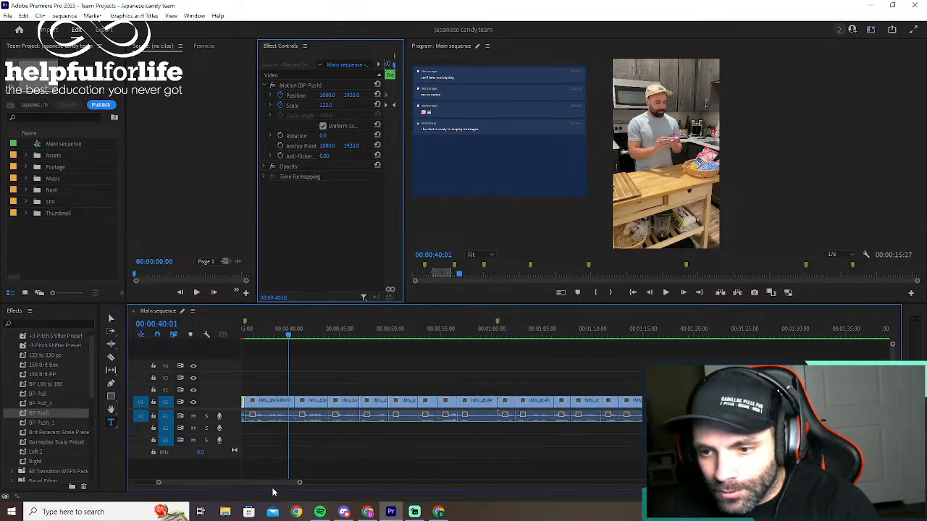
left_click_drag(320, 334, 297, 337)
left_click(316, 409)
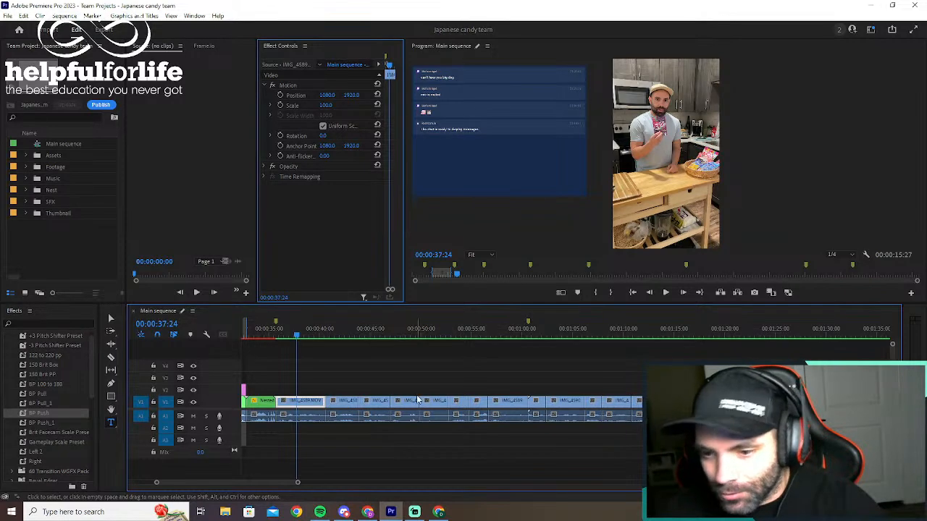
key("shift+n")
left_click(445, 265)
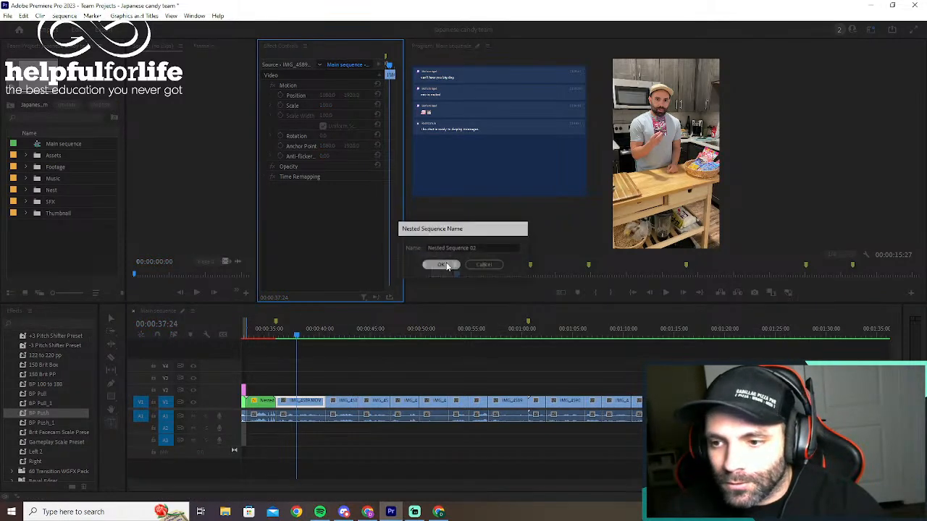
left_click(348, 401)
key("shift+n")
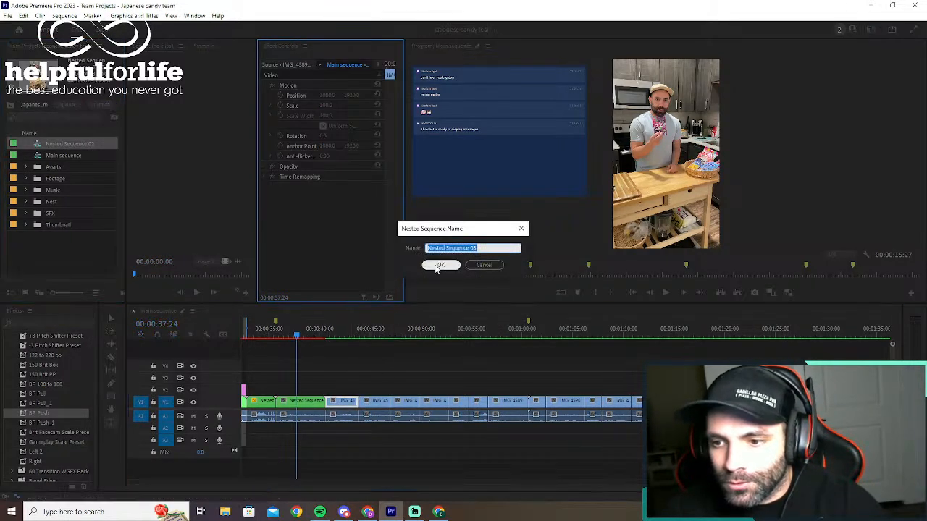
key("Return")
left_click(377, 401)
key("shift+n")
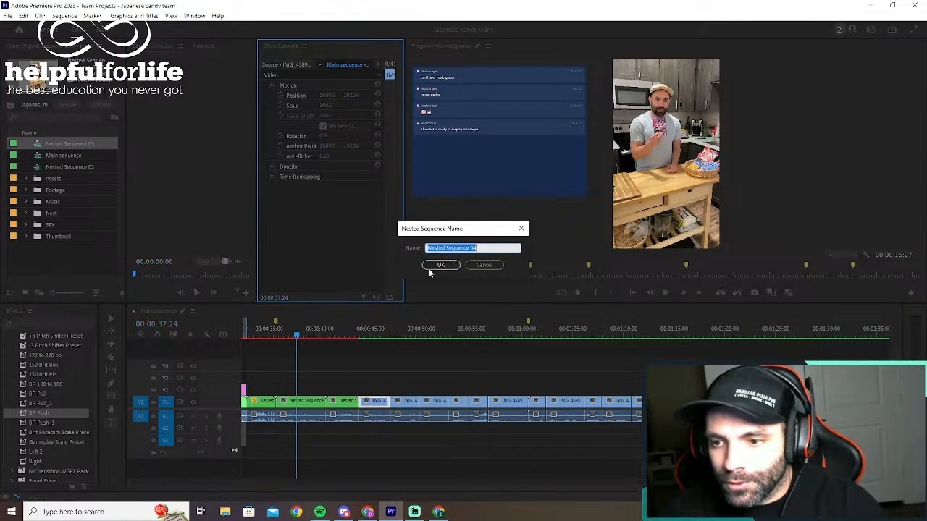
left_click(436, 263)
Nest each of the next five IMG_4589.MOV clips individually, through the one ending at the 00:01:00 marker, keeping the default names
left_click(404, 401)
key("shift+n")
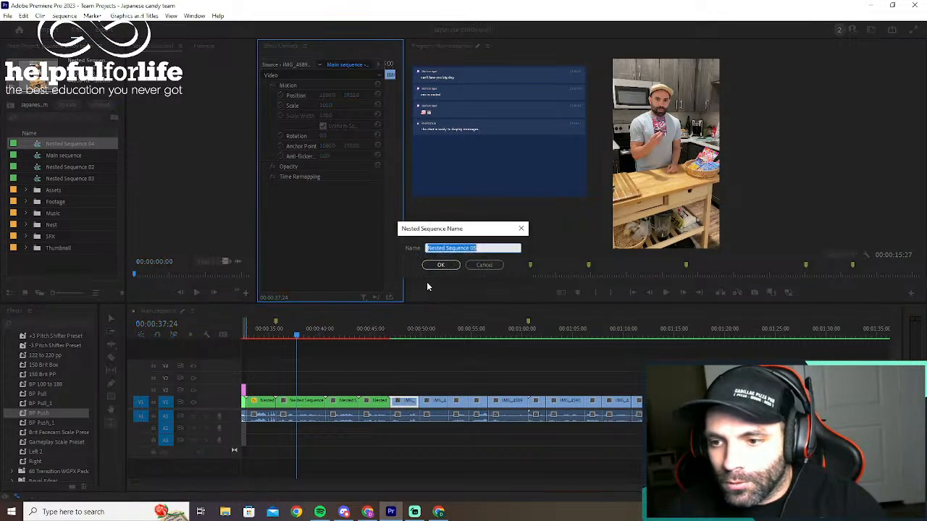
key("Return")
left_click(438, 402)
key("shift+n")
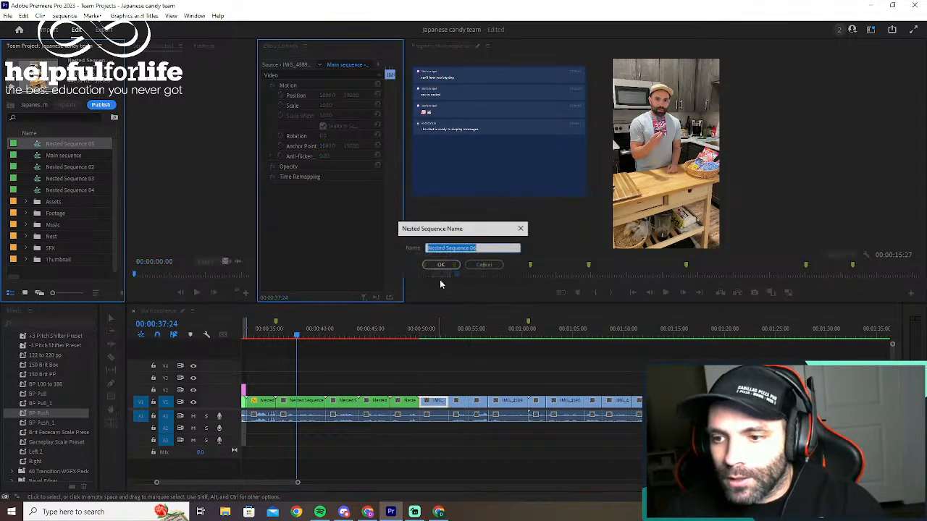
left_click(437, 265)
left_click(458, 401)
key("shift+n")
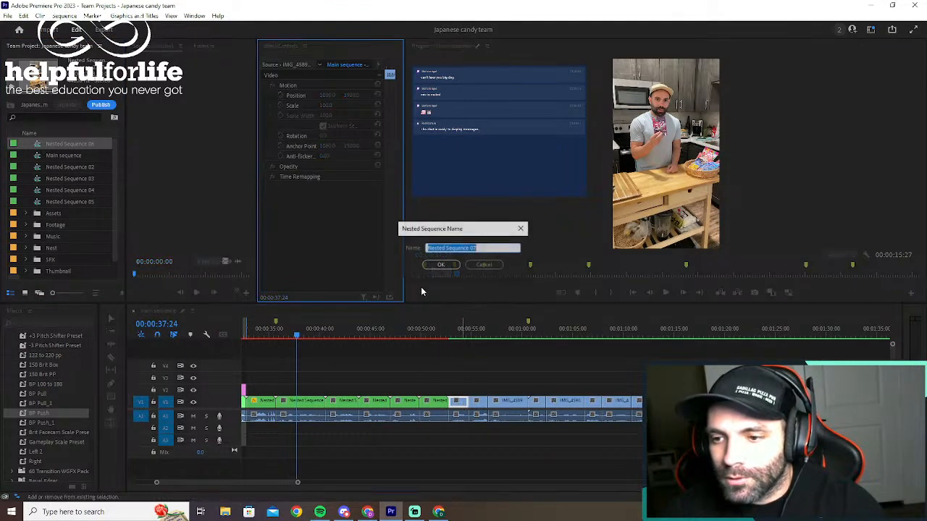
left_click(440, 265)
left_click(477, 403)
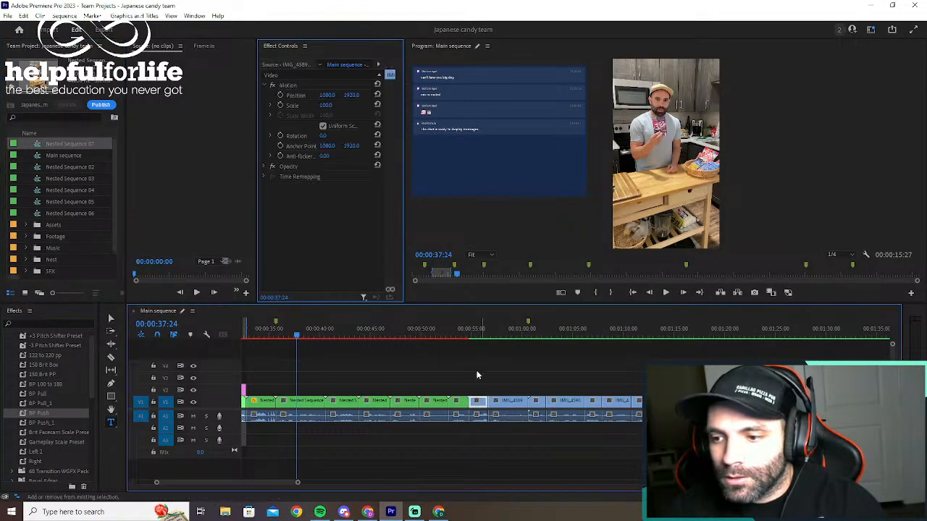
key("shift+n")
left_click(440, 265)
left_click(512, 402)
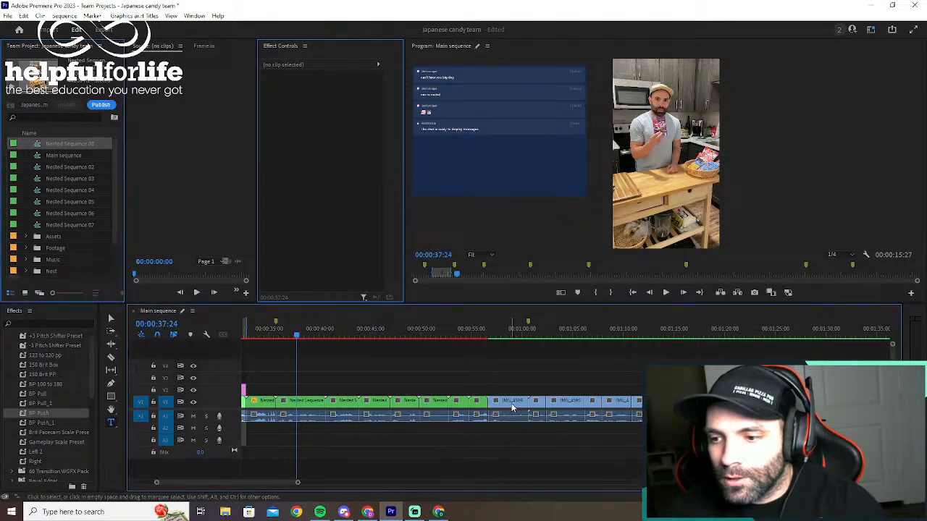
key("shift+n")
left_click(440, 265)
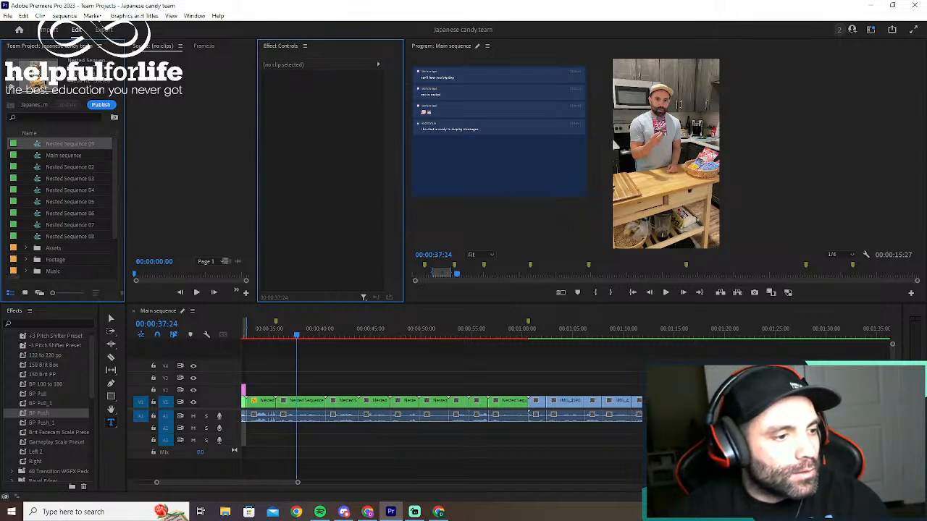
key("alt+Tab")
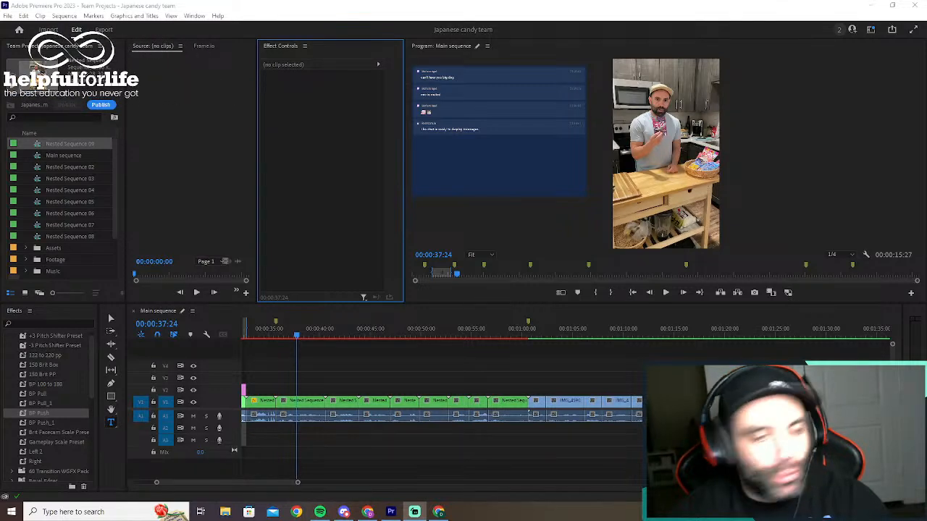
left_click(333, 348)
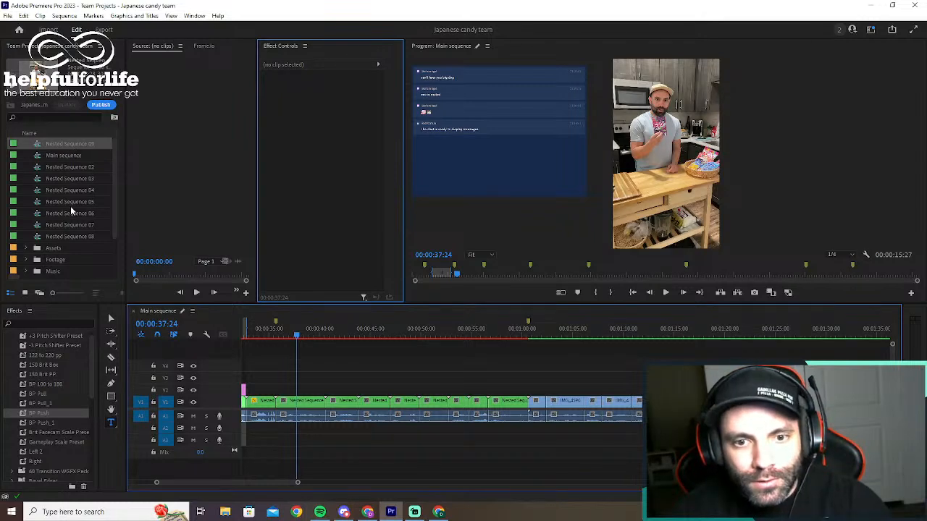
Move all the loose nested sequences, together with Main sequence, into the Nest bin
left_click(74, 237, "shift")
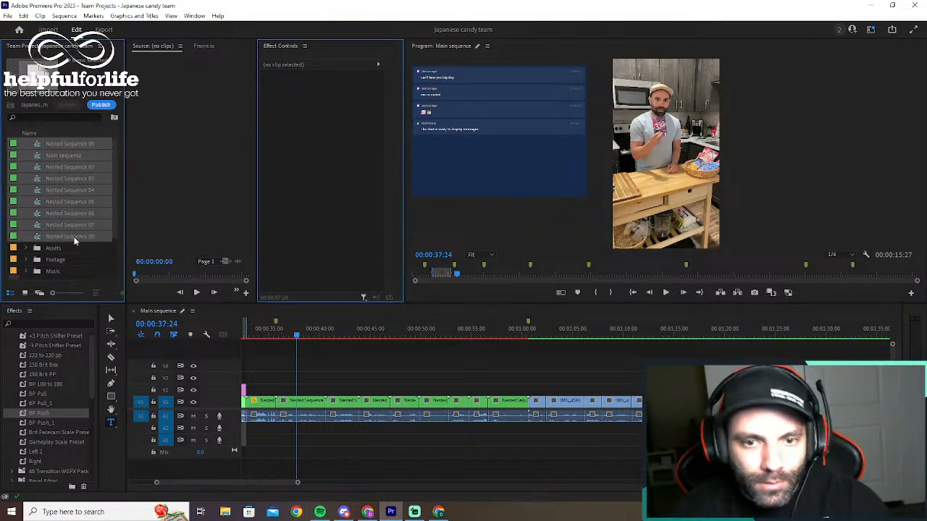
scroll(75, 212, "down", 2)
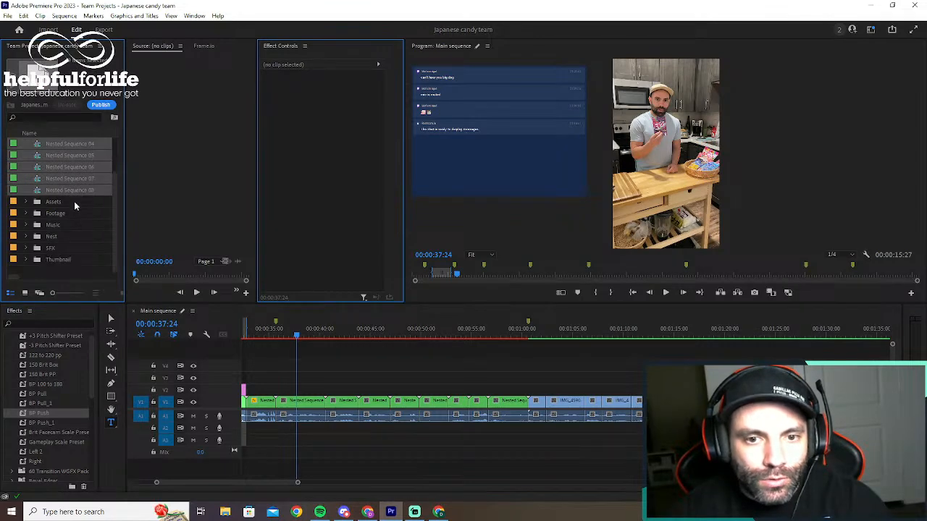
left_click_drag(68, 160, 56, 238)
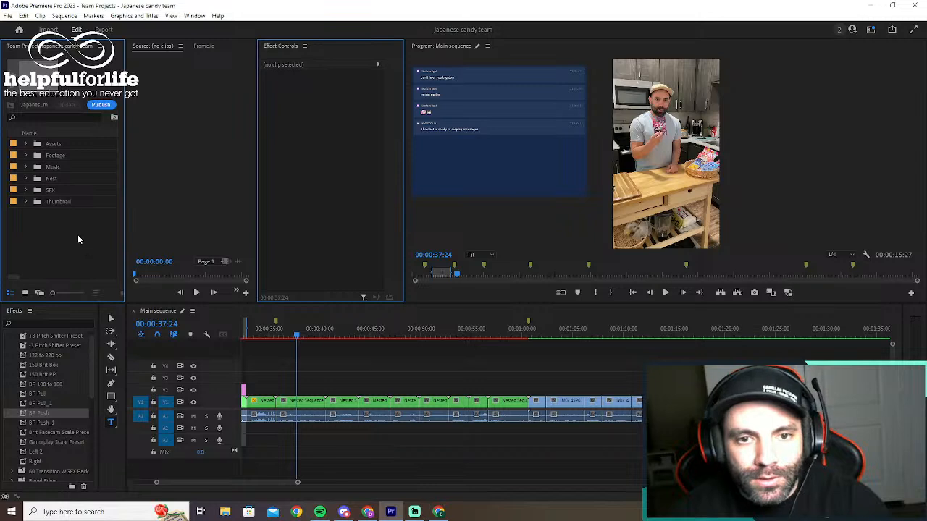
Take Main sequence back out of the Nest bin to the project's top level, leaving the Nest and Assets bins collapsed
left_click(26, 179)
left_click_drag(61, 194, 58, 142)
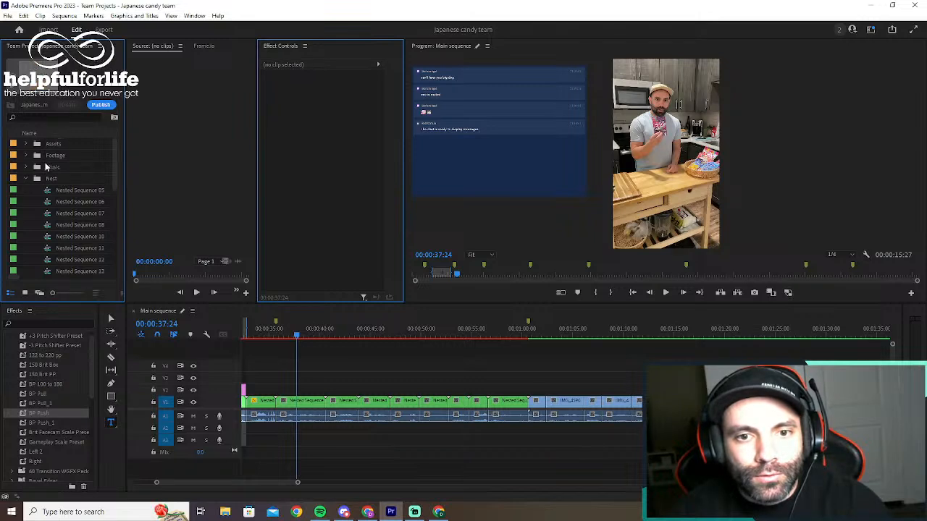
left_click(26, 179)
left_click(26, 144)
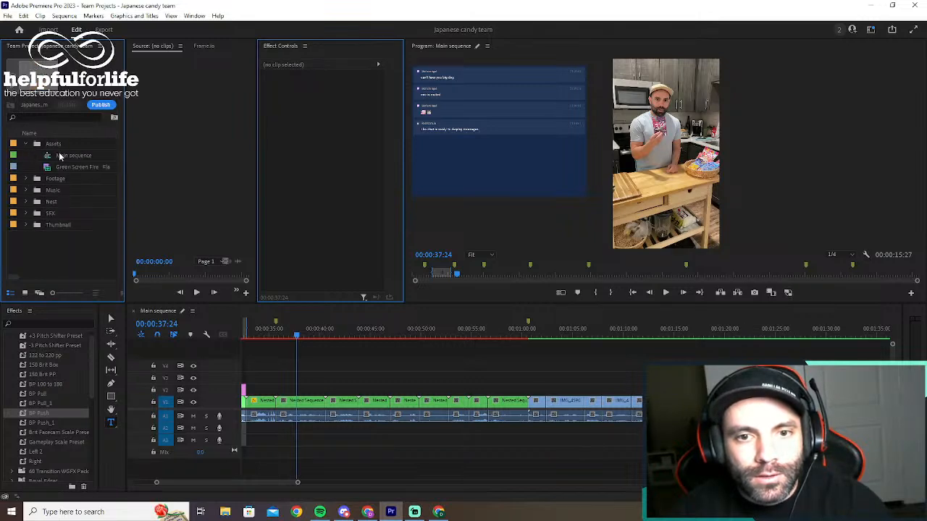
left_click_drag(61, 156, 48, 245)
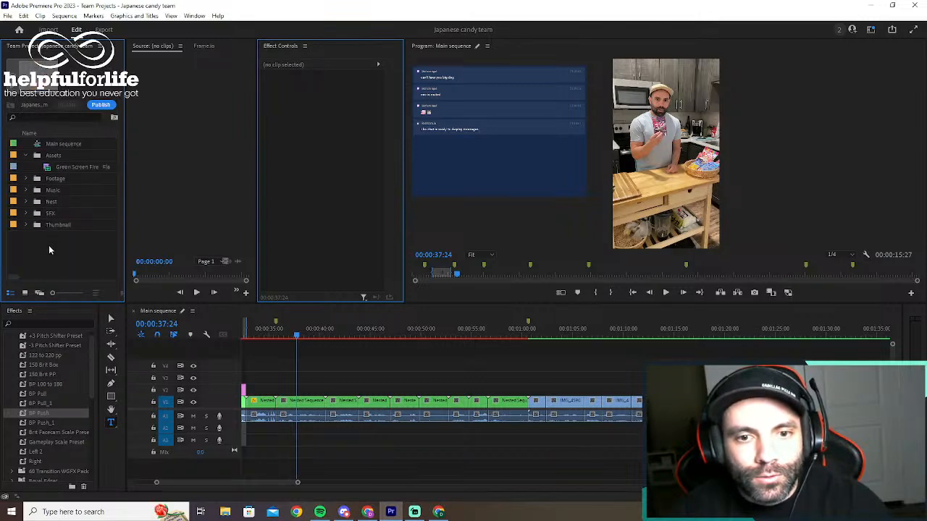
left_click(27, 156)
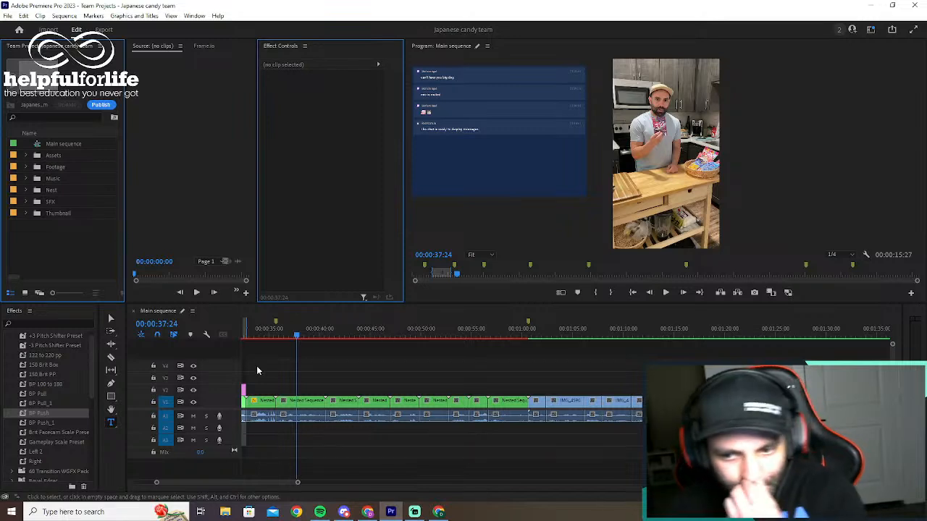
Mark an in point at 00:00:35:21 and an out point at 00:01:00:19 in the main sequence, and render that range
left_click_drag(296, 336, 275, 341)
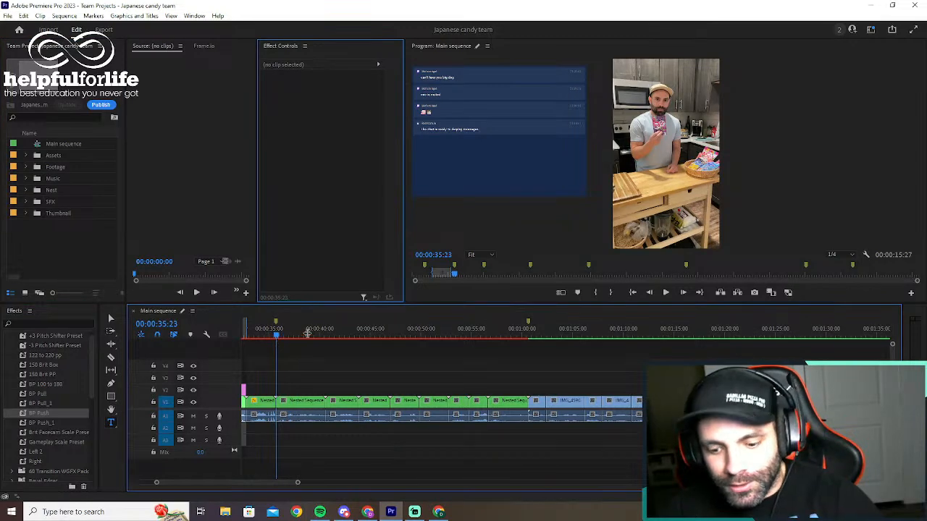
key("Down")
key("i")
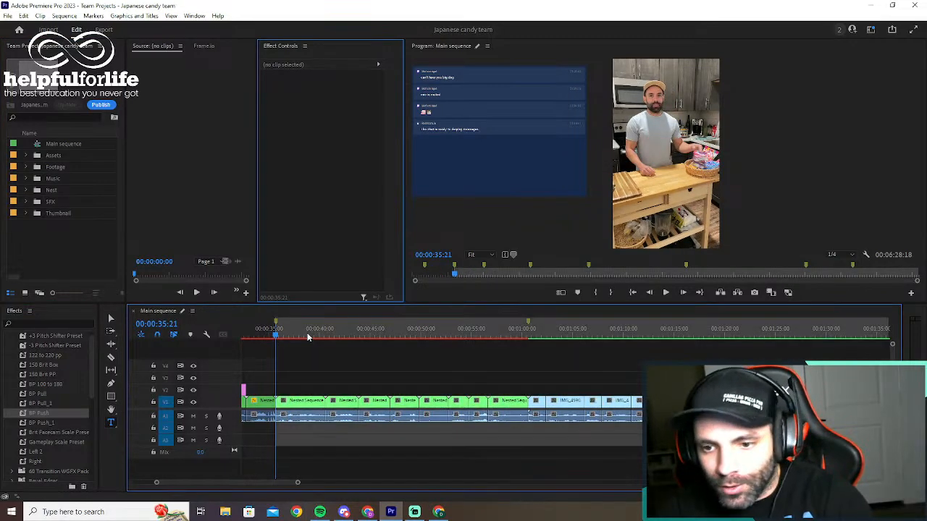
key("Down")
key("Down")
key("Down")
key("Down")
key("Down")
key("Down")
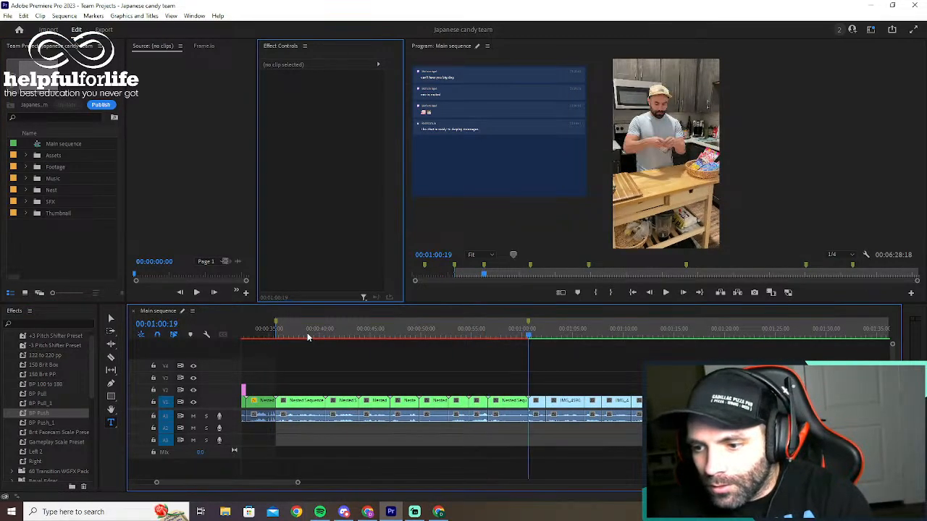
key("o")
key("Return")
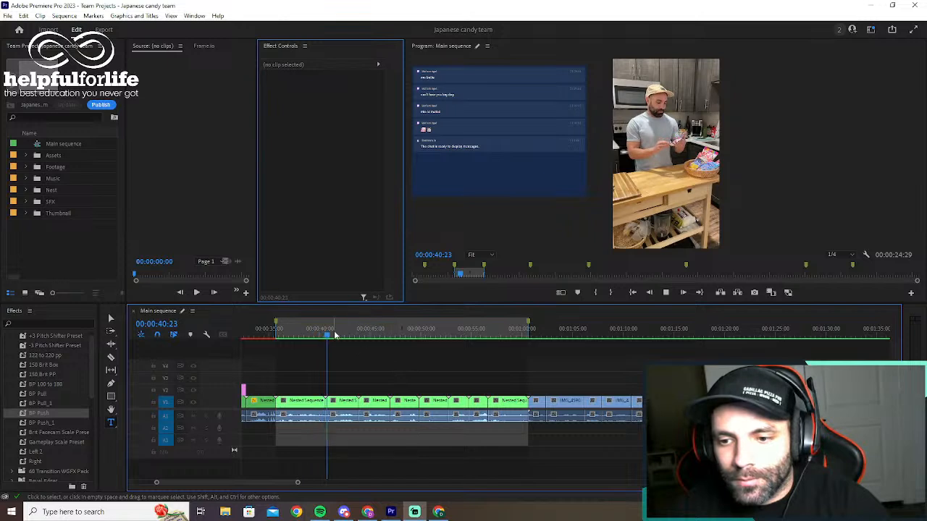
key("space")
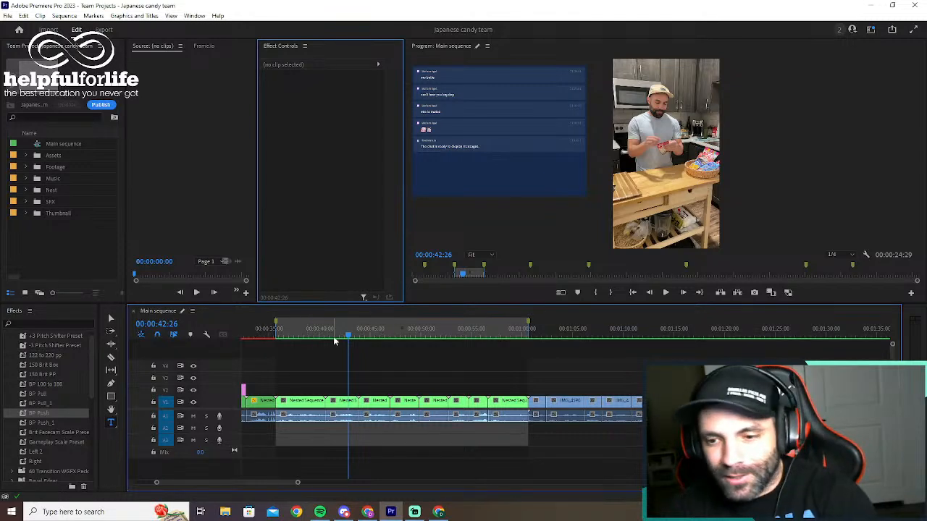
key("minus")
key("equal")
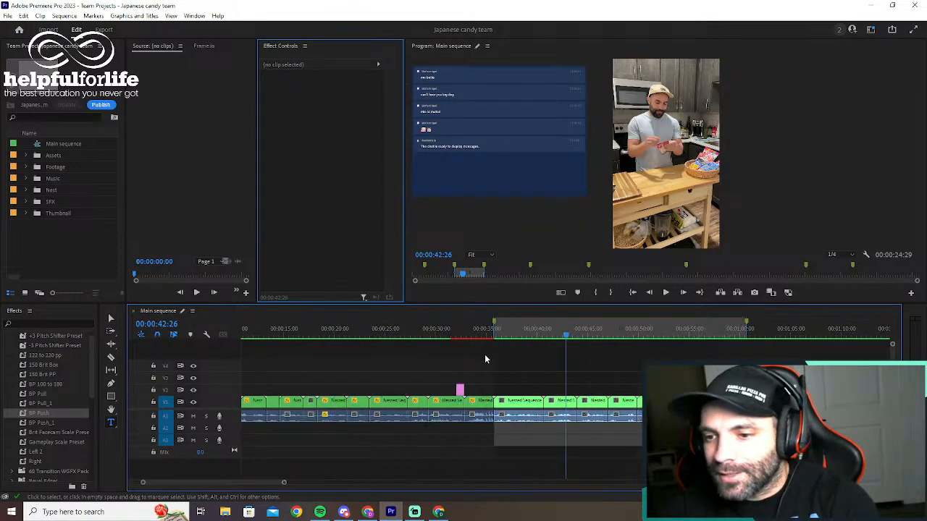
left_click(562, 337)
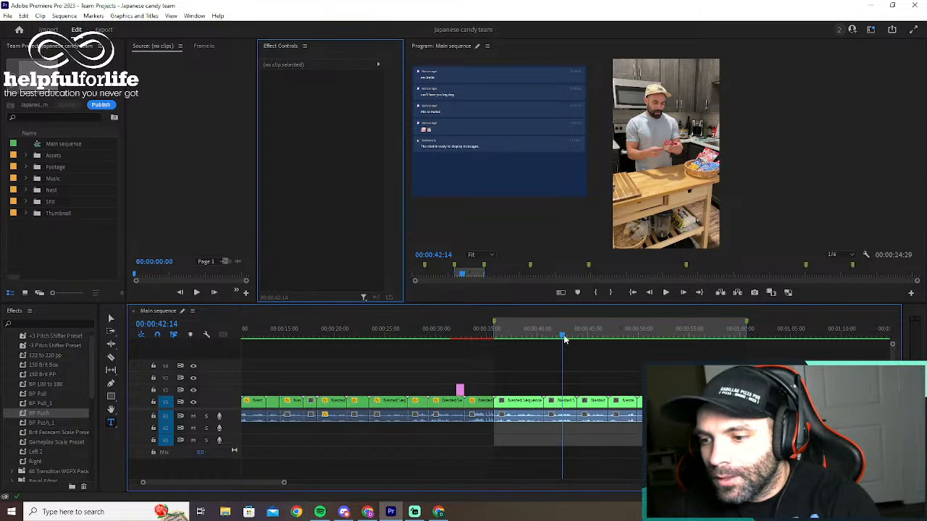
key("equal")
key("minus")
key("minus")
key("equal")
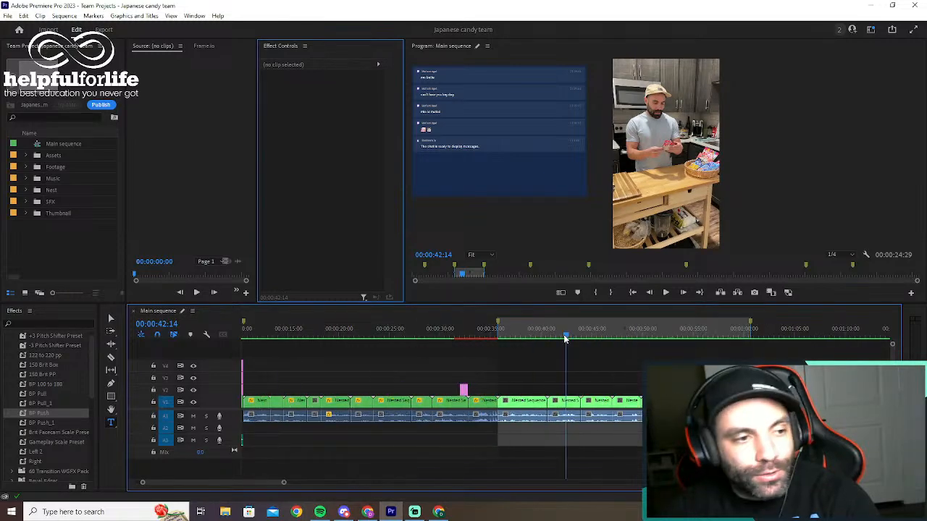
In Nested Sequence 02, set the IMG_4589.MOV clip's scale to 126 and position to 1357, 2294, and return to the main sequence
mouse_move(257, 485)
left_mouse_down()
mouse_move(300, 484)
mouse_move(272, 485)
left_mouse_up()
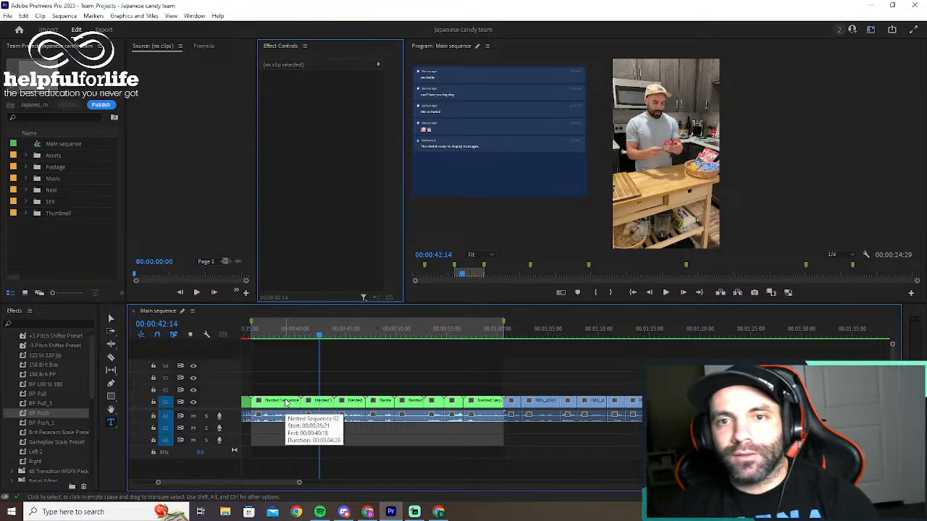
double_click(286, 403)
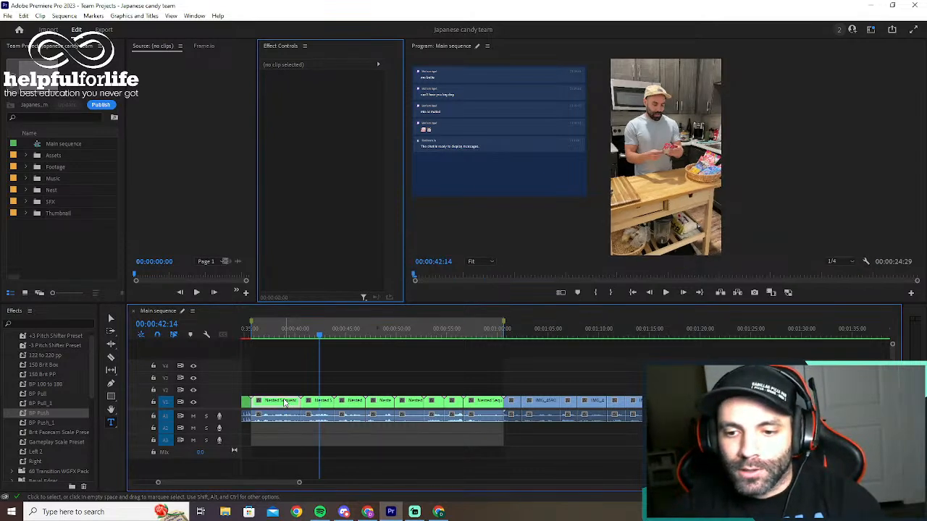
left_click_drag(303, 482, 258, 486)
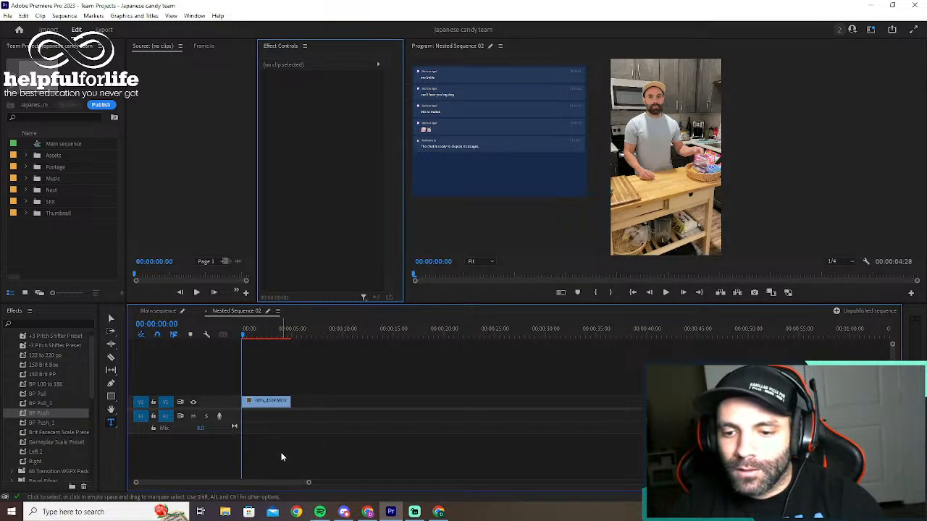
left_click(265, 403)
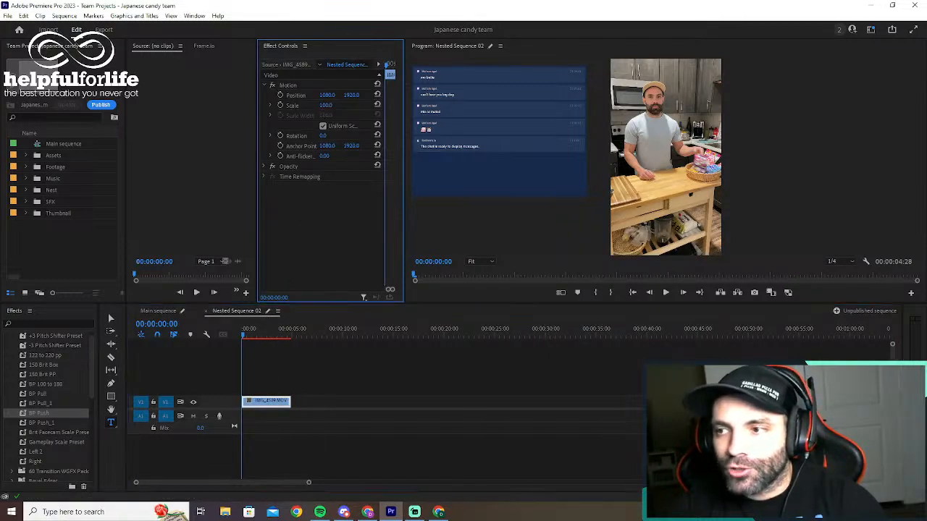
mouse_move(324, 107)
left_mouse_down()
mouse_move(343, 107)
mouse_move(330, 97)
left_mouse_up()
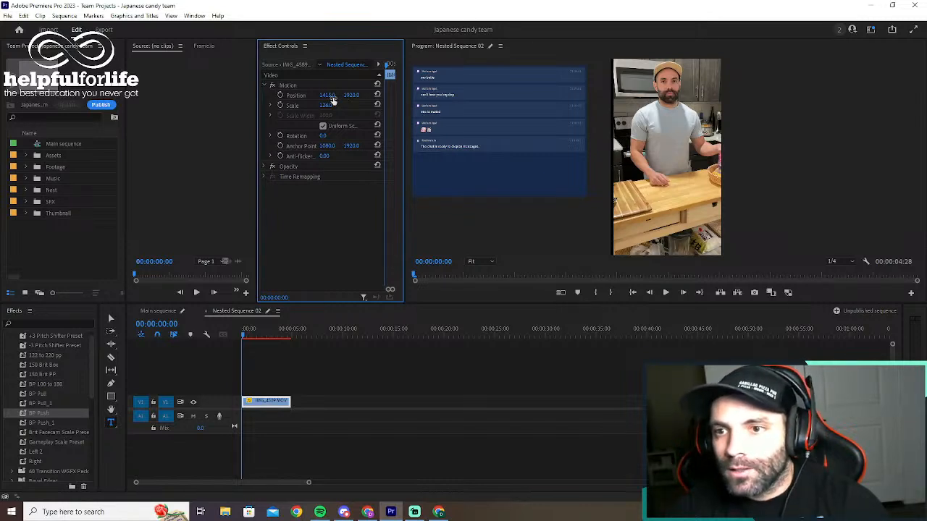
left_click_drag(327, 94, 525, 95)
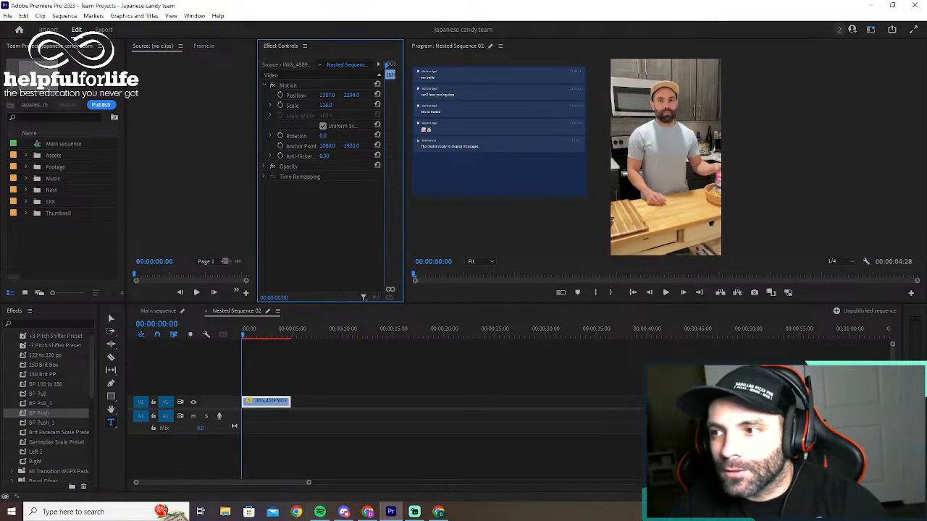
left_click(206, 311)
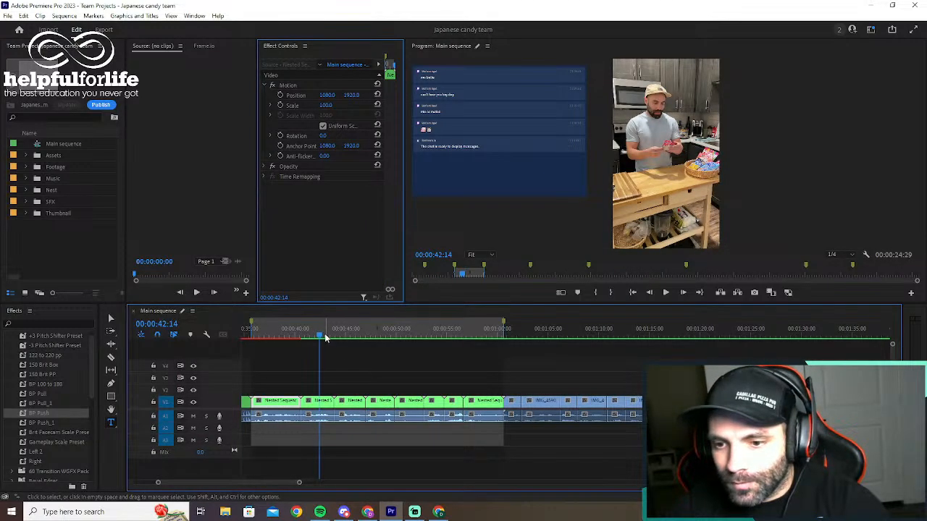
Check the new framing and apply the BP Pull preset to Nested Sequence 02 in the main sequence, playing it through to 00:00:43:02
left_click_drag(324, 337, 293, 346)
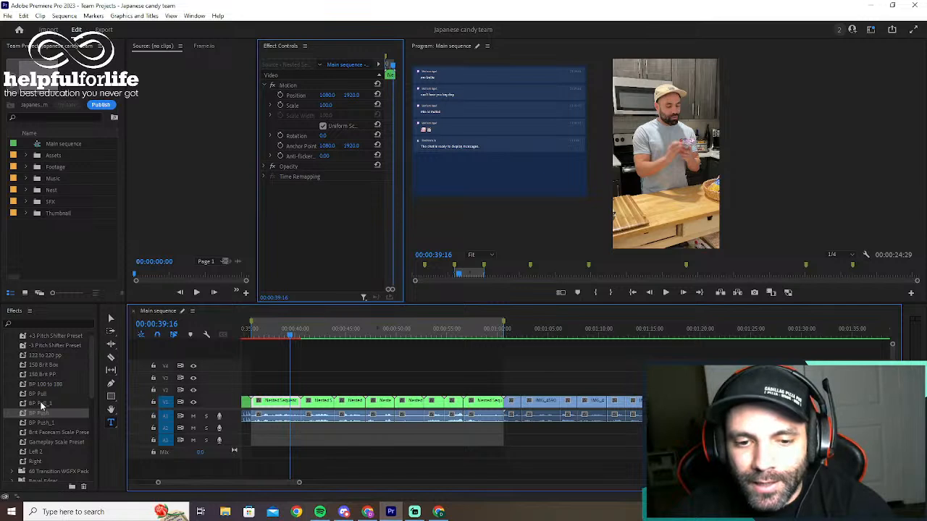
left_click_drag(42, 394, 287, 401)
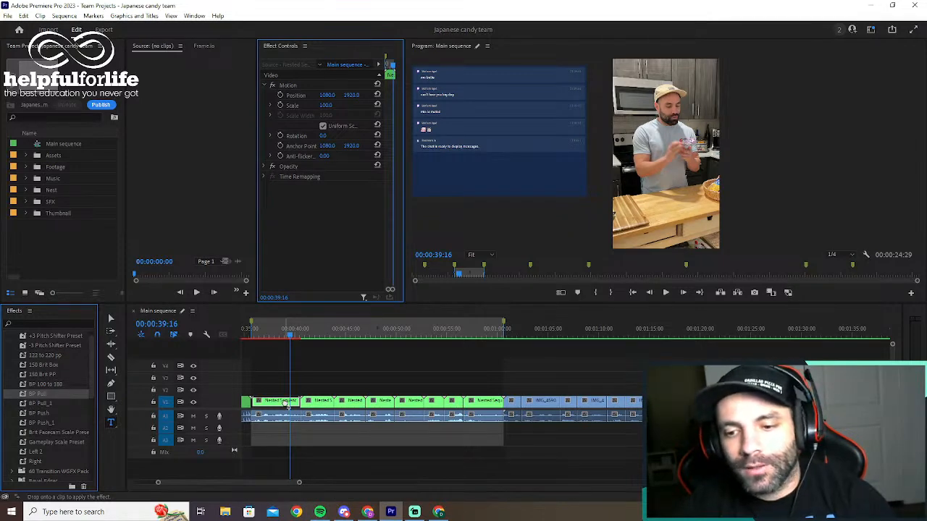
left_click_drag(288, 406, 288, 406)
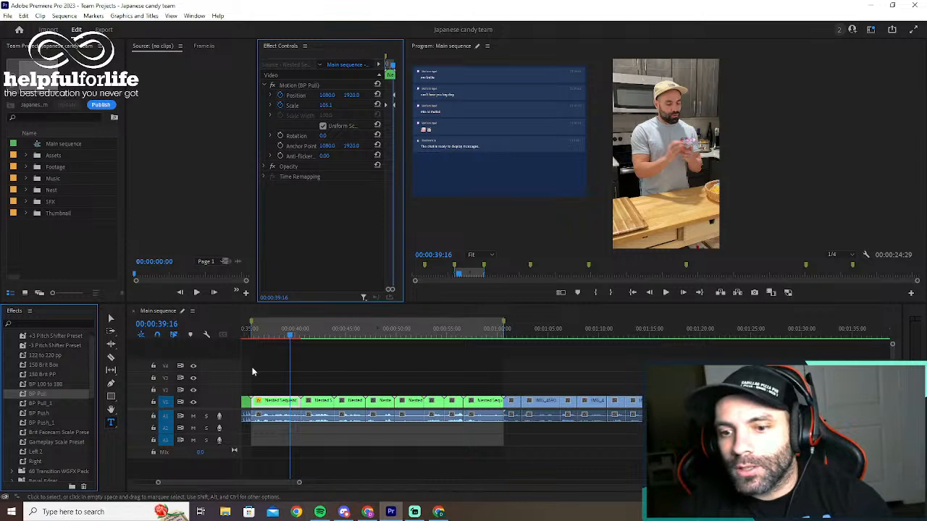
key("space")
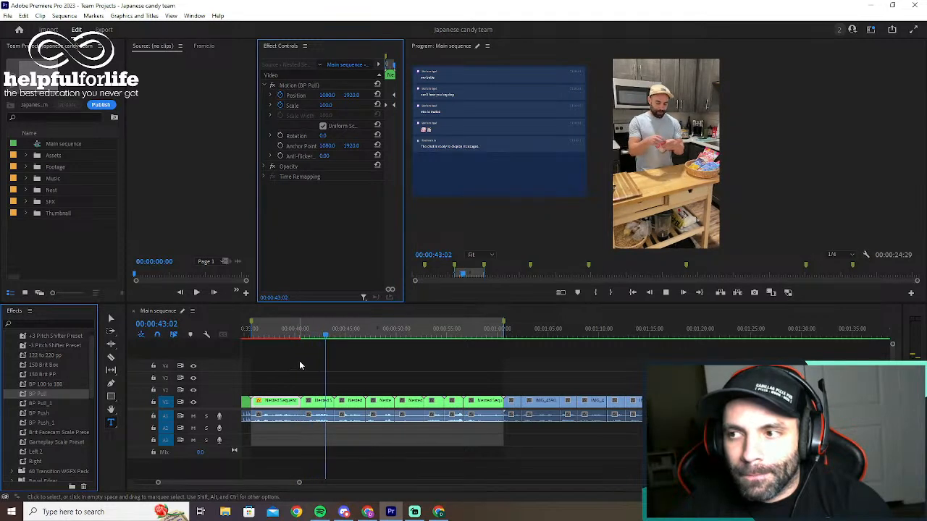
key("space")
In Nested Sequence 03, set the clip's scale to 124 and horizontal position to 1266, lower the picture, and return to the main sequence
left_click(321, 402)
double_click(321, 402)
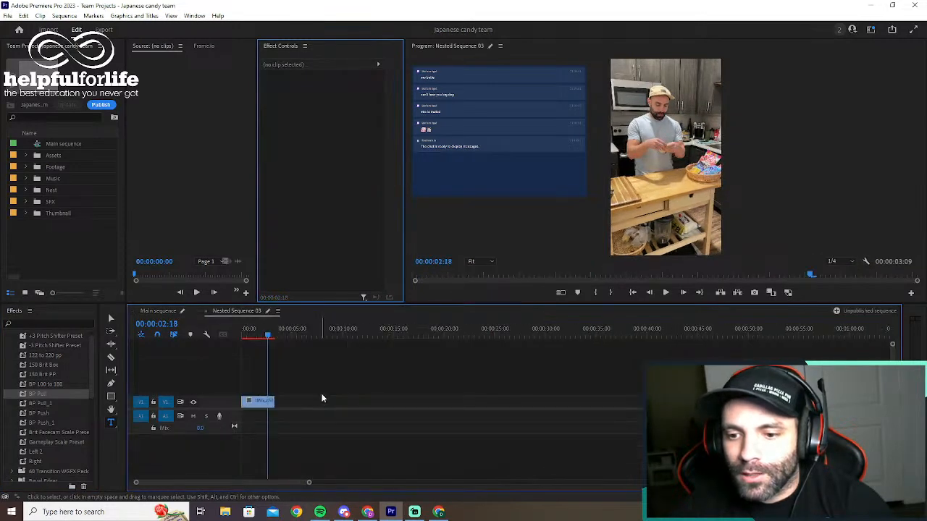
left_click_drag(324, 381, 246, 425)
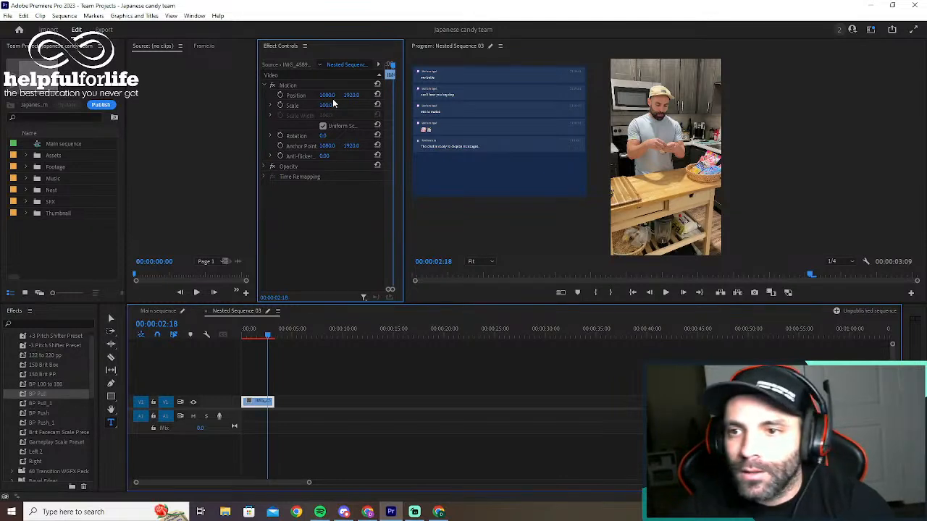
left_click_drag(328, 106, 421, 96)
left_click_drag(350, 96, 522, 95)
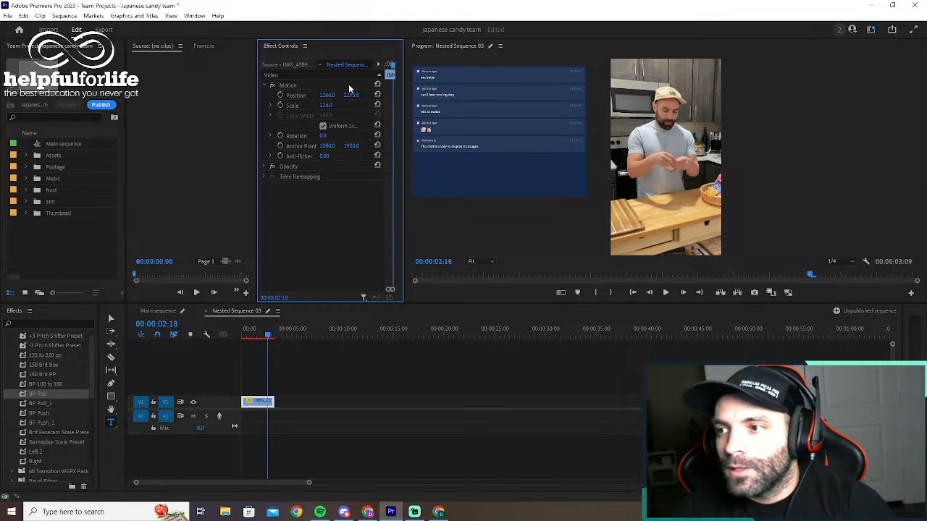
left_click(208, 311)
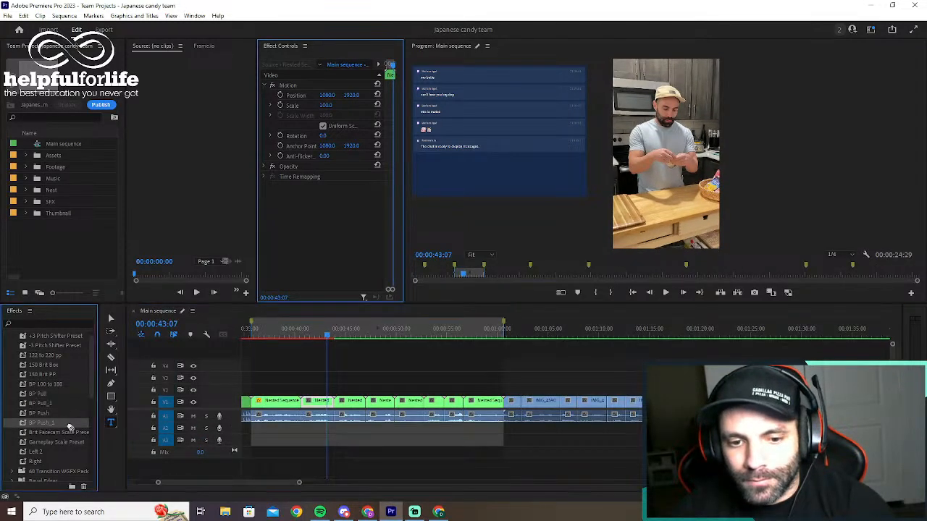
Apply the BP Push preset to Nested Sequence 03 in the main sequence and play it through into the following clip
left_click_drag(39, 414, 324, 406)
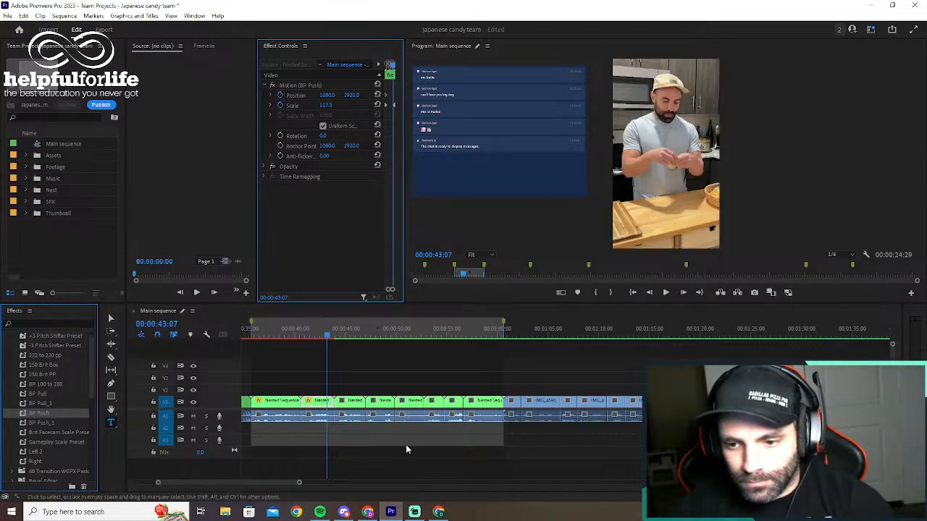
key("space")
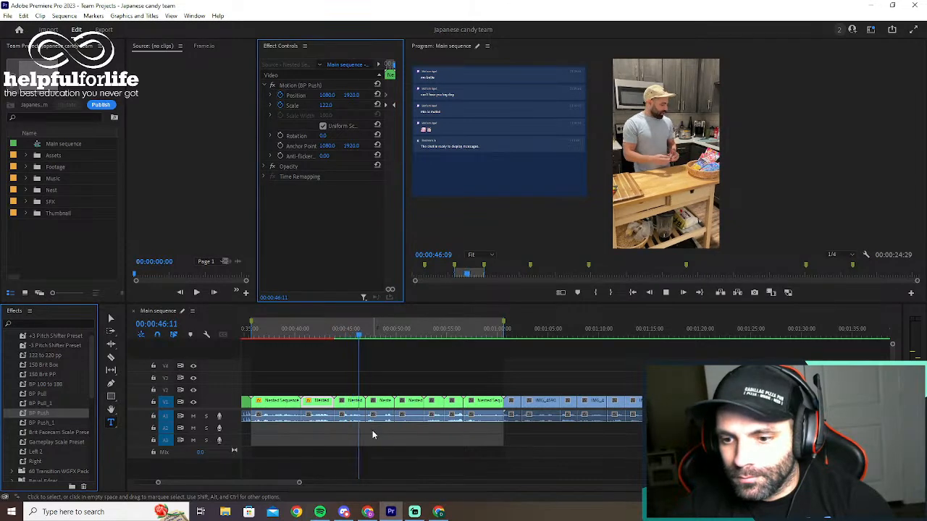
key("space")
In Nested Sequence 04, set the clip's scale to 126 and position to 1342, 2267, and return to the main sequence
left_click_drag(360, 336, 353, 335)
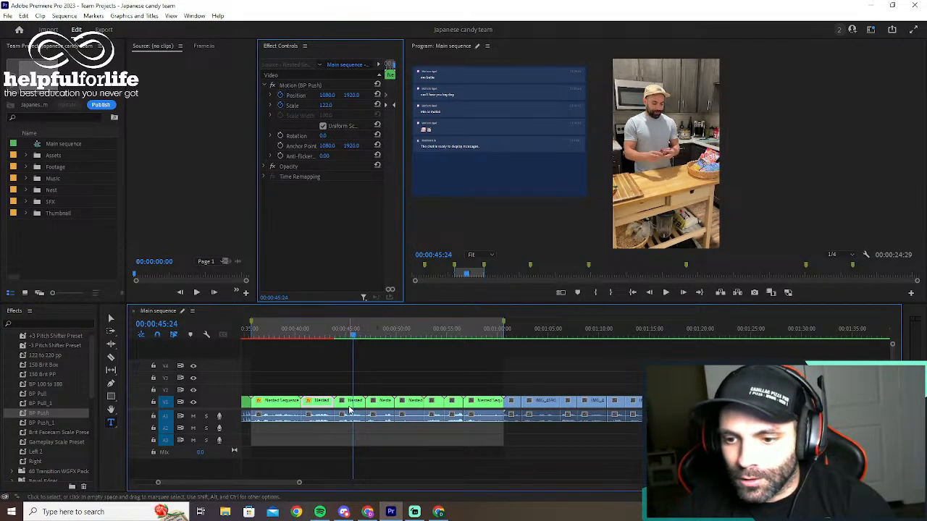
double_click(350, 405)
left_click(257, 402)
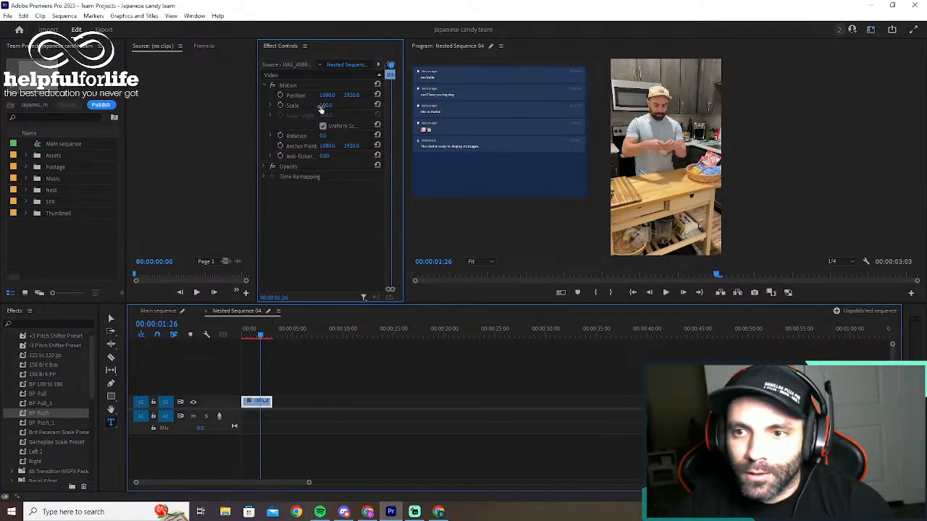
left_click_drag(320, 108, 519, 96)
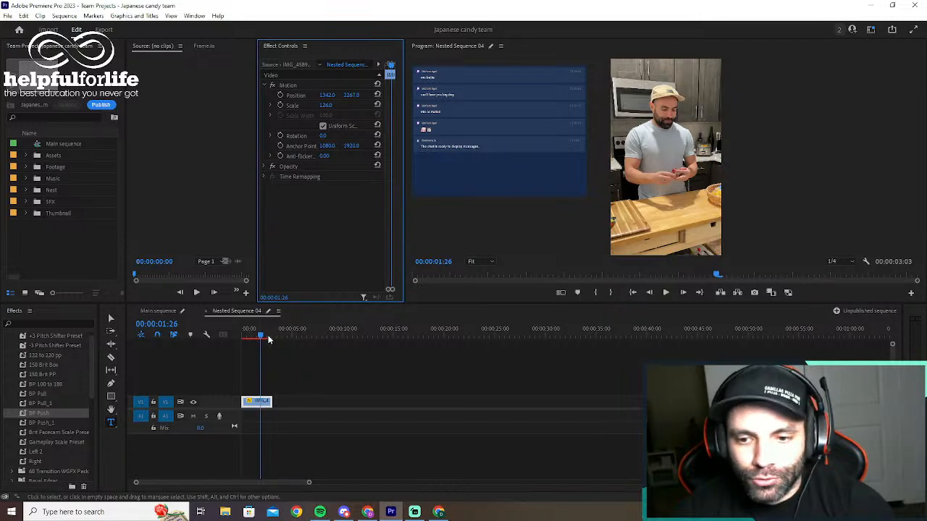
left_click(207, 311)
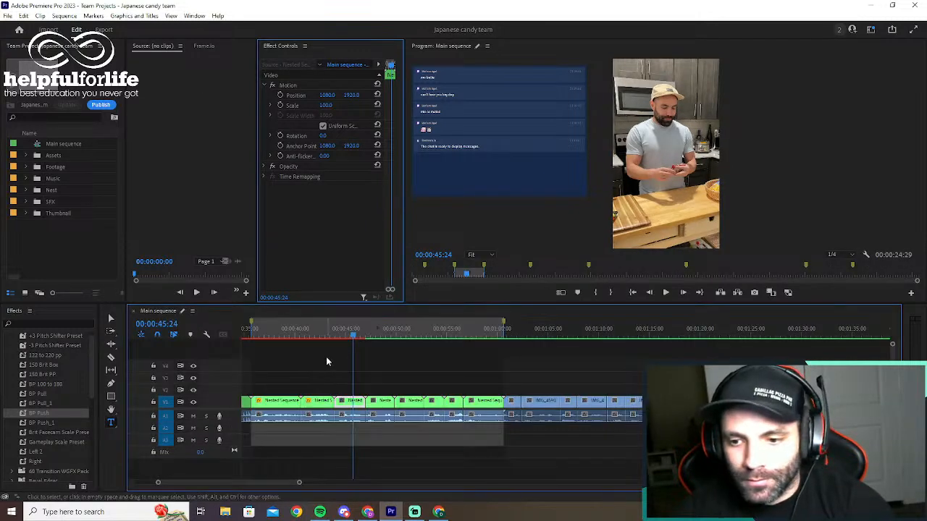
Check the new framing and apply the BP Pull preset to Nested Sequence 04 in the main sequence, playing through the result
key("space")
key("space")
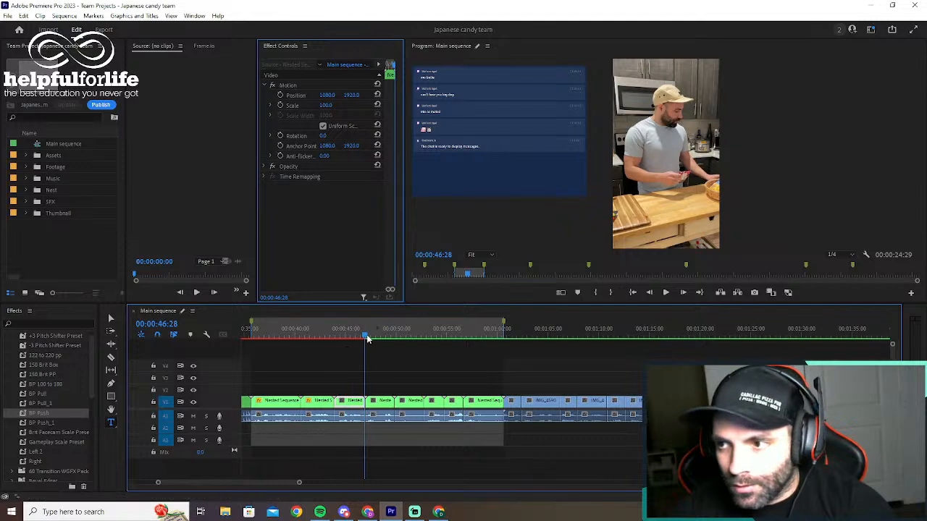
left_click_drag(367, 339, 349, 337)
left_click(68, 401)
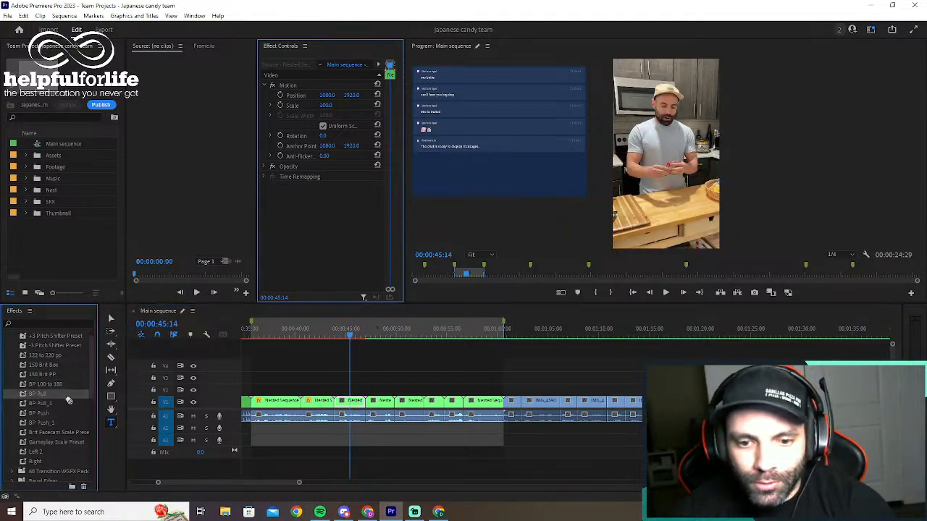
left_click_drag(69, 401, 346, 404)
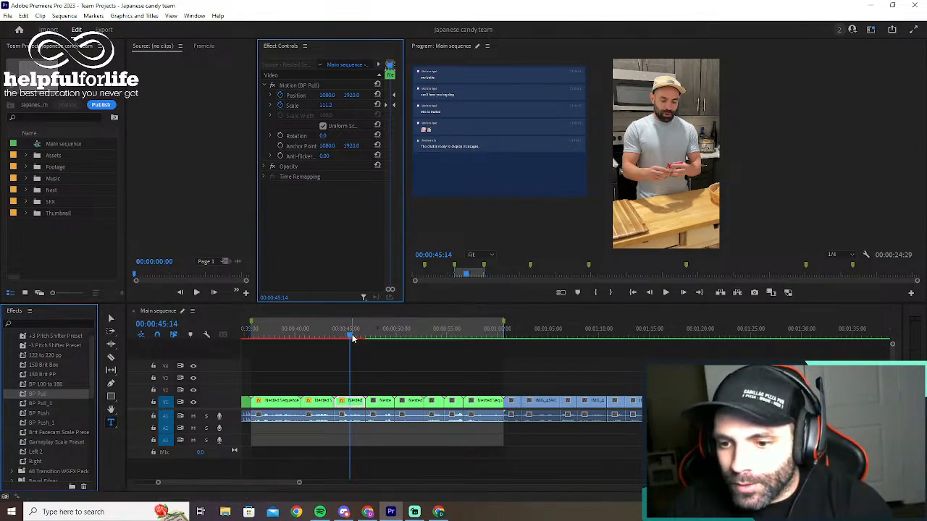
key("space")
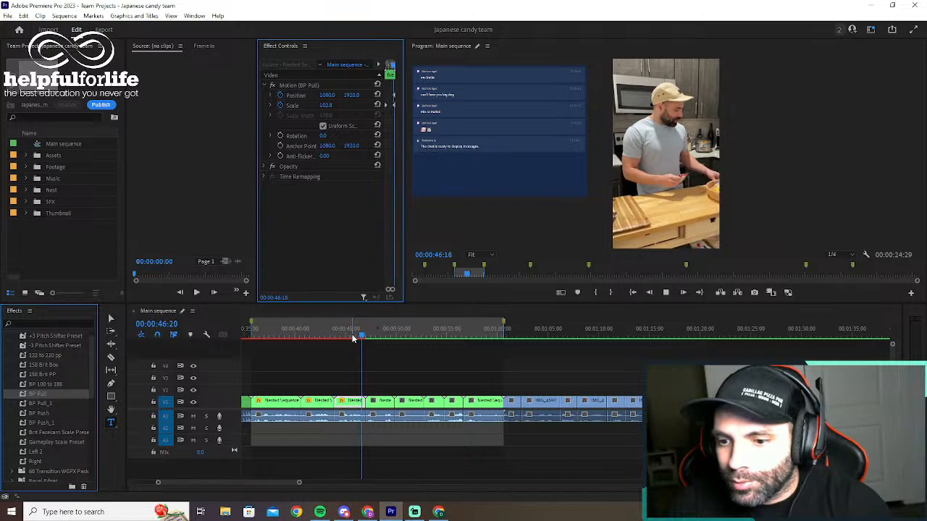
key("space")
In Nested Sequence 05, set the clip's scale to 156 and vertical position to 2696, centre the man, and return to the main sequence
left_click_drag(391, 334, 382, 334)
double_click(388, 400)
left_click_drag(267, 379, 293, 431)
left_click_drag(325, 106, 420, 94)
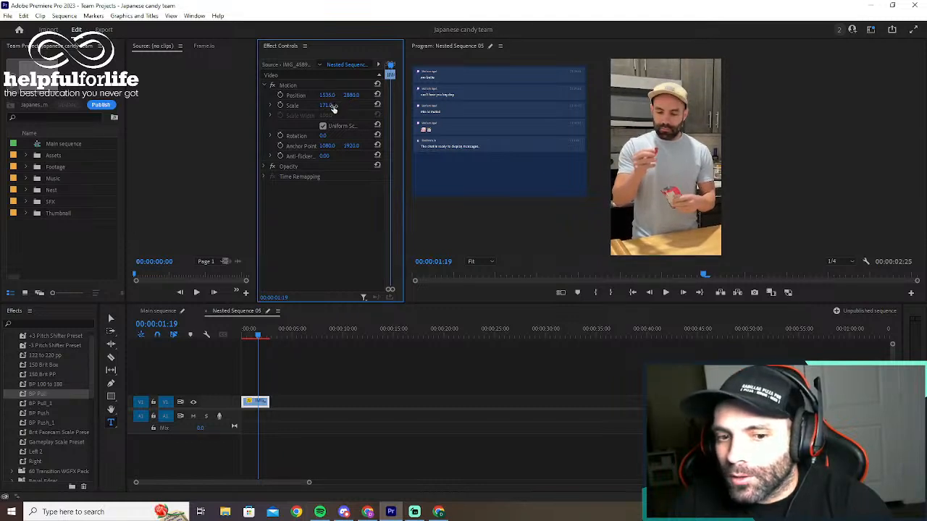
left_click_drag(326, 106, 271, 96)
left_click(207, 311)
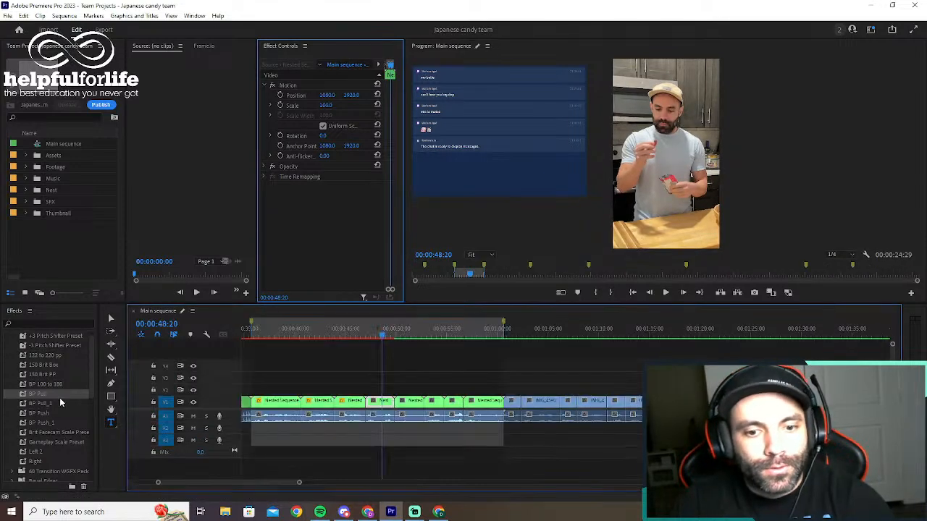
Apply the BP Push preset to Nested Sequence 05 in the main sequence and play back the zoom
left_click_drag(40, 416, 377, 399)
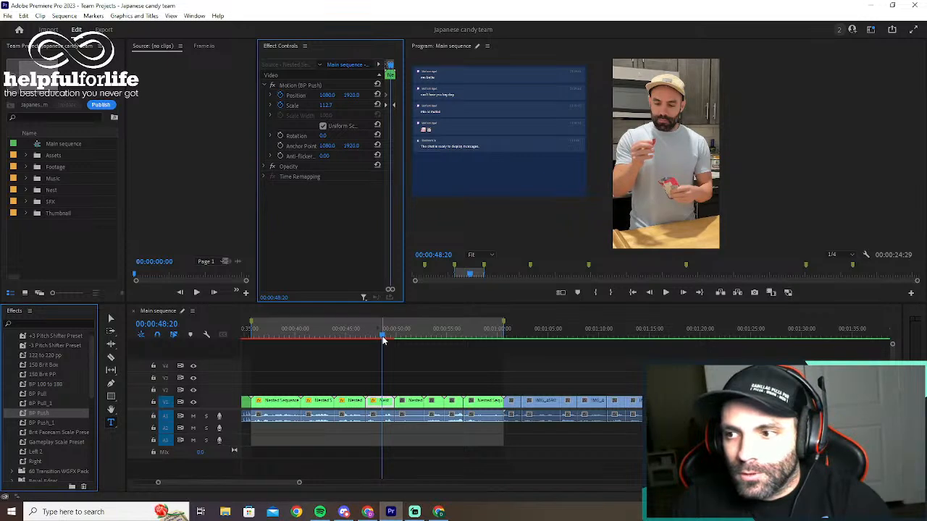
left_click_drag(384, 340, 376, 341)
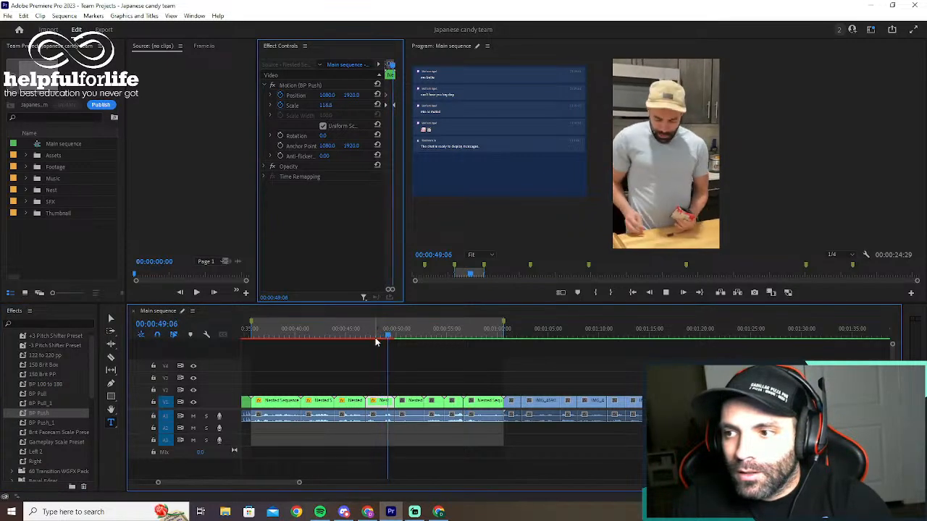
key("space")
Set the horizontal position of the clip inside Nested Sequence 05 to 1532, and play the main sequence on into the following clip
double_click(385, 402)
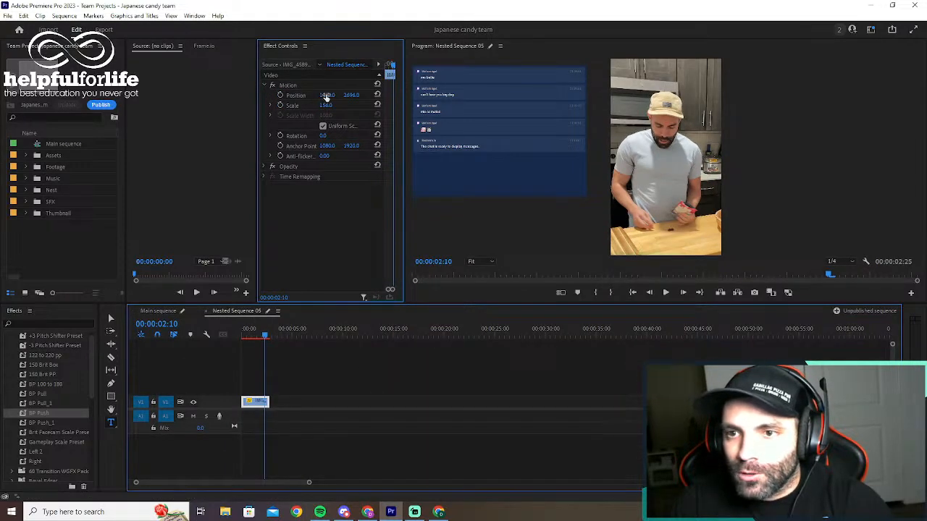
left_click_drag(325, 97, 380, 97)
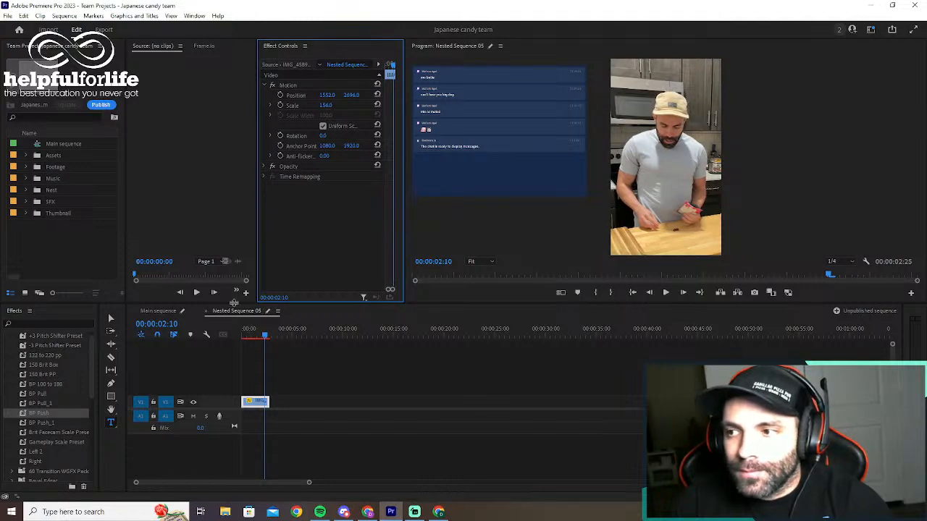
left_click(206, 313)
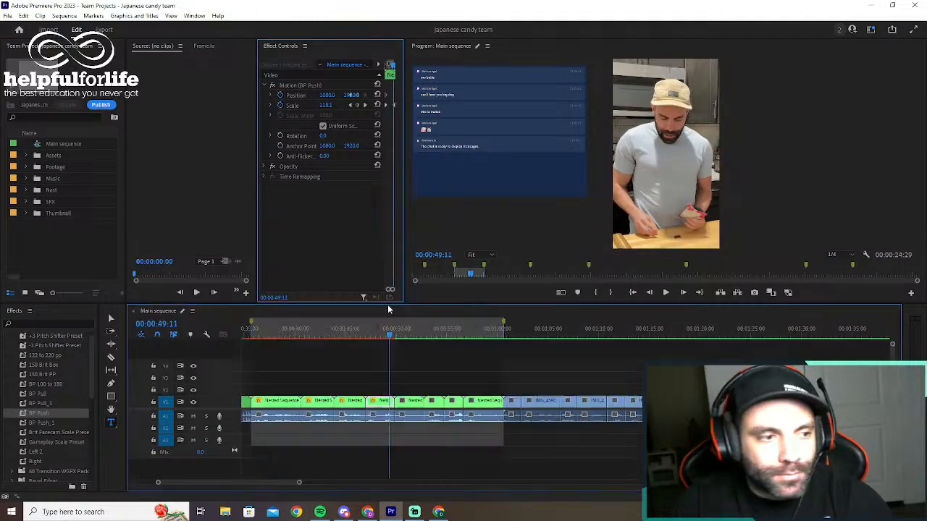
key("space")
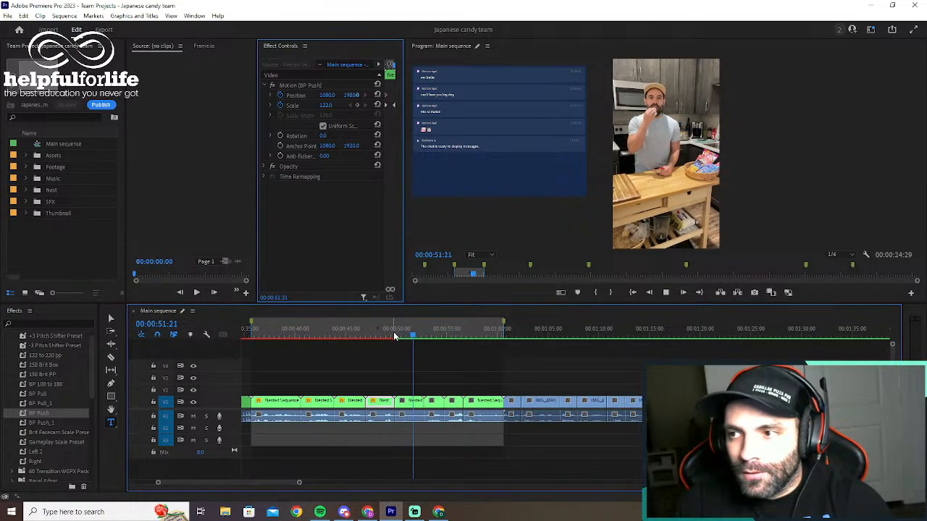
key("space")
Open Nested Sequence 06 from the main sequence and step the playhead frame by frame to 00:00:01:17
left_click(410, 331)
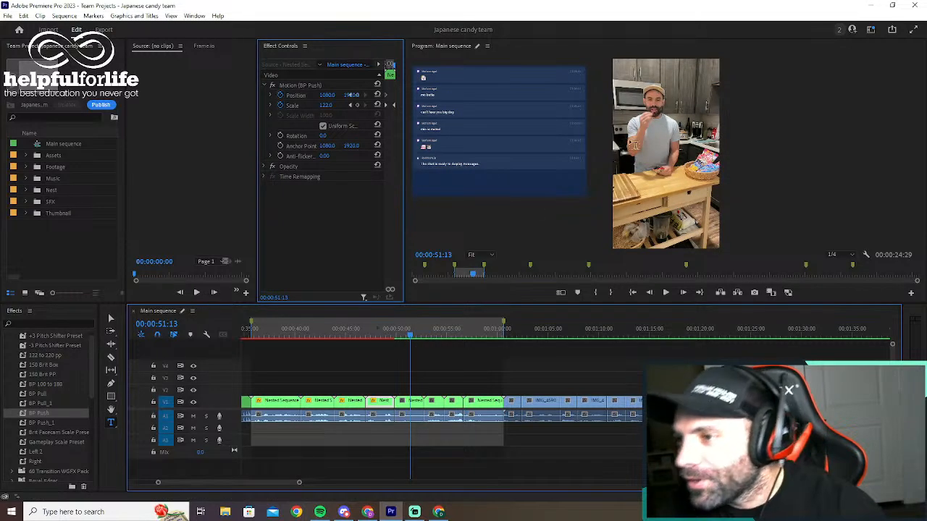
double_click(413, 402)
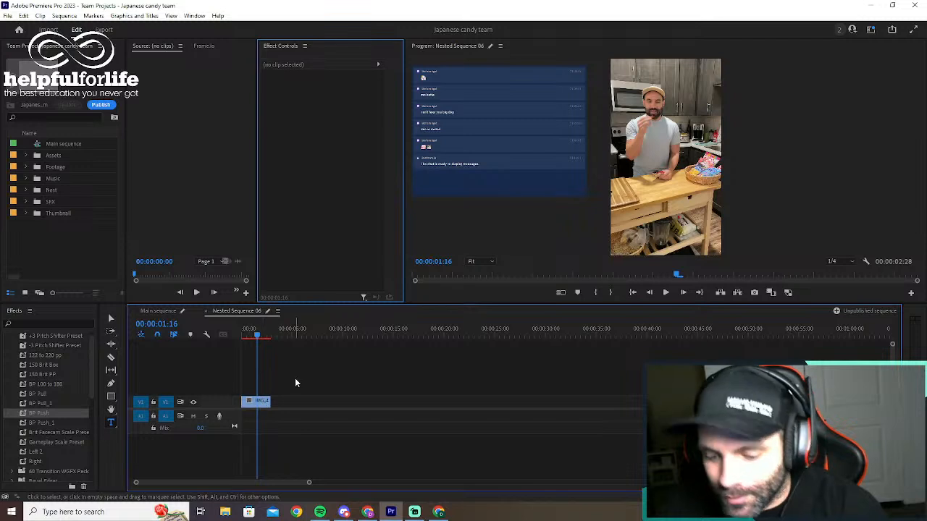
key("Left")
key("Left")
key("Left")
key("Right")
key("Right")
key("Right")
key("Right")
key("Right")
key("Right")
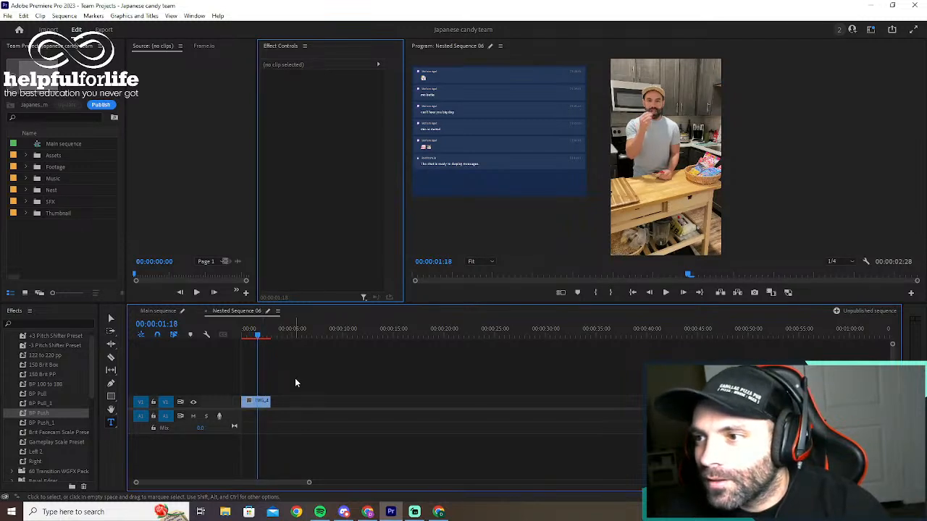
key("Left")
key("Left")
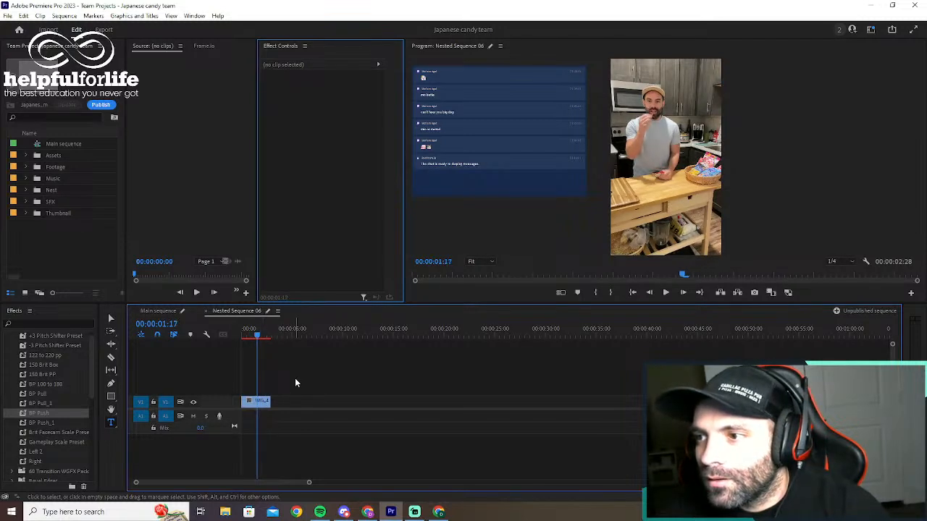
Set the scale of the clip in Nested Sequence 06 to 164 and its position to 1488, 2650, and return to the main sequence
left_click(256, 401)
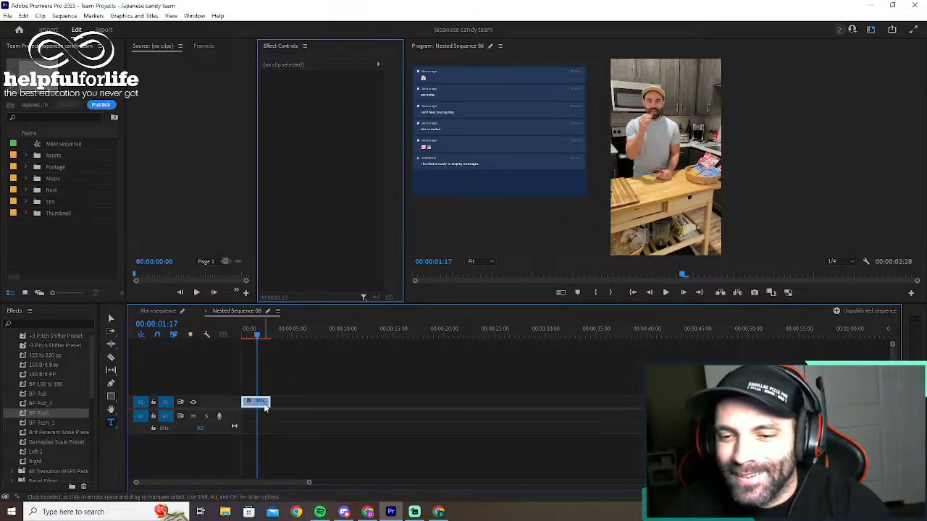
left_click_drag(326, 107, 387, 95)
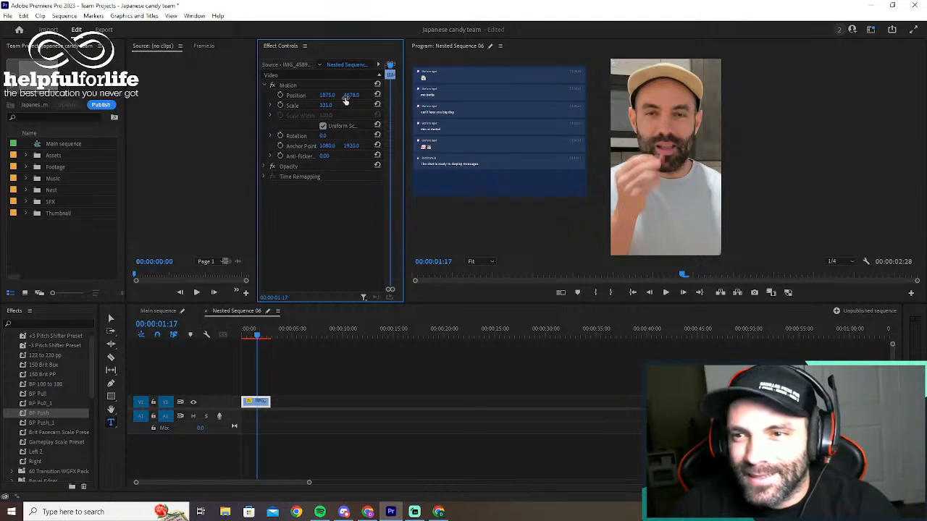
left_click_drag(353, 97, 152, 96)
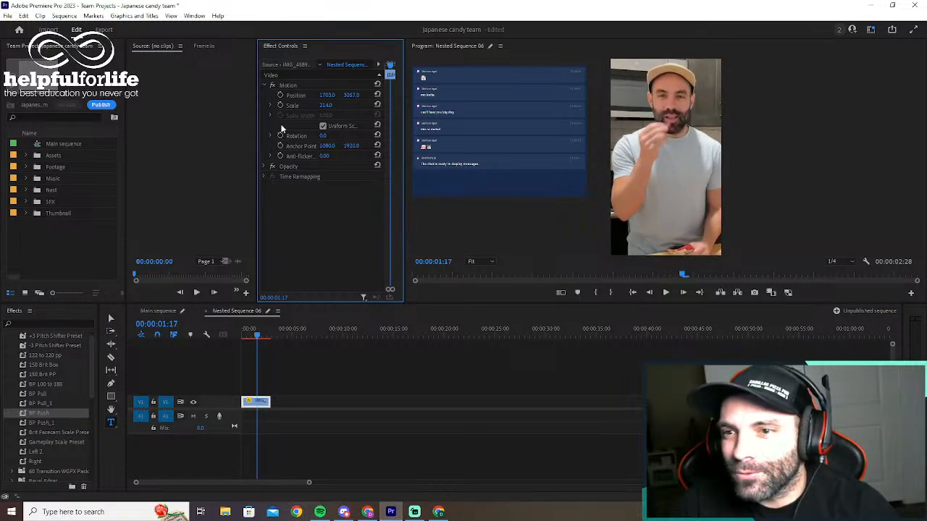
left_click_drag(318, 109, 225, 96)
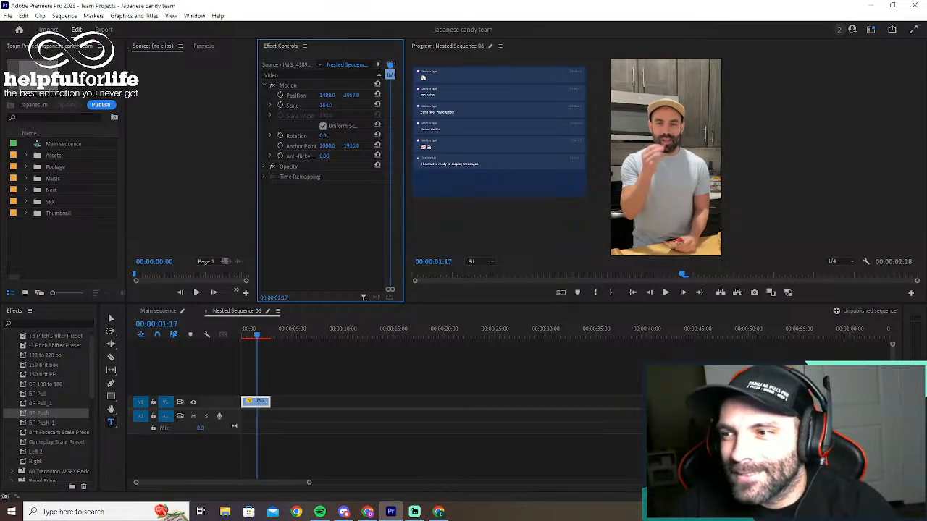
mouse_move(353, 96)
left_mouse_down()
mouse_move(326, 97)
mouse_move(350, 95)
left_mouse_up()
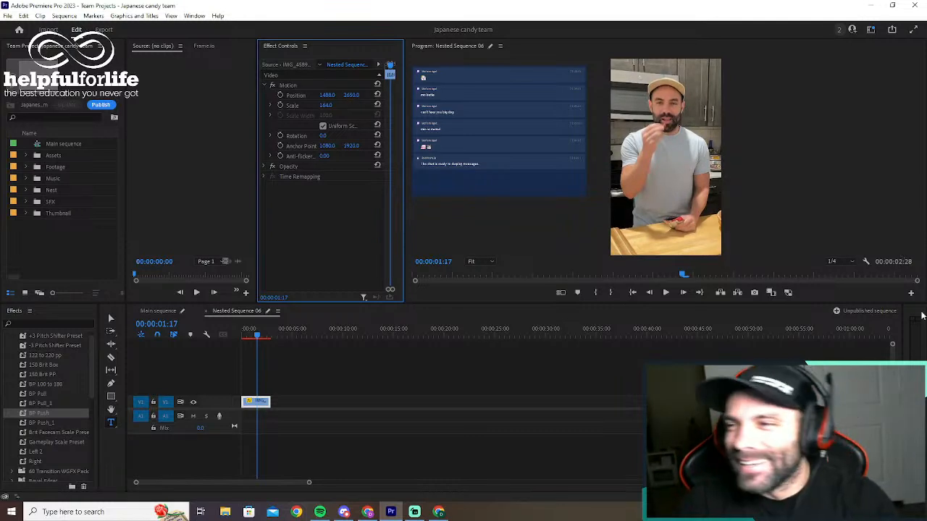
left_click(207, 311)
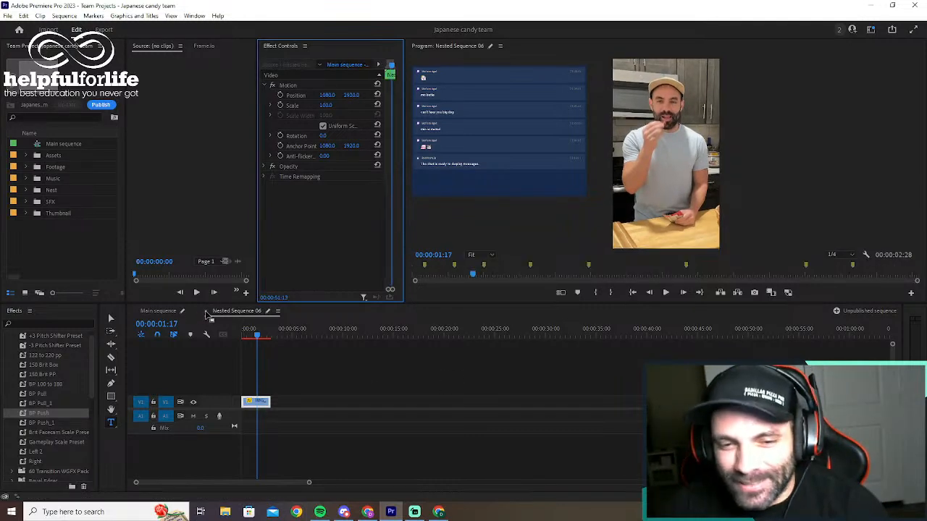
Try to apply the BP Pull preset to Nested Sequence 06 and delete that nested clip from track V1
left_click_drag(40, 394, 388, 376)
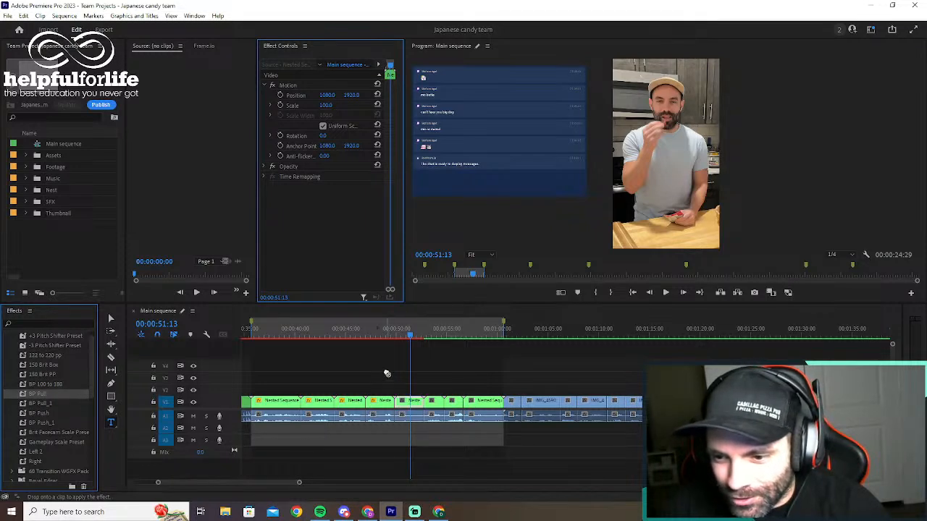
left_click(416, 405)
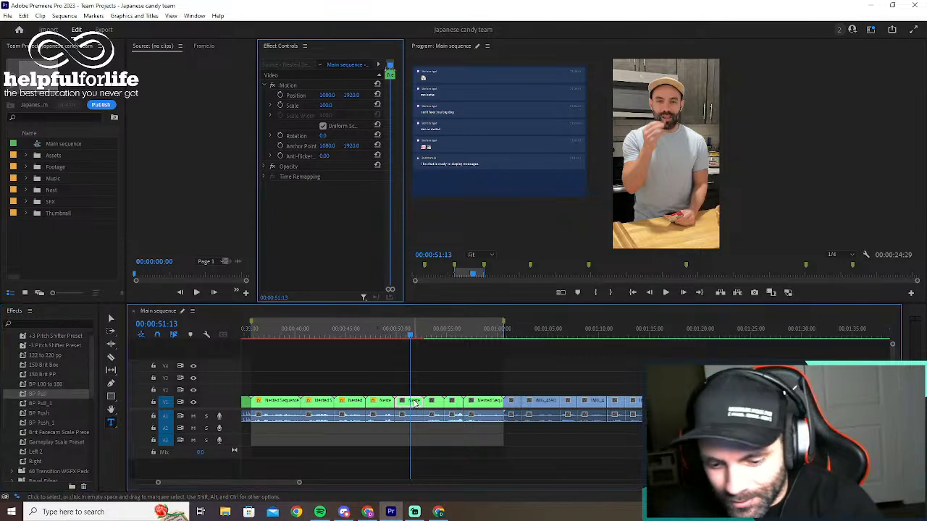
key("Delete")
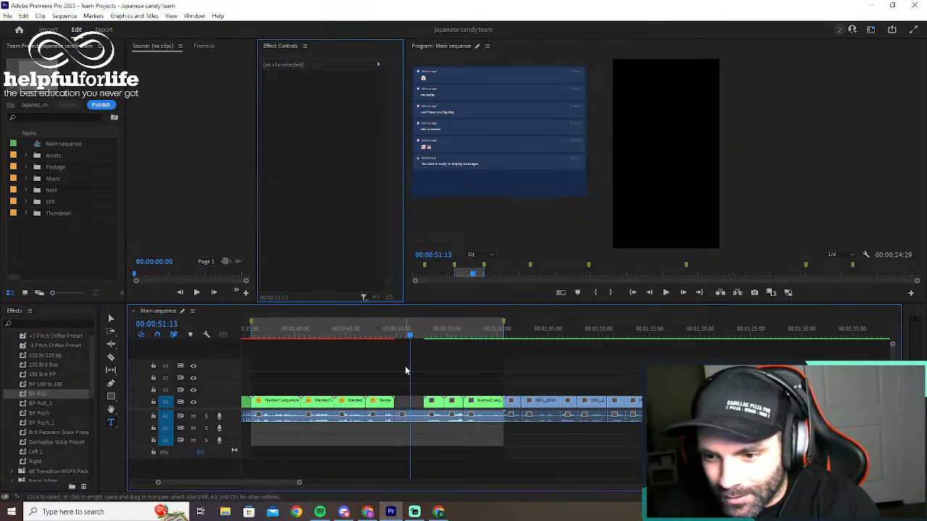
key("Up")
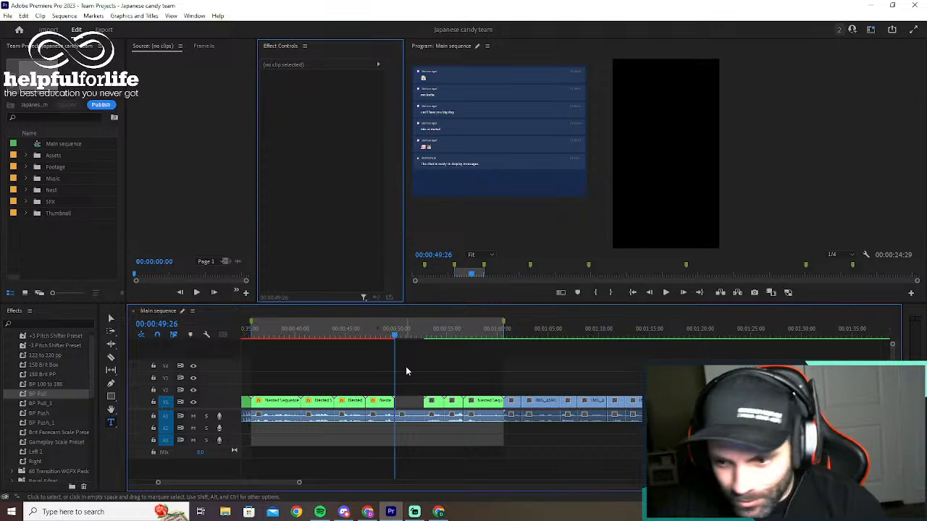
key("ctrl+v")
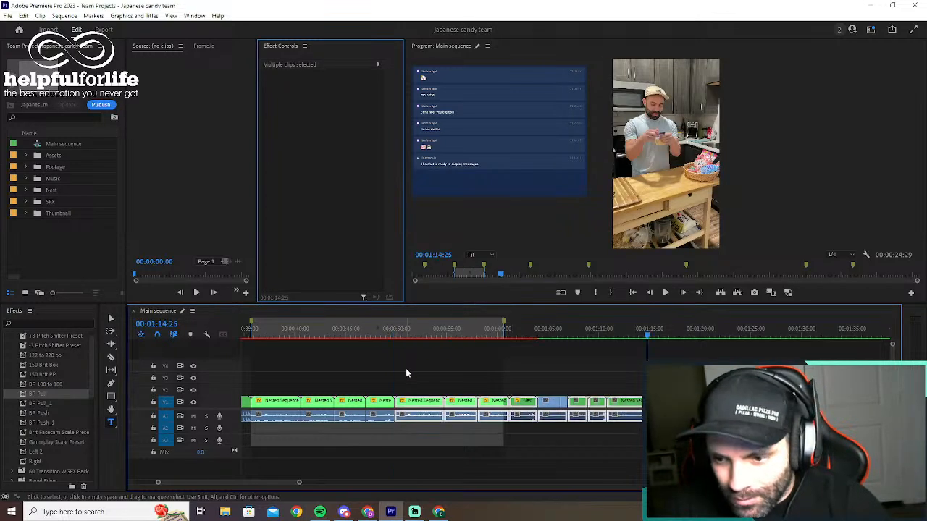
key("ctrl+z")
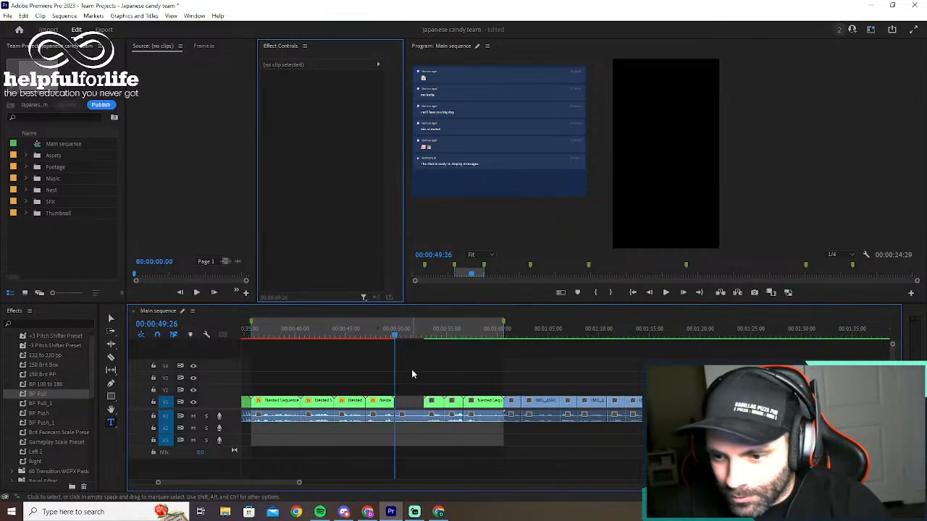
Restore the deleted Nested Sequence 06, then replace it on track V1 with a copy of the reframed IMG_4589 clip it contains
key("ctrl+z")
double_click(412, 401)
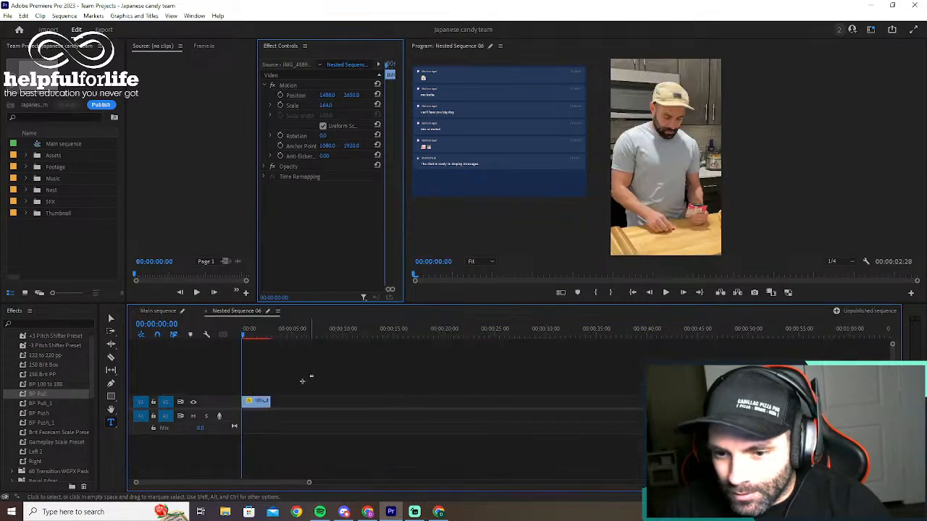
left_click(207, 312)
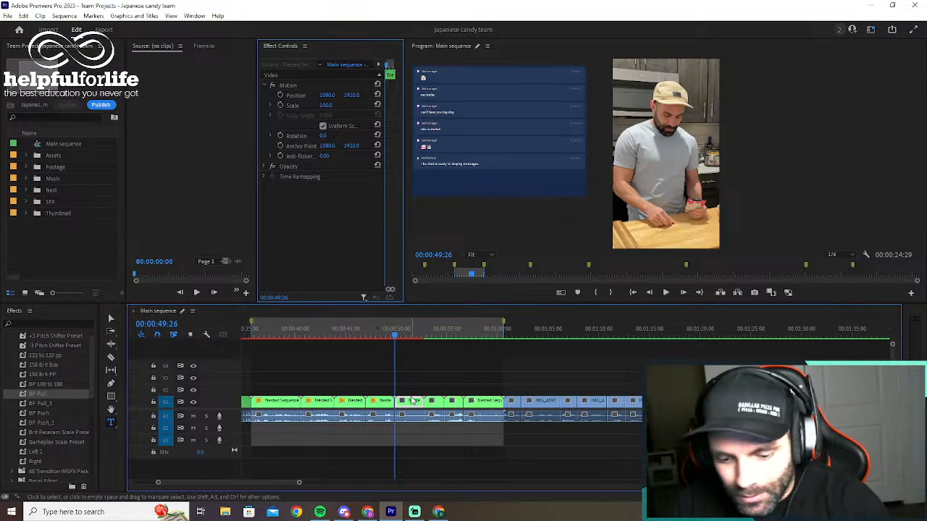
key("Delete")
key("ctrl+z")
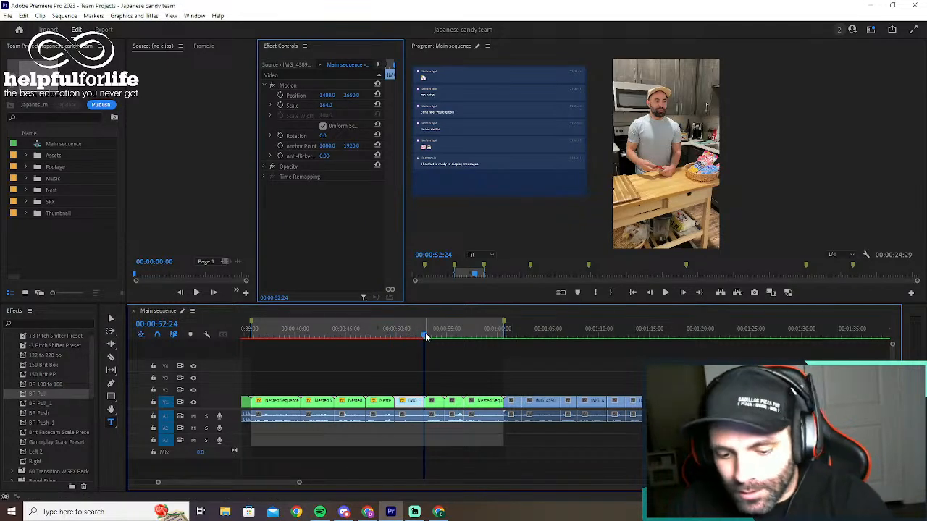
Add a frame hold to the IMG_4589 clip on the main sequence at 00:00:51:13
mouse_move(425, 336)
left_mouse_down()
mouse_move(397, 340)
mouse_move(412, 344)
left_mouse_up()
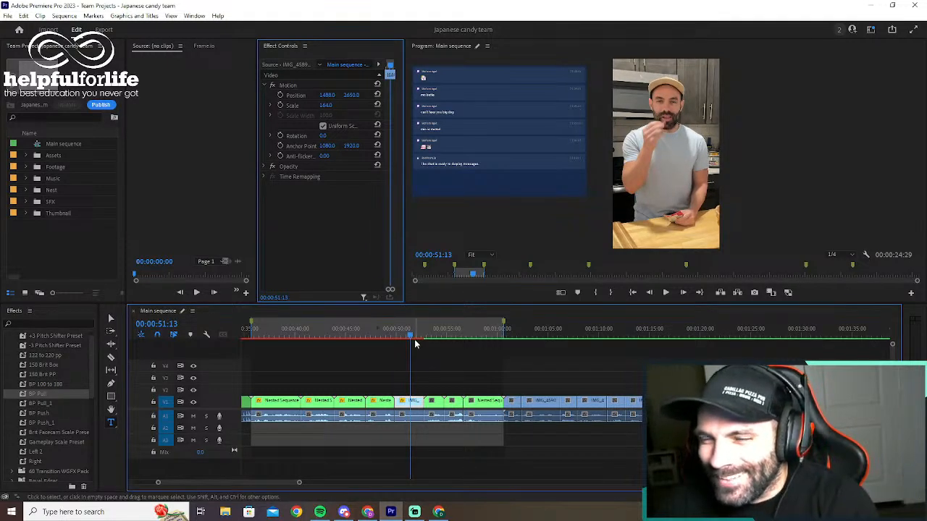
key("equal")
key("equal")
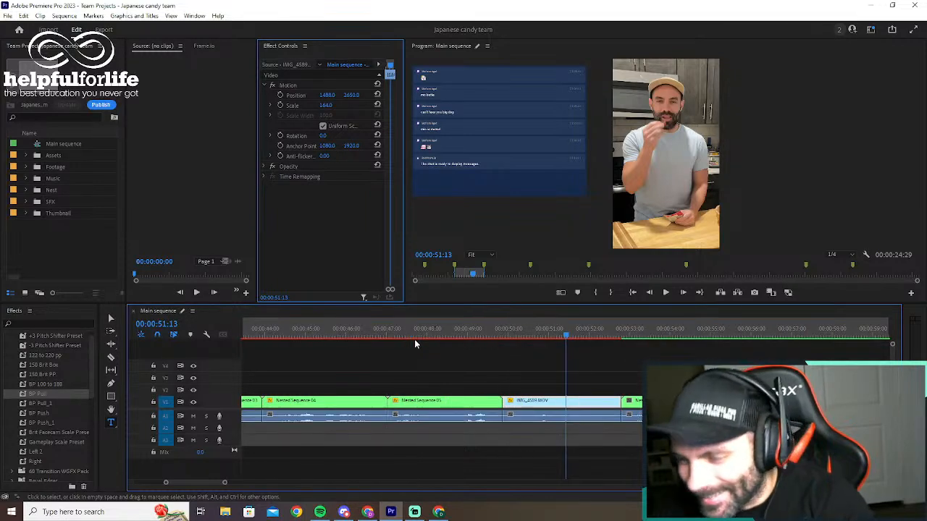
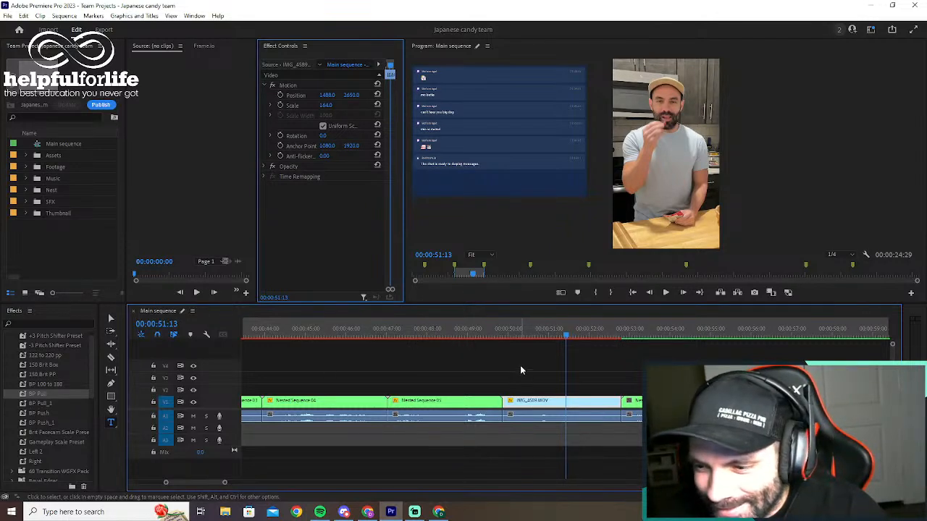
right_click(565, 400)
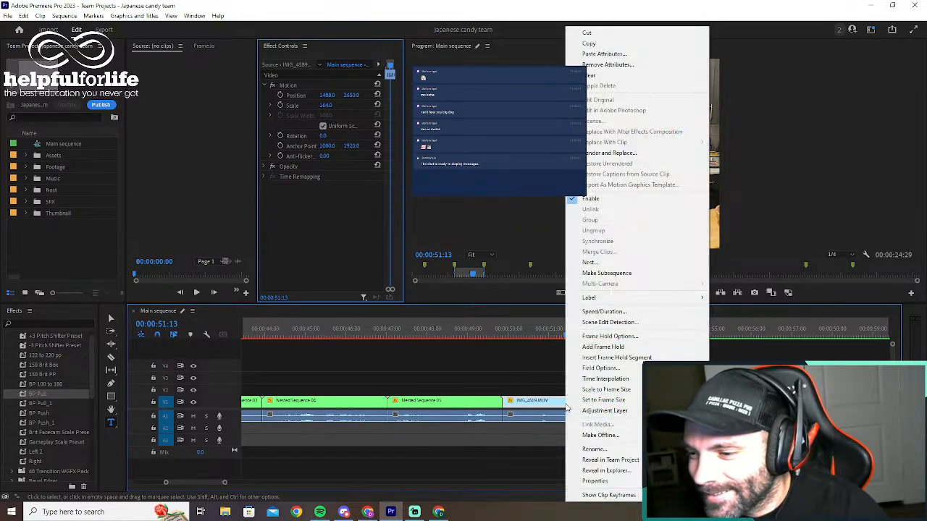
left_click(621, 348)
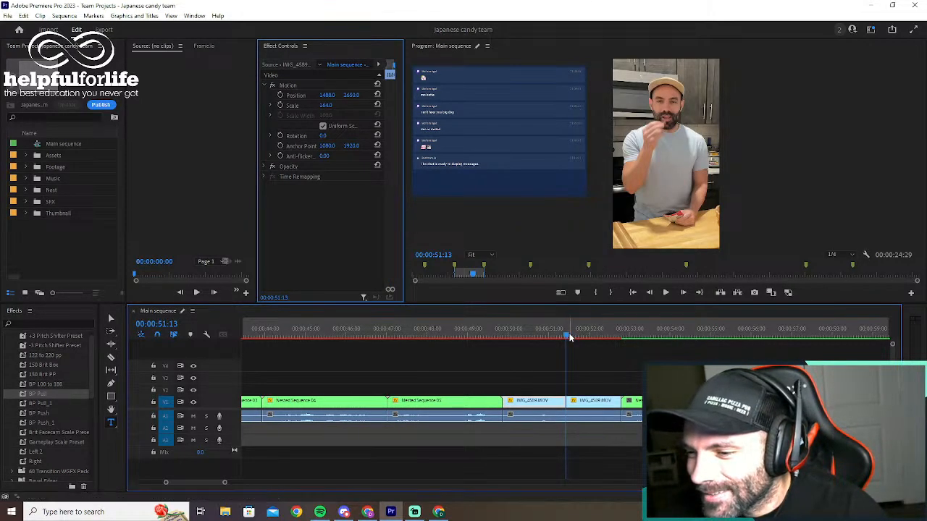
Split the frozen part of the IMG_4589 clip into short, roughly equal pieces, making the first cut at 00:00:51:20
mouse_move(568, 338)
left_mouse_down()
mouse_move(617, 341)
mouse_move(577, 345)
left_mouse_up()
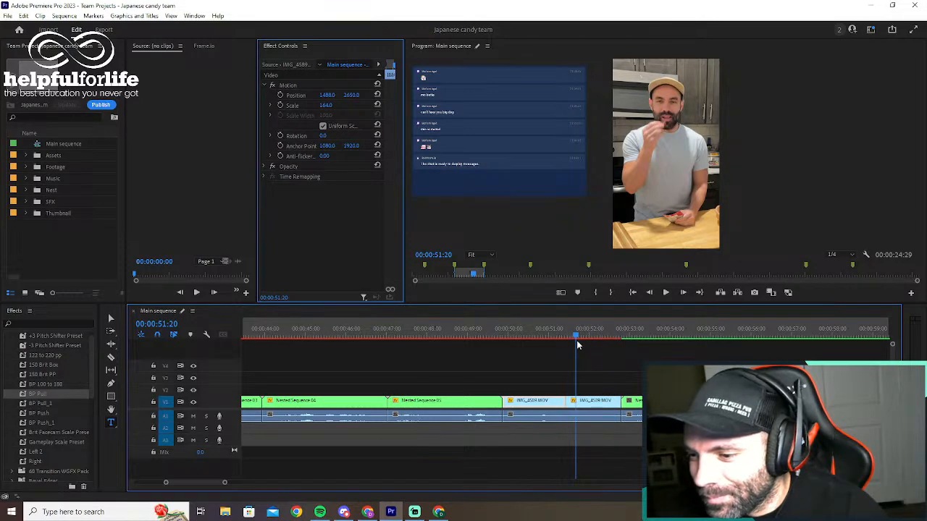
left_click(607, 346)
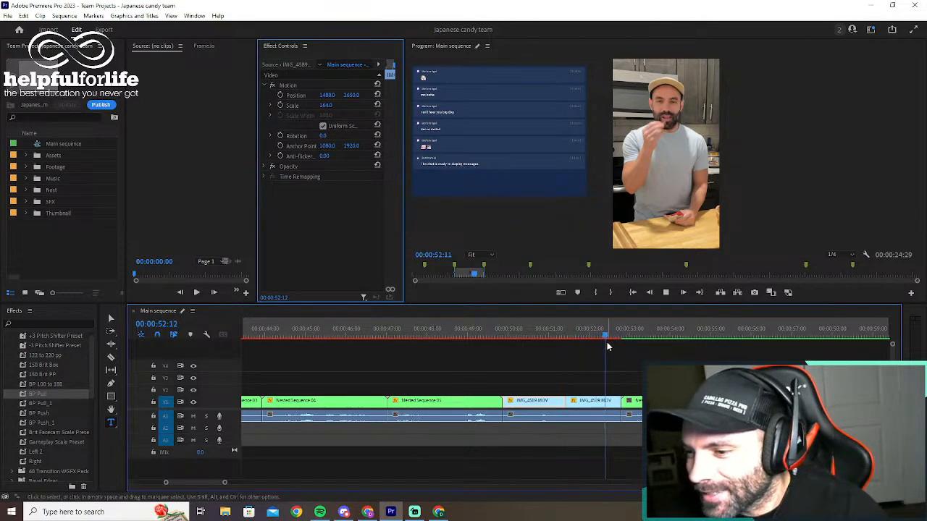
key("space")
left_click_drag(609, 334, 577, 338)
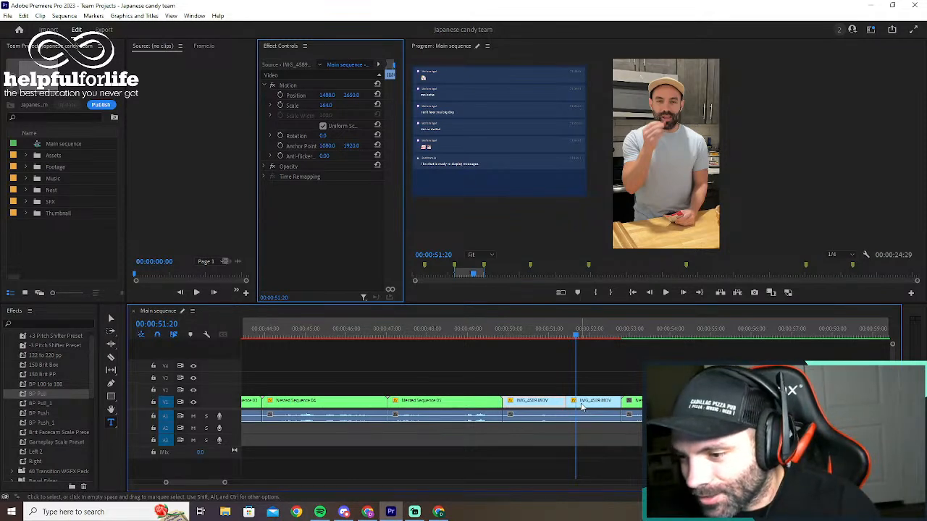
key("c")
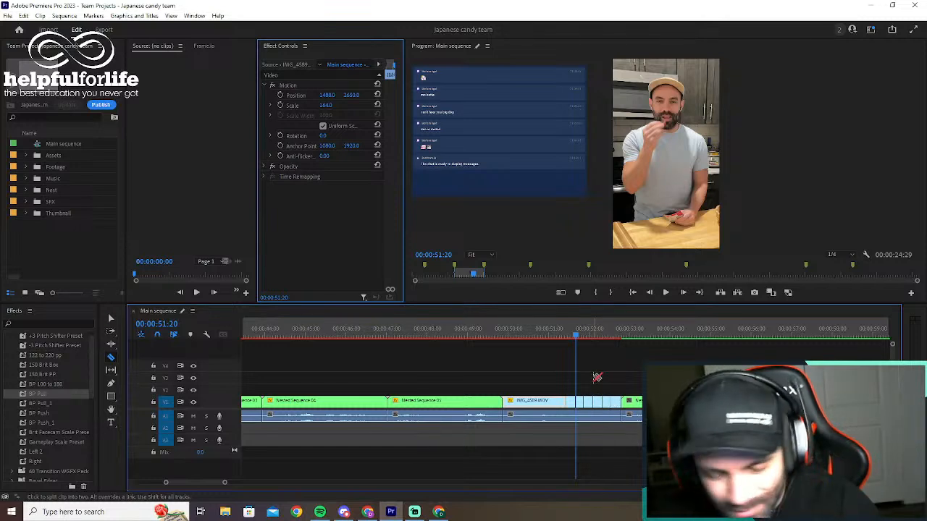
key("v")
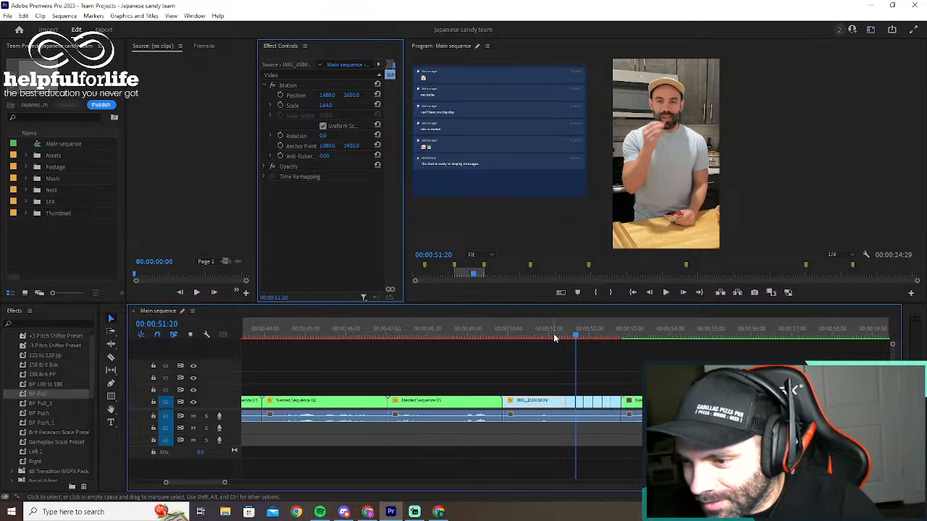
Play the main sequence from 00:00:48:26 through the split freeze frame to check its timing
left_click_drag(555, 338, 463, 347)
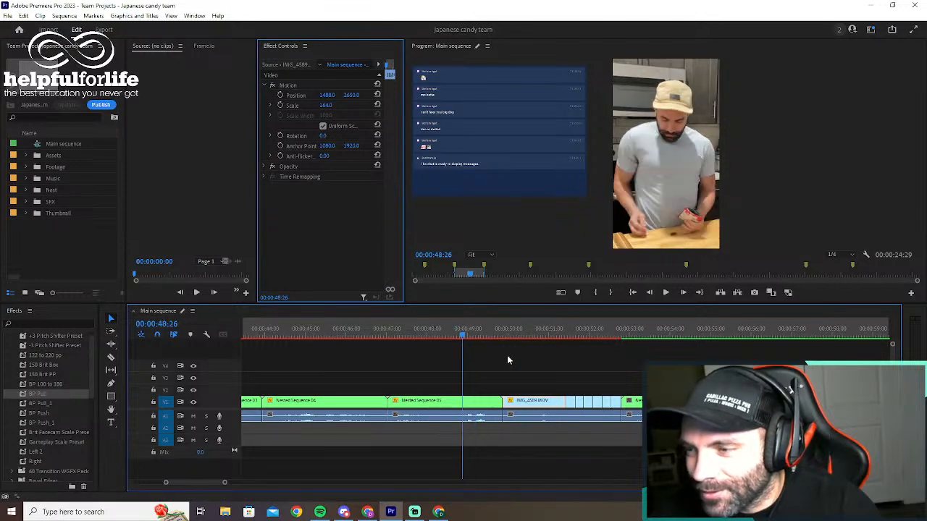
key("space")
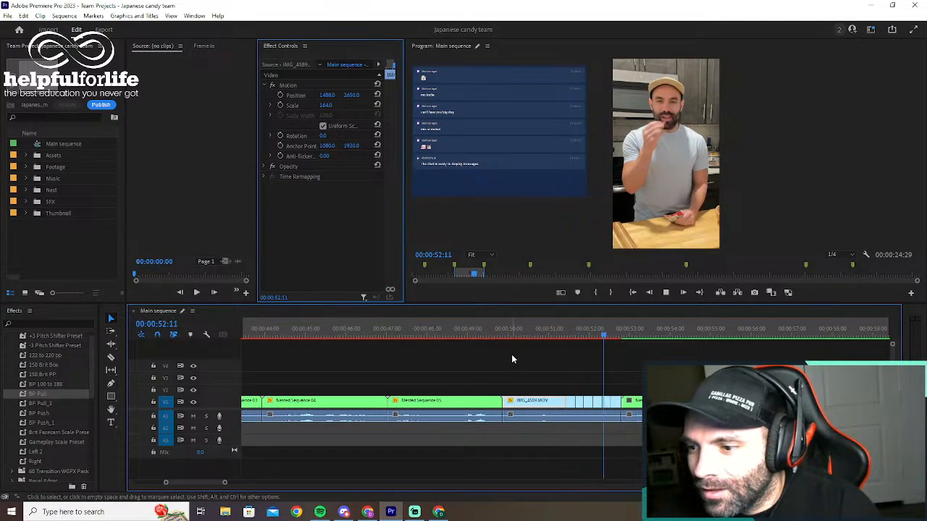
left_click_drag(644, 331, 576, 345)
Nest the moving part of the clip as Nested Sequence 10 and the first frozen piece as Nested Sequence 11
left_click(531, 386)
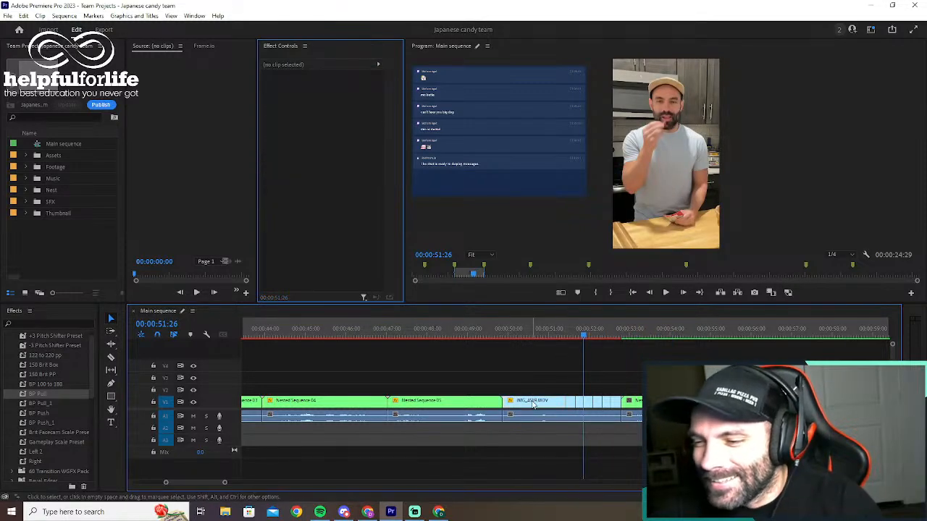
left_click(532, 398)
key("alt+n")
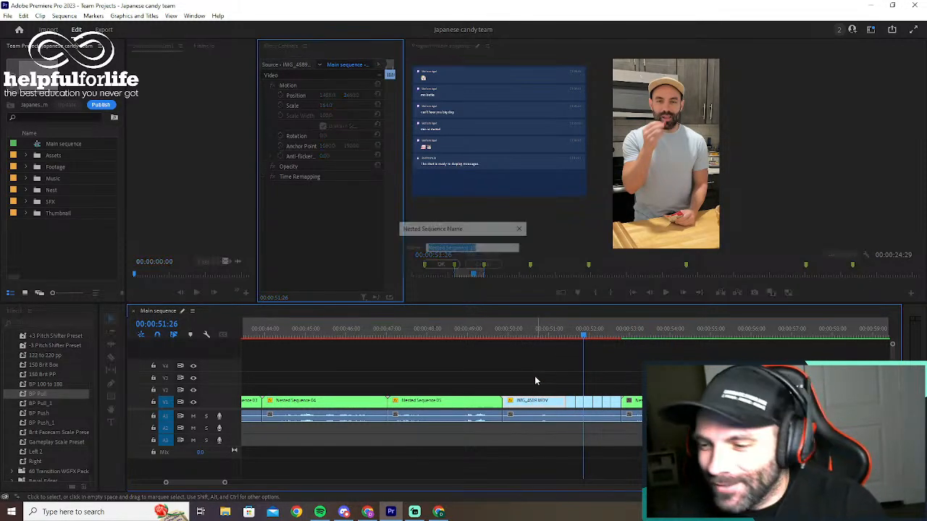
left_click(441, 265)
left_click(572, 406)
key("alt+n")
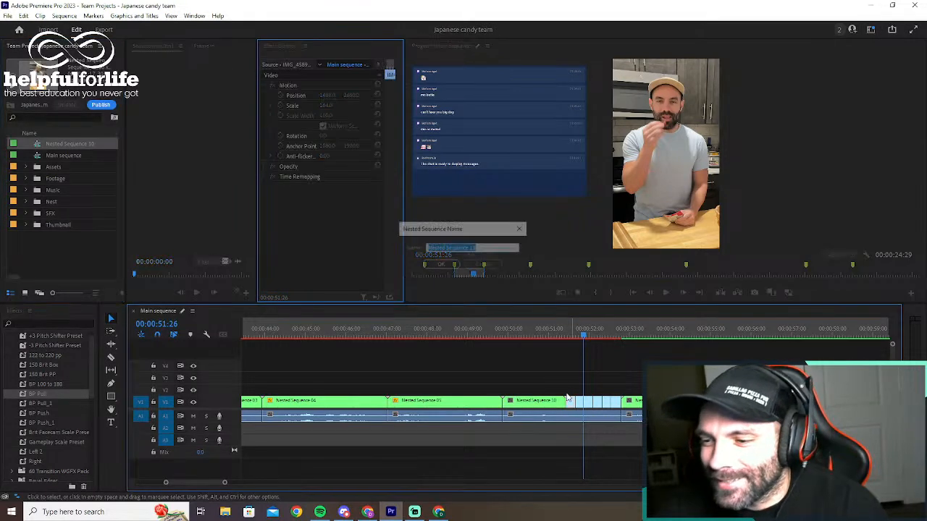
left_click(441, 265)
Nest the next three frozen pieces separately as Nested Sequence 12, Nested Sequence 13 and Nested Sequence 14
left_click(579, 403)
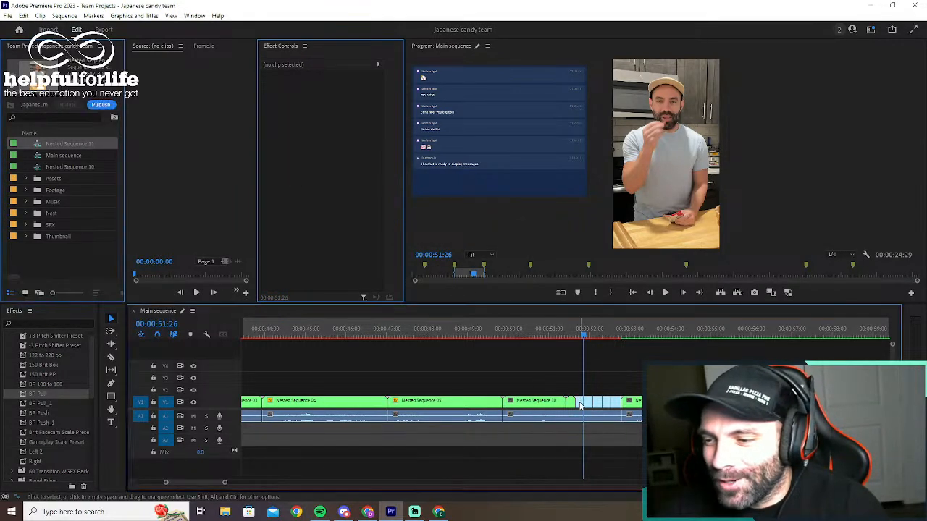
key("alt+n")
left_click(441, 265)
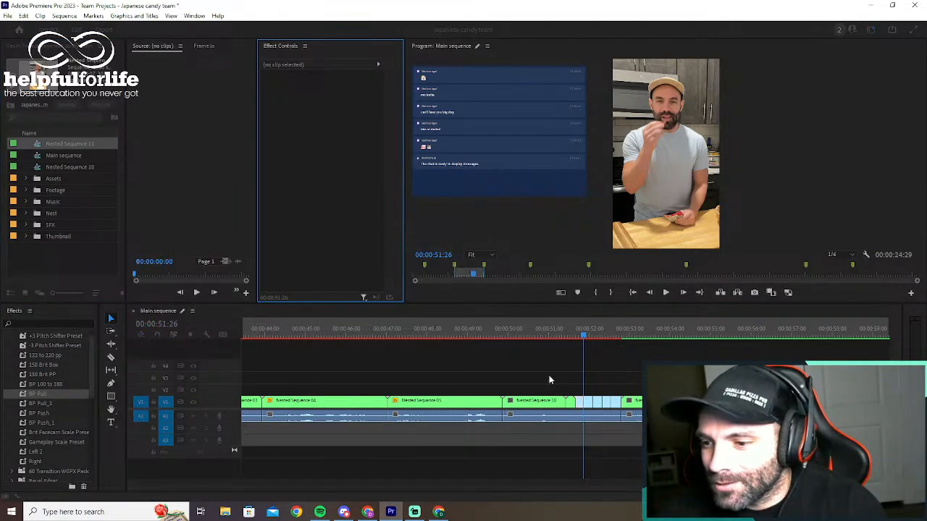
left_click(587, 402)
key("alt+n")
left_click(439, 267)
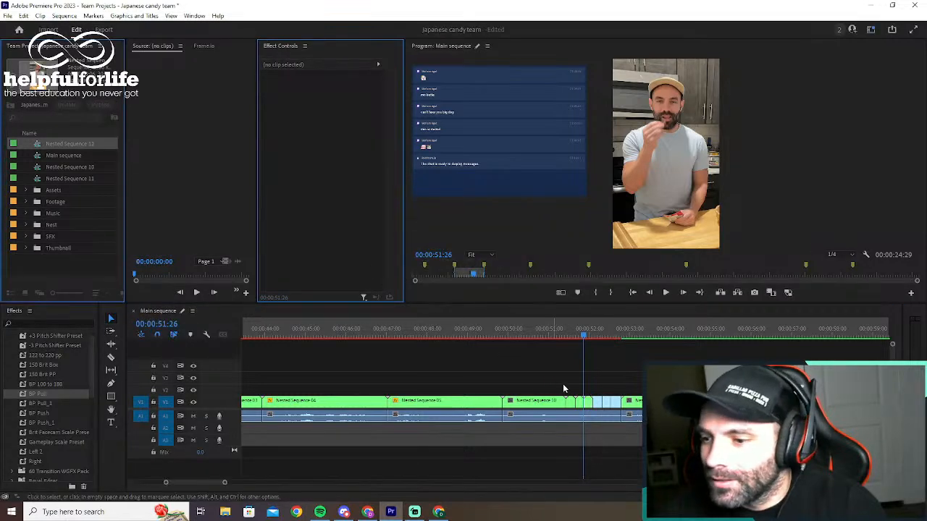
left_click(599, 402)
key("alt+n")
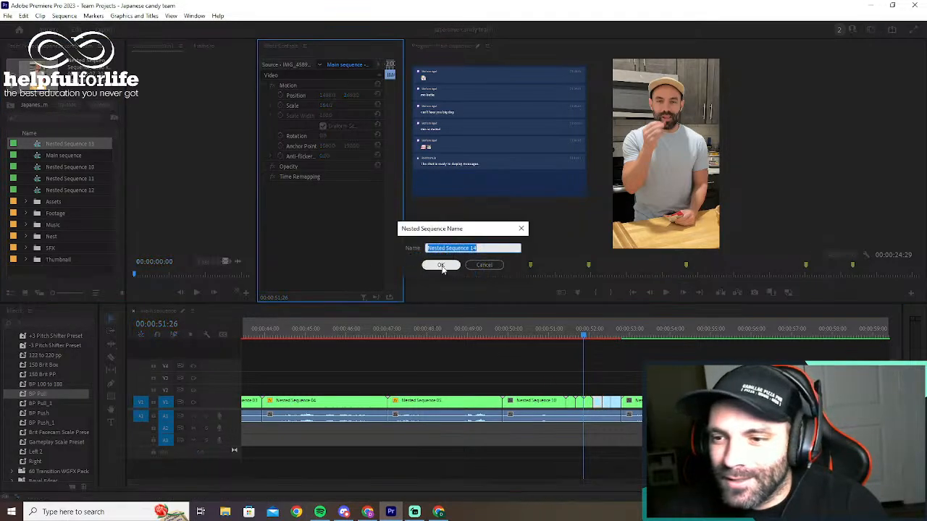
Nest each of the last three short clips following Nested Sequence 10 as its own sequence, keeping the default names
left_click(441, 265)
left_click(608, 402)
key("alt+n")
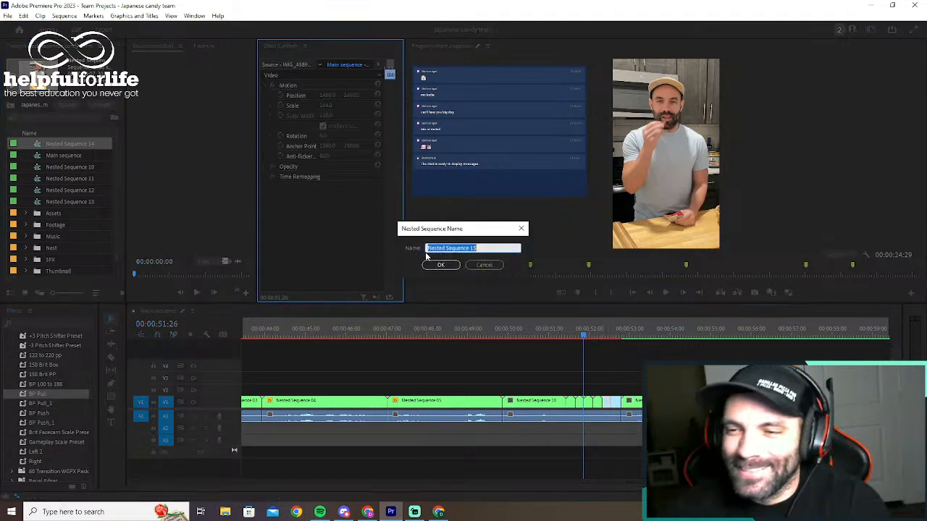
left_click(440, 265)
left_click(615, 406)
key("alt+n")
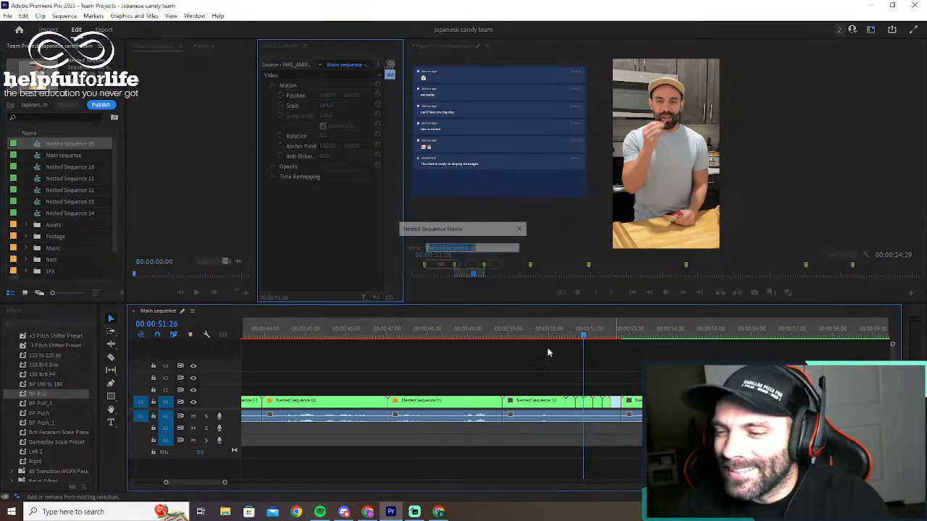
left_click(441, 265)
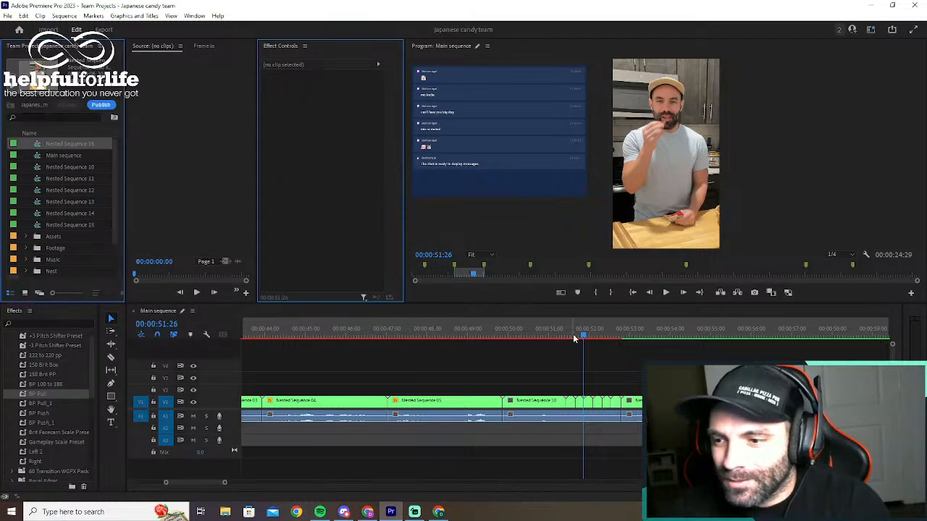
Apply the BP Push preset to the Nested Sequence 10 clip and scrub through it to preview the zoom
left_click(546, 336)
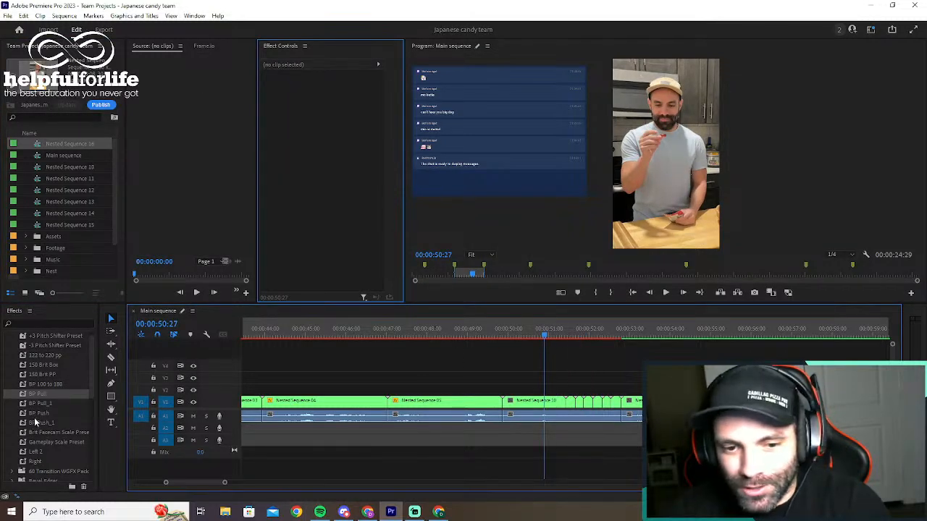
left_click_drag(36, 417, 519, 404)
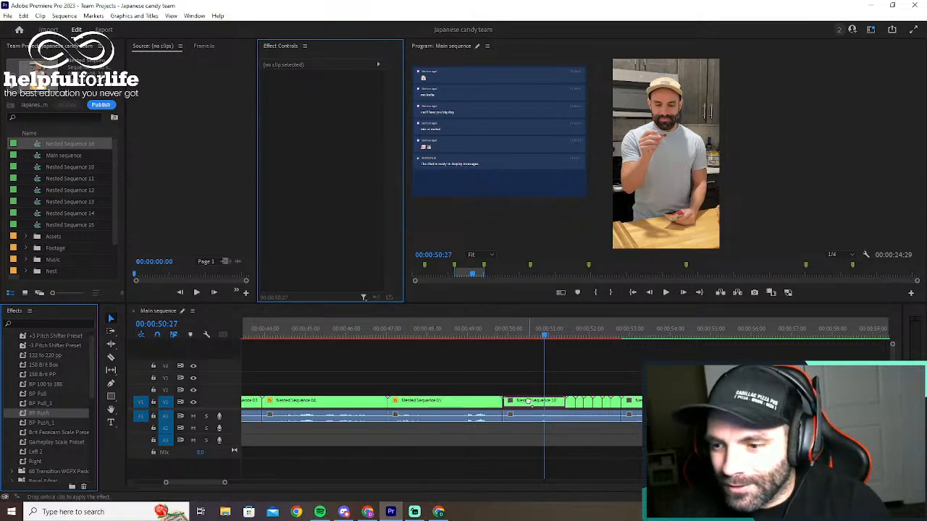
left_click(530, 404)
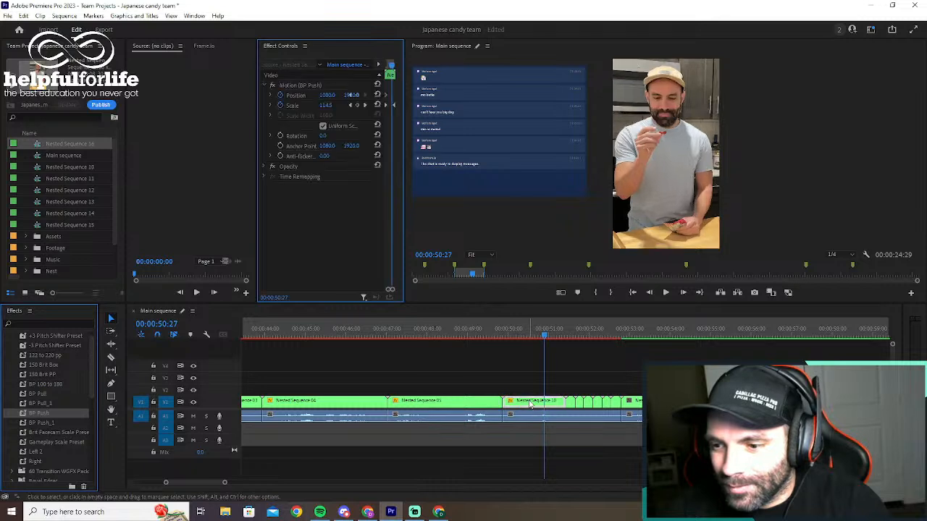
left_click(536, 335)
left_click_drag(549, 336, 569, 339)
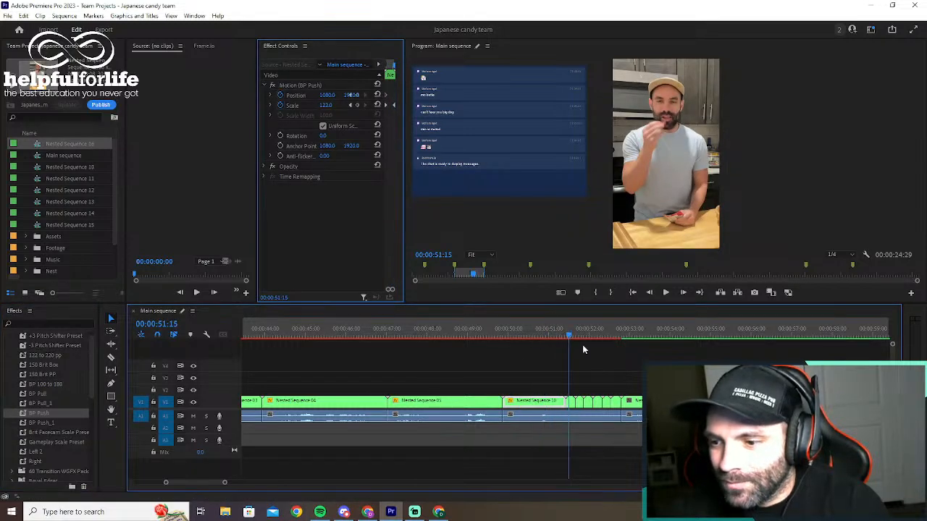
left_click(592, 354)
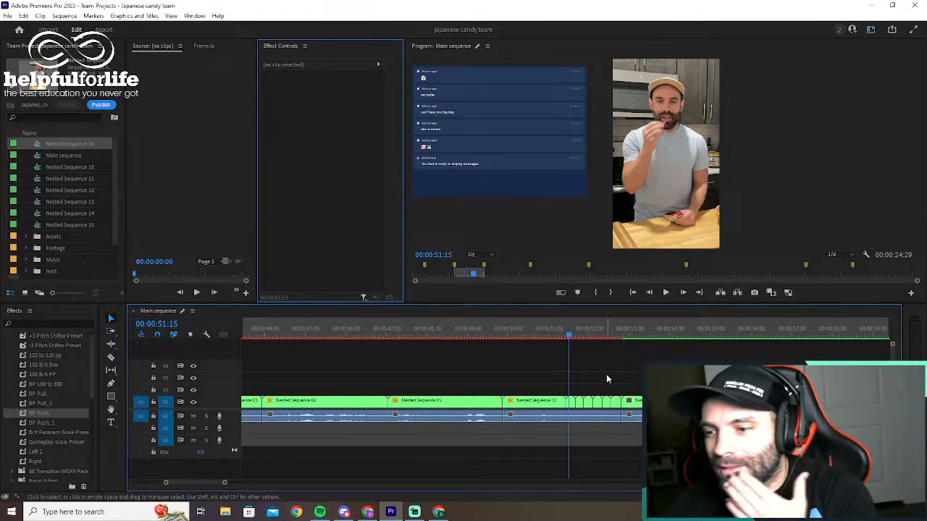
Turn the first short clip after Nested Sequence 10 black and white in the Color workspace by setting its Lumetri saturation to 0
left_click(572, 409)
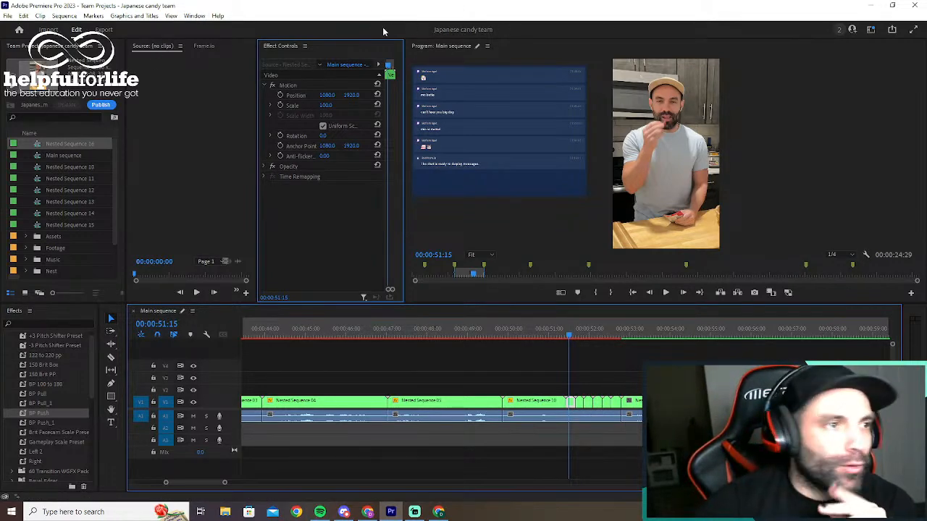
left_click(193, 17)
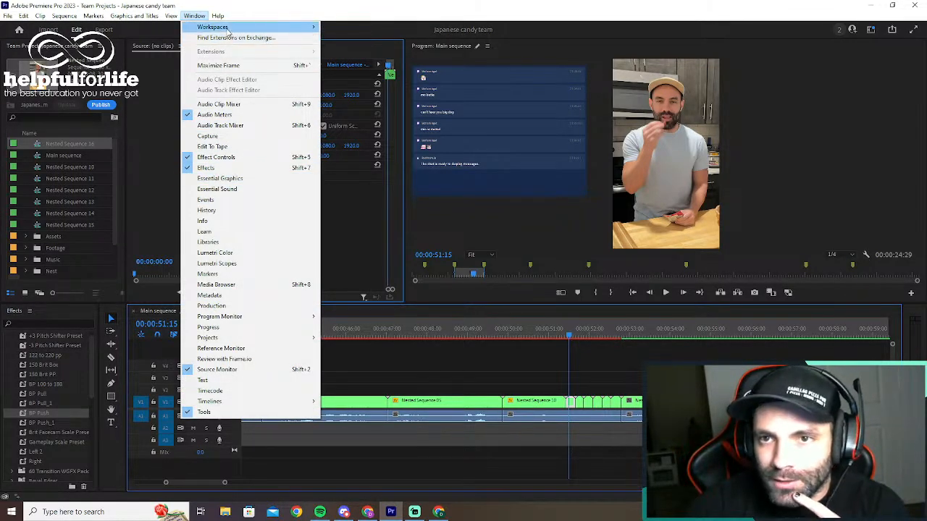
mouse_move(229, 29)
left_click(344, 70)
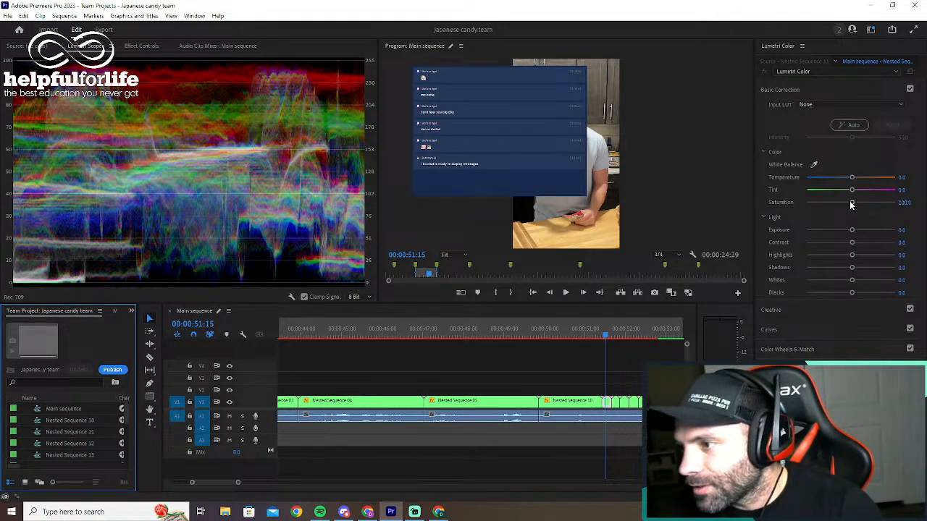
left_click_drag(852, 203, 751, 214)
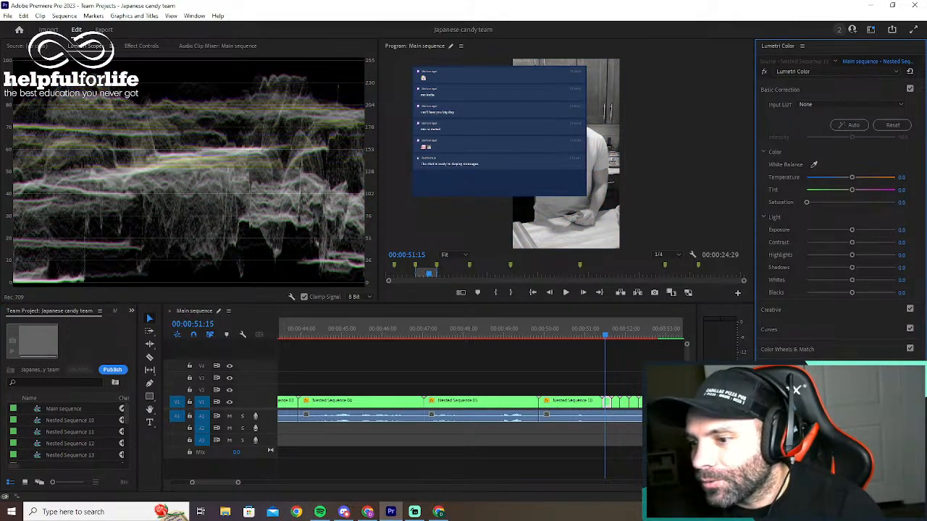
Switch back to the editing workspace with the Effects and Effect Controls panels
left_click(196, 16)
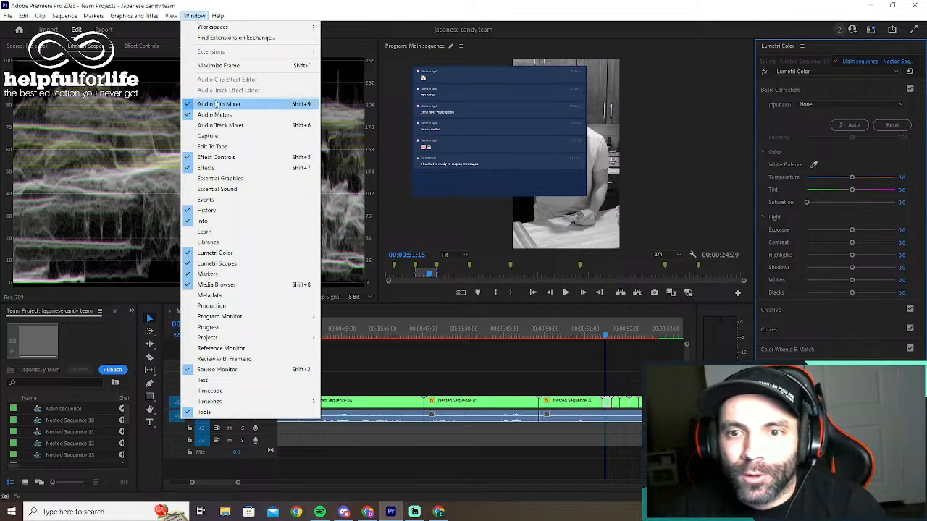
mouse_move(204, 28)
left_click(345, 81)
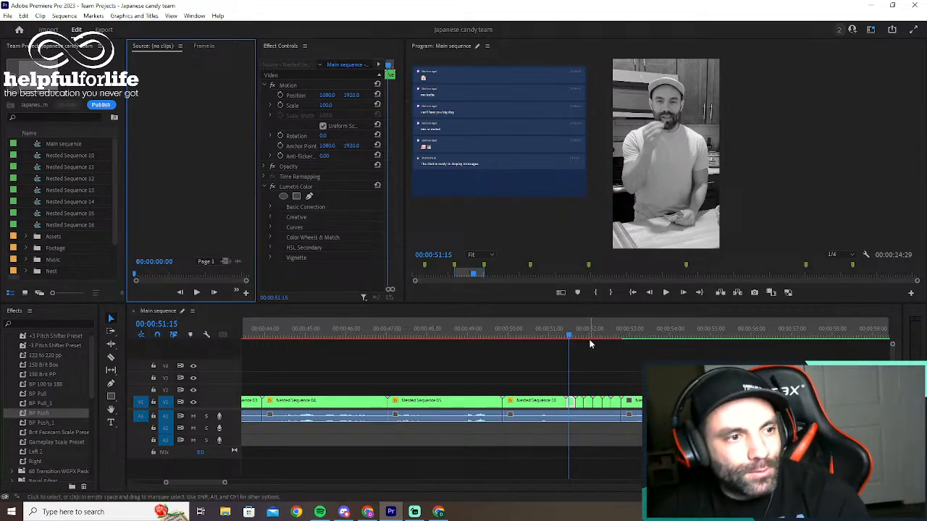
Try pasting the previously copied attributes onto the second short clip, check it in the preview, and undo the paste
key("=")
key("=")
key("minus")
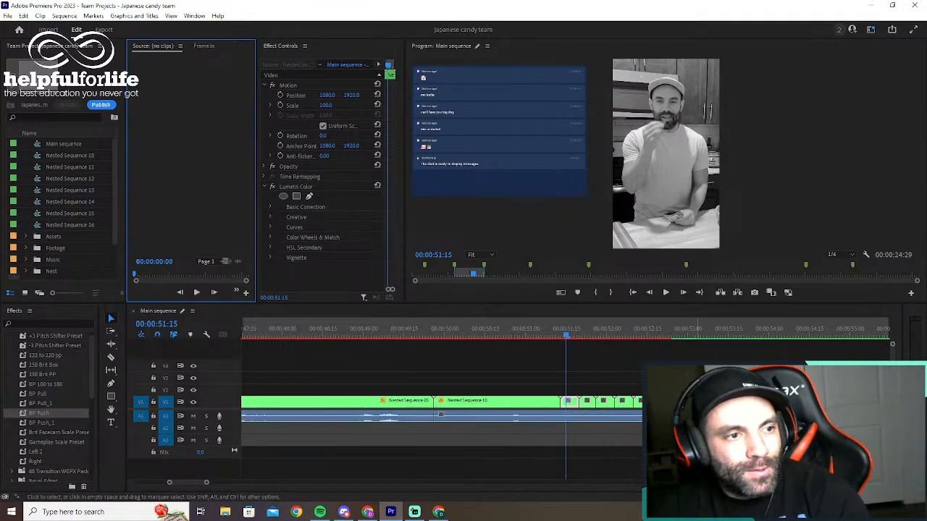
left_click(590, 408)
right_click(590, 408)
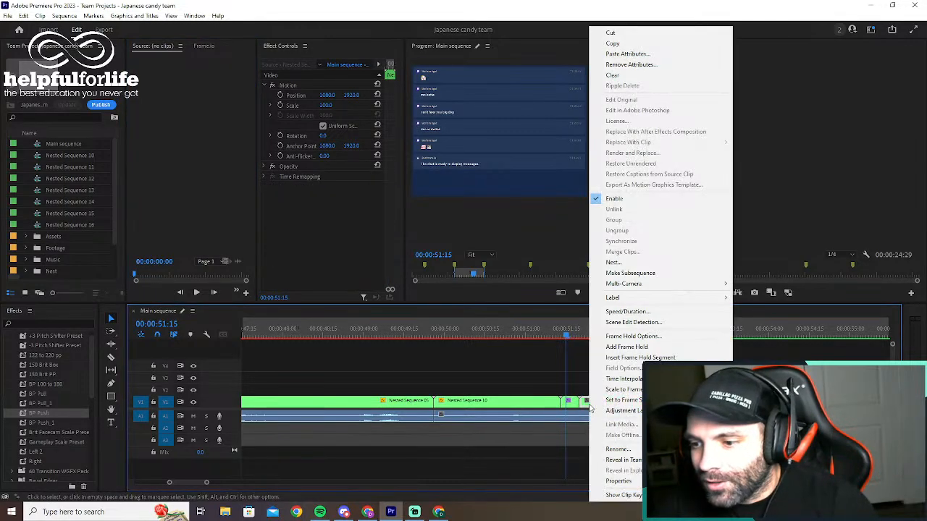
left_click(630, 54)
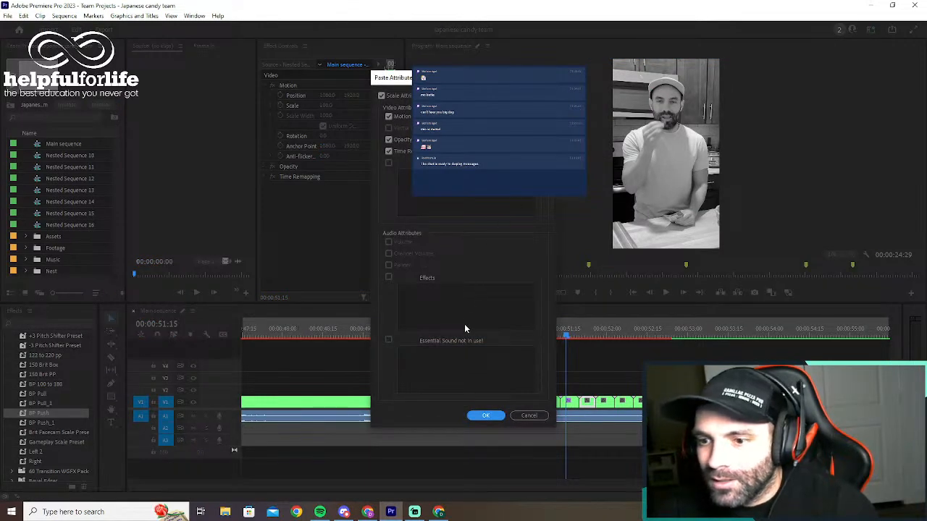
left_click(485, 415)
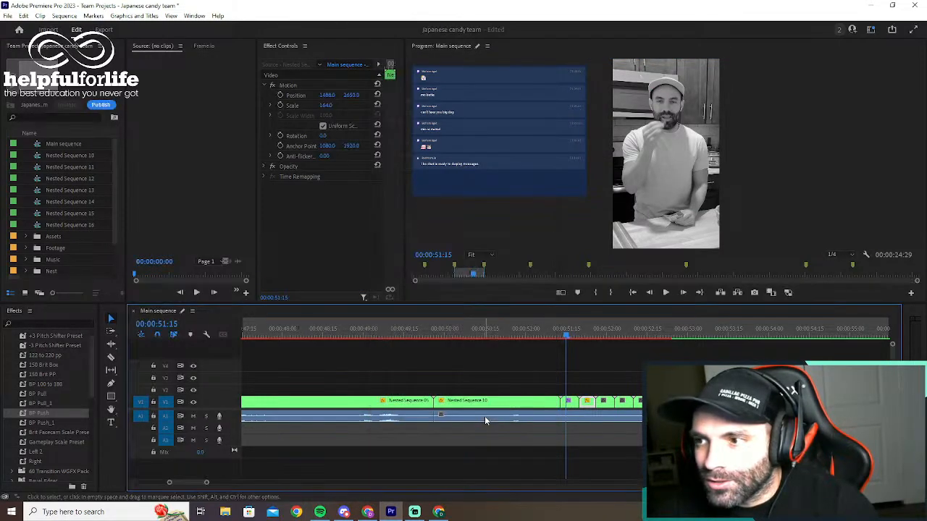
left_click_drag(571, 335, 593, 337)
key("ctrl+z")
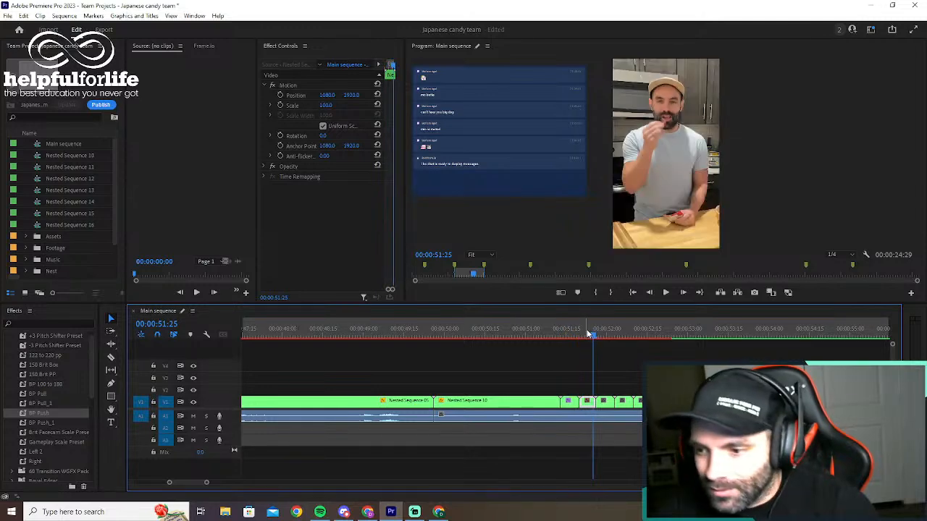
right_click(575, 407)
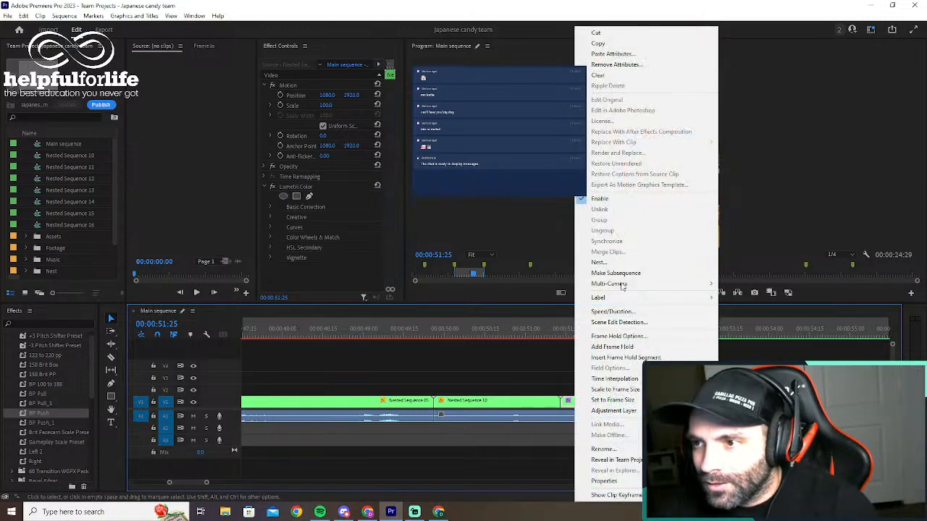
left_click(597, 44)
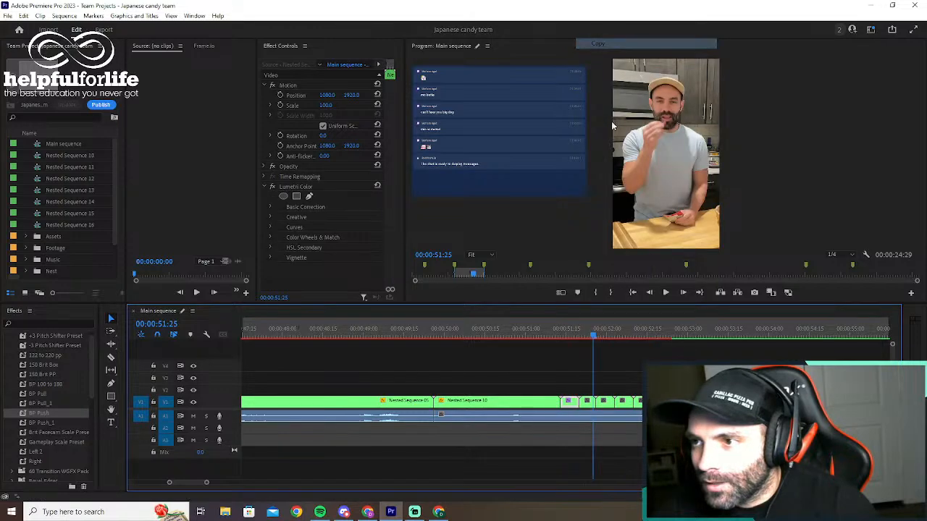
right_click(592, 403)
left_click(591, 405)
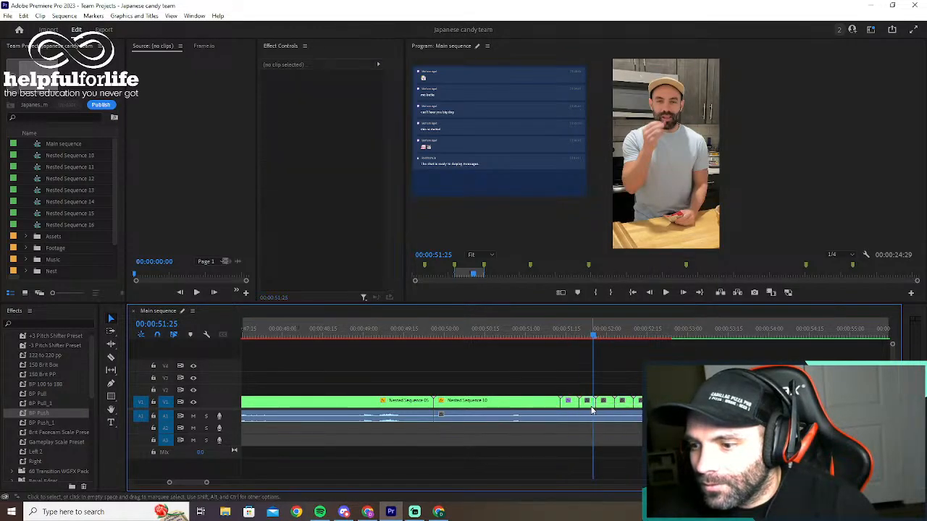
right_click(591, 409)
left_click(630, 55)
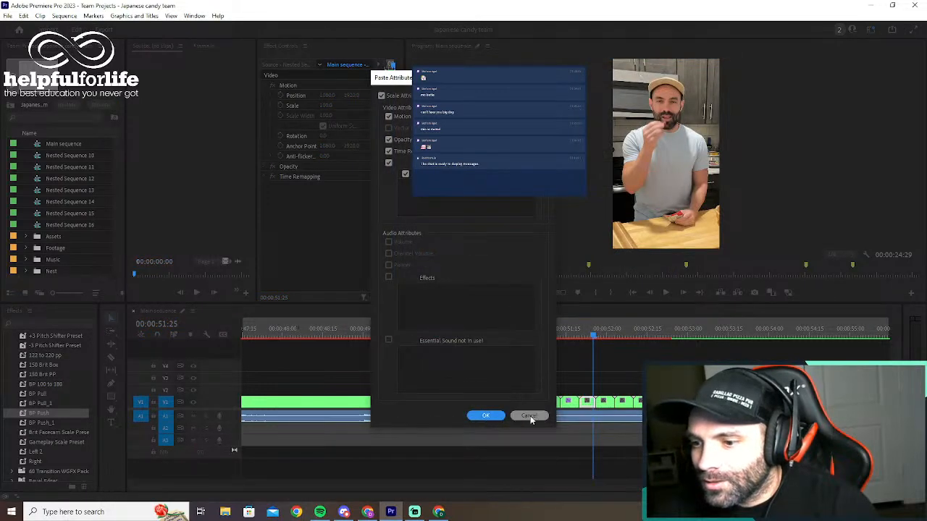
left_click(529, 416)
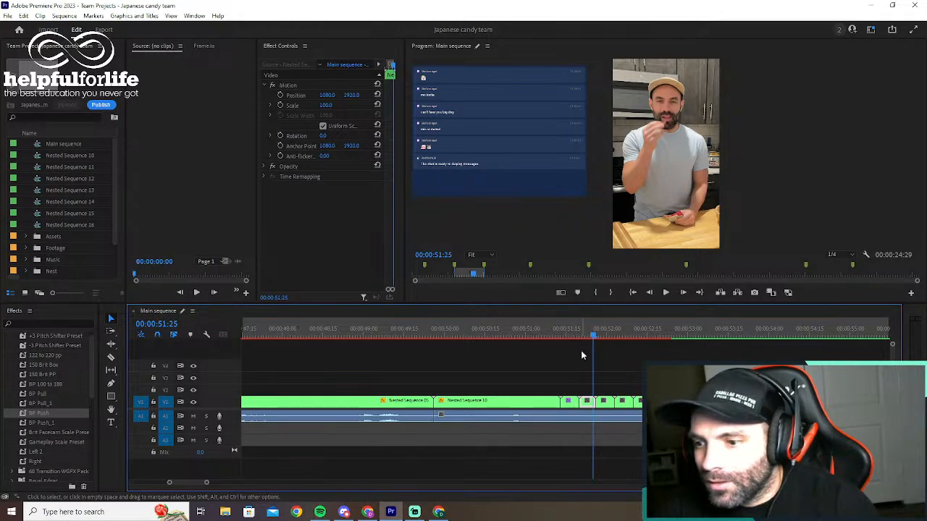
Copy the Lumetri Color effect from the first short black-and-white clip and paste it onto the second short clip
left_click_drag(580, 333, 571, 336)
left_click(577, 407)
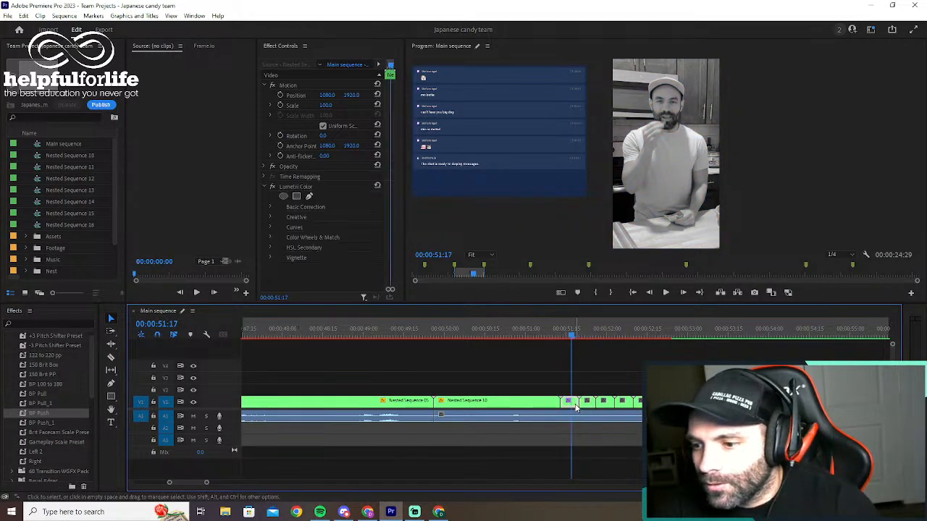
left_click(295, 187)
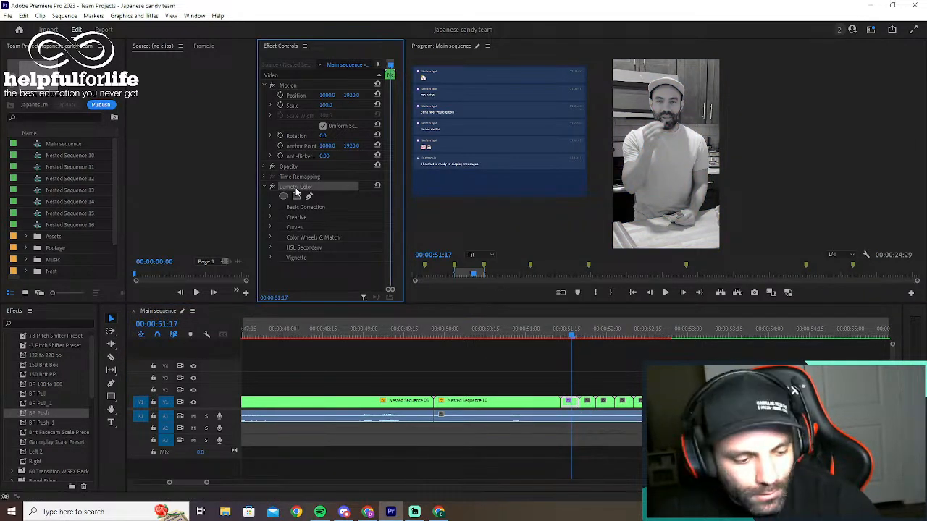
left_click(589, 407)
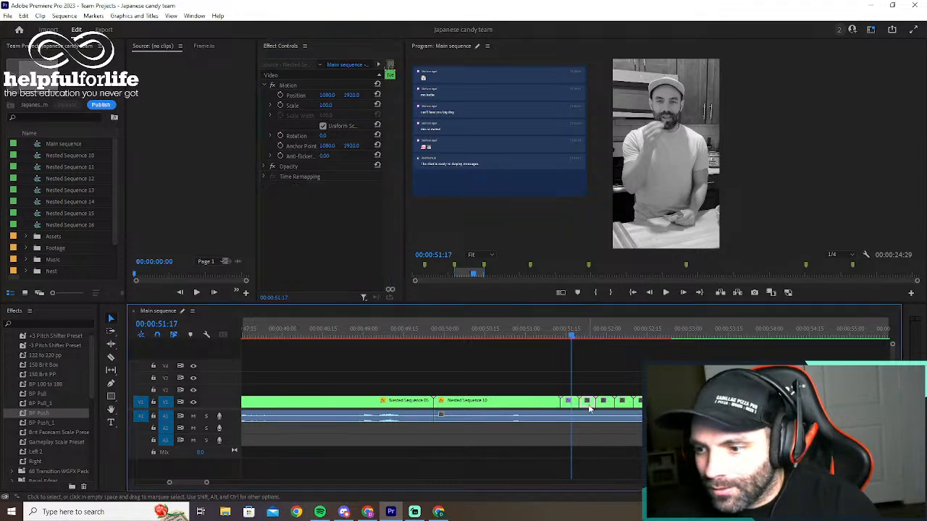
key("ctrl+v")
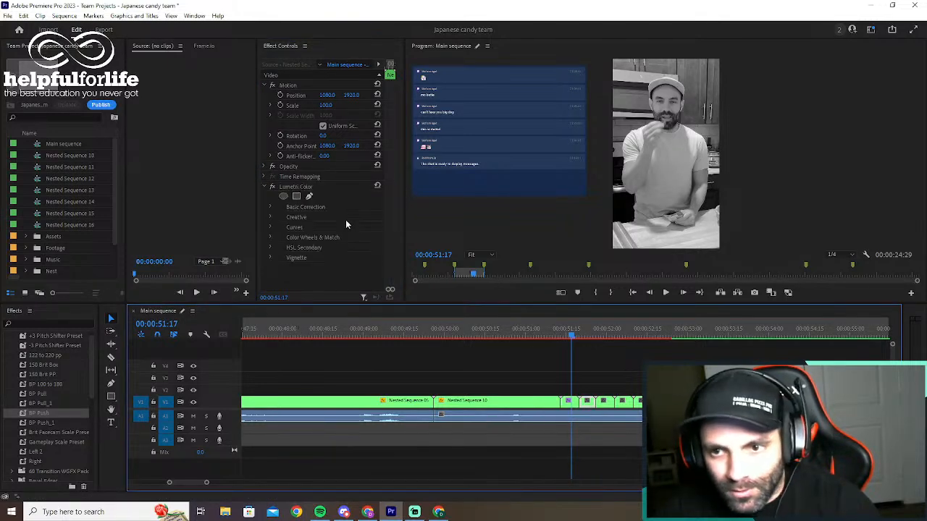
Paste the copied Lumetri Color effect onto the third, fourth and fifth short clips after Nested Sequence 10
left_click_drag(572, 334, 602, 338)
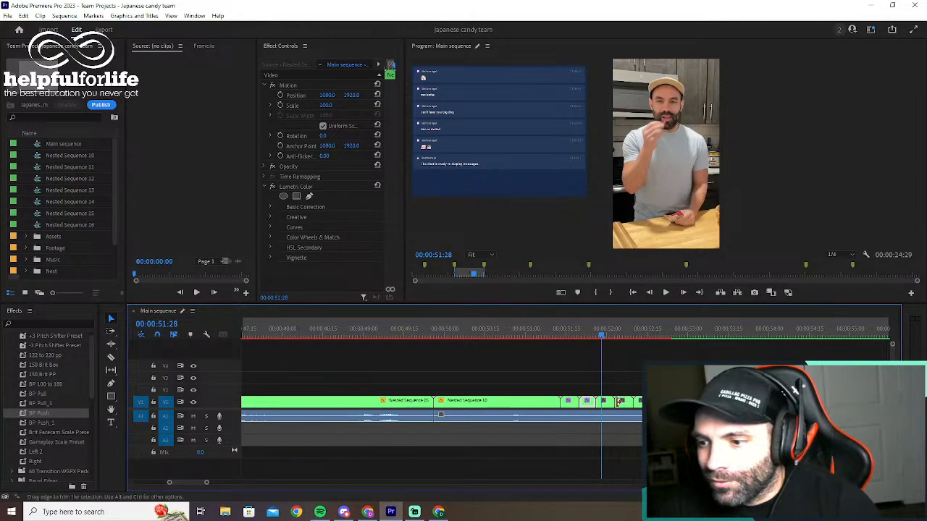
left_click(608, 403)
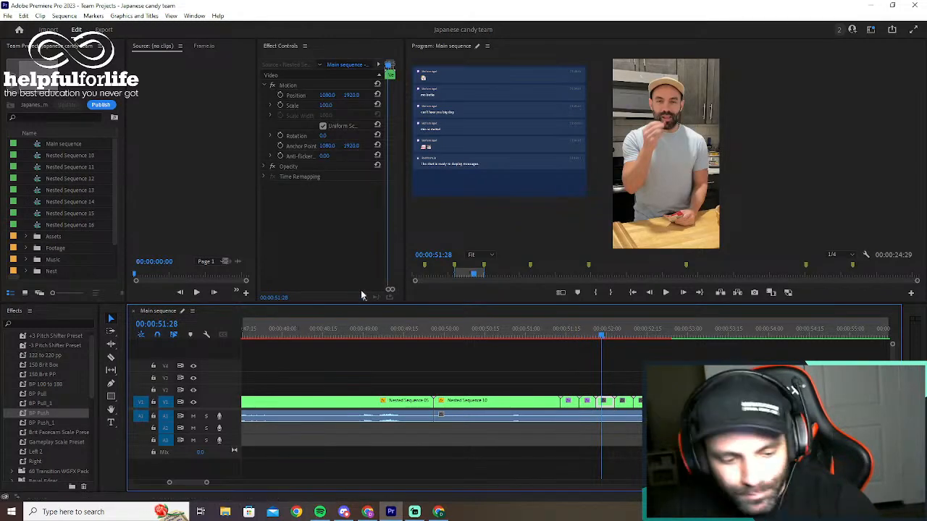
left_click_drag(601, 333, 625, 342)
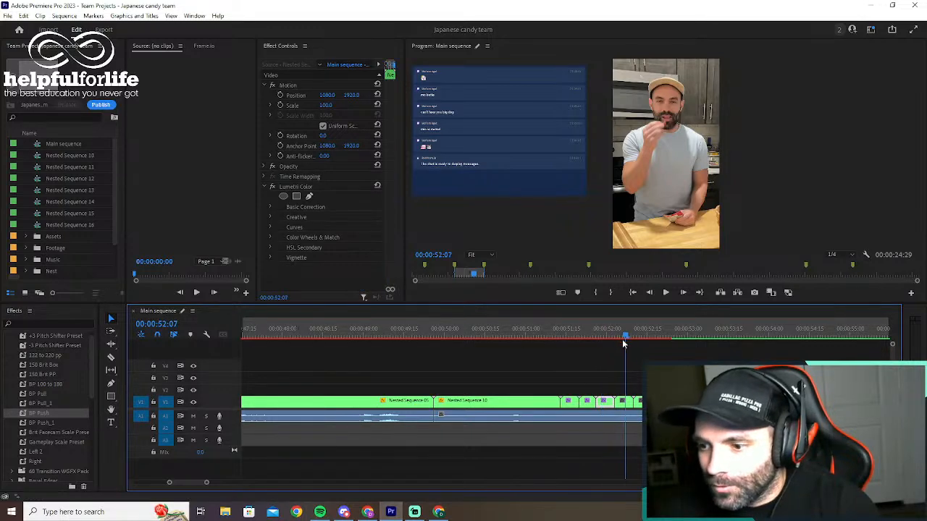
left_click(630, 407)
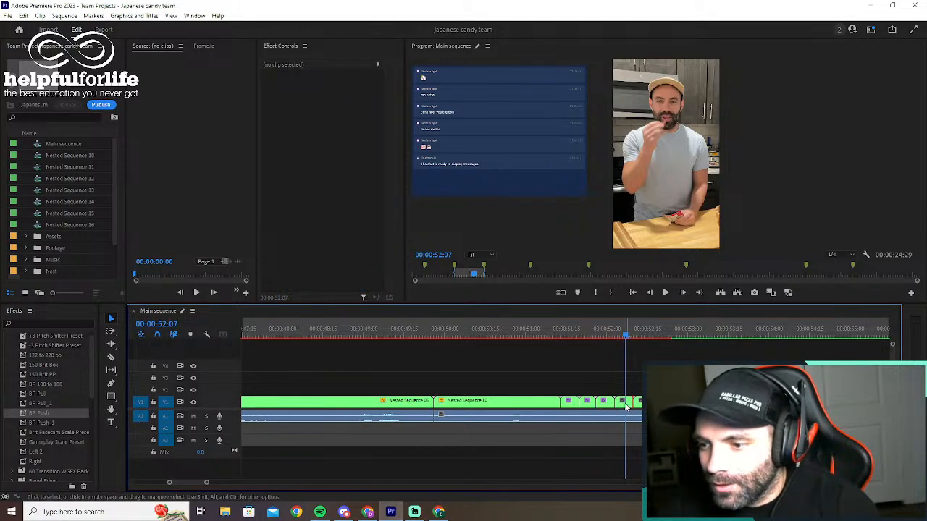
left_click(626, 405)
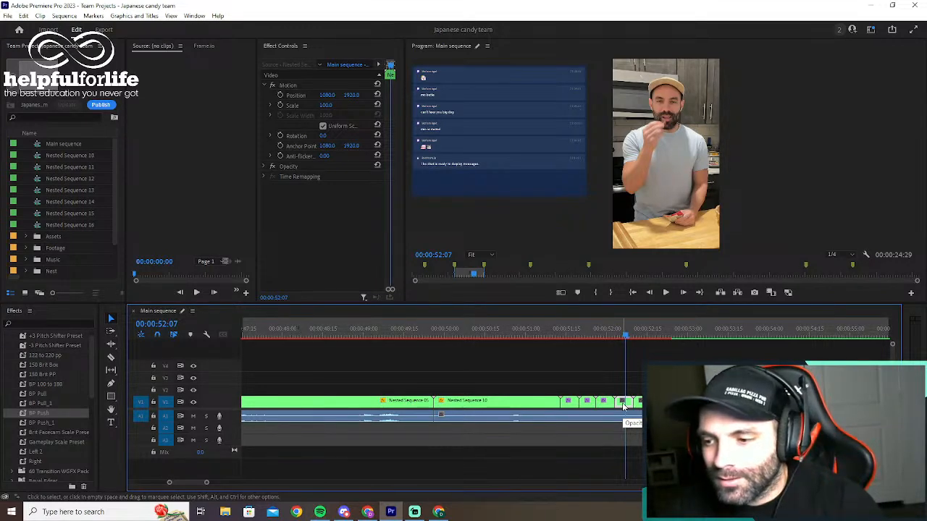
key("ctrl+v")
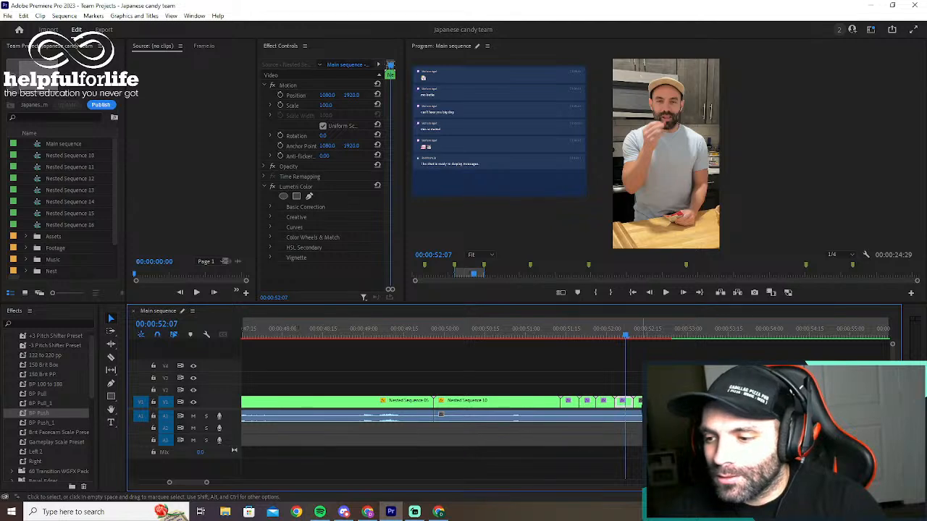
left_click(644, 407)
key("ctrl+v")
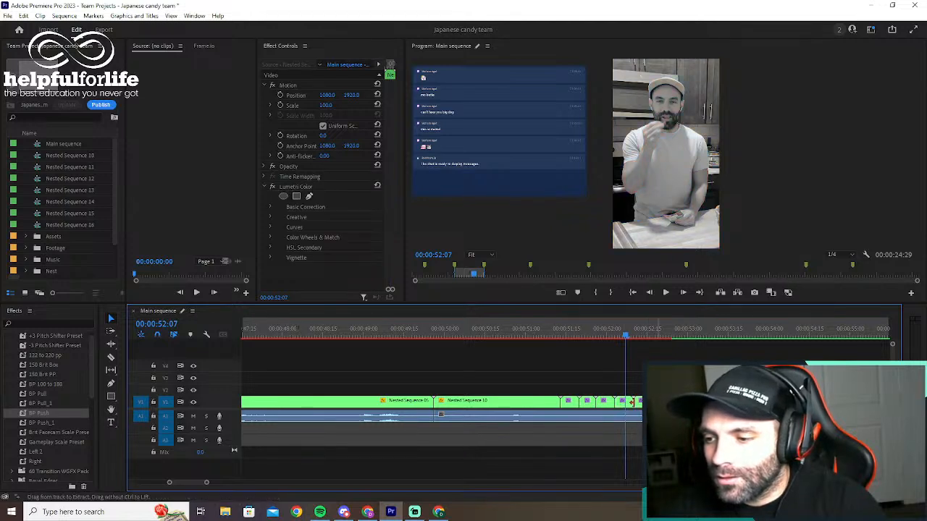
Move Nested Sequences 10 through 16 into the Nest bin in the project and collapse the SFX bin
left_click_drag(626, 338, 569, 337)
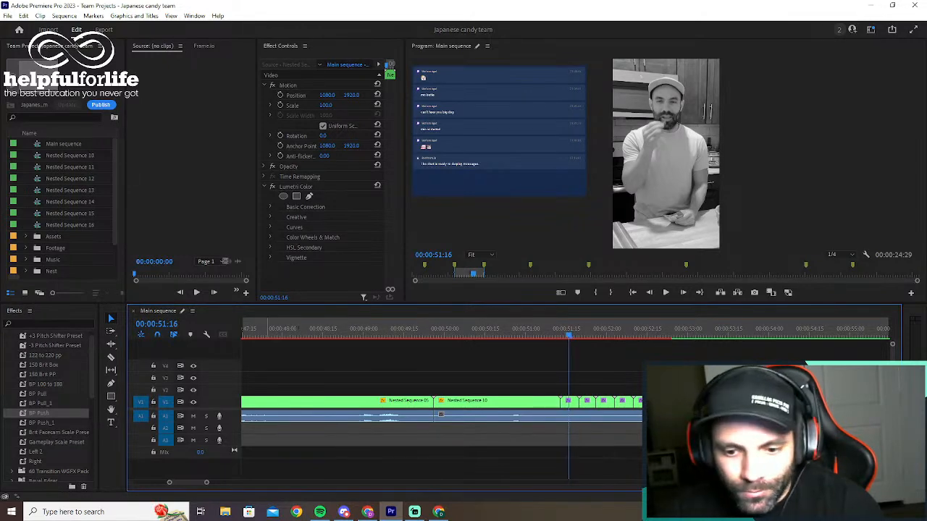
left_click(81, 227)
left_click(71, 157, "shift")
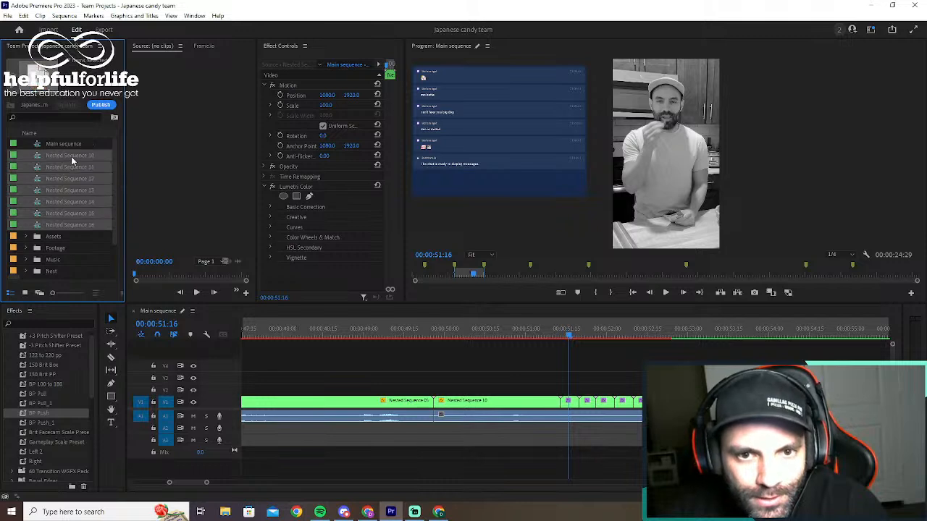
left_click_drag(71, 157, 54, 275)
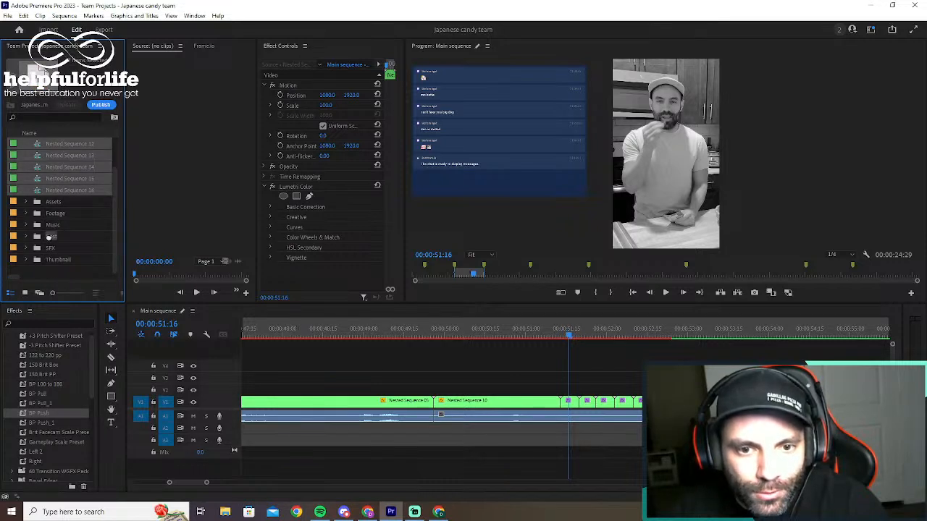
left_click_drag(49, 237, 50, 235)
left_click(26, 202)
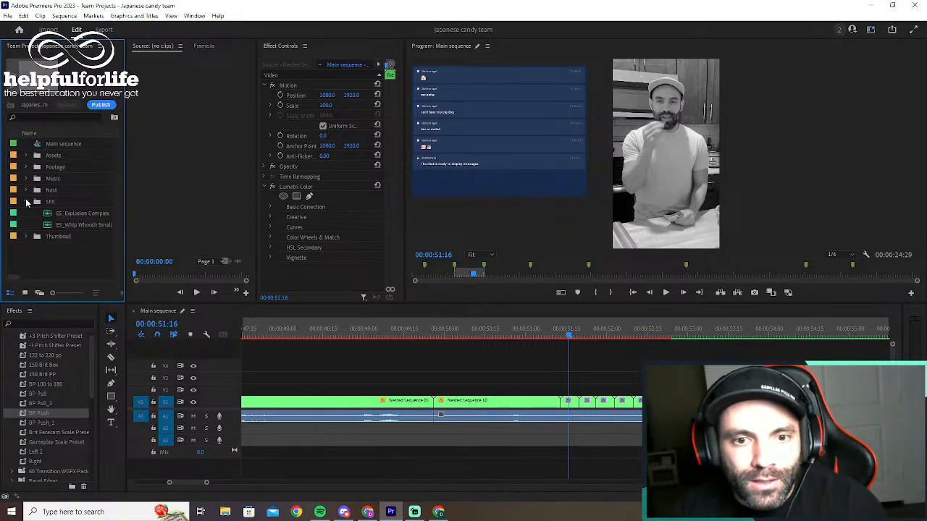
left_click(27, 202)
left_click(26, 203)
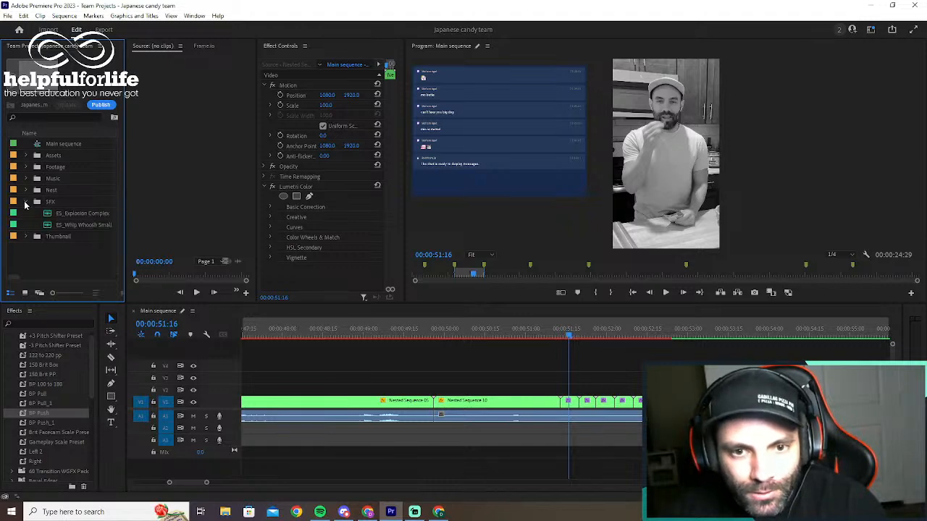
left_click(26, 202)
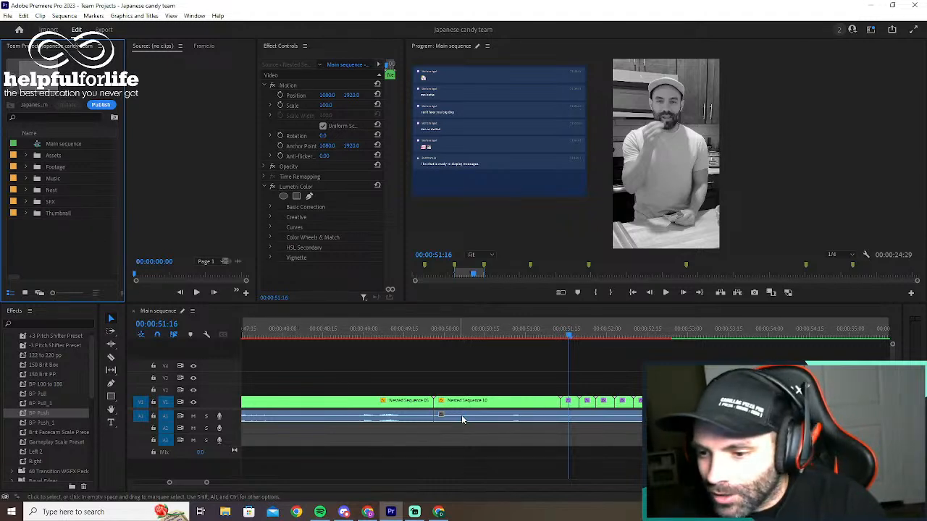
Split the A1 audio at the start of the sound burst beneath Nested Sequence 05, at about 00:00:49:06, and copy that piece
left_click(515, 332)
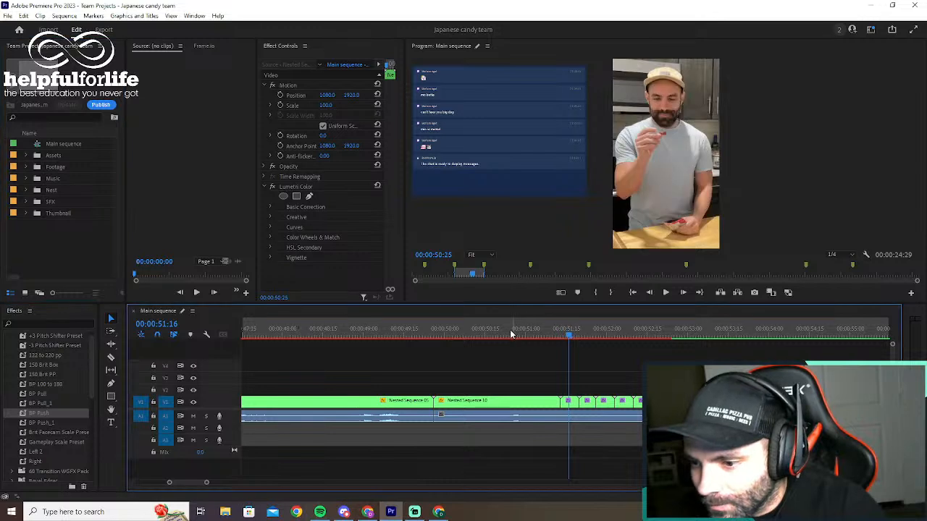
key("space")
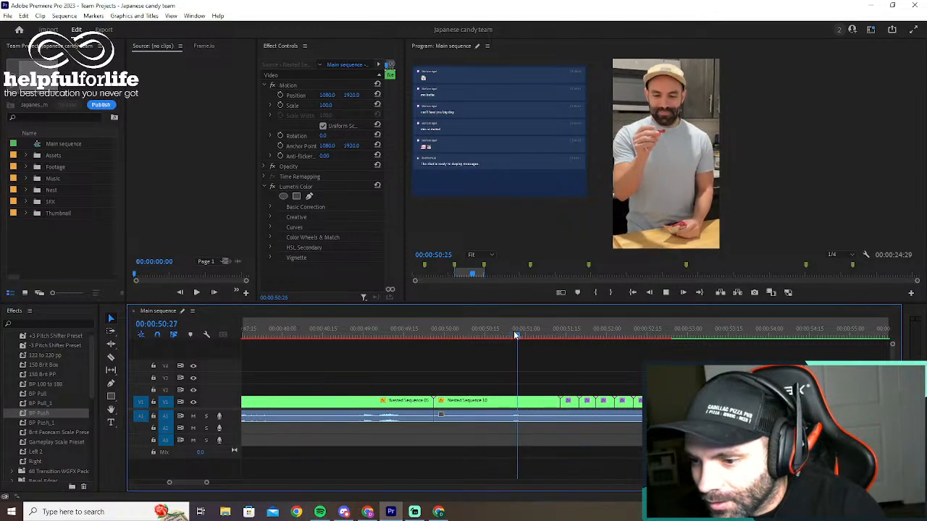
key("space")
left_click(380, 337)
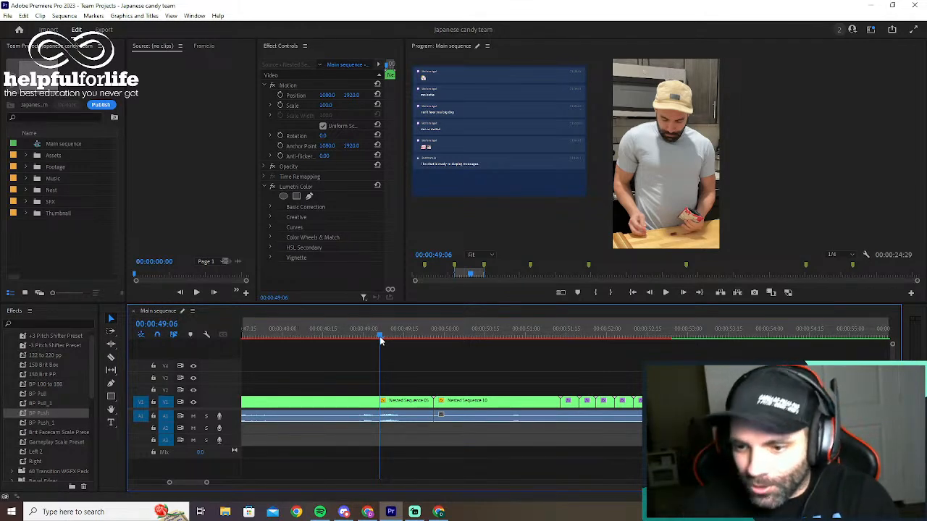
key("space")
left_click(420, 337)
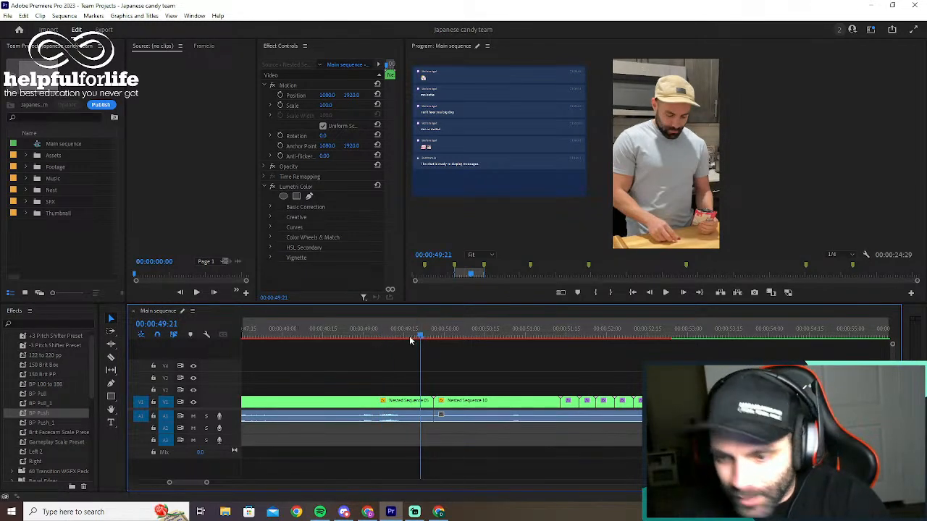
key("c")
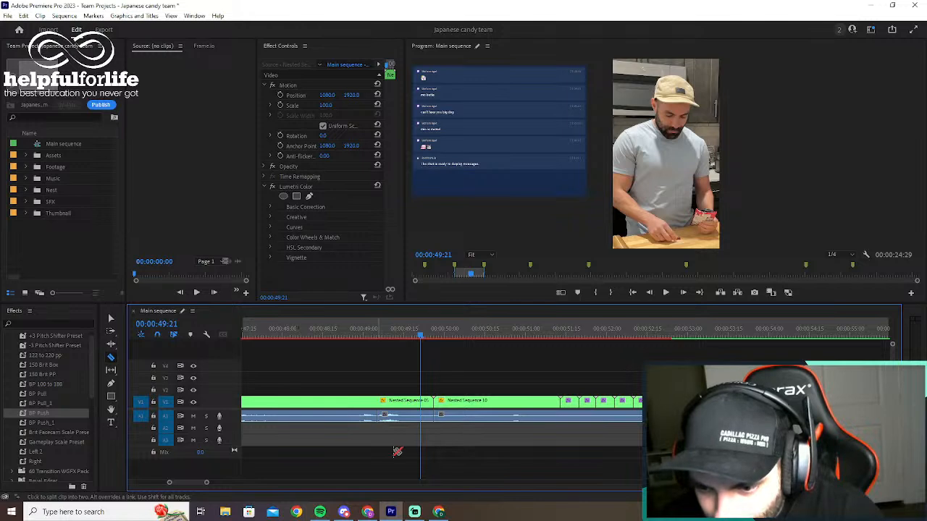
key("v")
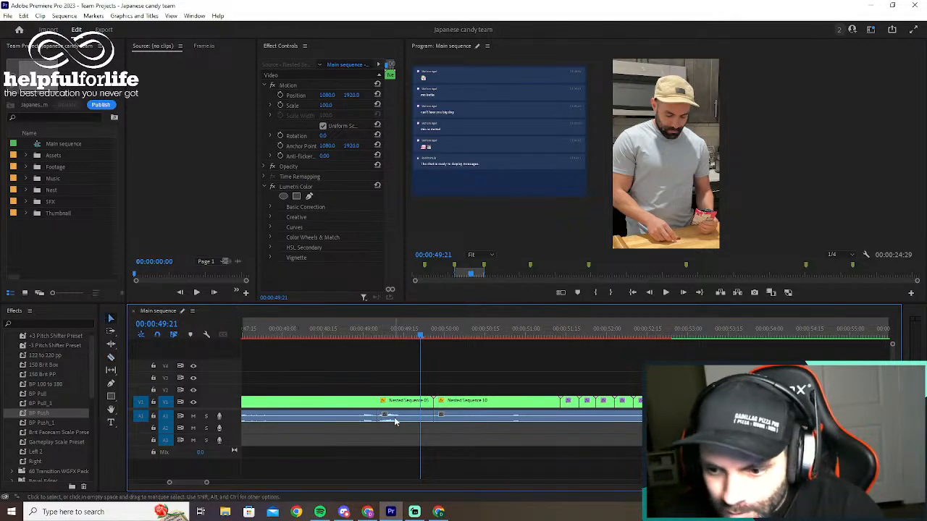
left_click(394, 417)
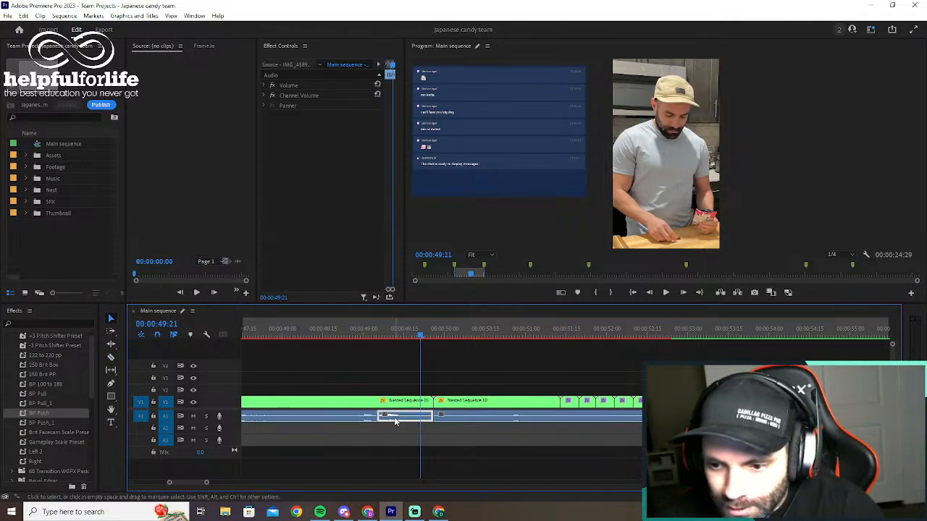
key("c")
left_click(563, 418)
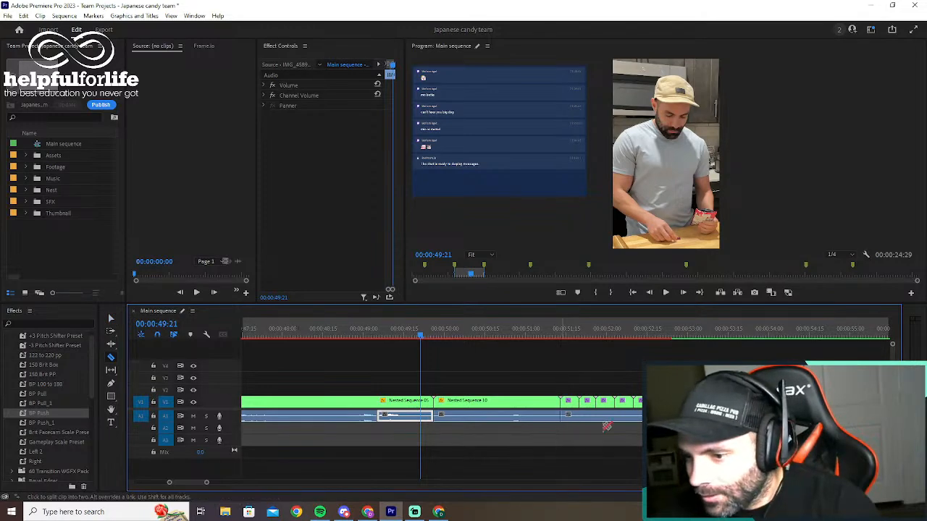
left_click(605, 418)
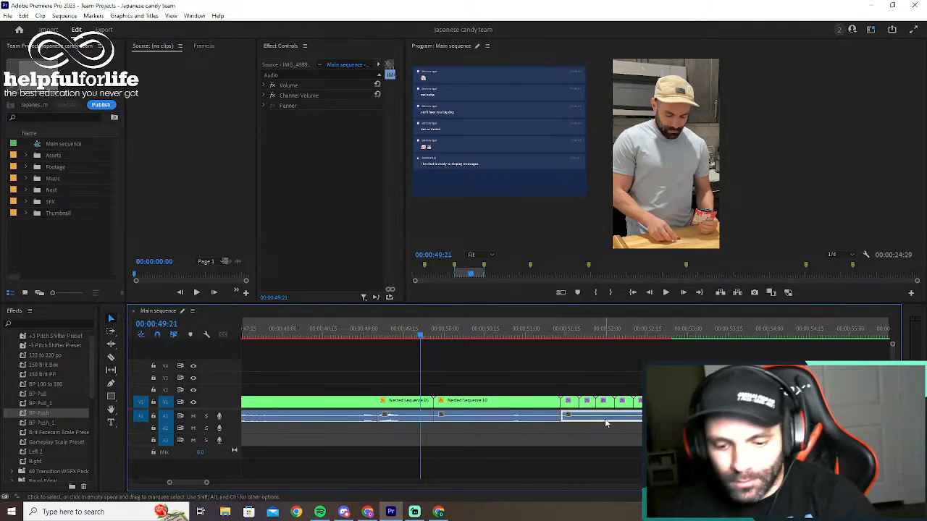
key("Delete")
key("End")
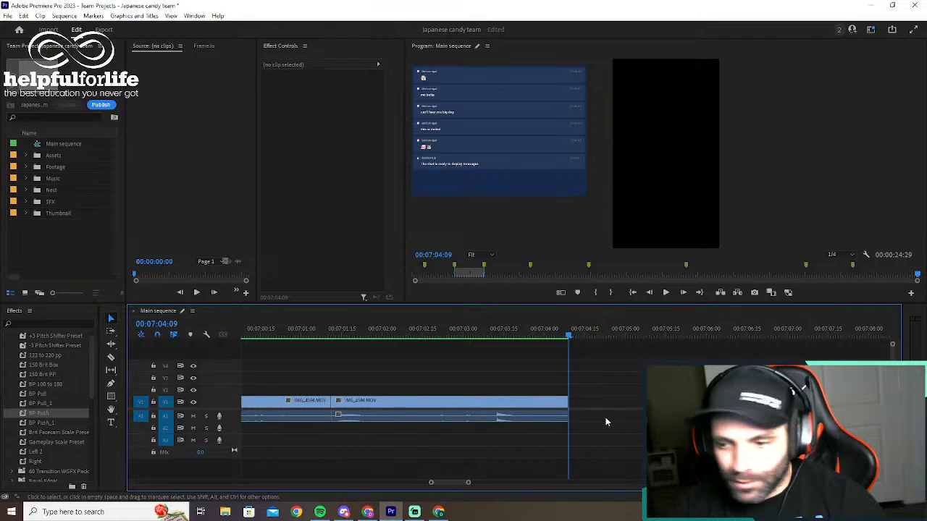
left_click(510, 331)
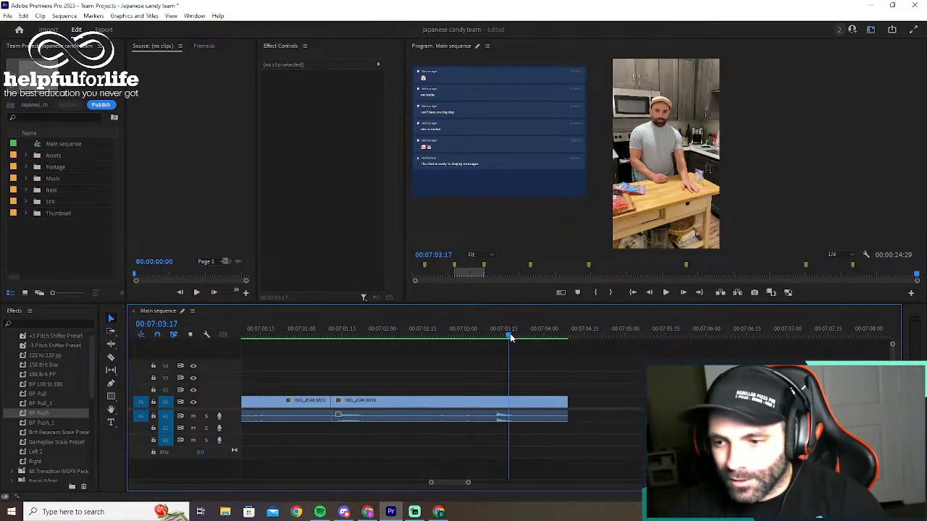
key("minus")
key("minus")
key("minus")
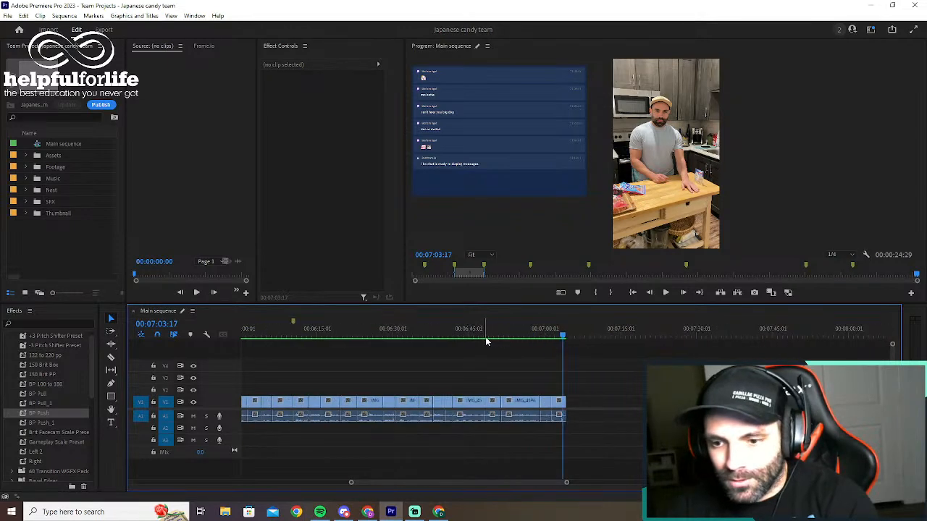
key("minus")
key("minus")
key("minus")
key("minus")
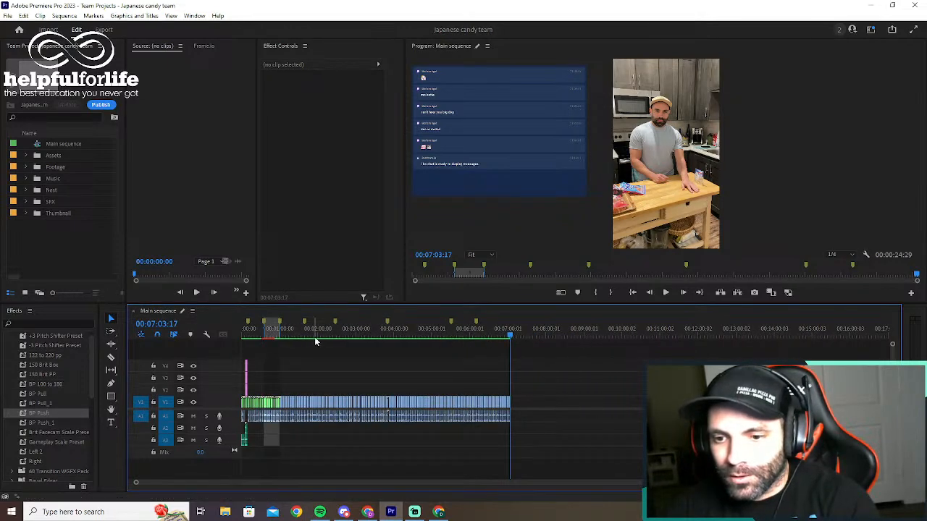
Split the A1 audio where Nested Sequence 11 starts and delete the piece beneath the short black-and-white clips
left_click_drag(304, 335, 273, 336)
key("equal")
key("equal")
key("equal")
key("equal")
key("equal")
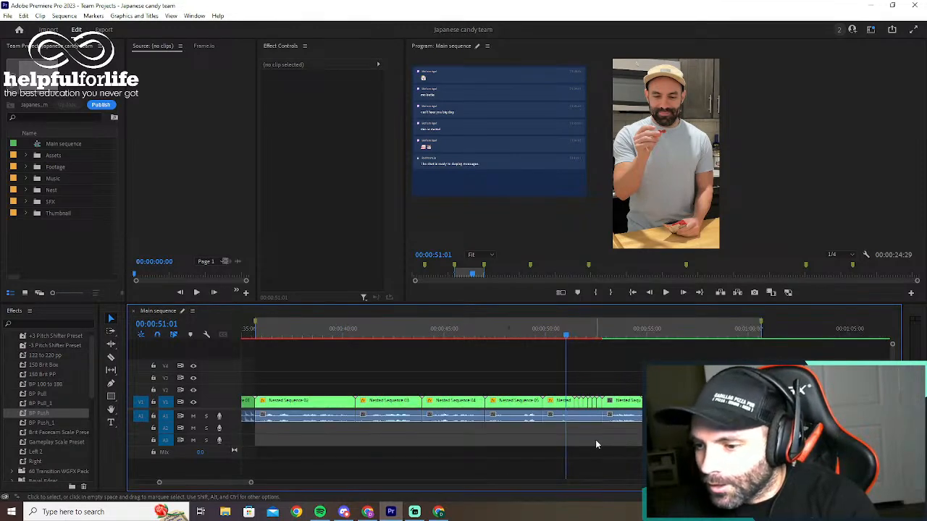
key("equal")
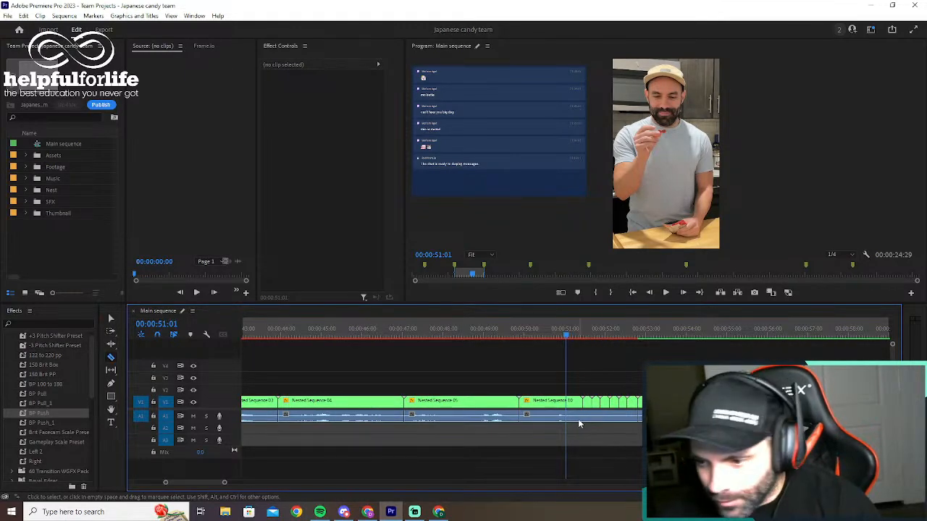
left_click(617, 421)
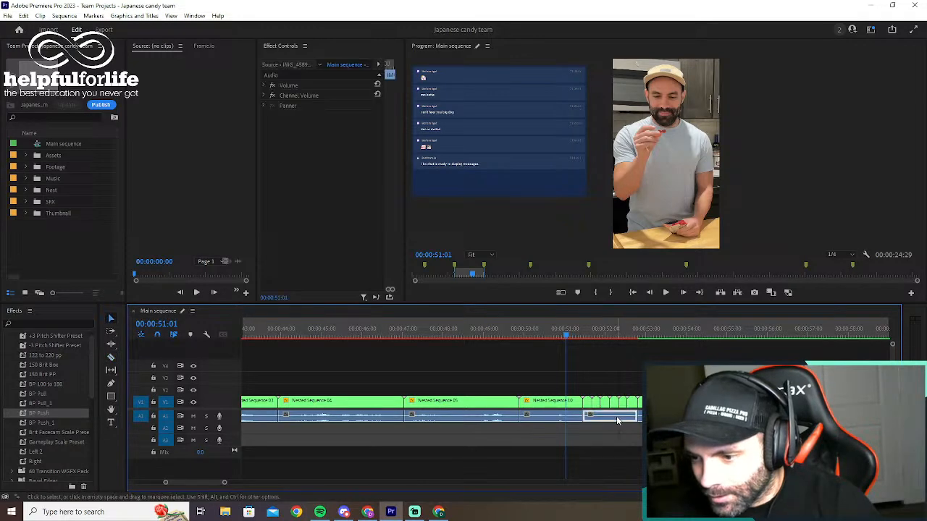
key("Delete")
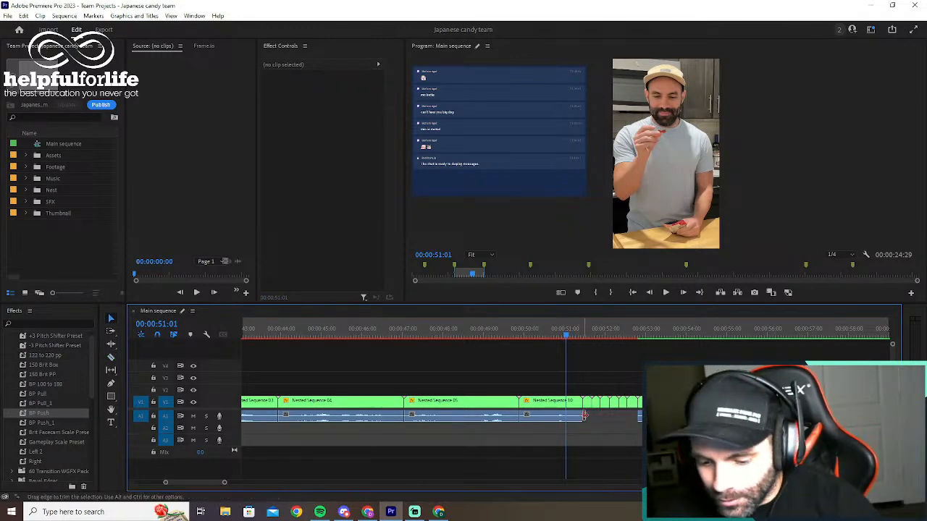
Paste the copied sound into the A1 gap at the start of Nested Sequence 11 and trim its end to match that clip
left_click_drag(575, 418, 609, 417)
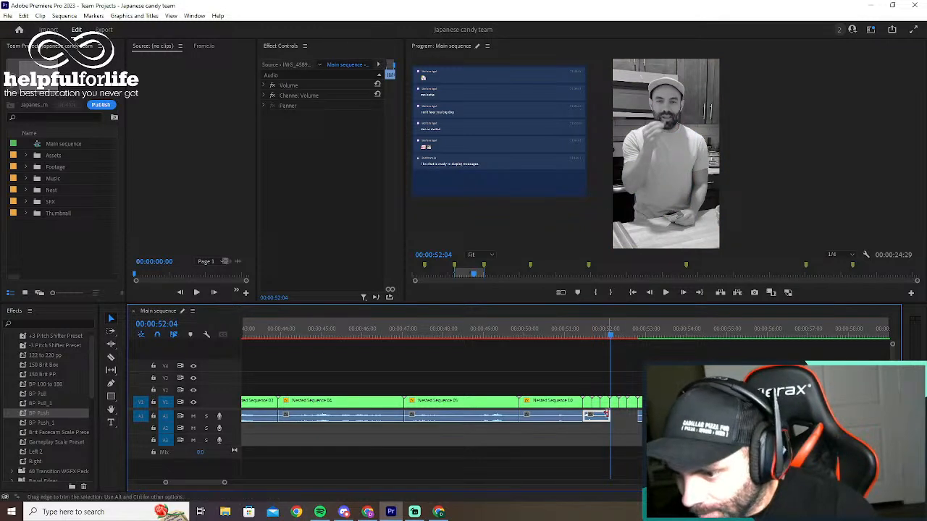
key("=")
key("=")
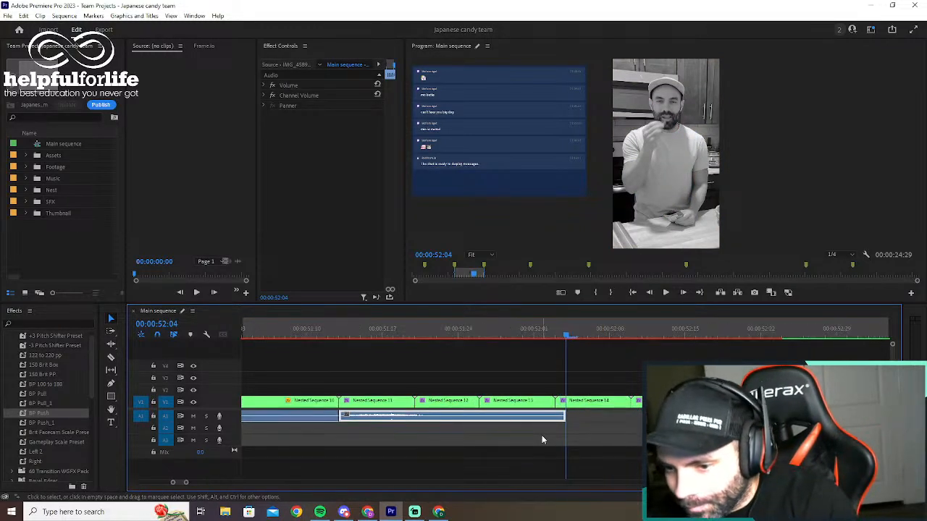
left_click(520, 431)
left_click_drag(556, 420, 414, 420)
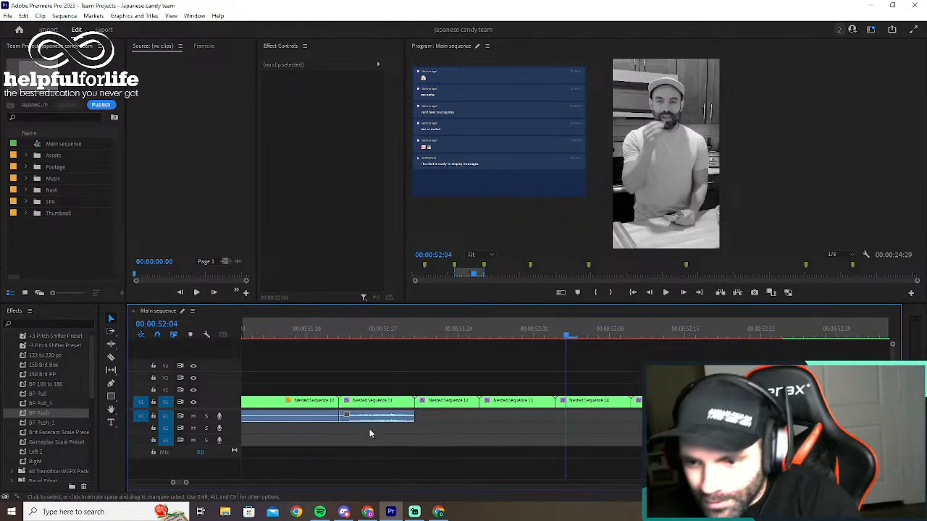
Duplicate the trimmed sound piece along A1 beneath each following short clip, from Nested Sequence 12 through 16
left_click_drag(341, 418, 475, 420)
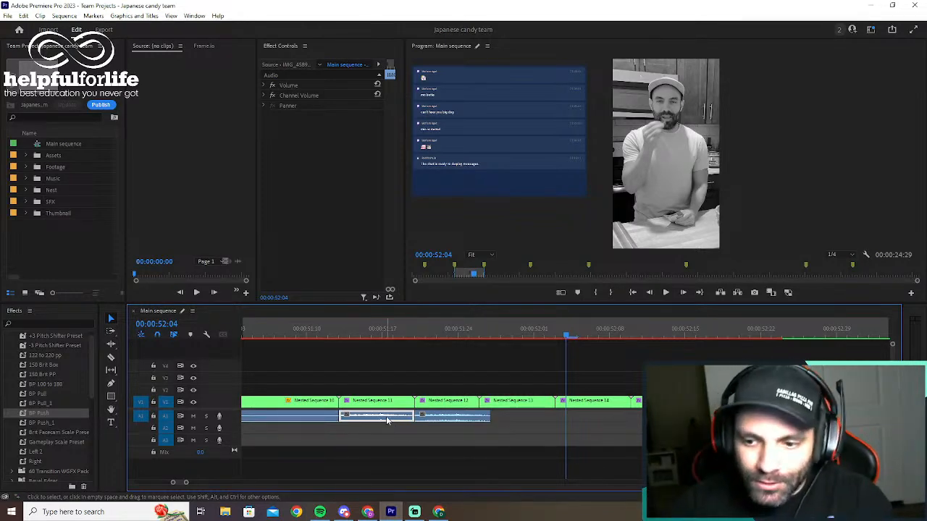
left_click(446, 420)
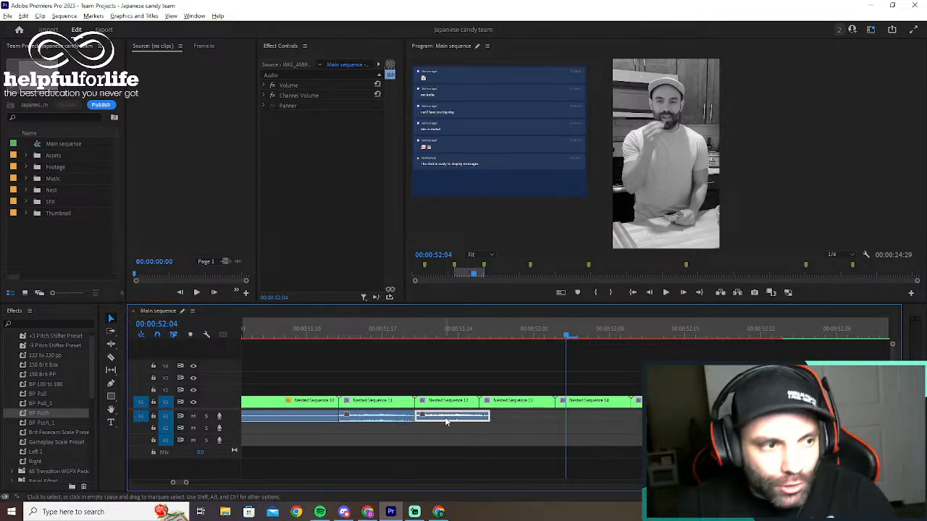
left_click_drag(447, 417, 534, 418)
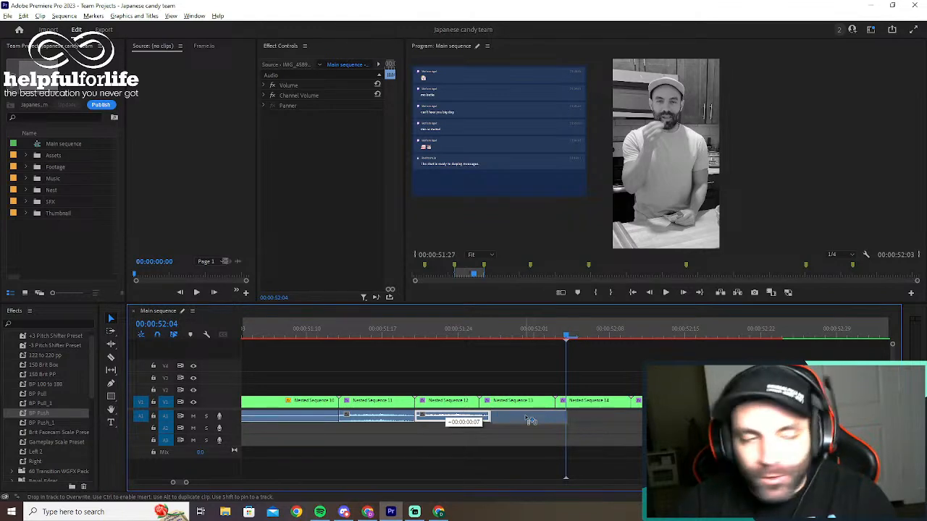
left_click_drag(531, 421, 529, 421)
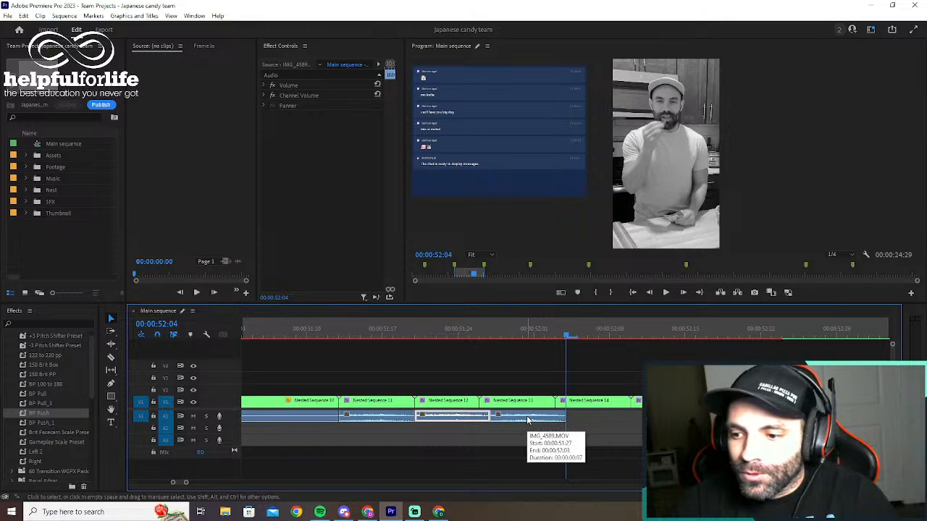
left_click_drag(527, 419, 606, 419)
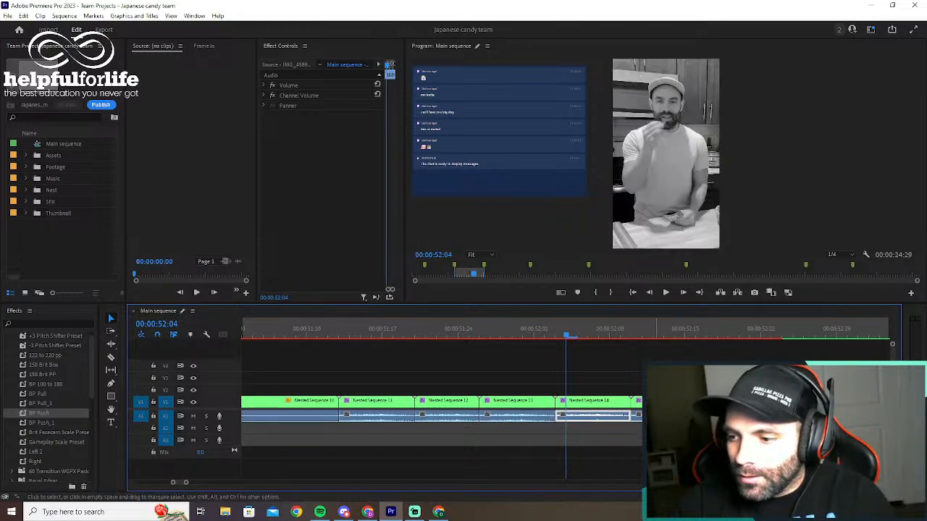
double_click(606, 417)
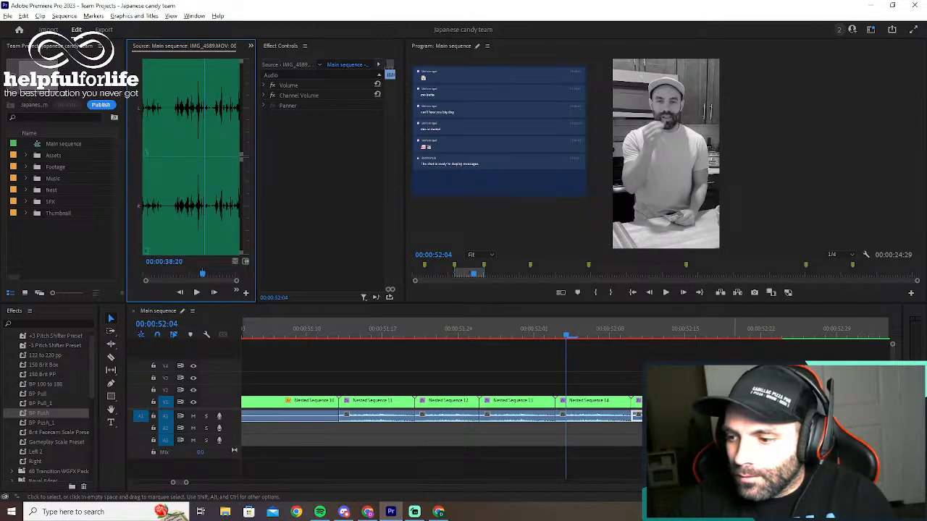
left_click_drag(651, 417, 790, 417)
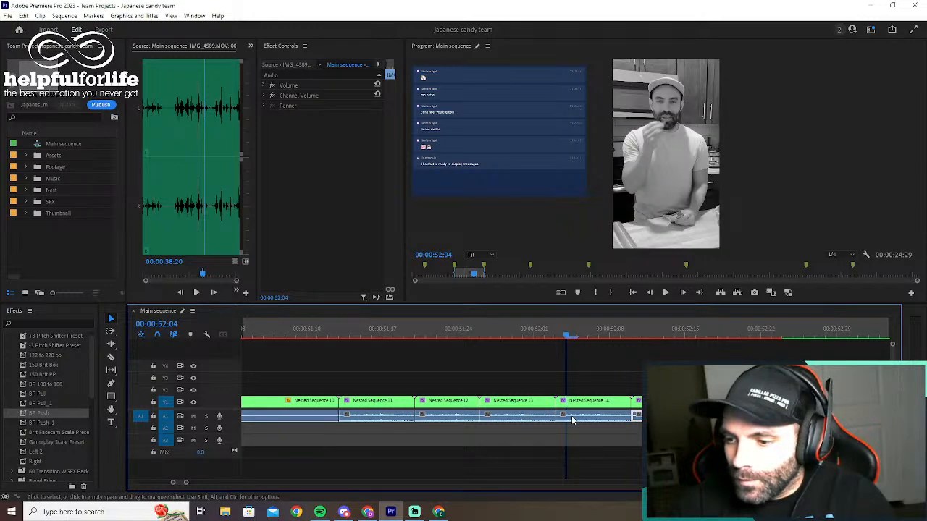
Return the playhead to 00:00:51:16, near the start of the short clips, to review the repeated sound
left_click(563, 337)
key("minus")
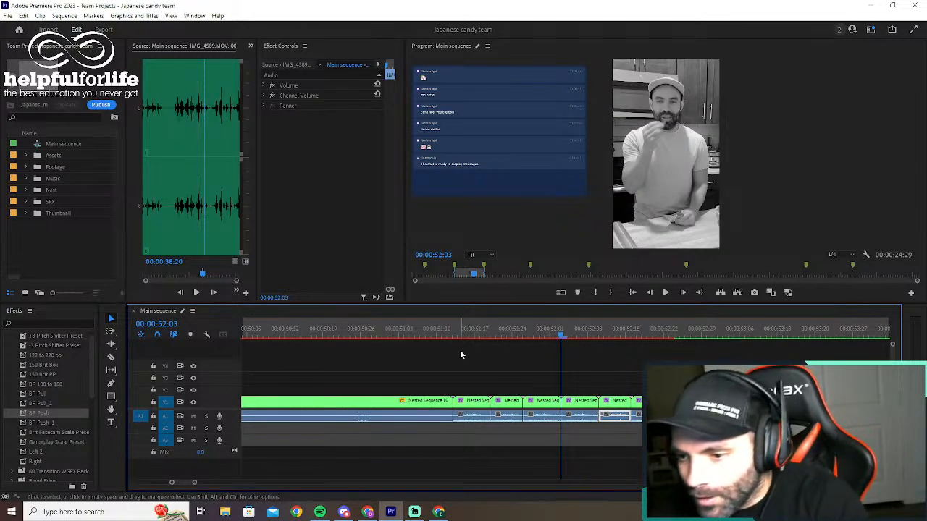
left_click(496, 327)
left_click_drag(496, 329, 468, 334)
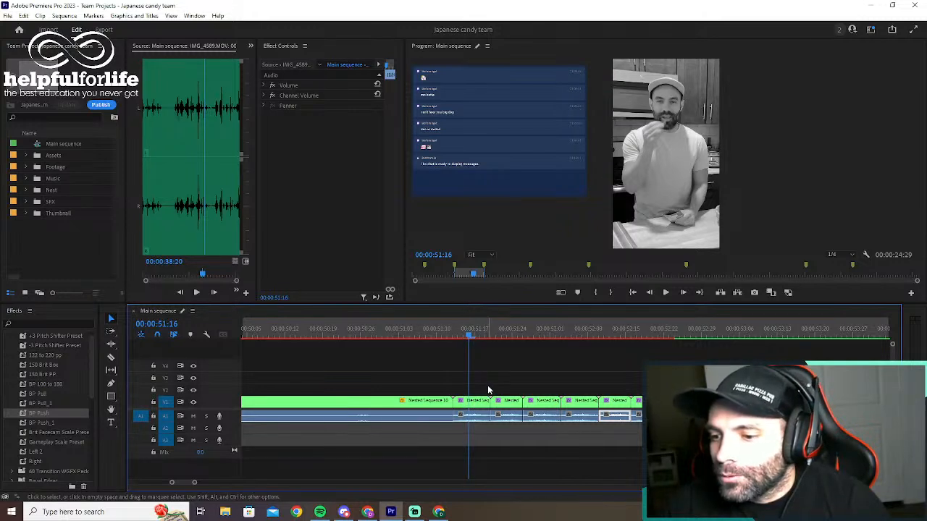
Delete all the short black-and-white clips after Nested Sequence 11 on V1, leaving the A1 sound pieces in place
left_click_drag(486, 388, 642, 402)
right_click(641, 402)
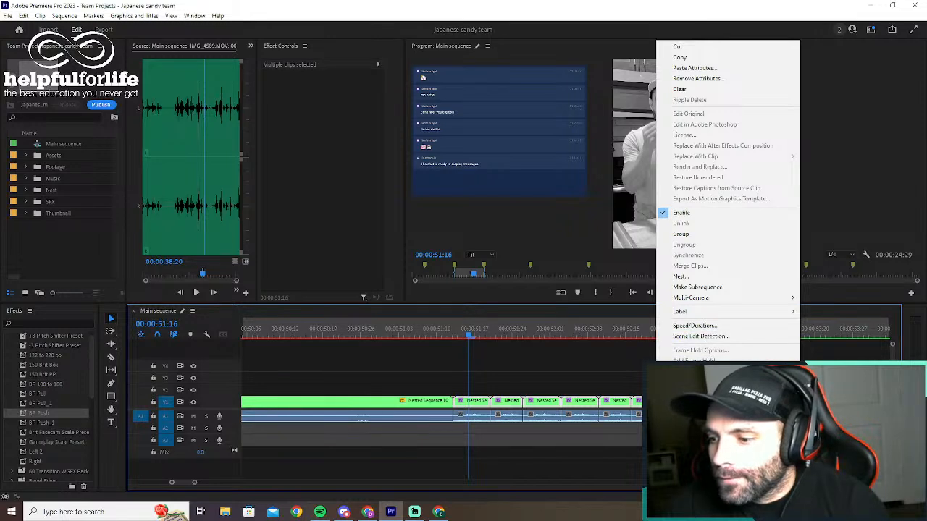
left_click(542, 378)
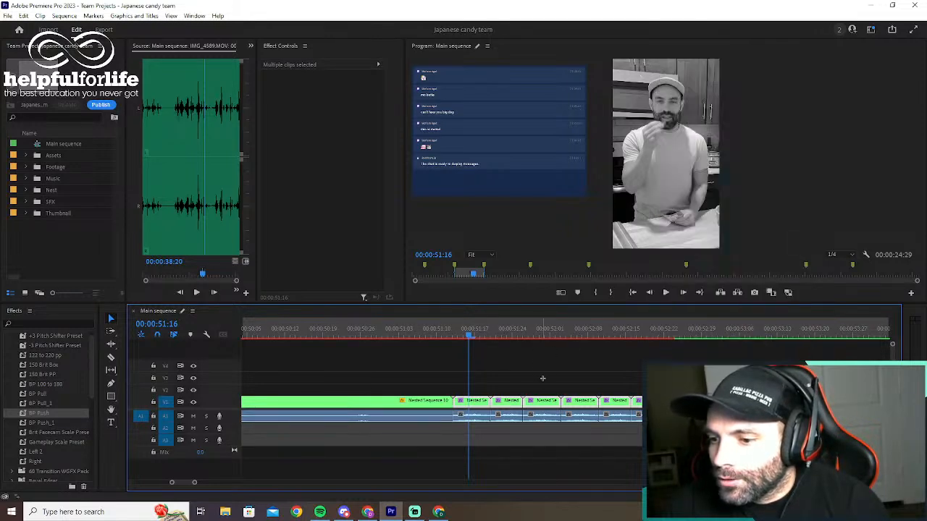
left_click(634, 400)
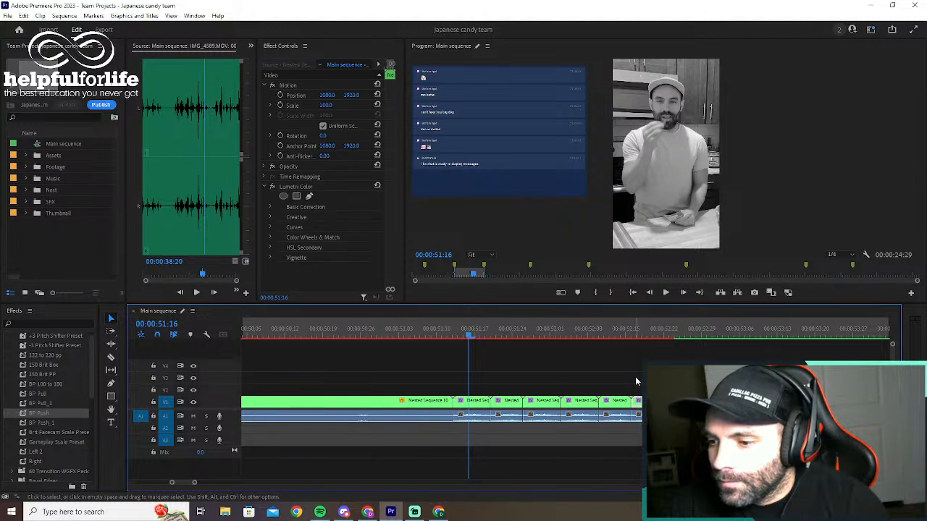
left_click_drag(647, 373, 551, 402)
key("Delete")
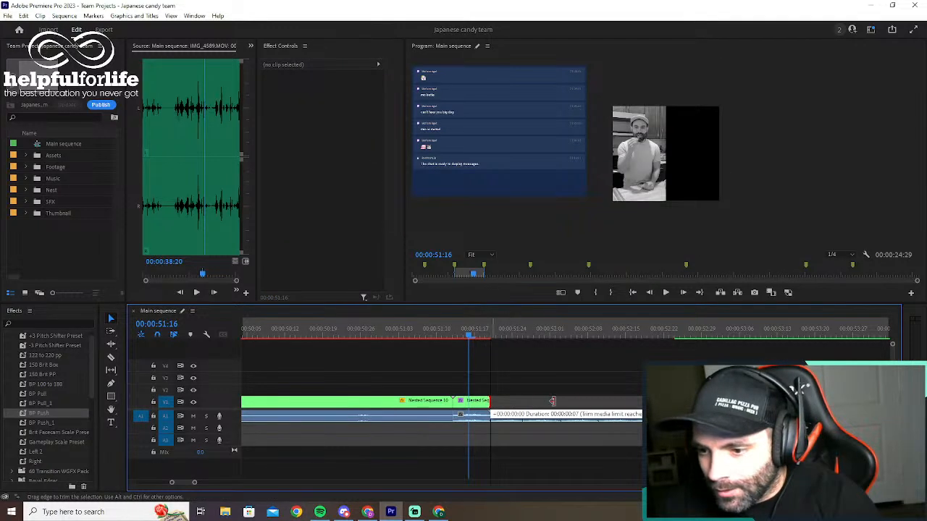
Extend IMG_4589.MOV inside Nested Sequence 11 to about 00:00:03:27, and stretch Nested Sequence 11 across the V1 gap in the main sequence
left_click_drag(484, 400, 483, 401)
double_click(480, 404)
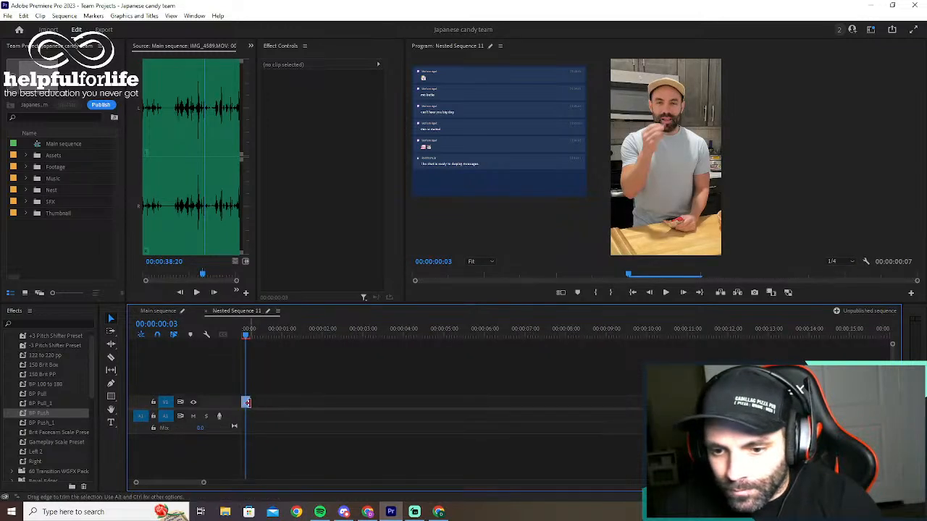
left_click_drag(249, 404, 391, 407)
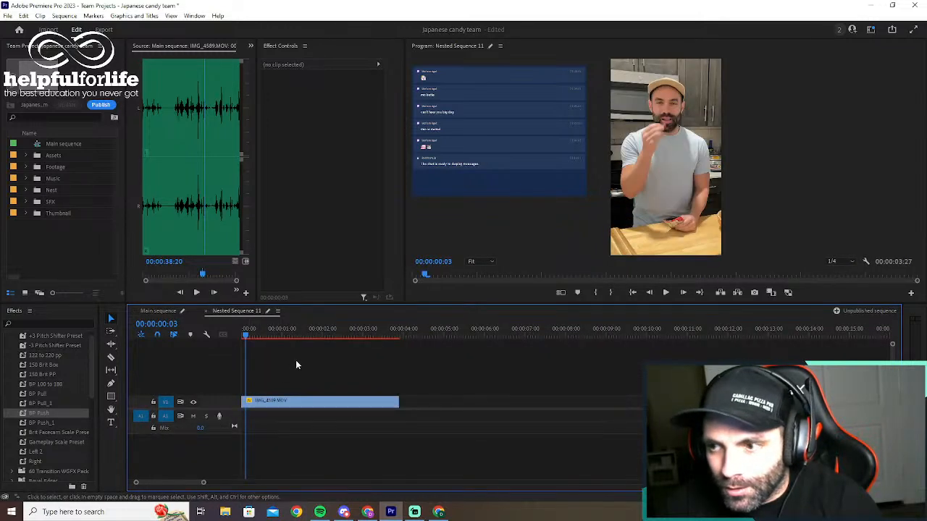
left_click(393, 329)
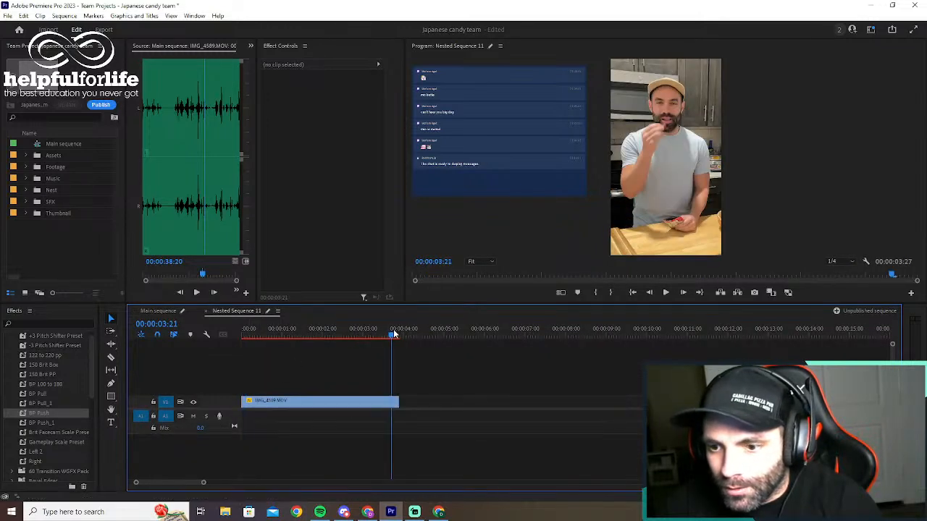
left_click(206, 312)
left_click_drag(486, 402, 659, 403)
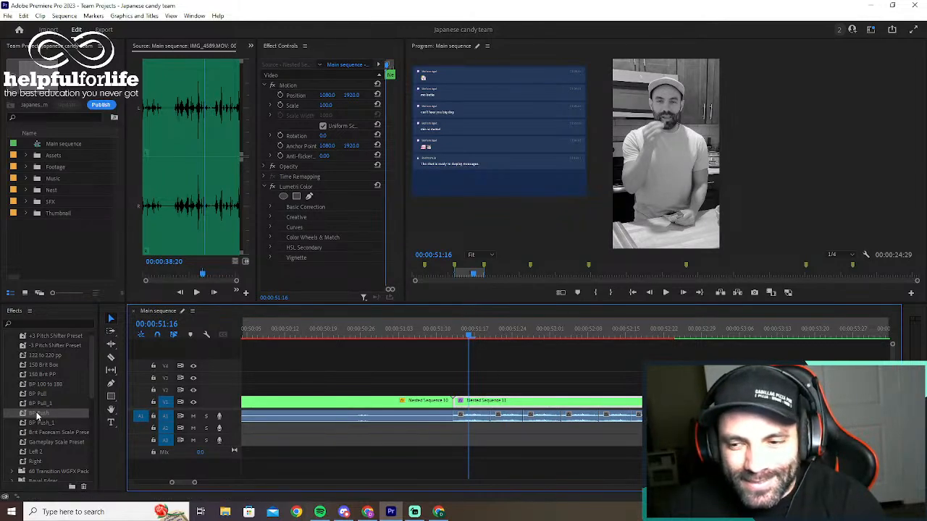
Apply the BP Push preset to Nested Sequence 11, and scale its inner clip to 182.0 with position 1573.0, 2757.0
left_click_drag(38, 414, 496, 403)
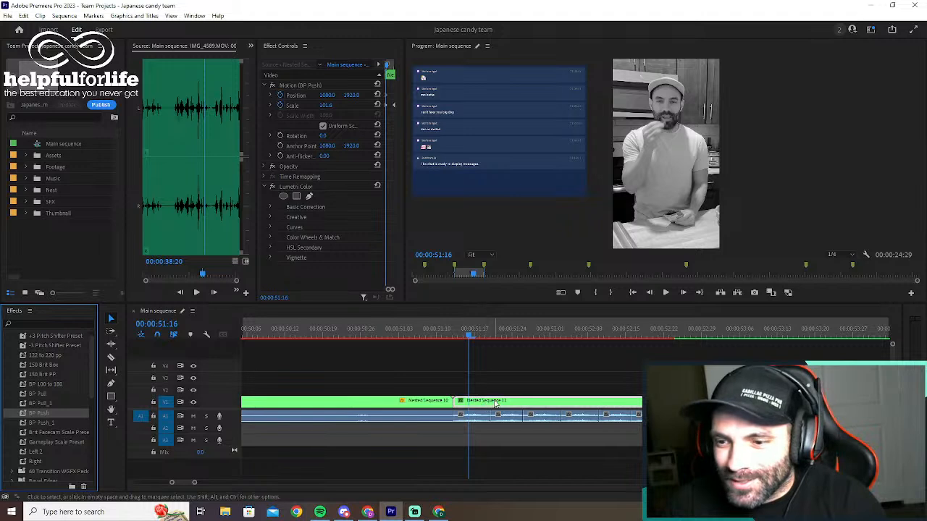
double_click(495, 403)
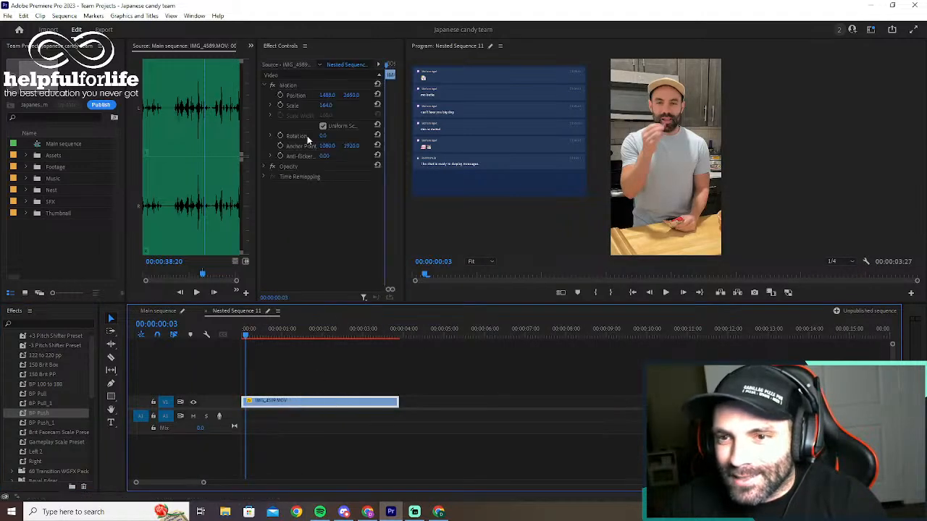
left_click_drag(330, 106, 414, 95)
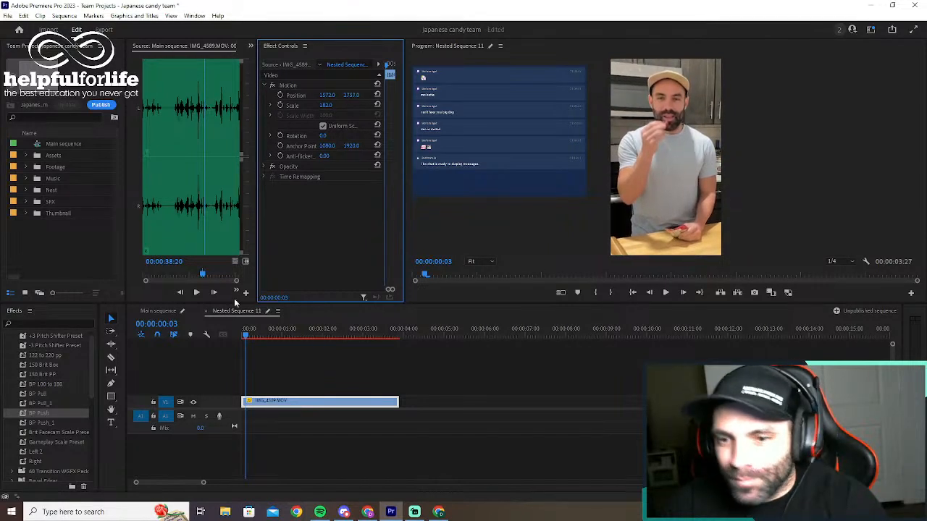
left_click(205, 312)
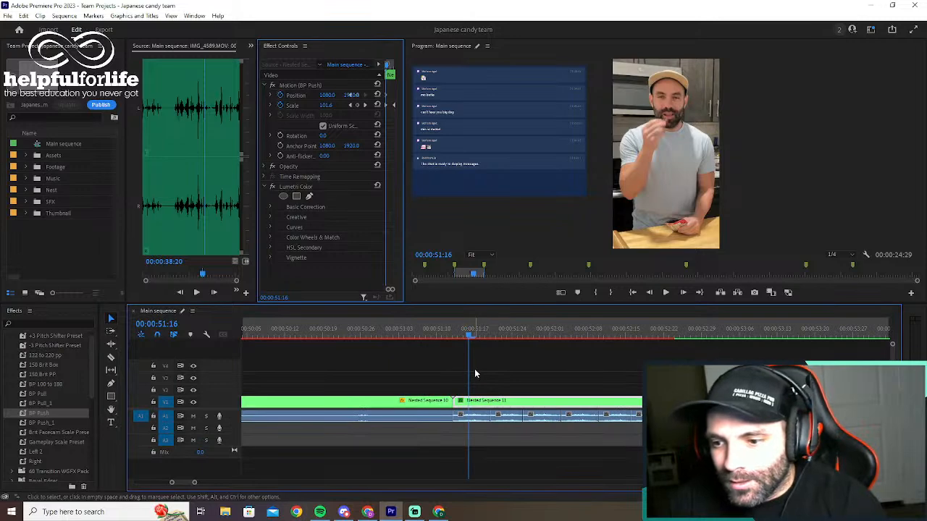
Mark the out point at about 00:00:54:24, then render and play back the marked range starting at 00:00:35:21
key("minus")
key("minus")
key("minus")
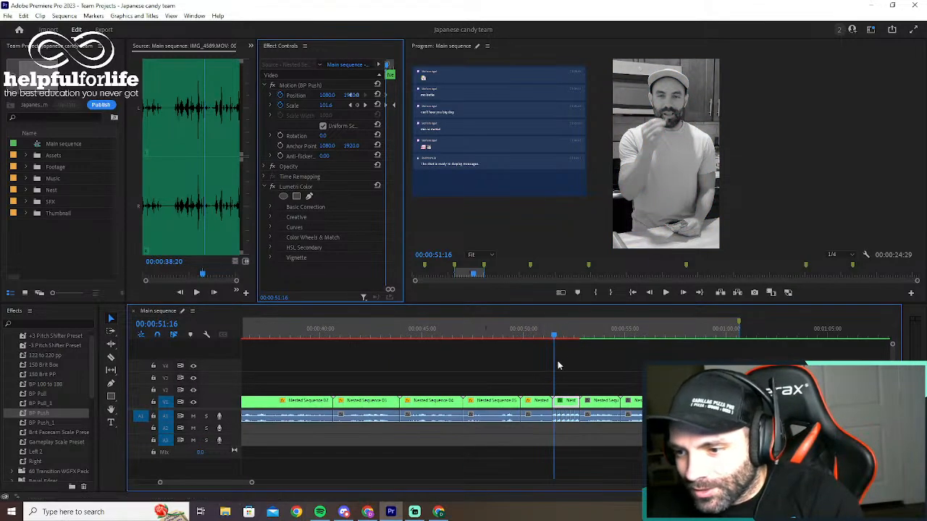
left_click_drag(554, 337, 514, 338)
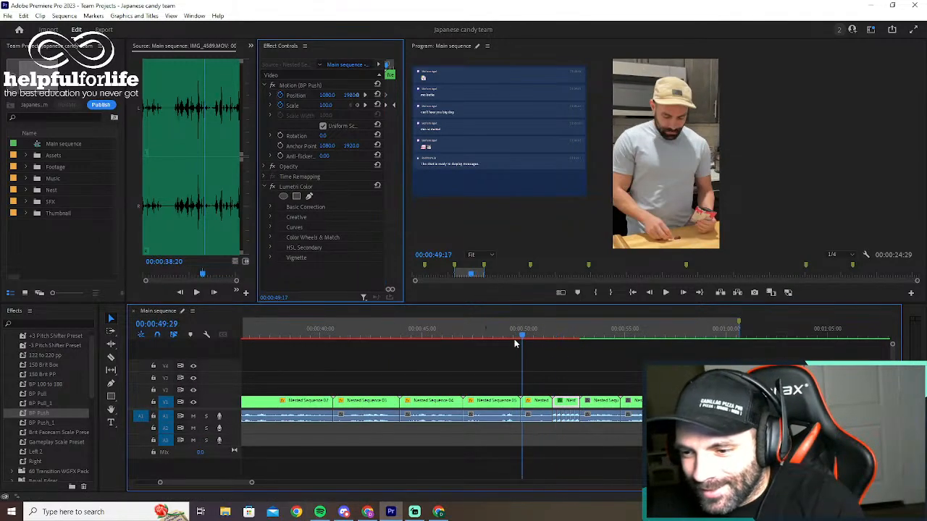
key("minus")
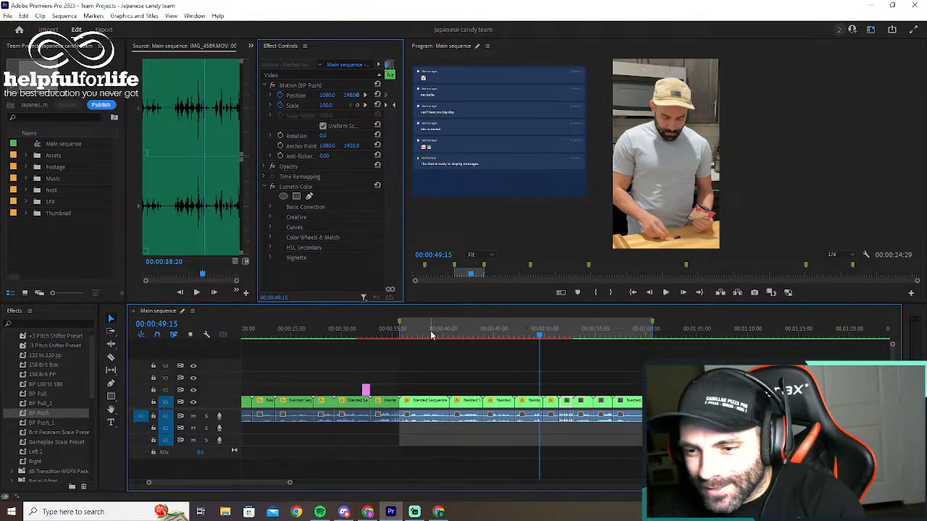
left_click_drag(407, 338, 399, 338)
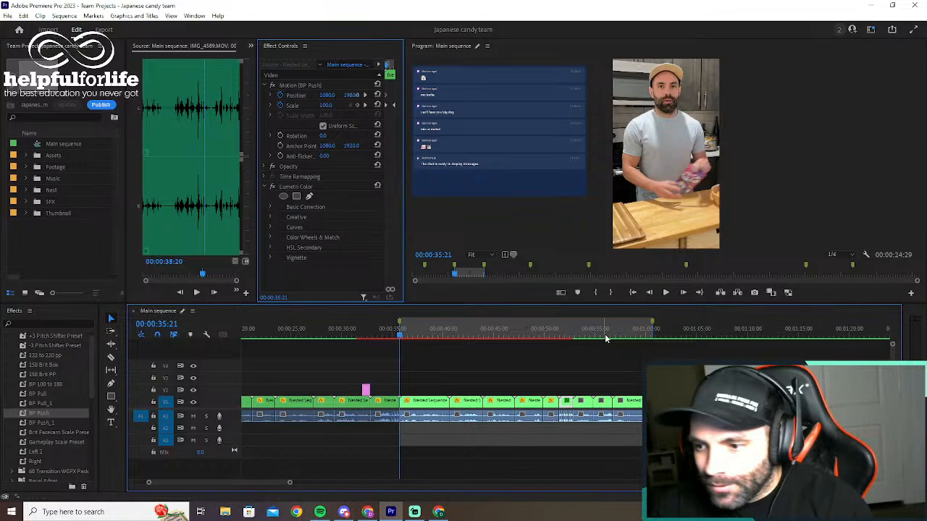
mouse_move(606, 335)
left_mouse_down()
mouse_move(577, 334)
mouse_move(593, 333)
left_mouse_up()
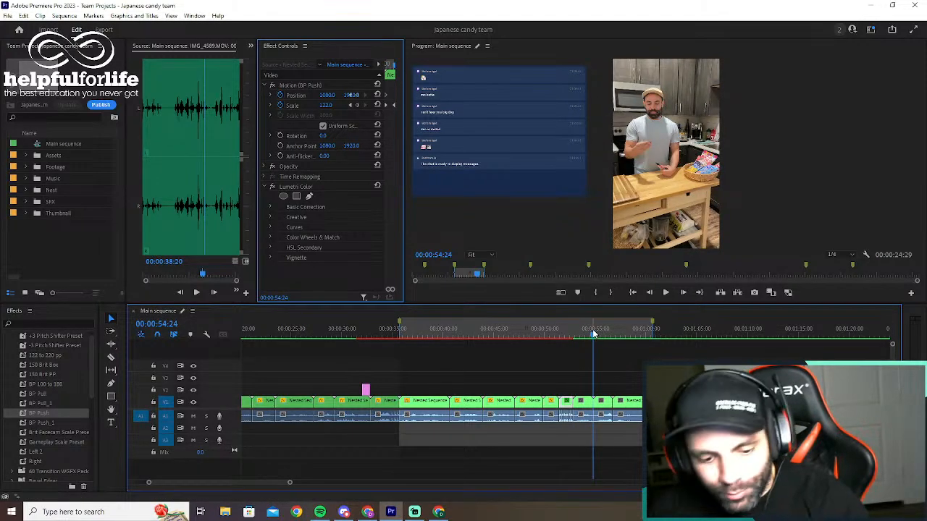
key("Return")
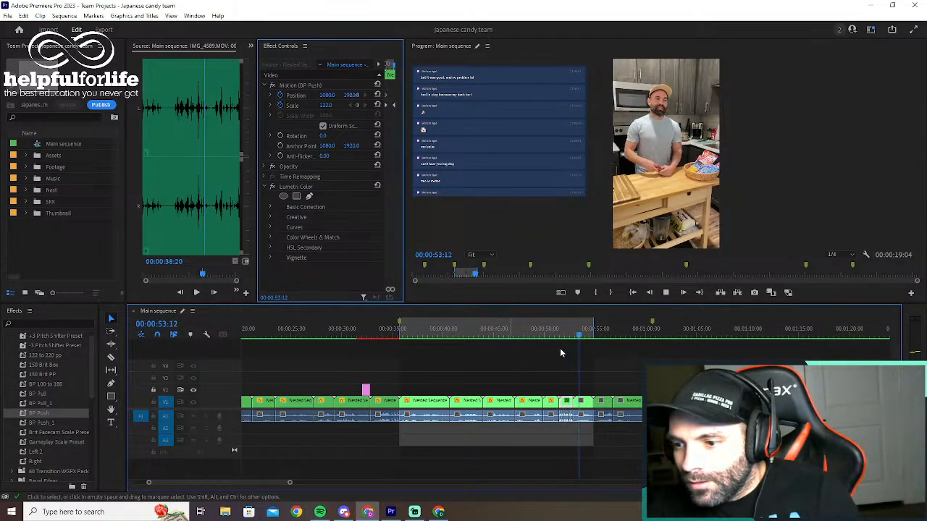
key("space")
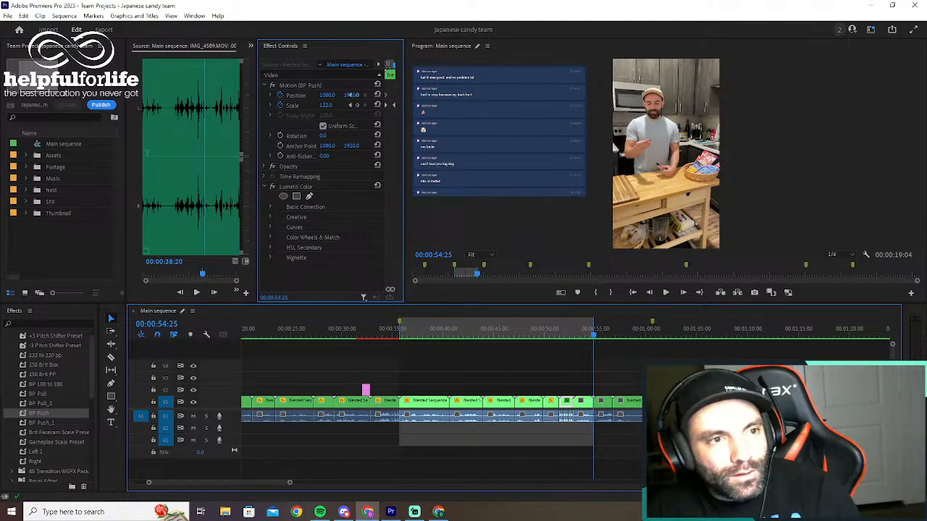
Move the playhead to 00:00:51:12 and shorten the ends of the first four A1 sound pieces beneath Nested Sequence 11
left_click(586, 346)
left_click_drag(588, 335, 563, 337)
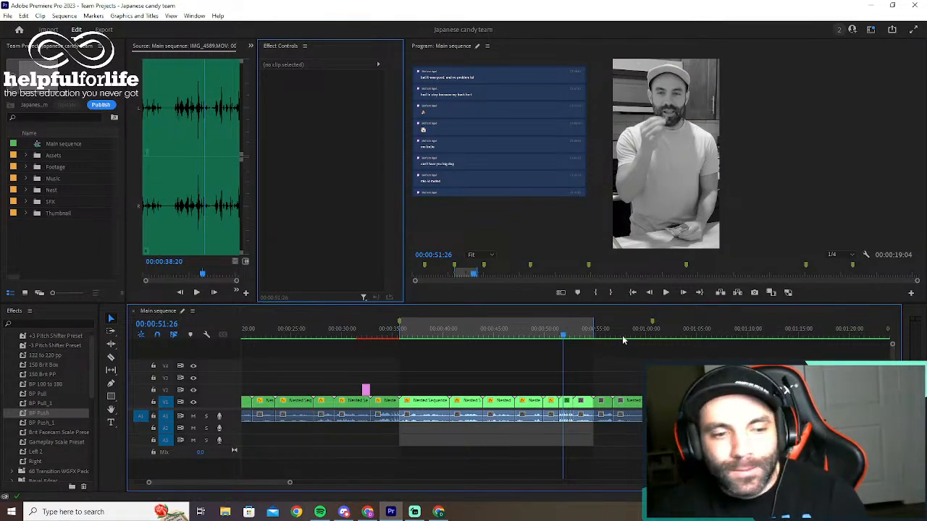
left_click(561, 335)
left_click_drag(560, 336, 559, 335)
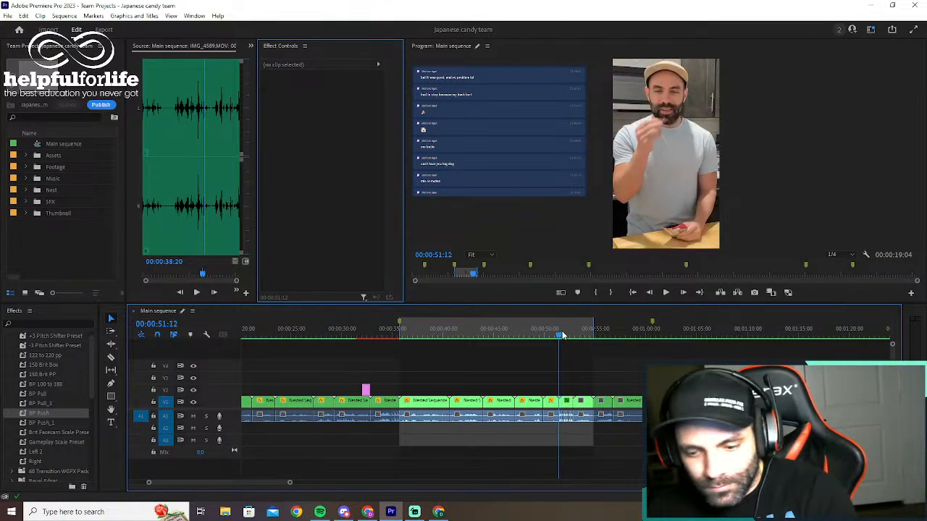
key("equal")
key("equal")
key("equal")
key("equal")
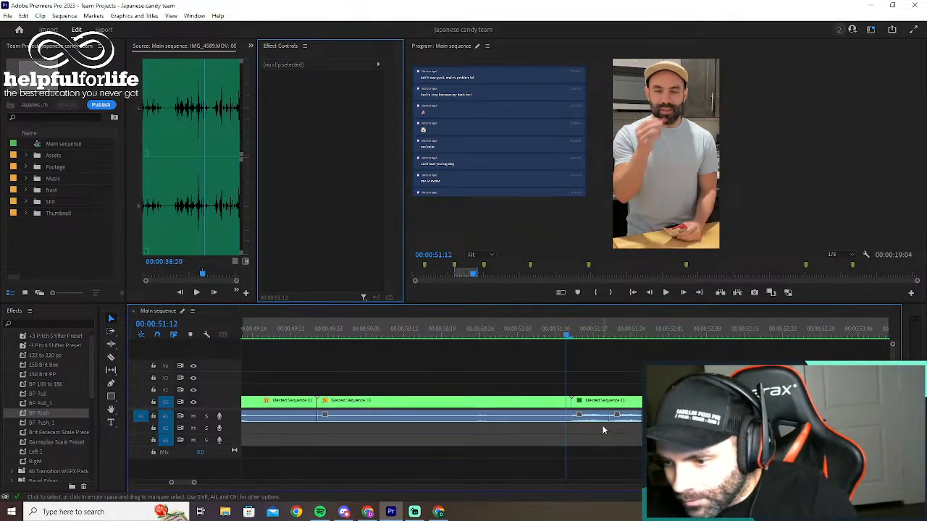
mouse_move(617, 418)
left_mouse_down()
mouse_move(584, 419)
mouse_move(618, 417)
left_mouse_up()
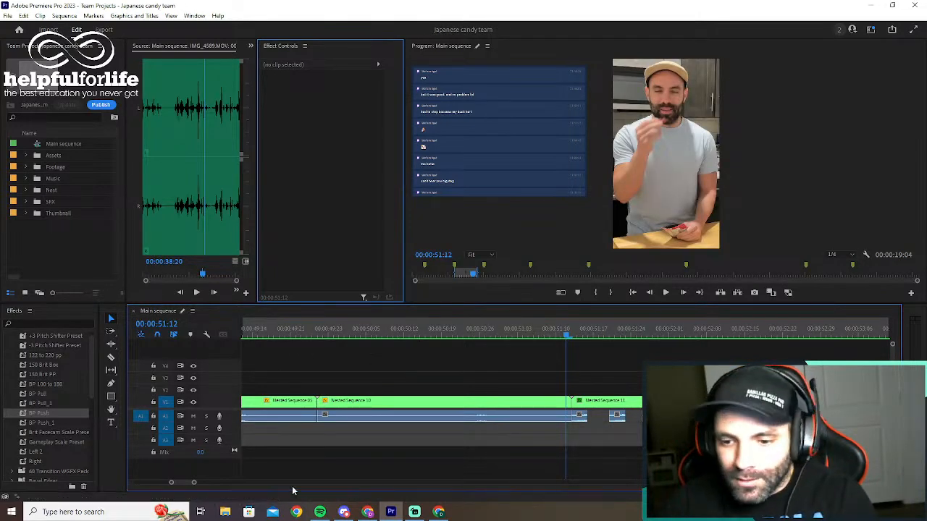
Move the second A1 sound piece against the first and delete the other four pieces beneath Nested Sequence 11
scroll(180, 485, "right", 2)
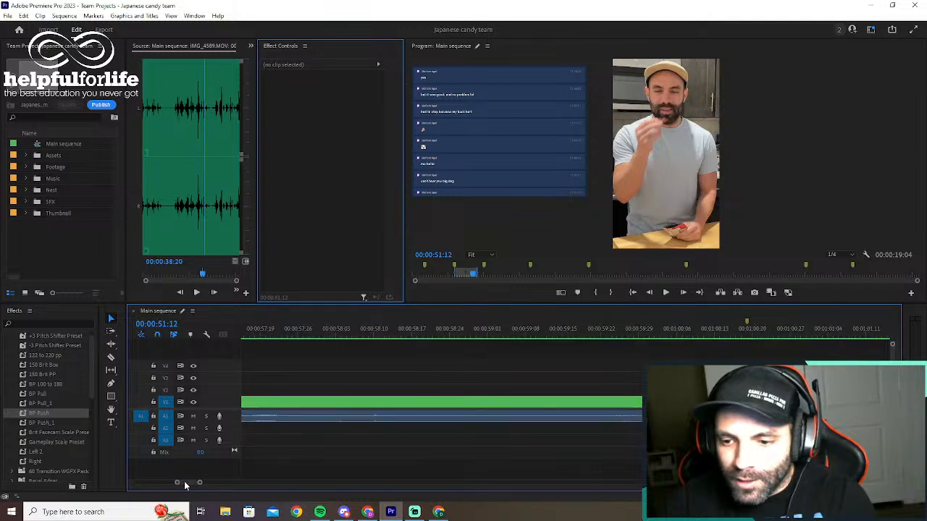
scroll(180, 486, "right", 4)
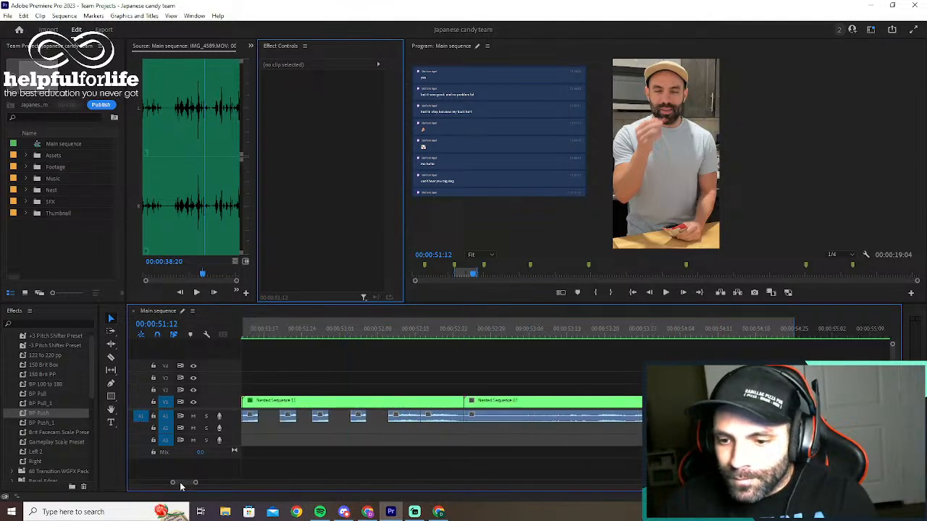
scroll(181, 486, "left", 2)
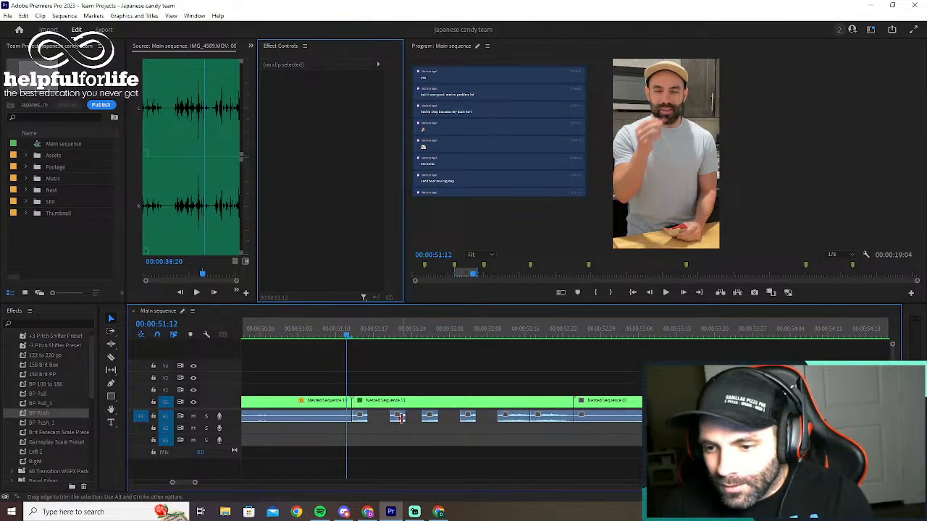
left_click_drag(400, 418, 372, 418)
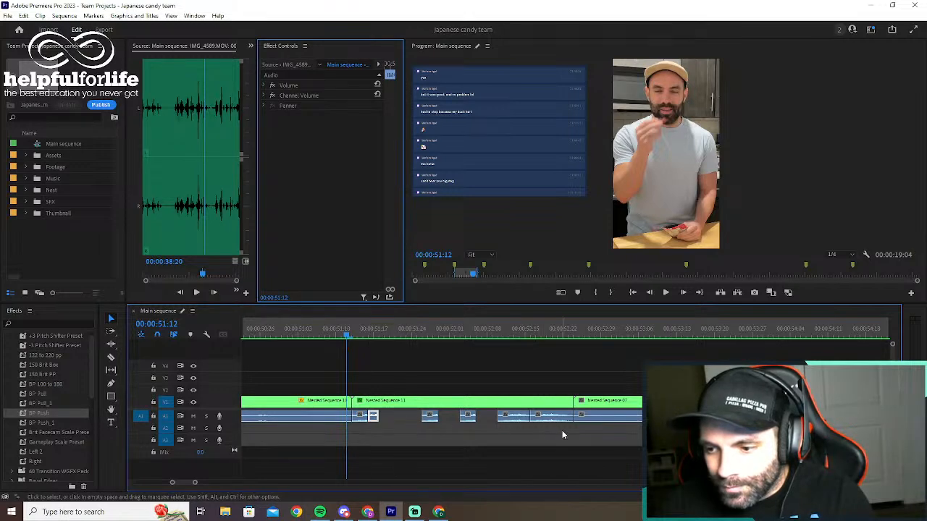
left_click_drag(561, 430, 425, 422)
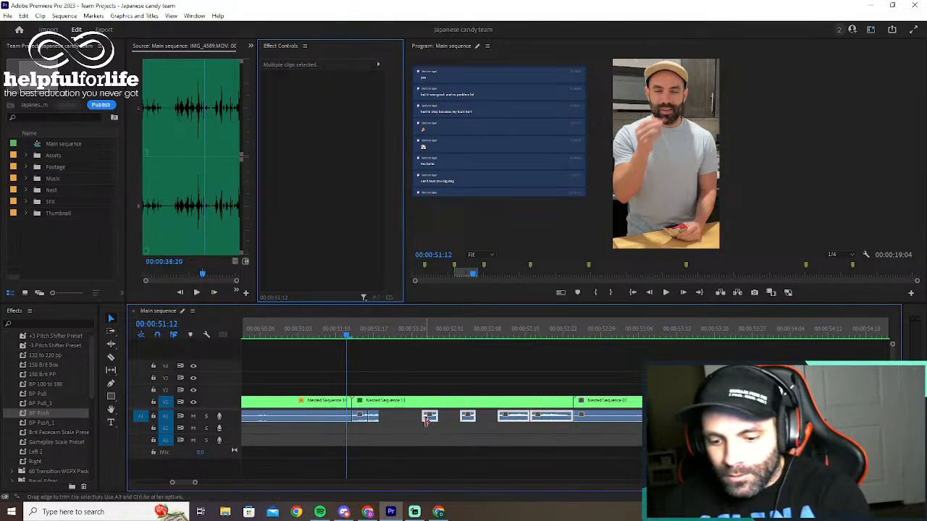
key("Delete")
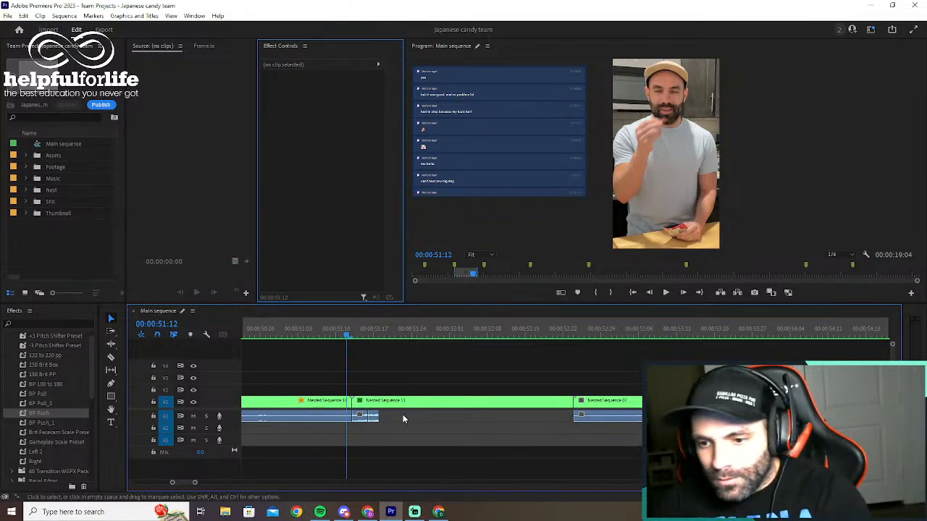
Delete the first A1 sound piece beneath Nested Sequence 11, keeping only the shorter second piece
left_click(363, 420)
left_click(367, 416)
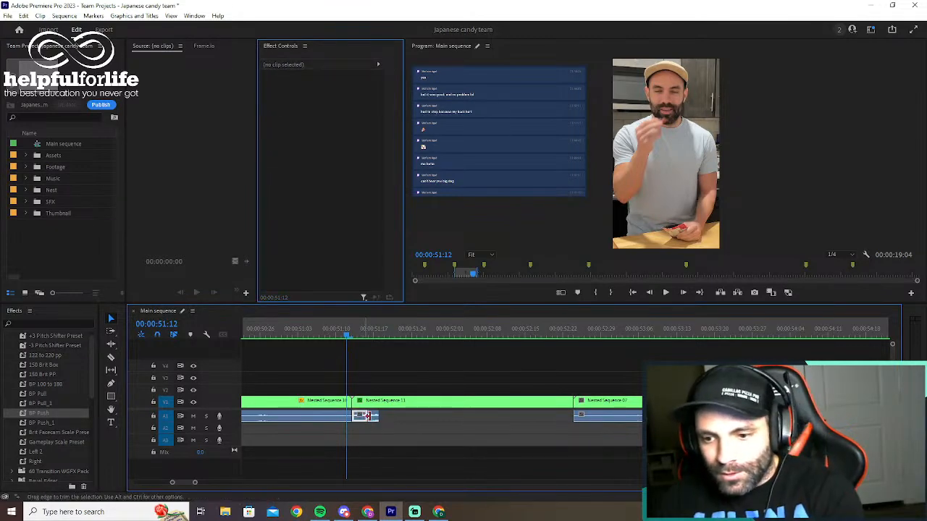
double_click(367, 416)
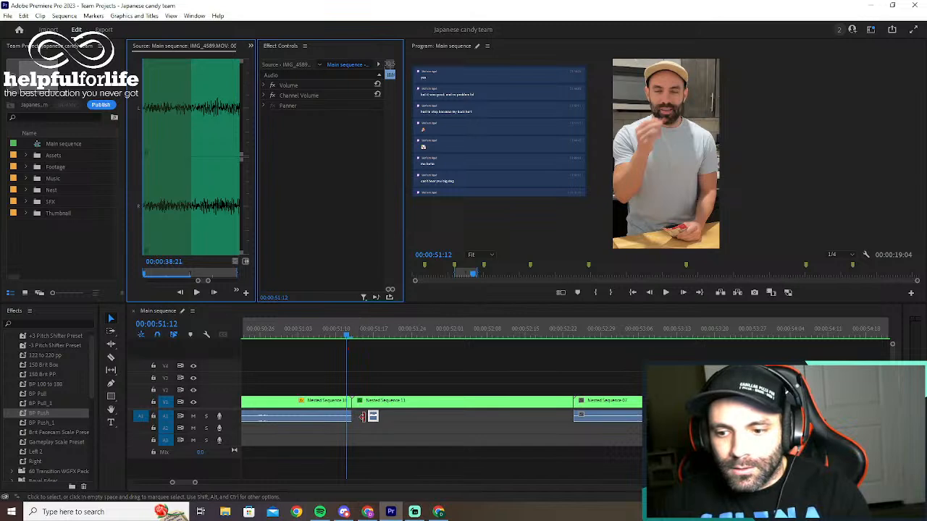
Duplicate the short sound piece several times along A1 beneath Nested Sequence 11
left_click_drag(372, 417, 482, 417)
key("ctrl+z")
left_click(381, 417)
left_click(381, 418)
left_click(378, 419)
left_click_drag(391, 417, 502, 419)
left_click_drag(391, 417, 525, 418)
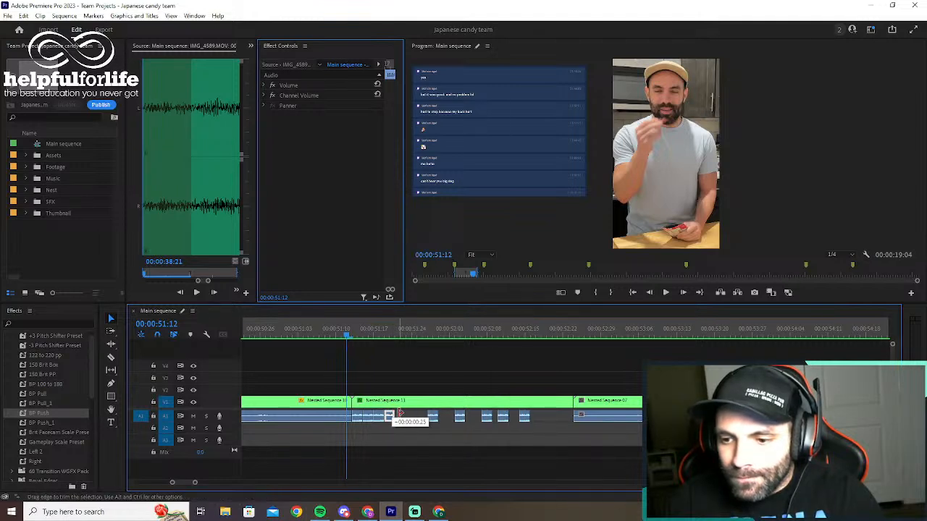
Close the gaps between the short A1 sound pieces so they run end to end from the start of Nested Sequence 11
mouse_move(390, 418)
left_mouse_down()
mouse_move(545, 419)
mouse_move(397, 421)
left_mouse_up()
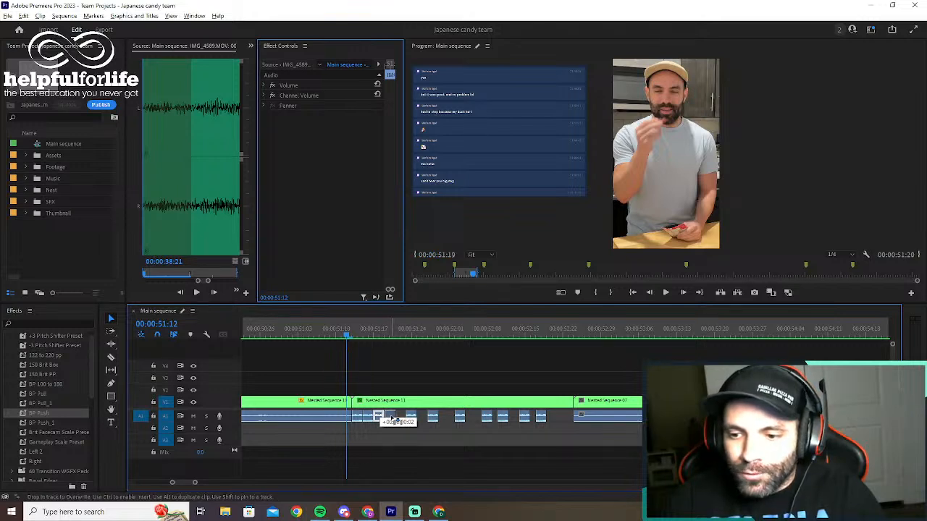
left_click_drag(391, 419, 448, 420)
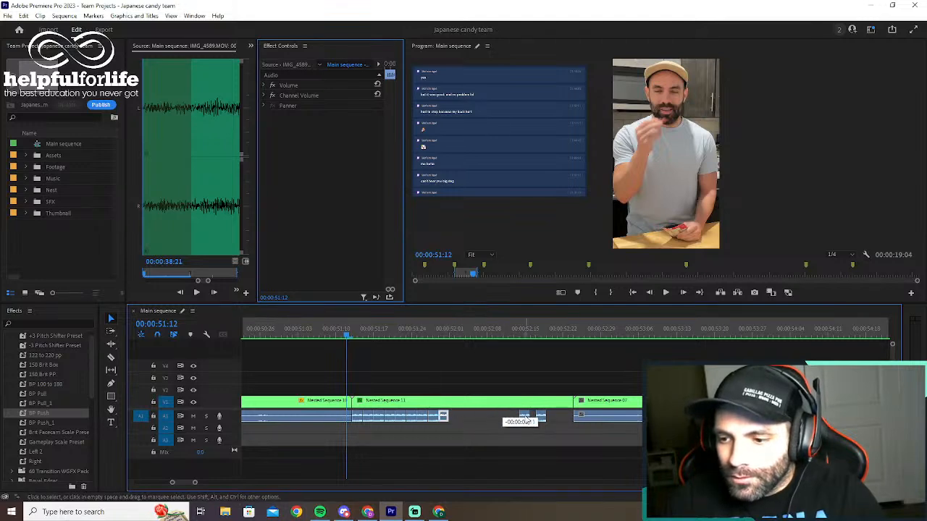
left_click_drag(527, 420, 456, 421)
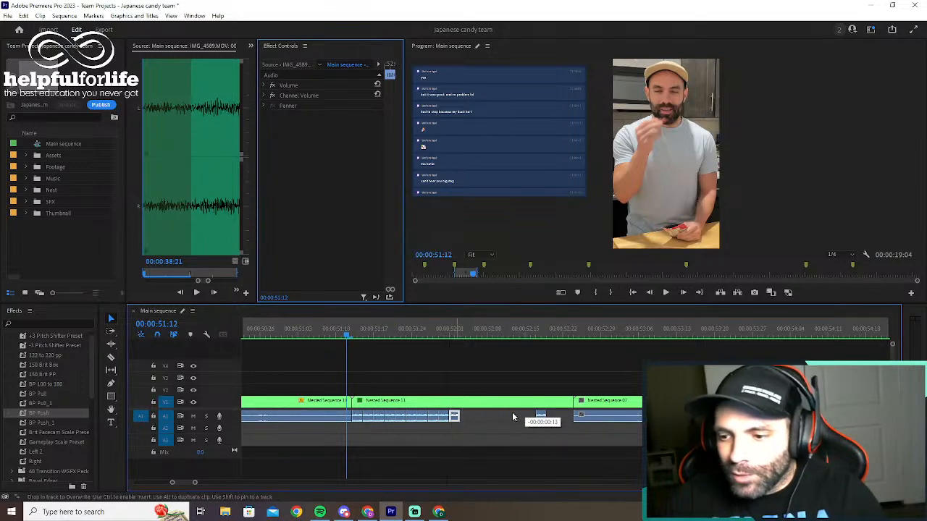
left_click_drag(540, 417, 469, 421)
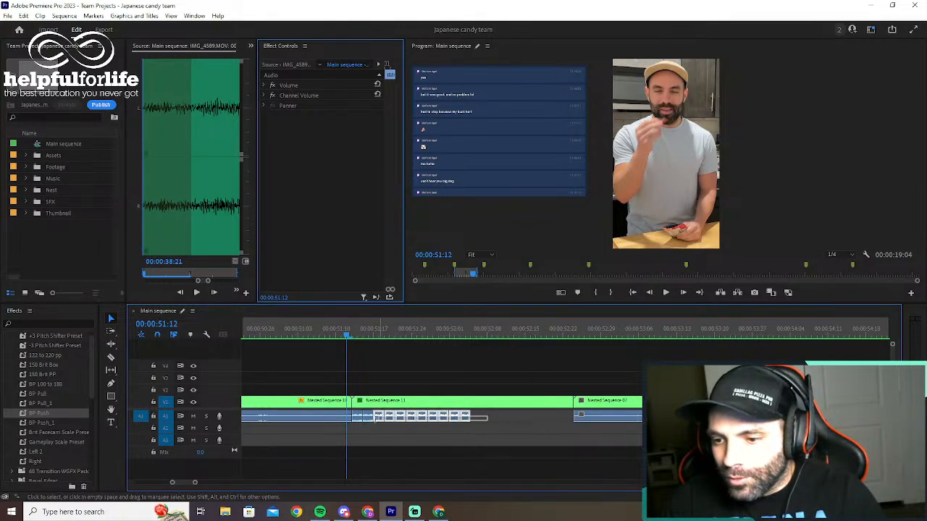
Duplicate the row of sound pieces and place the copies directly after it on A1, filling the space up to Nested Sequence 11's end
left_click_drag(364, 419, 356, 419)
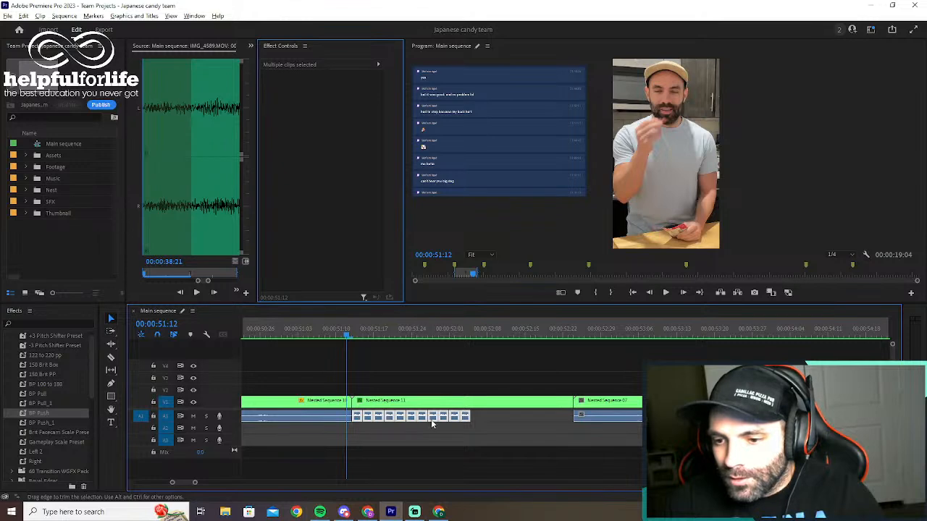
left_click_drag(432, 419, 475, 428)
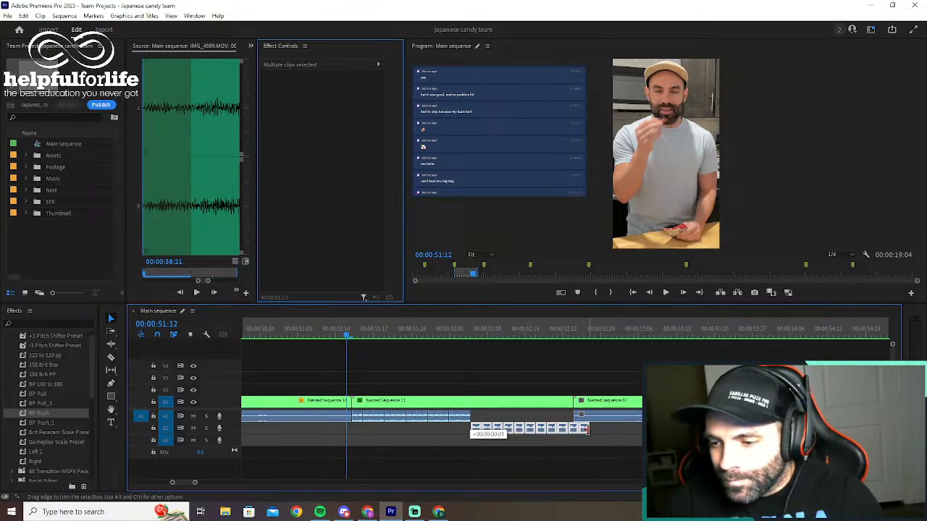
left_click_drag(584, 429, 584, 429)
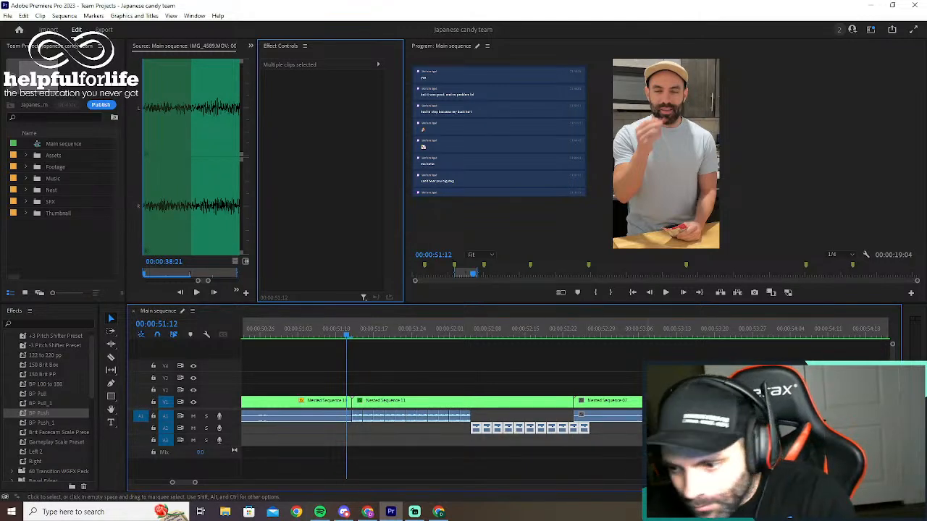
left_click(585, 429)
left_click_drag(585, 429, 484, 416)
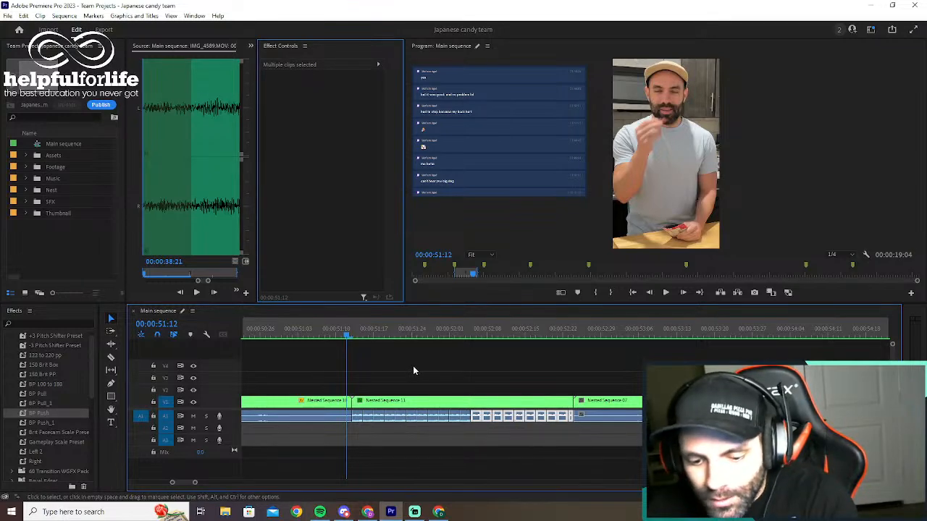
Play back the passage from Nested Sequence 10 through Nested Sequence 11 to check the repeated sound
key("minus")
key("minus")
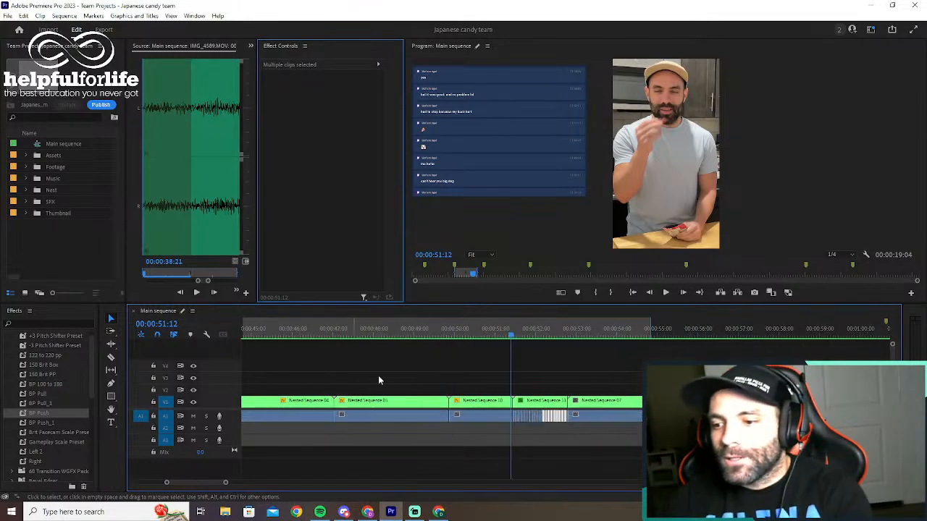
scroll(217, 485, "right", 6)
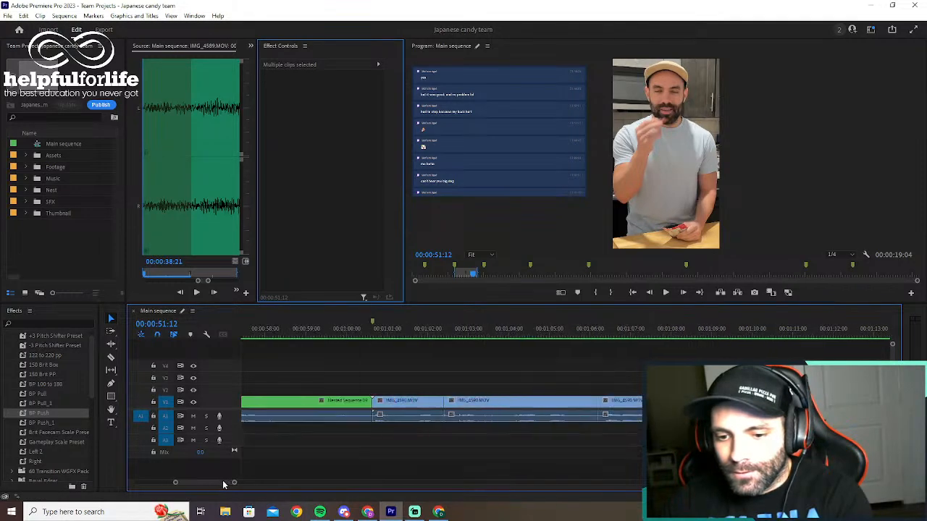
left_click_drag(218, 482, 217, 482)
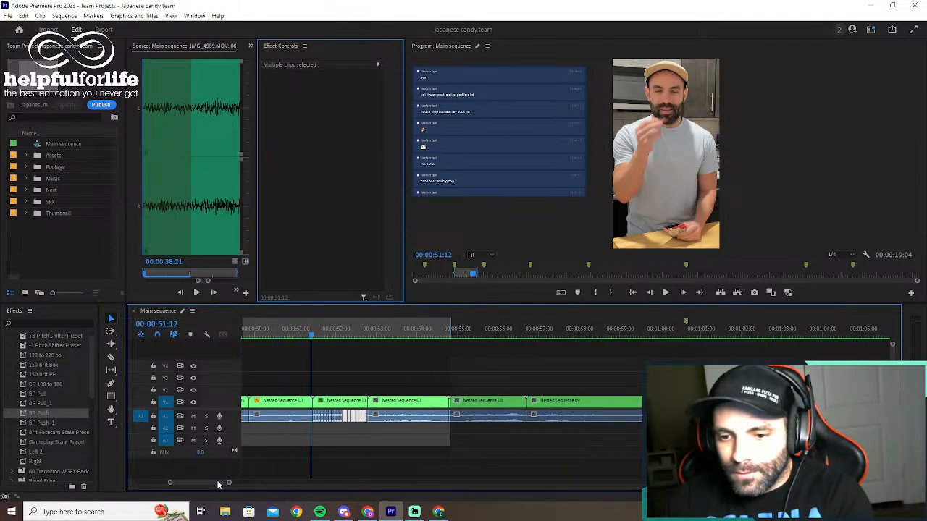
left_click_drag(312, 330, 286, 334)
key("space")
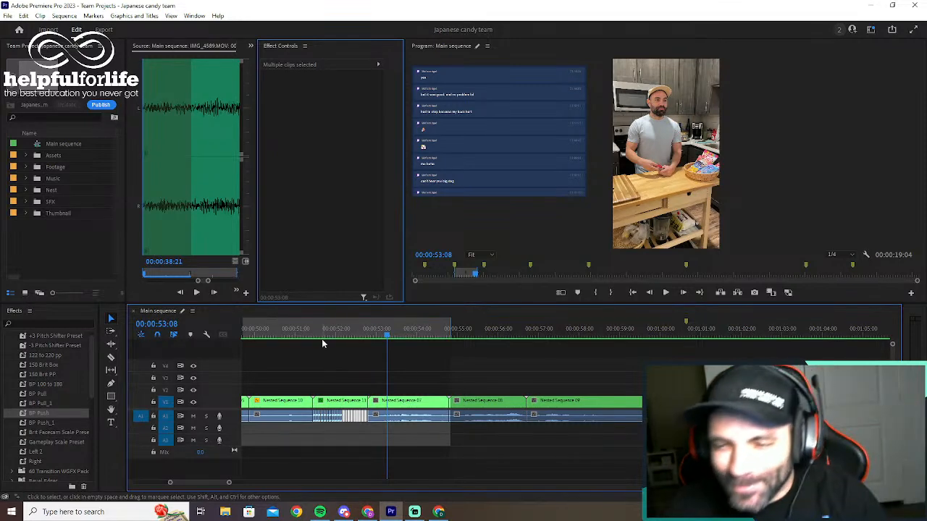
left_click_drag(319, 331, 284, 331)
key("space")
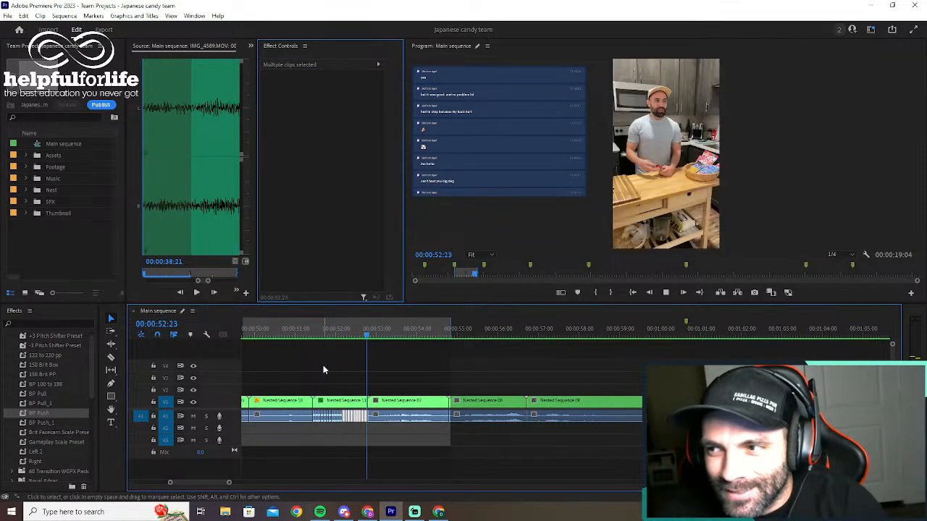
key("space")
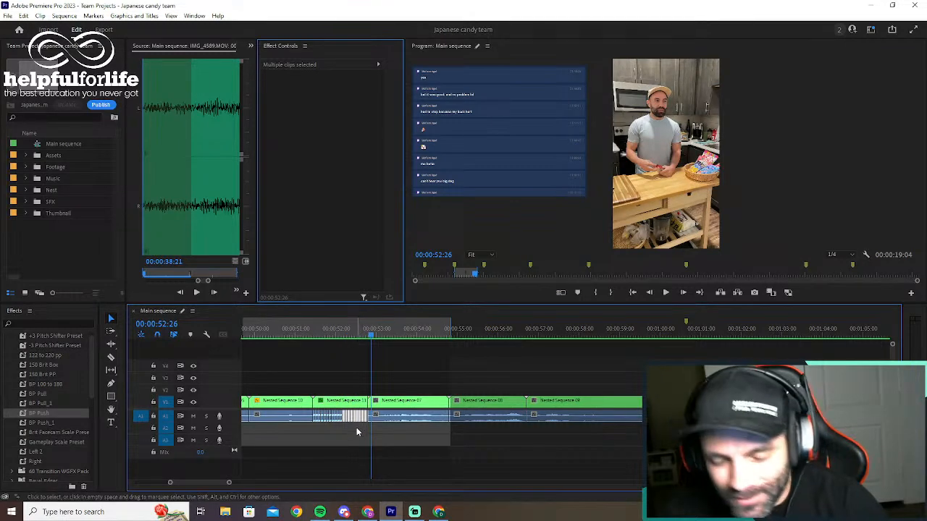
Apply the -3 Pitch Shifter Preset to all sound pieces beneath Nested Sequence 11 and play back the passage
left_click(362, 333)
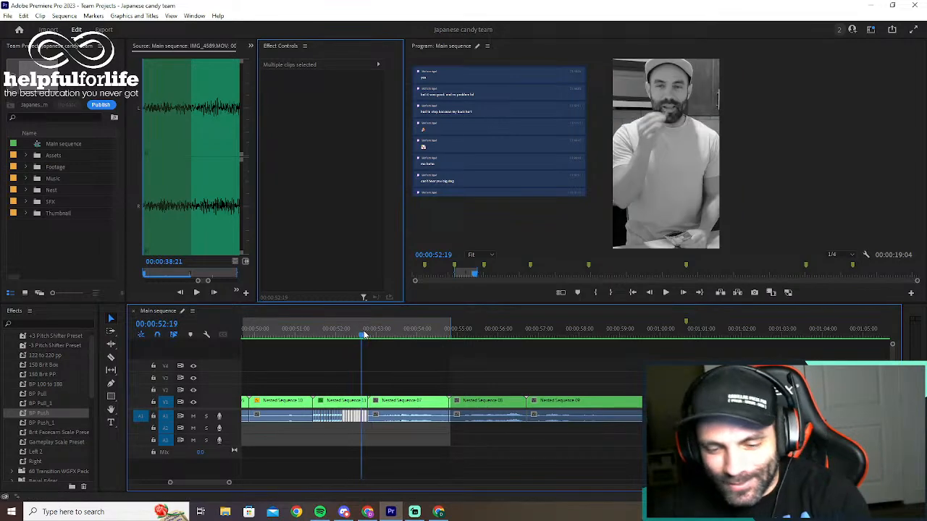
key("equal")
left_click(509, 445)
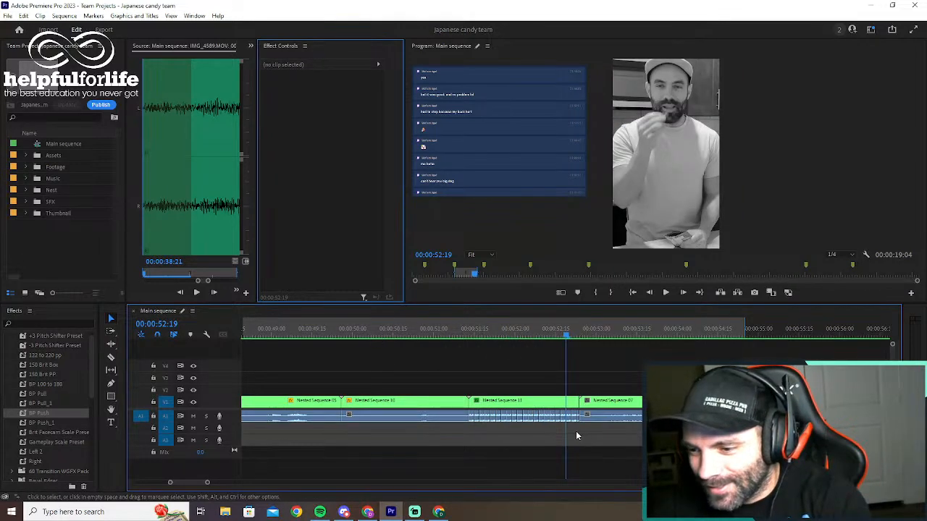
left_click_drag(488, 427, 574, 422)
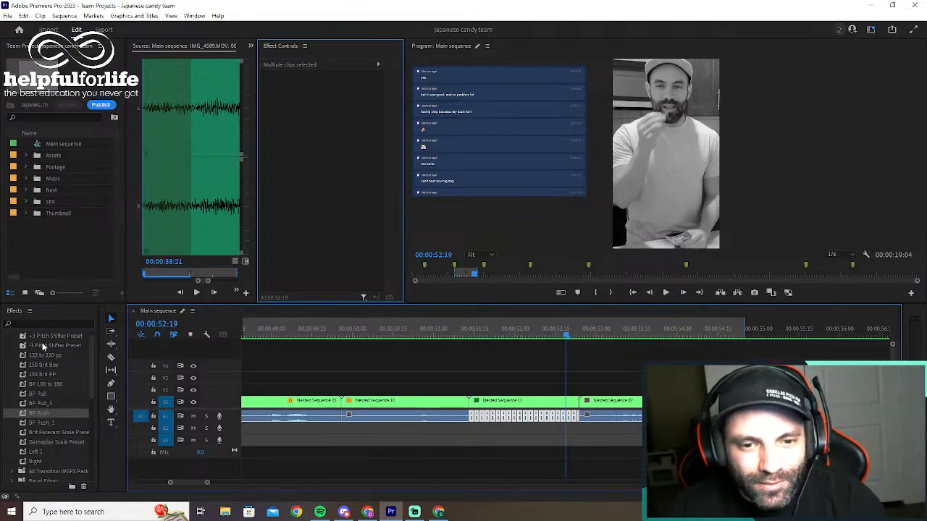
left_click_drag(42, 347, 520, 424)
left_click(480, 365)
left_click(466, 335)
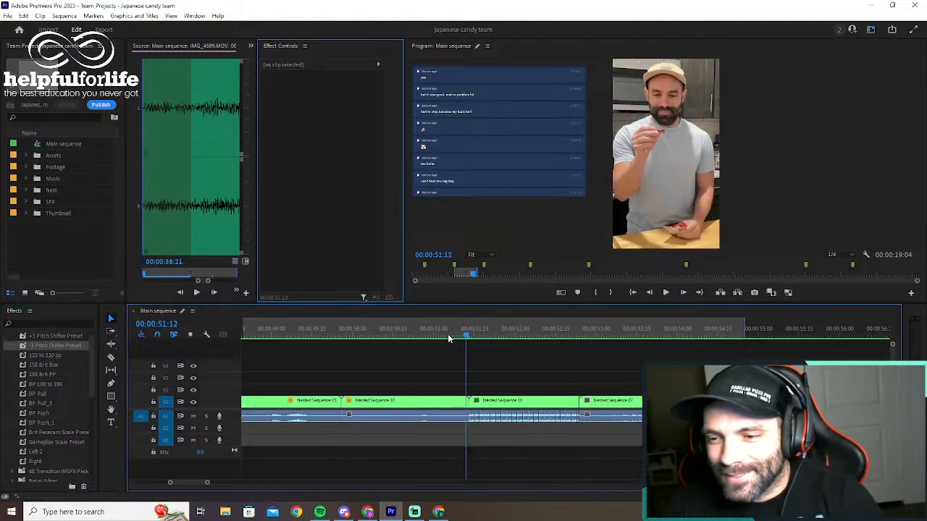
left_click_drag(448, 338, 428, 338)
key("space")
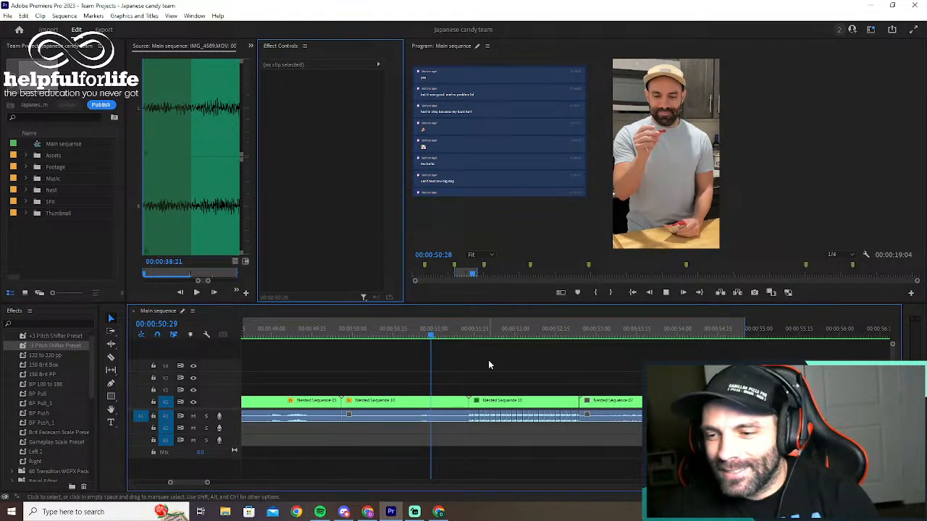
key("space")
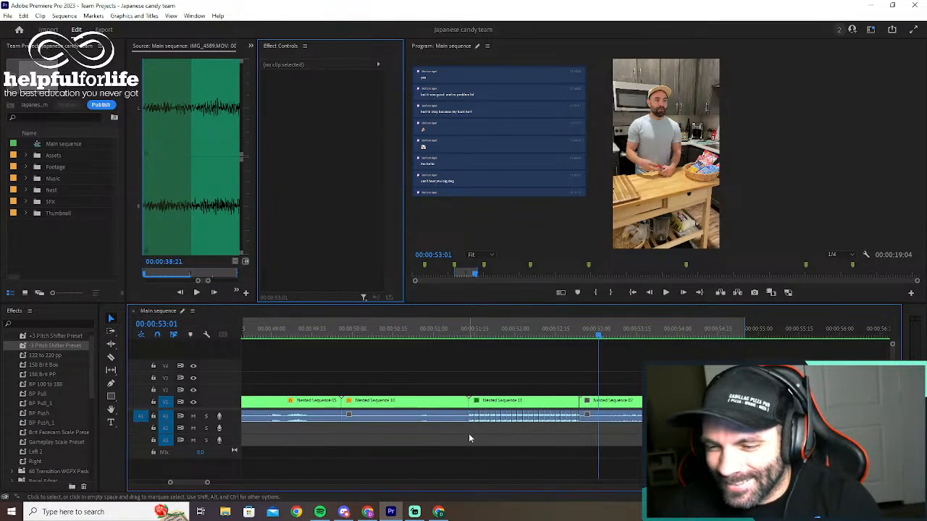
Adjust the gain of all sound pieces beneath Nested Sequence 11 by -6 dB and play back the passage
left_click_drag(471, 418, 580, 425)
key("g")
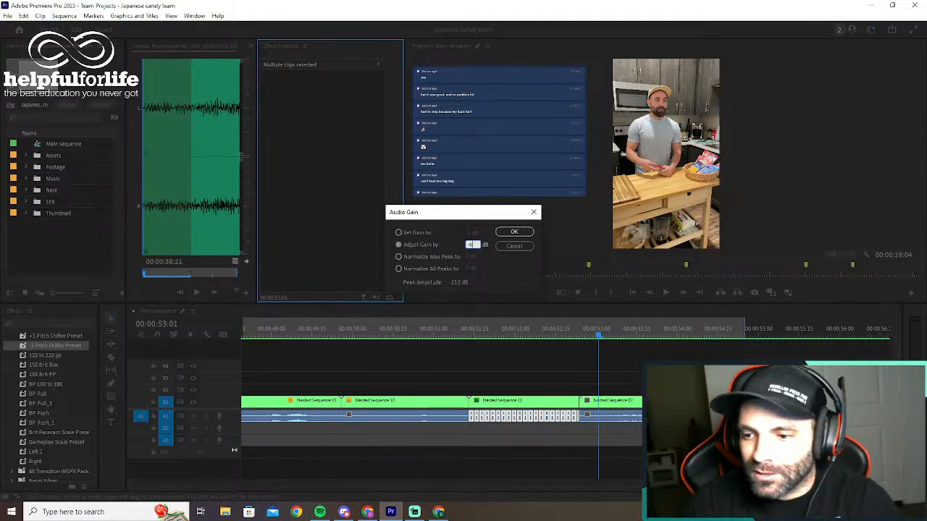
key("Return")
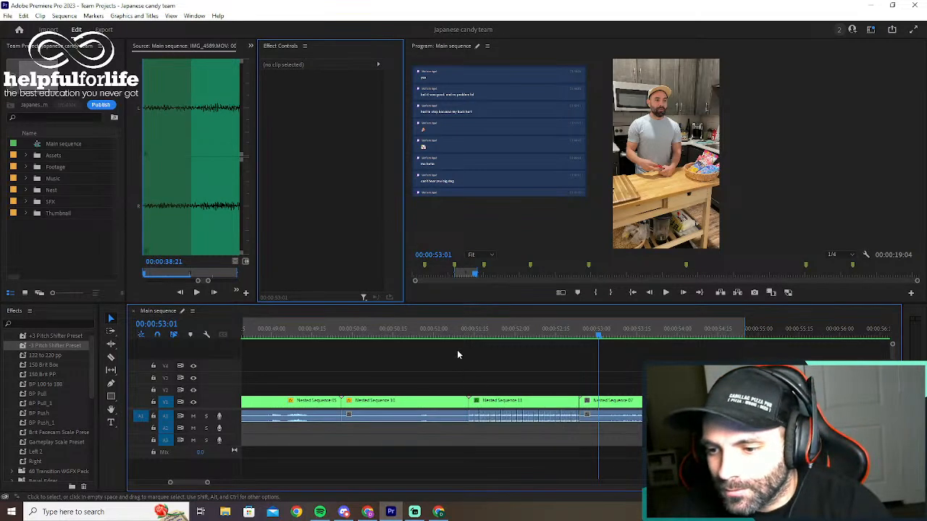
left_click(410, 332)
key("space")
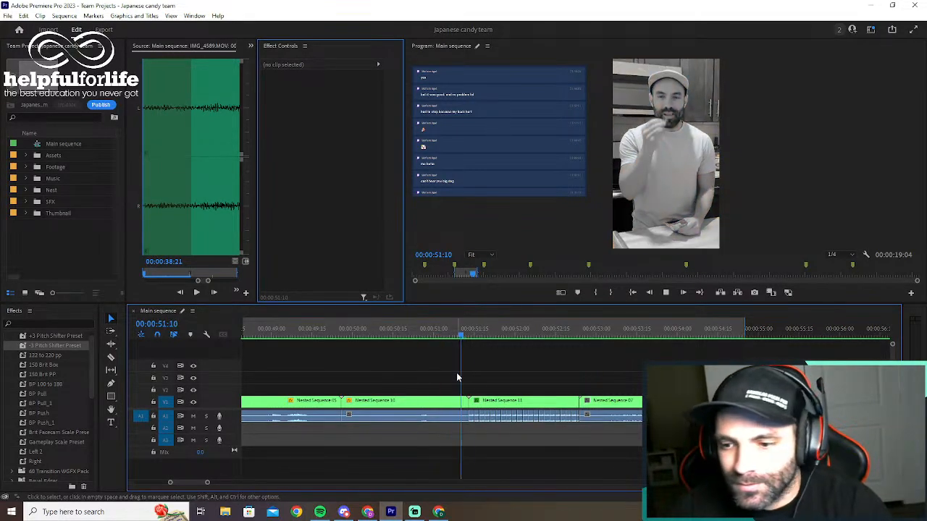
key("space")
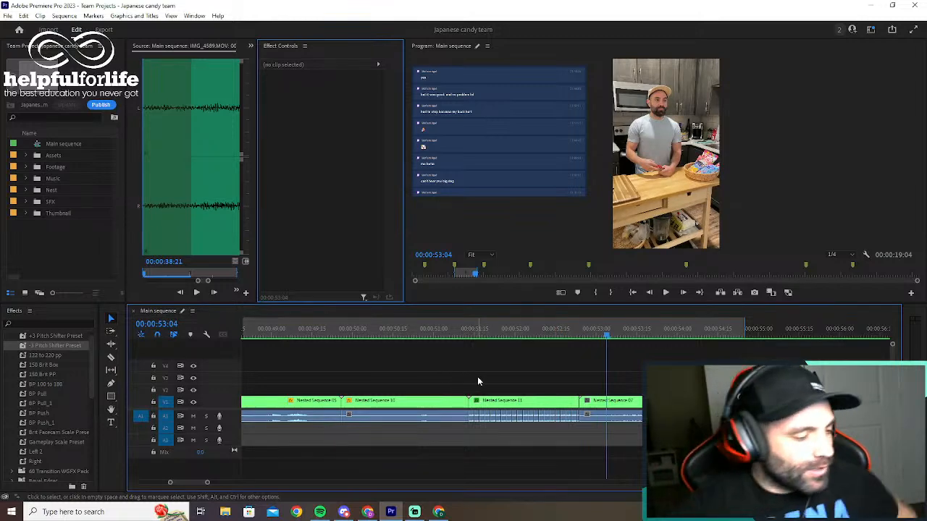
key("minus")
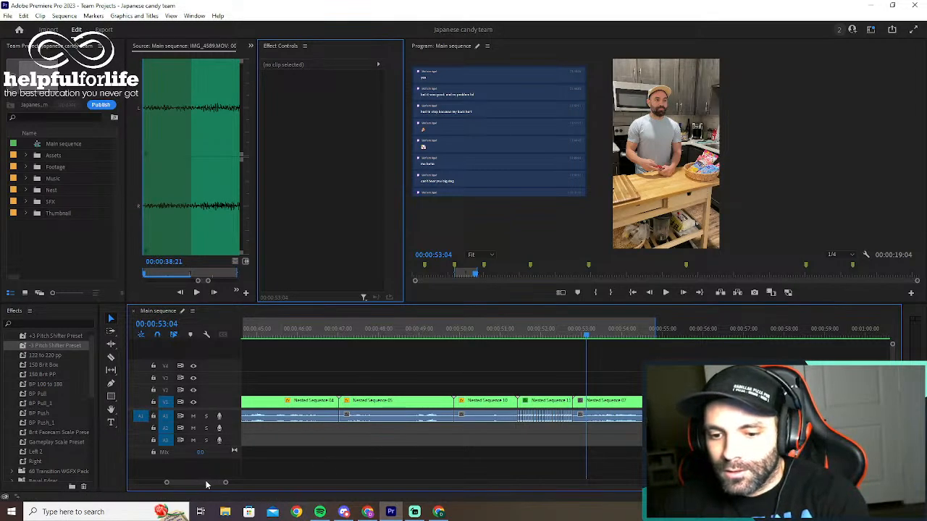
scroll(206, 485, "down", 5)
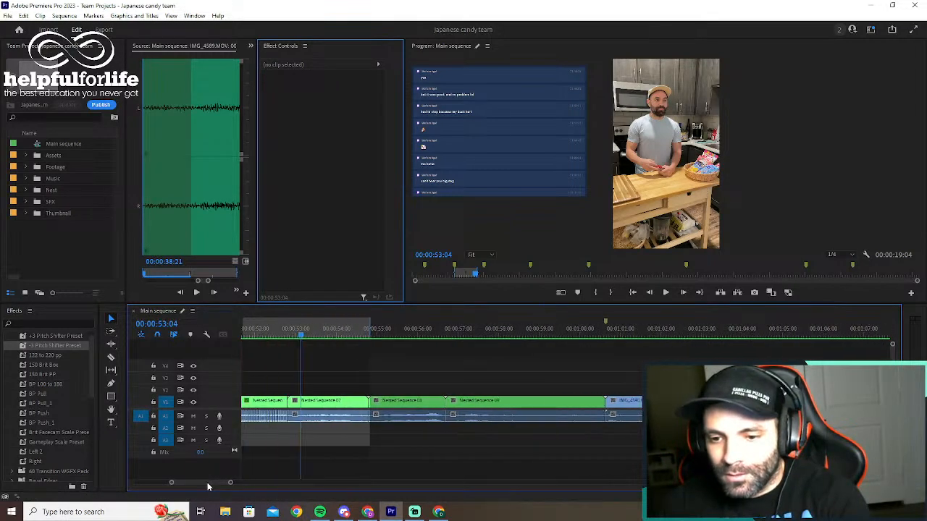
scroll(207, 486, "up", 1)
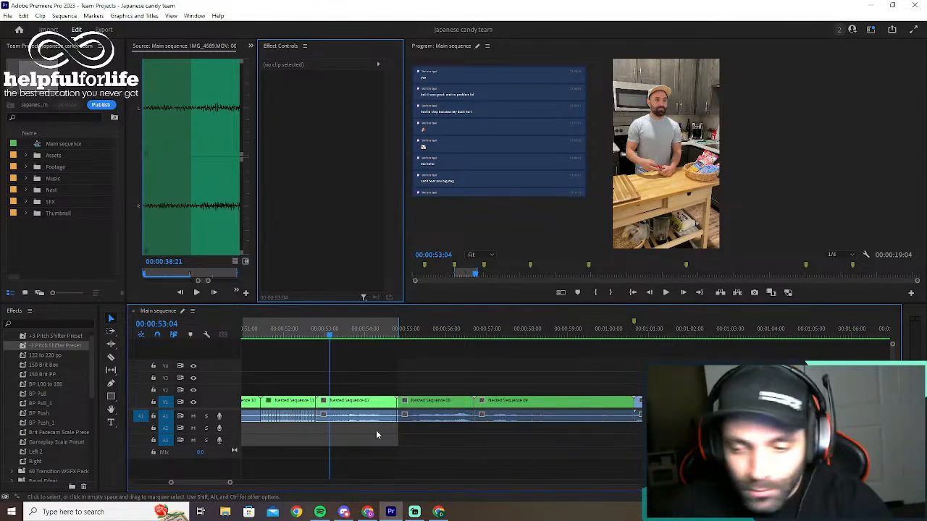
left_click_drag(331, 334, 322, 337)
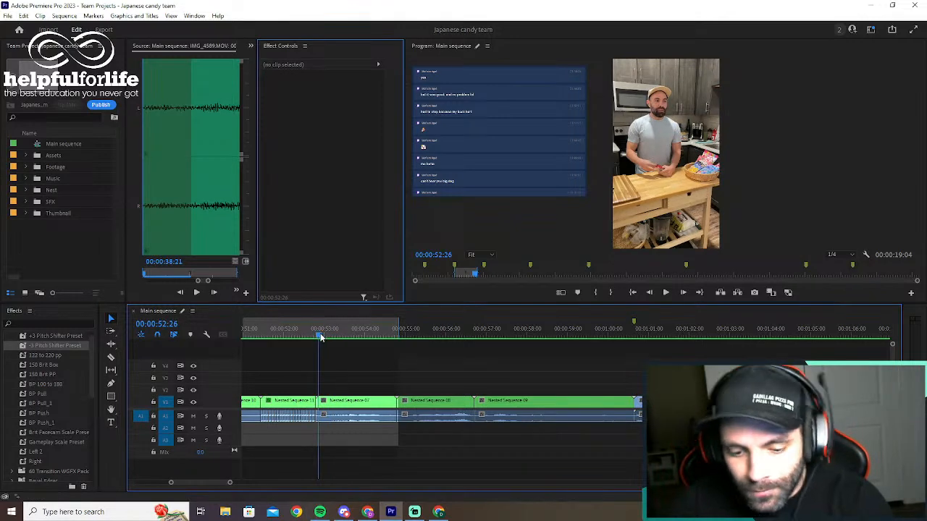
key("=")
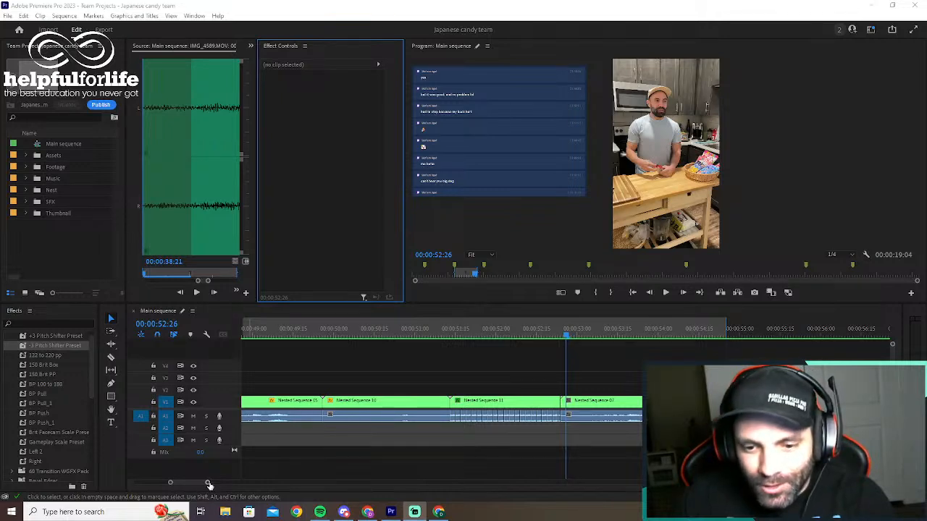
left_click_drag(209, 484, 245, 486)
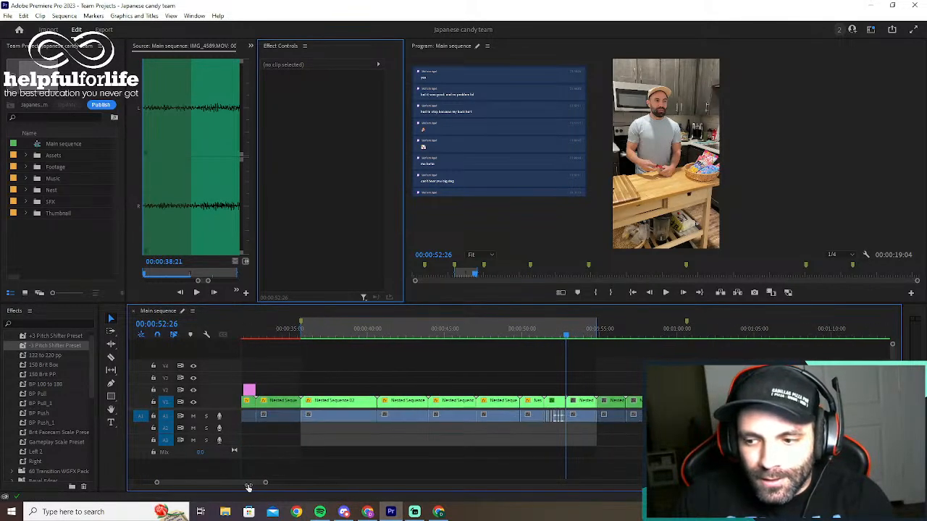
key("minus")
key("minus")
key("minus")
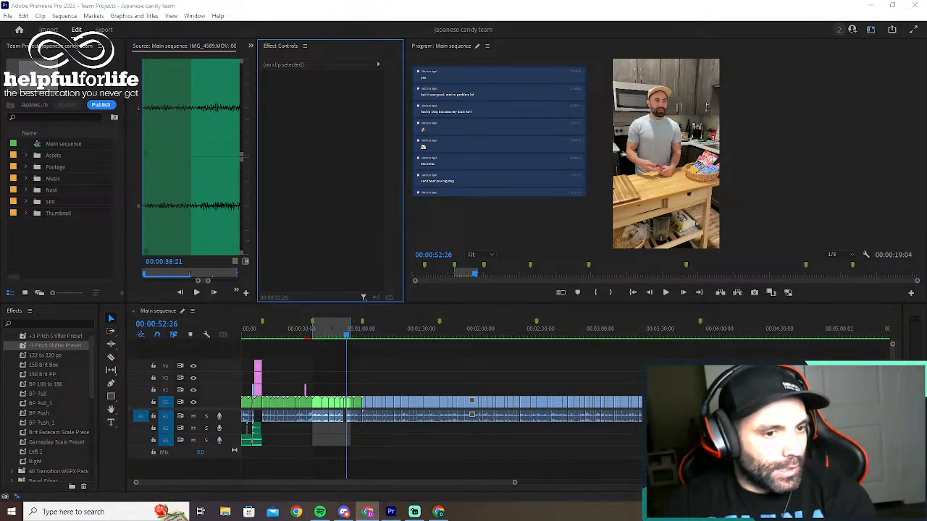
Play back the sequence from 00:00:52:04 through Nested Sequence 07 and place the playhead near that clip's end
left_click(347, 339)
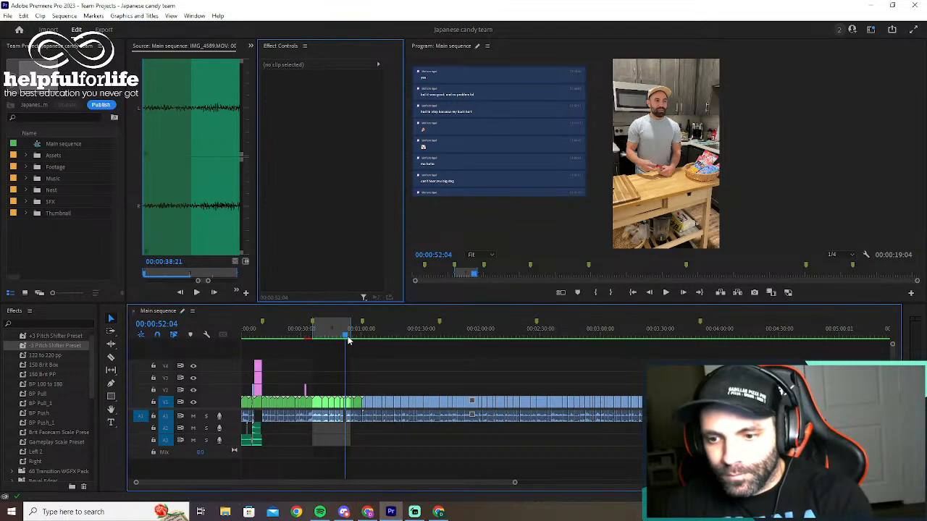
key("equal")
key("equal")
key("equal")
key("equal")
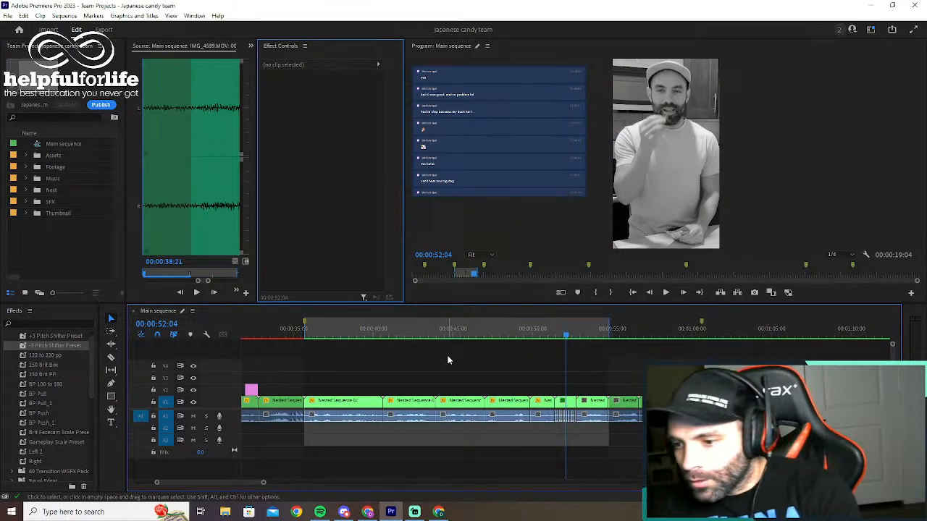
key("space")
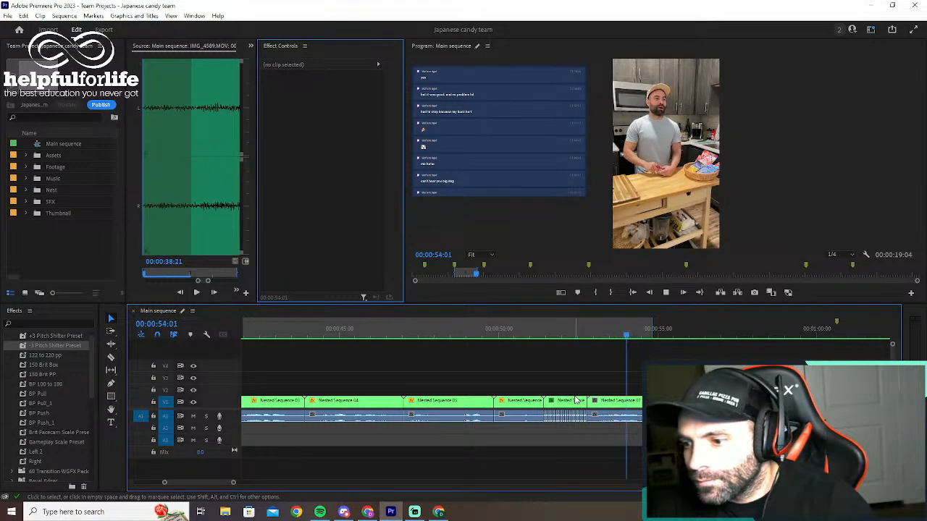
left_click(640, 337)
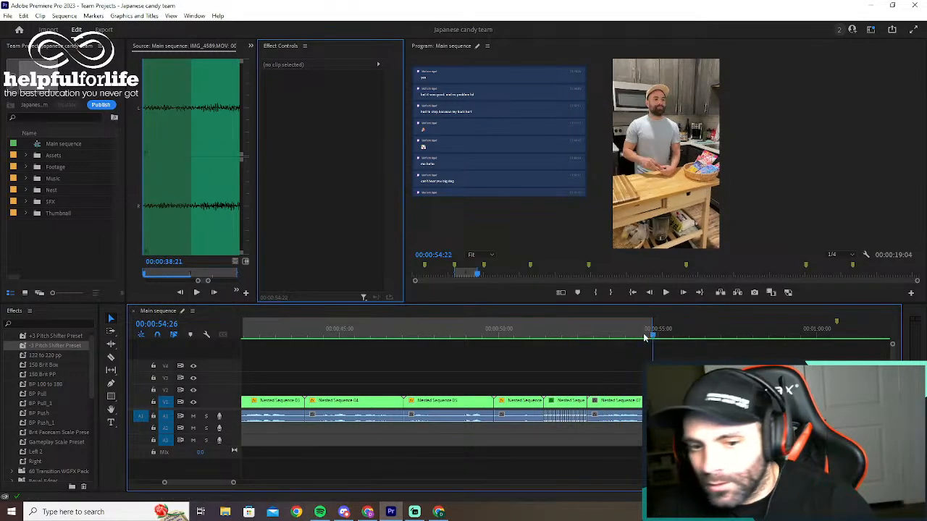
Inside Nested Sequence 07, scale the clip to 132 and shift its position, with a vertical value of 2179, to frame the man closer
double_click(619, 403)
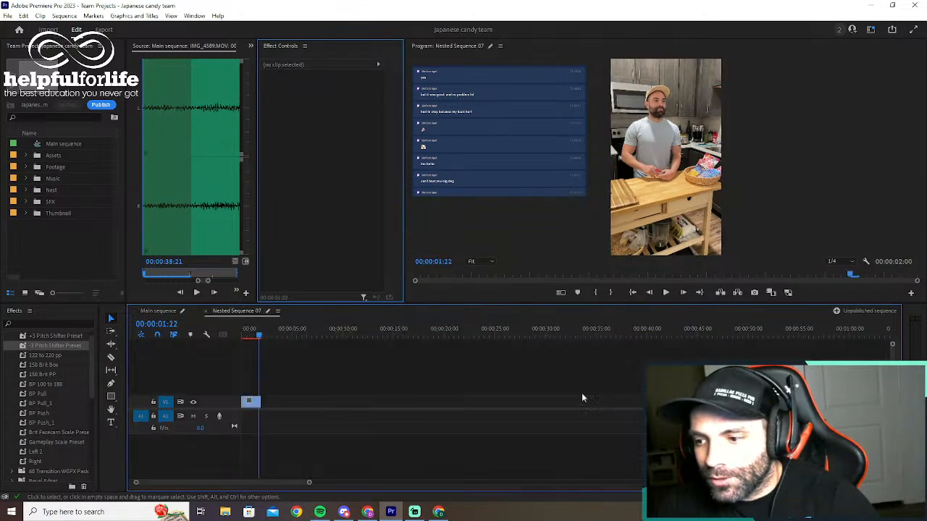
left_click_drag(311, 373, 249, 403)
left_click_drag(325, 106, 345, 97)
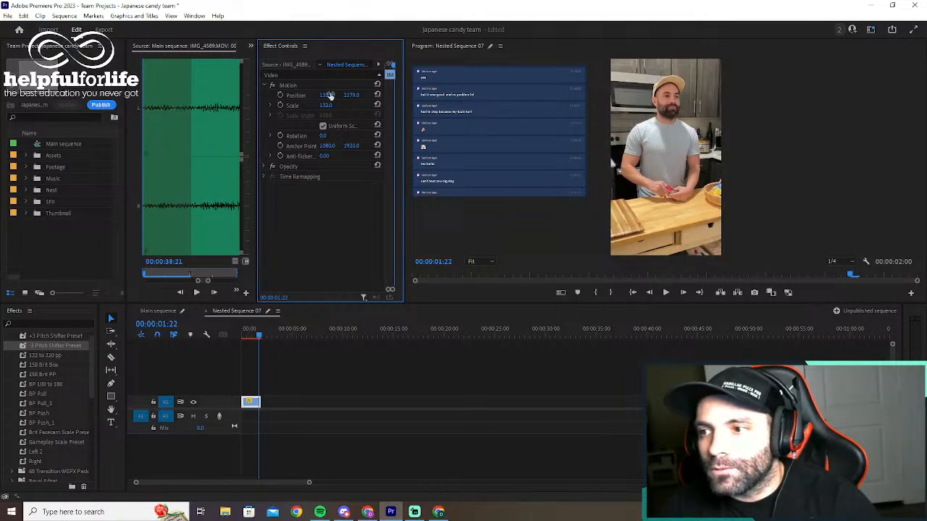
left_click(207, 312)
Apply the BP Pull preset to Nested Sequence 07 in the main sequence and play back through Nested Sequence 08
left_click_drag(38, 394, 609, 410)
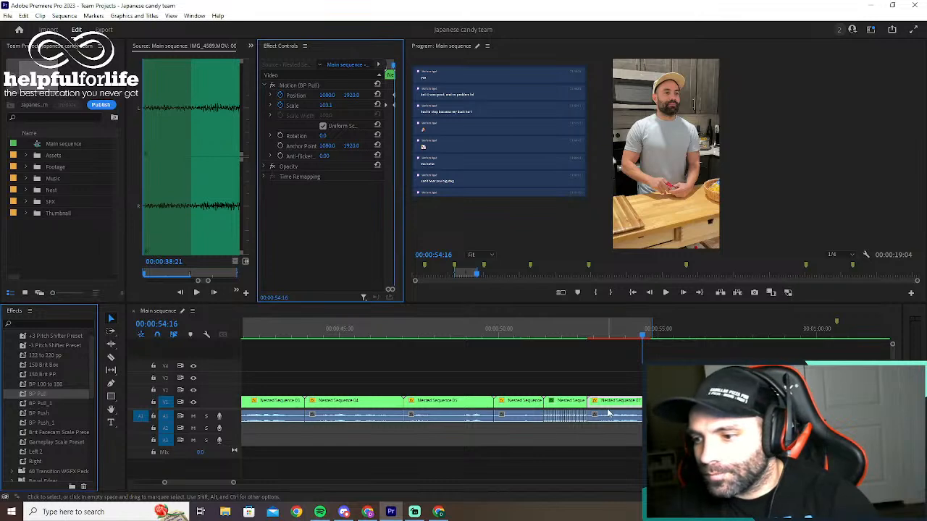
key("space")
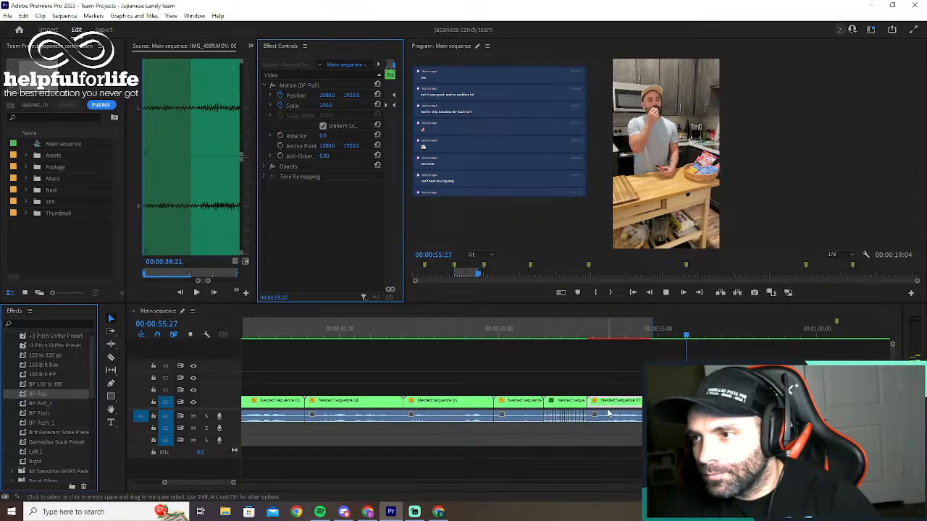
key("space")
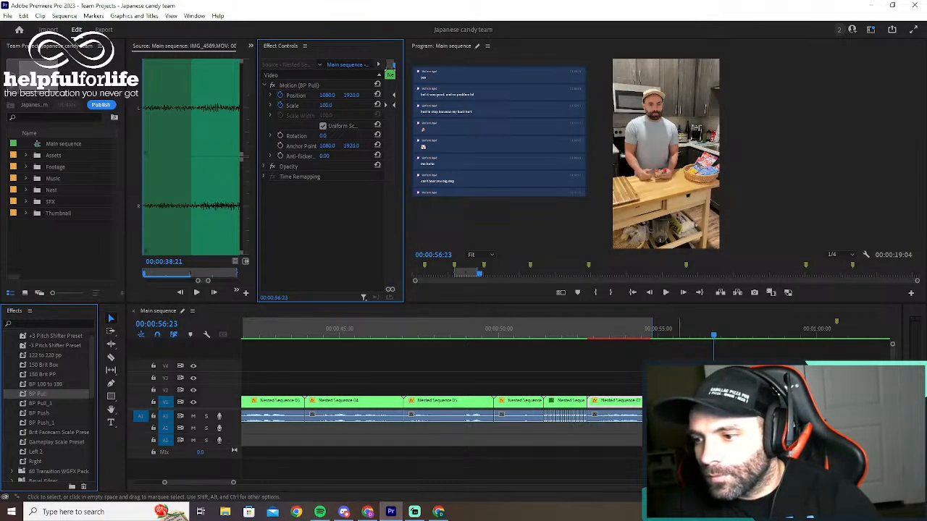
Inside Nested Sequence 08, scale the clip to 149 and set its position to 1491, 2489, returning to the main sequence
left_click(693, 334)
left_click(681, 379)
double_click(681, 401)
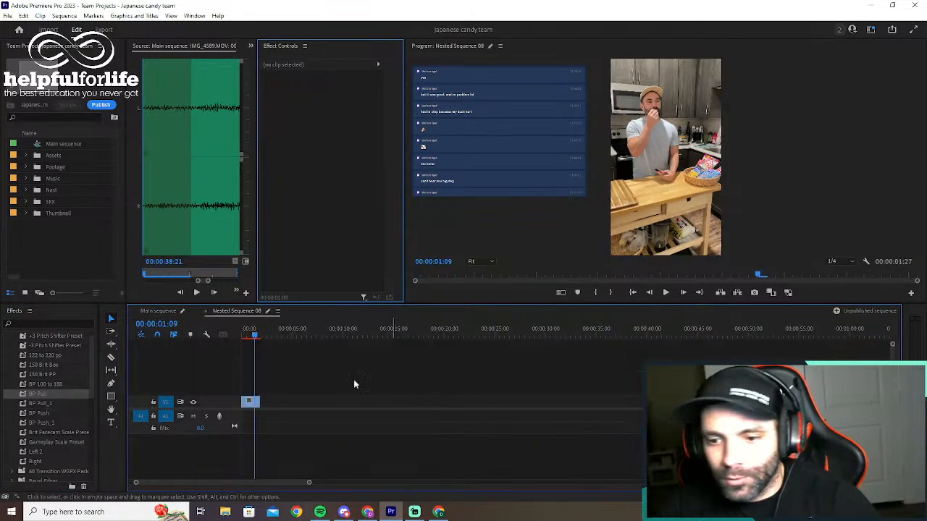
mouse_move(297, 370)
left_mouse_down()
mouse_move(267, 409)
mouse_move(242, 420)
left_mouse_up()
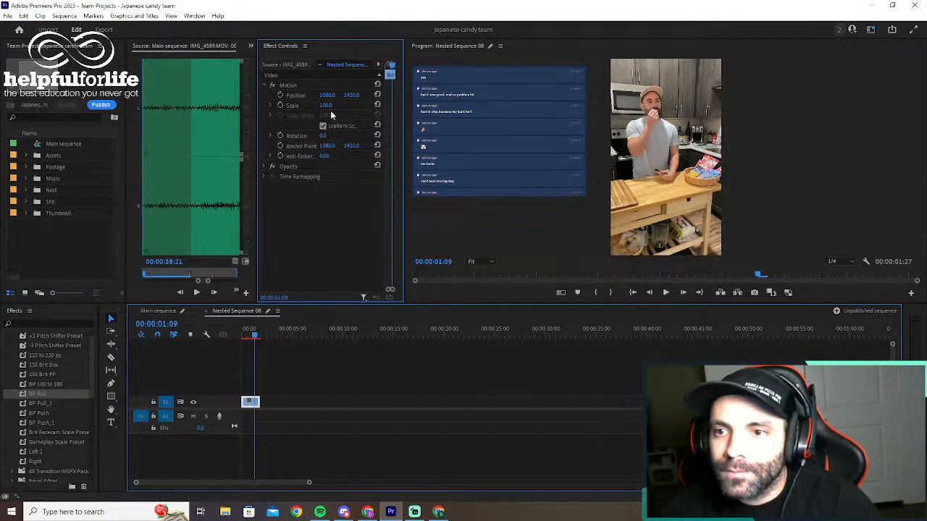
left_click_drag(326, 105, 619, 96)
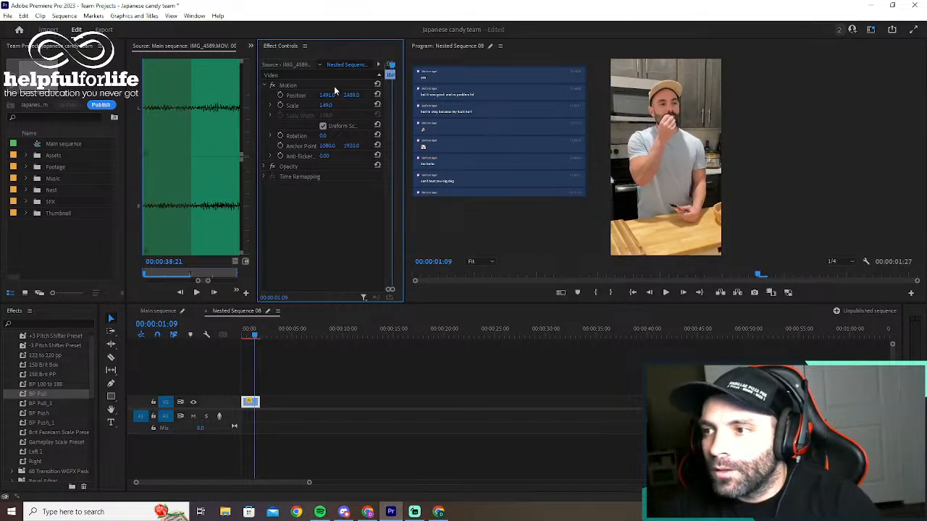
left_click(204, 312)
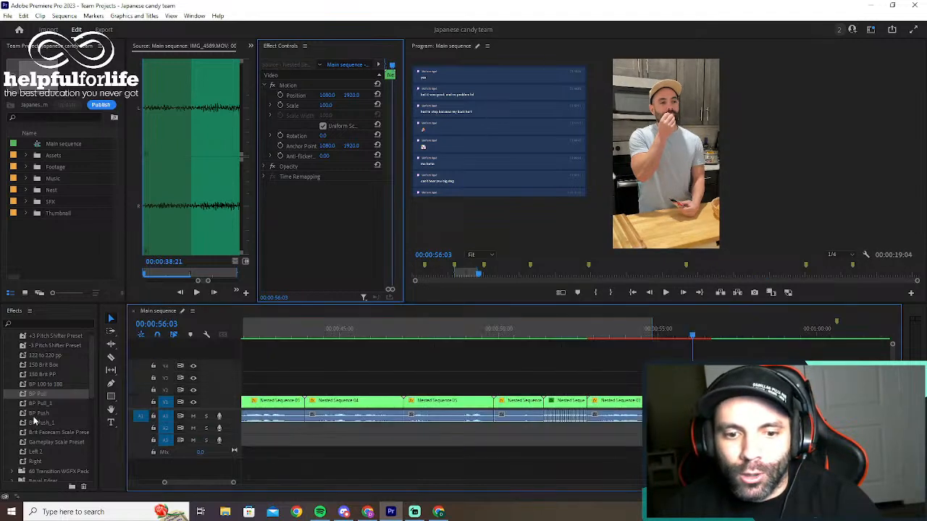
Apply the BP Push preset to Nested Sequence 08 and play back the passage into Nested Sequence 09
left_click_drag(37, 413, 684, 401)
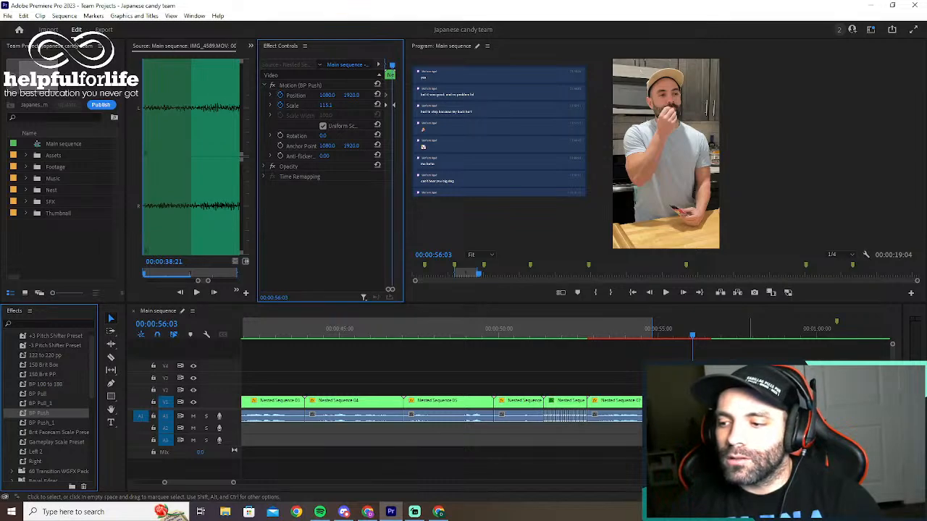
key("space")
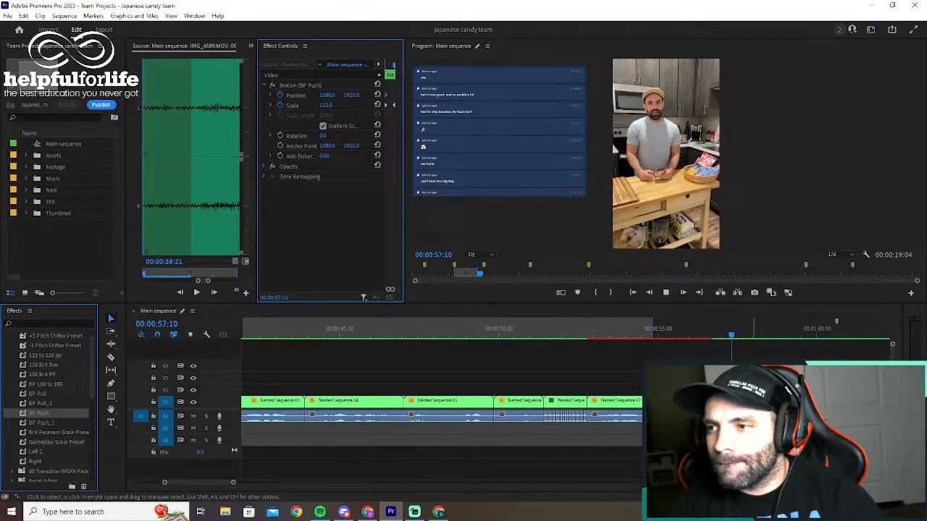
Duplicate the 7/10 text graphic from above the earlier clips to 00:00:58:07 on V2 over Nested Sequence 09
scroll(556, 371, "down", 4)
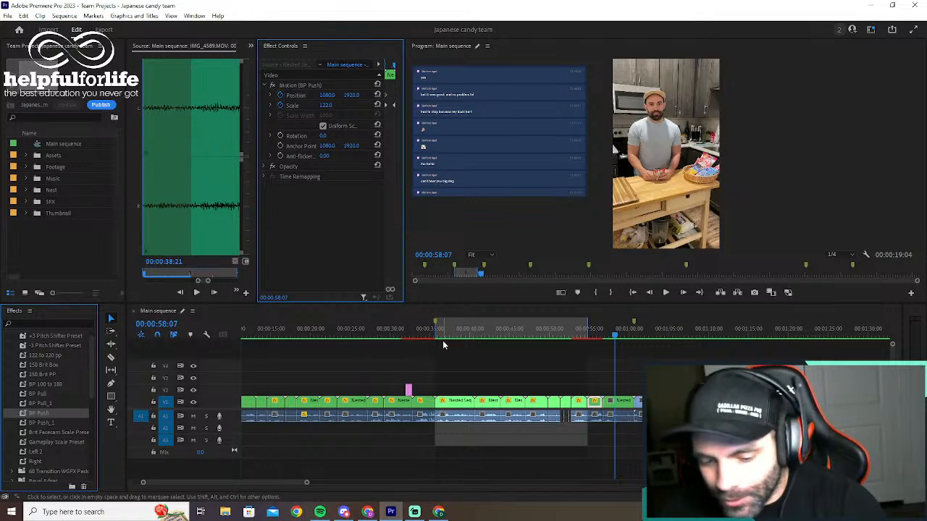
key("minus")
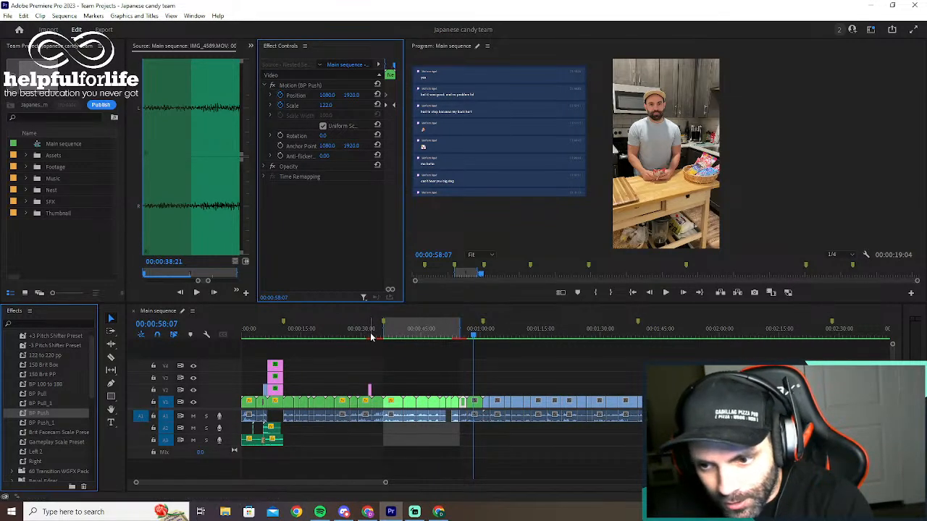
scroll(414, 381, "up", 3)
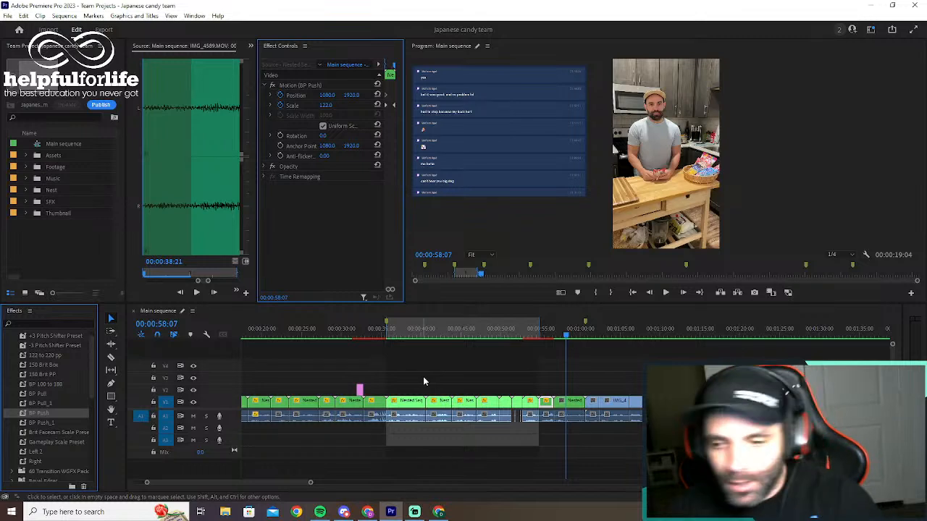
left_click(359, 391)
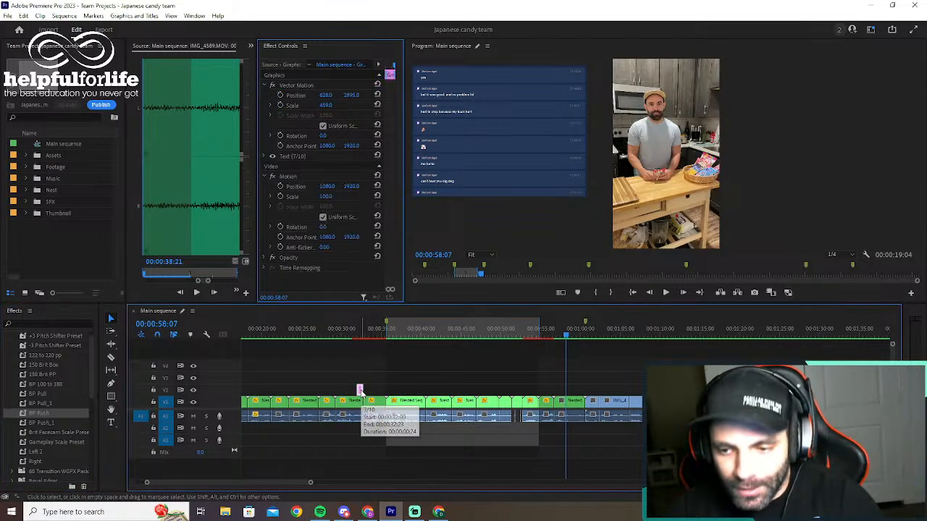
left_click_drag(359, 391, 572, 396)
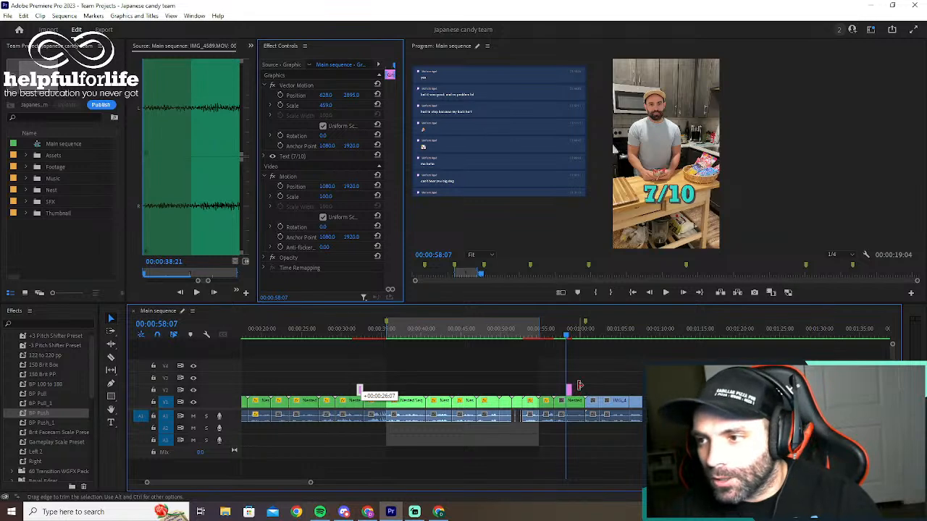
key("equal")
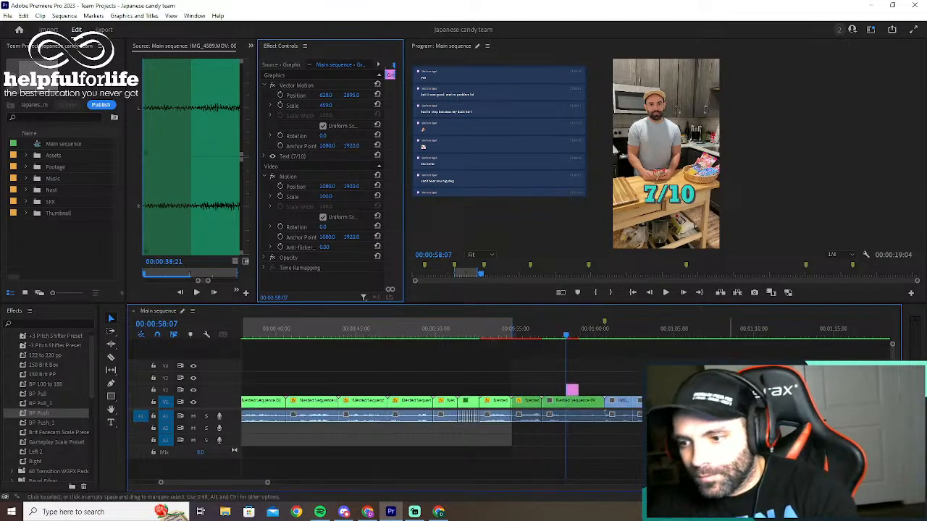
key("equal")
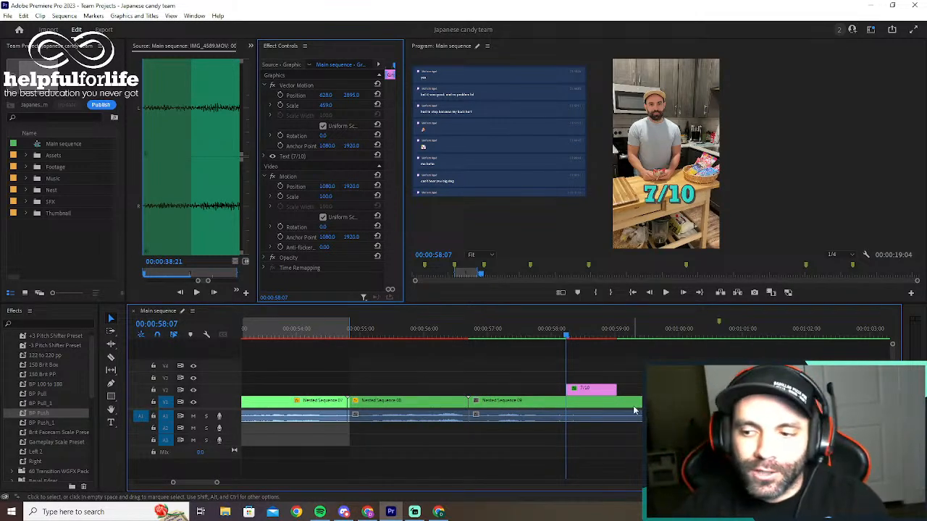
Play back the start of Nested Sequence 09 and move the copied 7/10 graphic earlier to about 00:00:57:00
left_click(473, 333)
key("space")
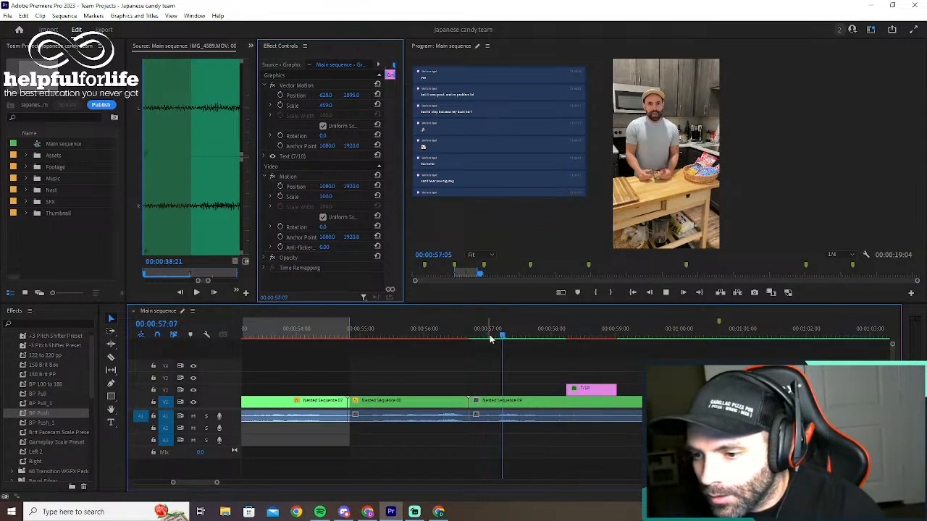
mouse_move(489, 336)
left_mouse_down()
mouse_move(501, 333)
mouse_move(483, 336)
left_mouse_up()
key("space")
left_click_drag(594, 391, 516, 395)
key("=")
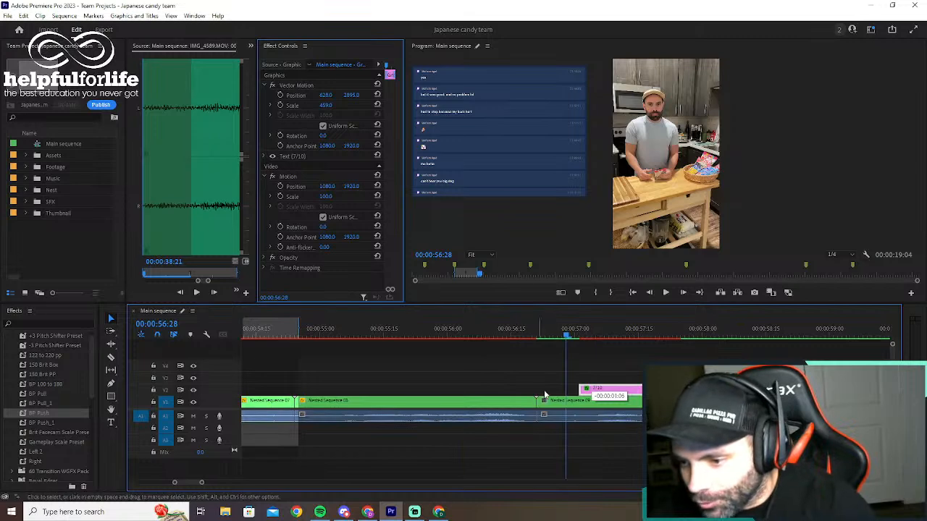
left_click_drag(607, 391, 603, 391)
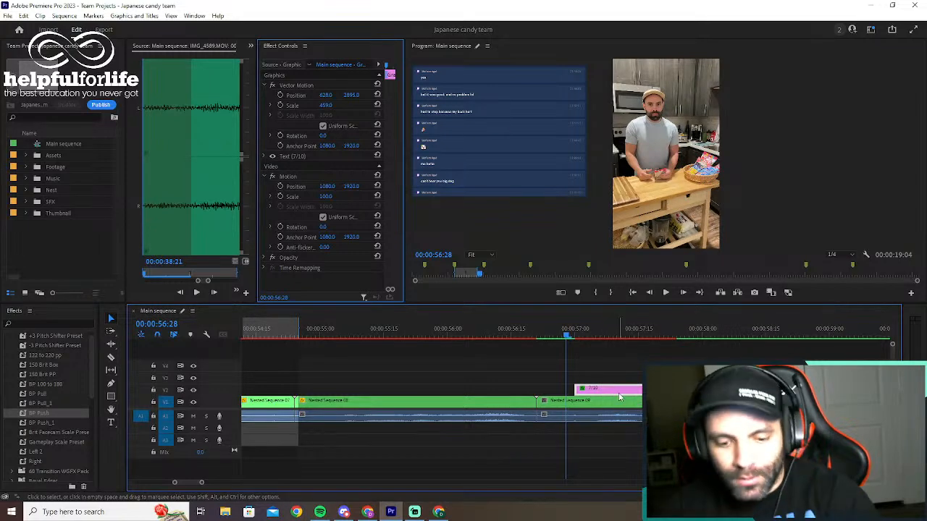
Change the copied graphic's text to 8/10 and extend its end further over Nested Sequence 09
key("minus")
key("minus")
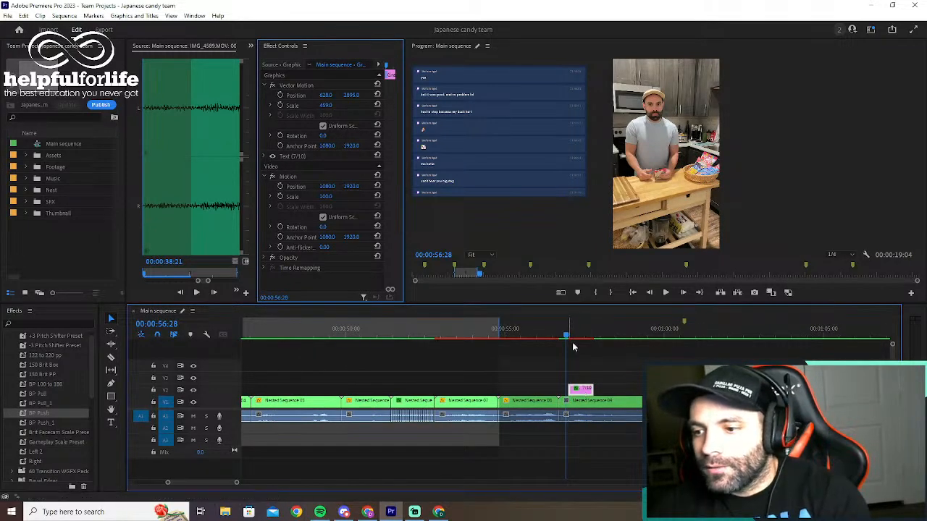
left_click_drag(565, 327, 576, 335)
double_click(661, 195)
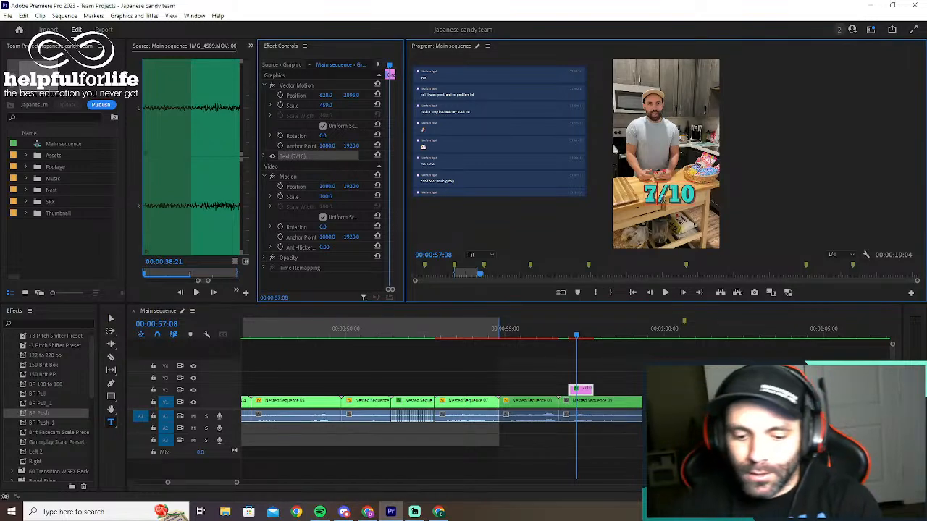
key("BackSpace")
type("8")
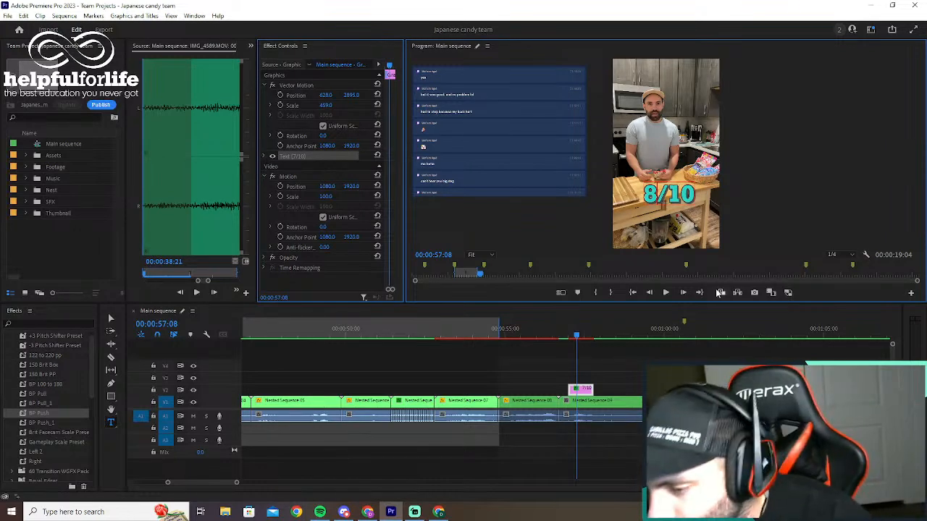
left_click_drag(592, 391, 619, 391)
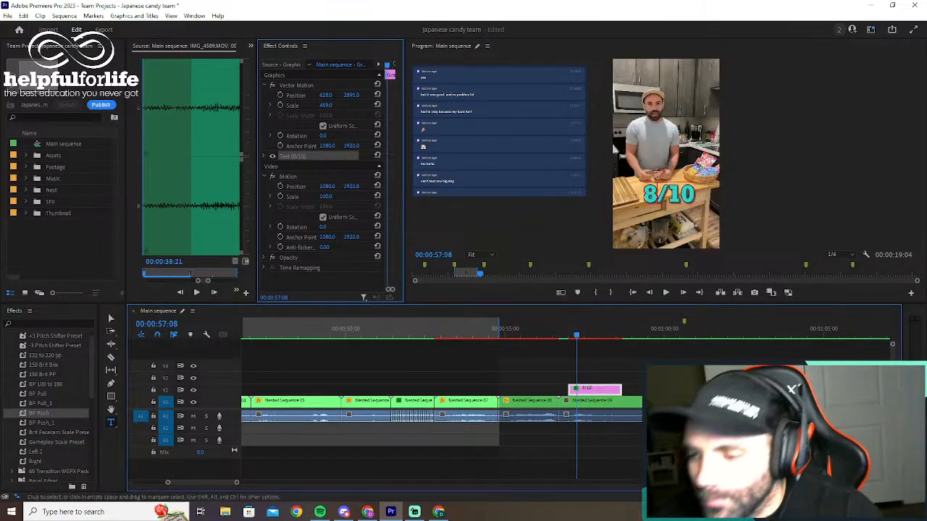
Add the default Cross Dissolve to the start of the 8/10 graphic and shorten it to 8 frames
left_click(572, 366)
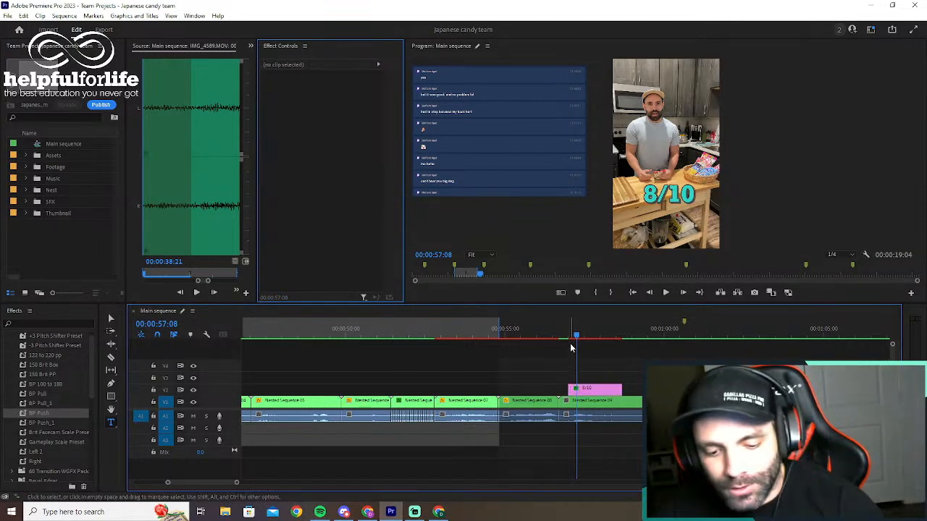
right_click(571, 390)
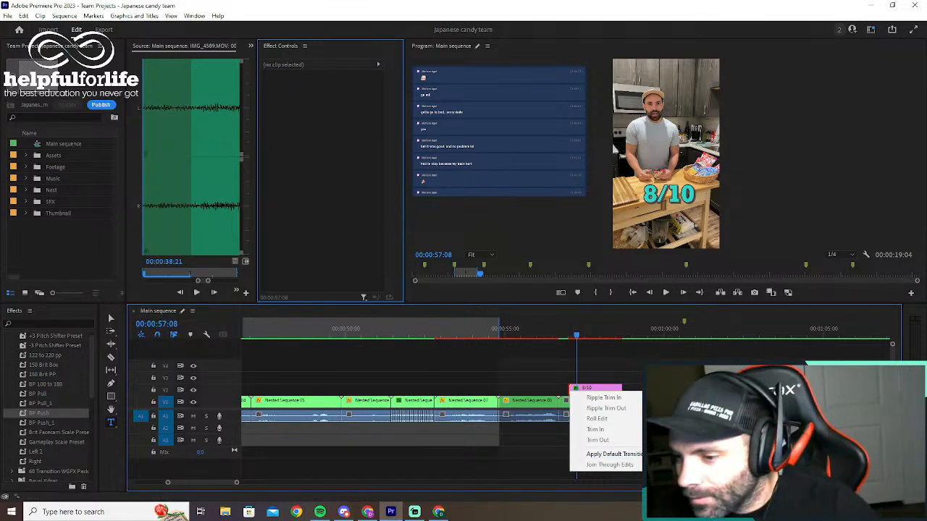
left_click(616, 456)
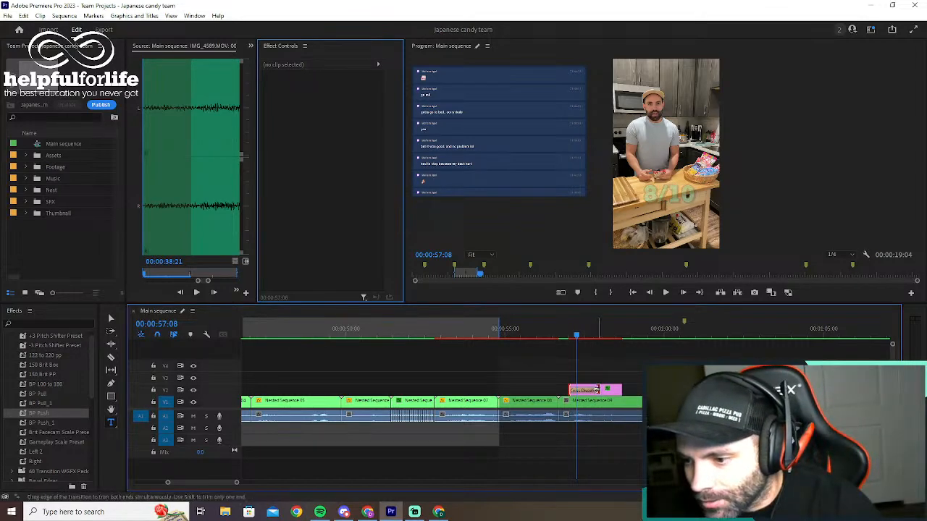
left_click_drag(598, 390, 579, 394)
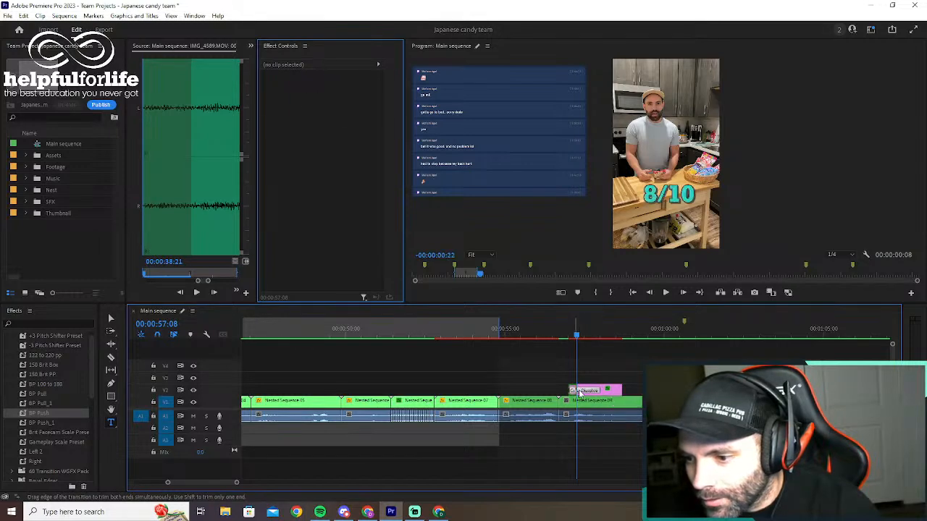
left_click(579, 392)
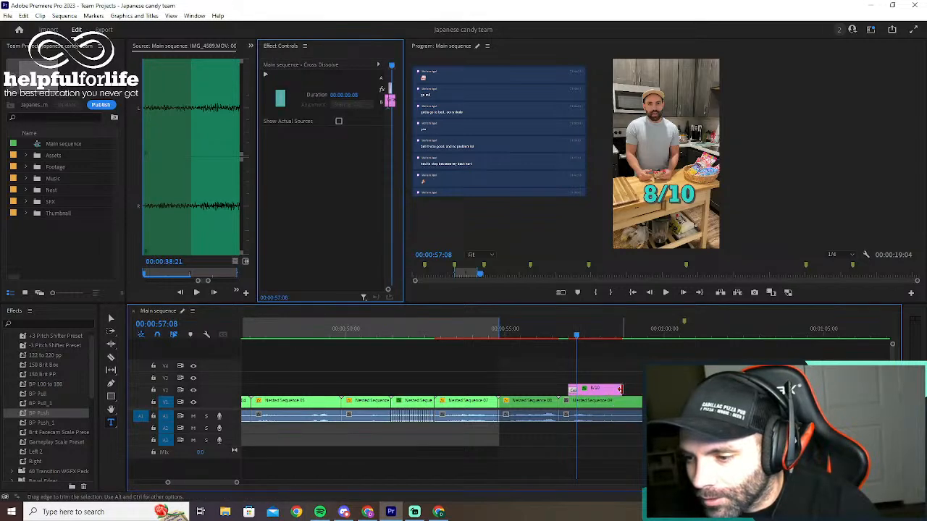
Add the default Cross Dissolve to the end of the 8/10 graphic with a duration of 8 frames
right_click(621, 391)
right_click(620, 390)
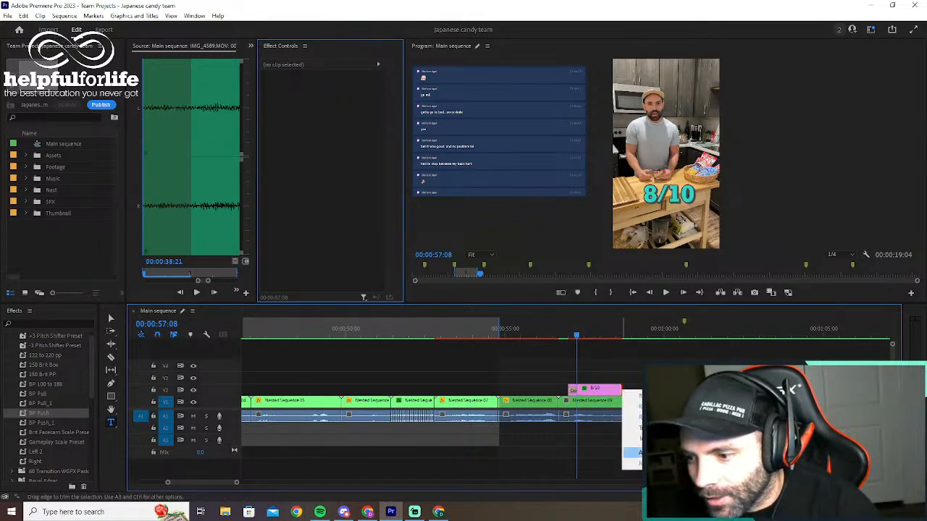
left_click(632, 453)
left_click_drag(615, 392, 608, 394)
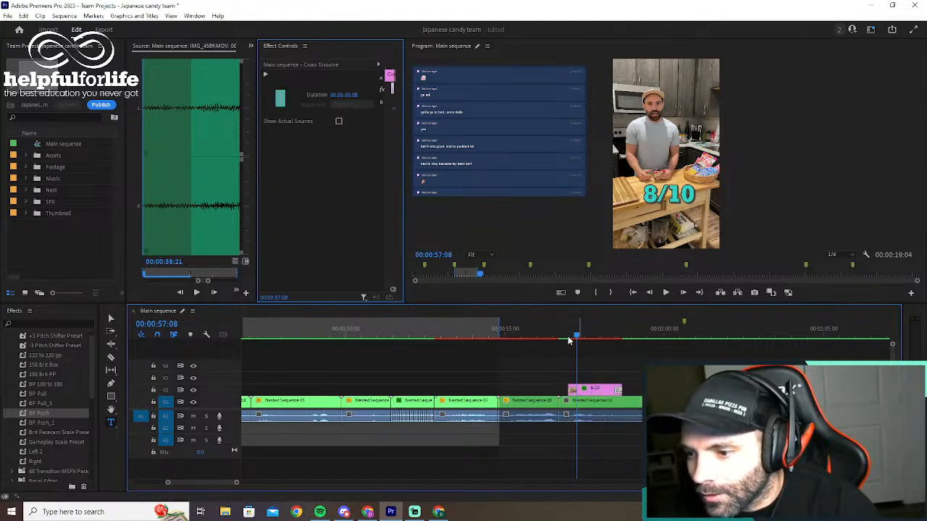
Play back the 8/10 graphic from 00:00:56:13 and lengthen its two Cross Dissolves to about 12 frames
left_click_drag(569, 341, 550, 337)
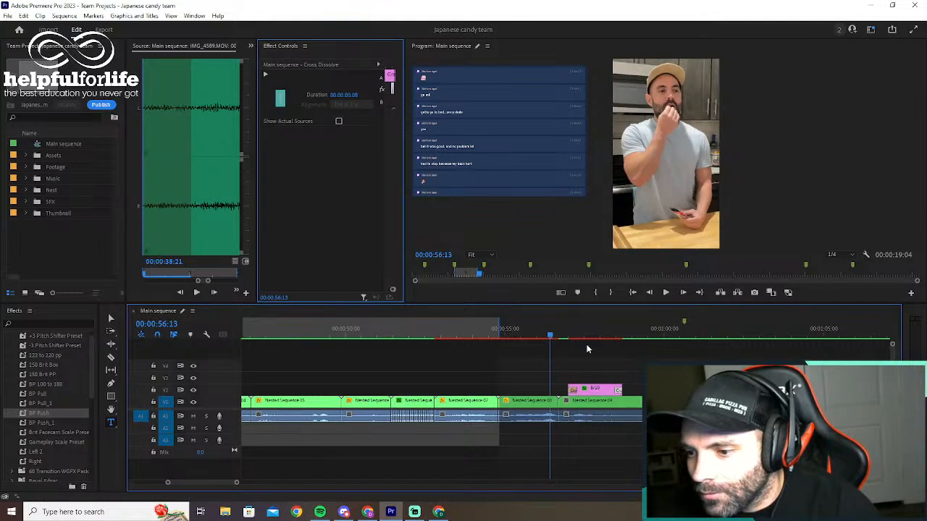
key("space")
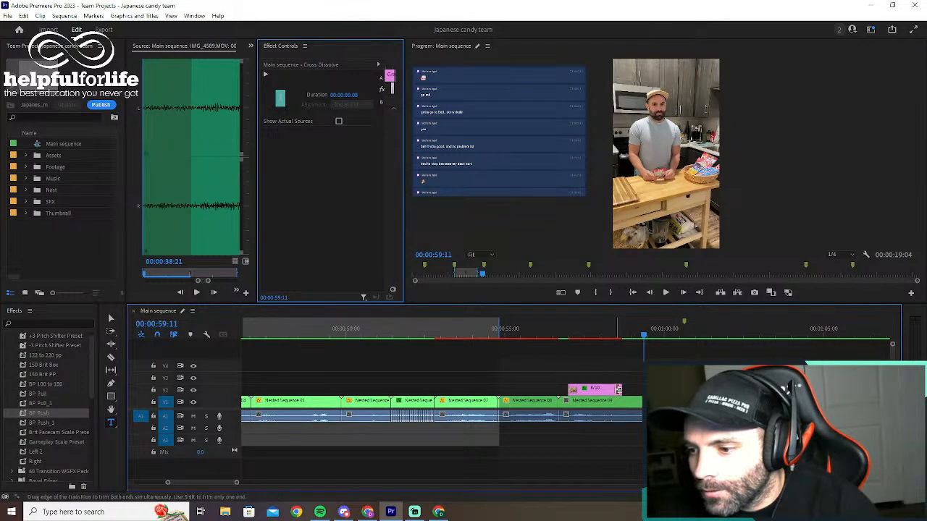
left_click_drag(617, 391, 581, 389)
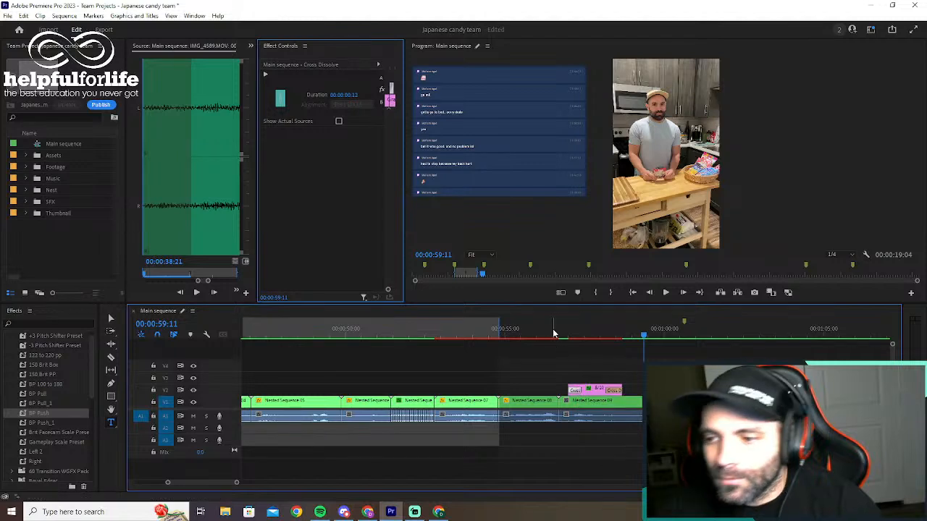
Play back the 8/10 graphic's fades, and scale the clip inside Nested Sequence 09 to 129, repositioning it to keep the man framed
left_click(553, 332)
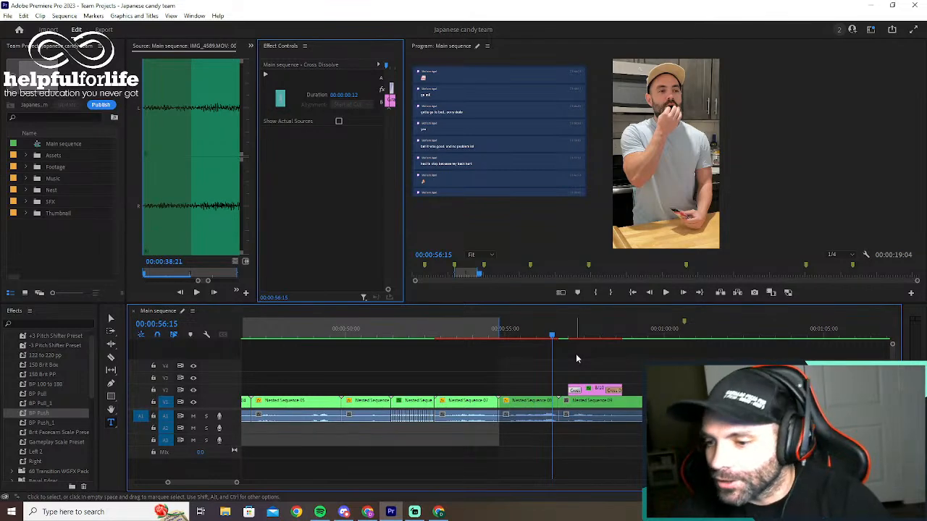
key("space")
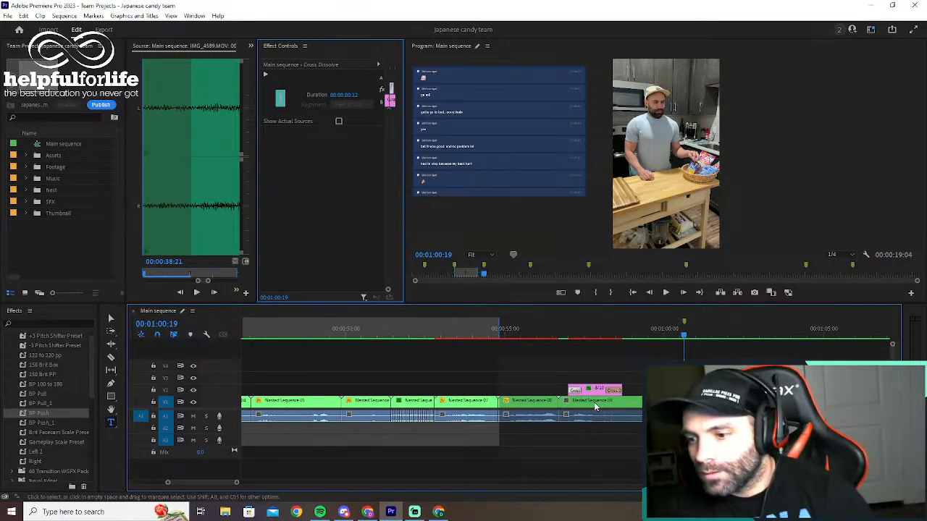
left_click(619, 335)
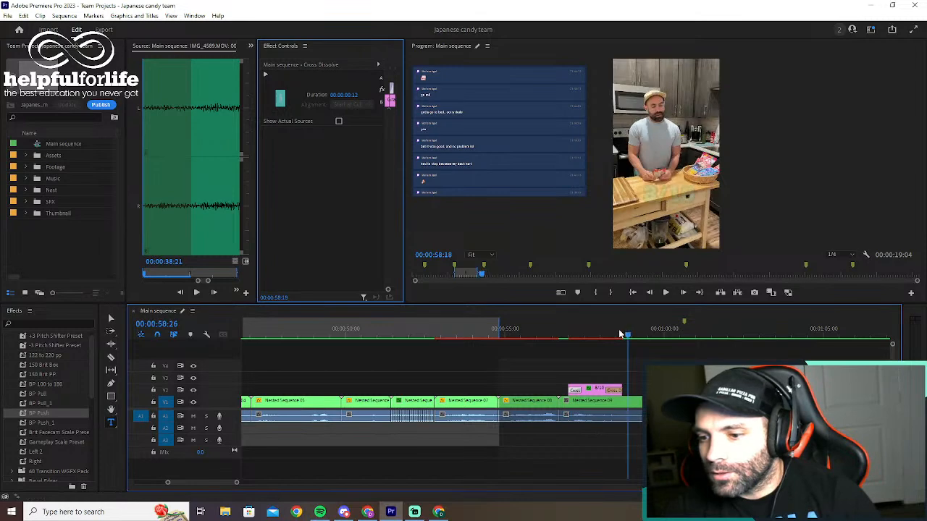
double_click(616, 405)
left_click(260, 401)
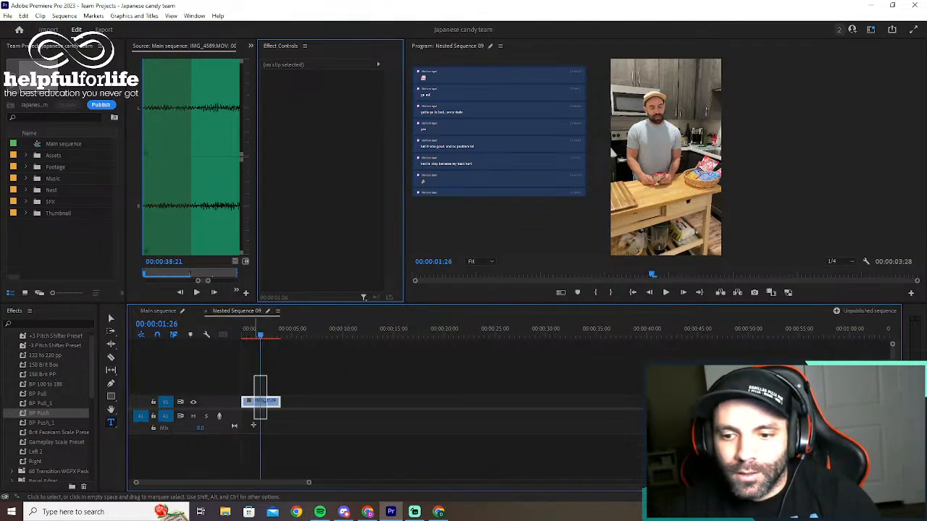
left_click_drag(325, 106, 354, 96)
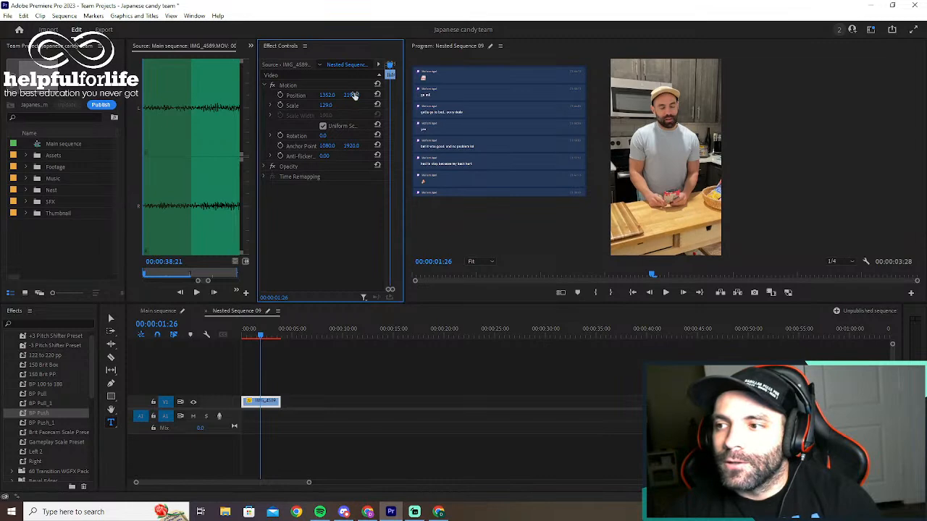
Apply the BP Pull preset to Nested Sequence 09 in the main sequence
left_click(206, 312)
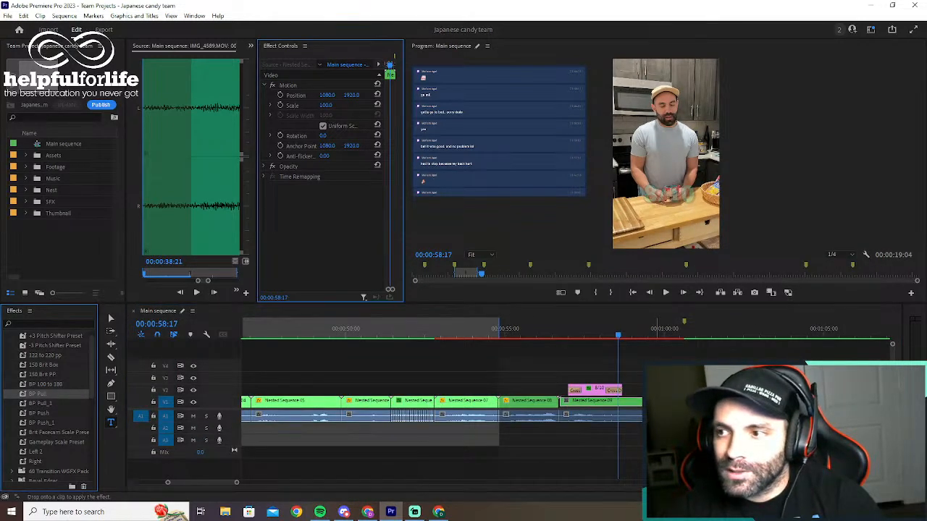
left_click_drag(657, 401, 658, 402)
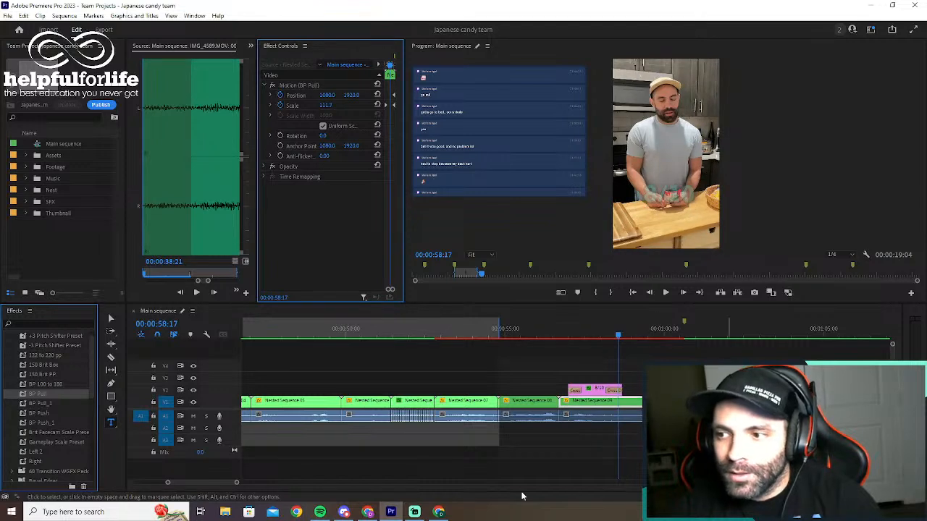
left_click(569, 335)
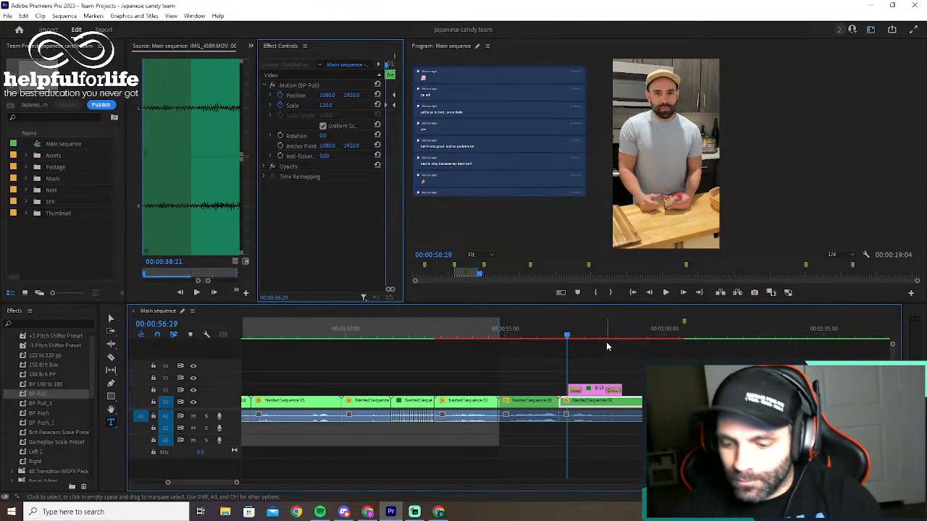
Set the main sequence's Out point at the 00:01:00:19 marker and render the In to Out range
key("shift+m")
key("o")
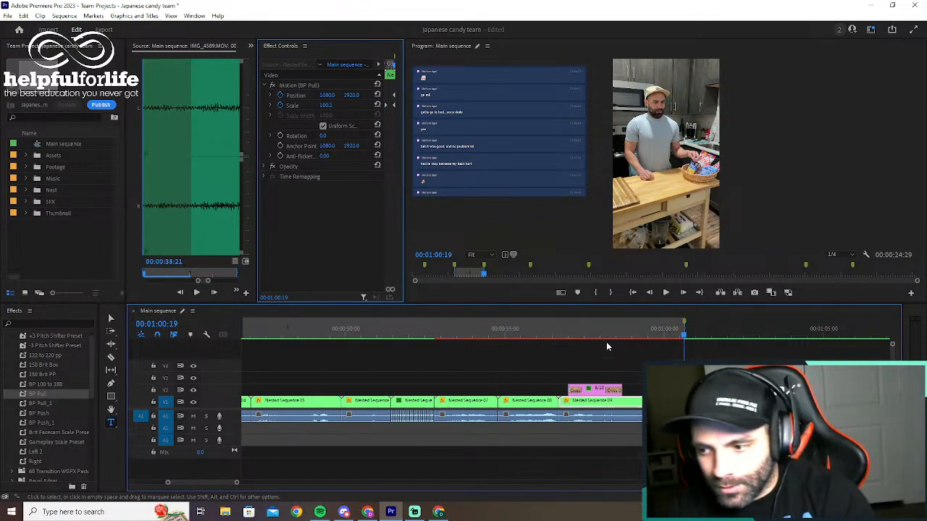
key("minus")
key("minus")
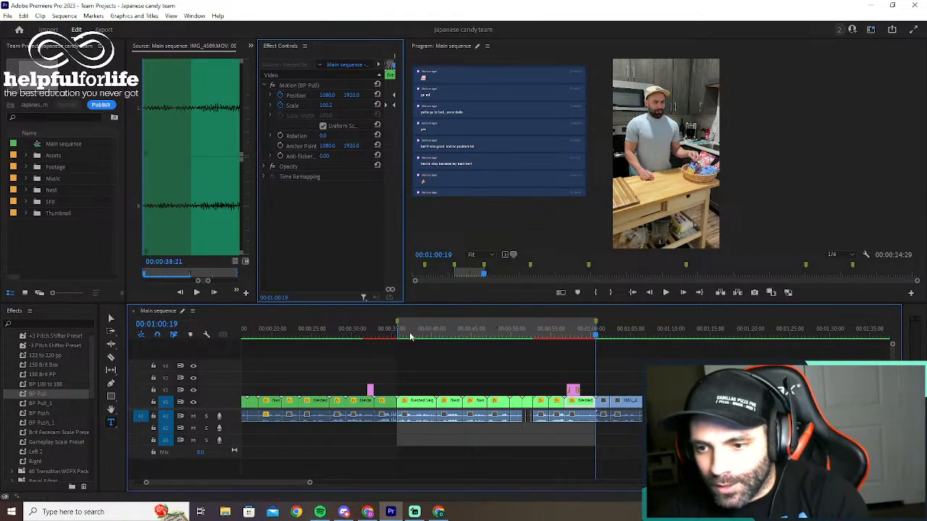
key("Return")
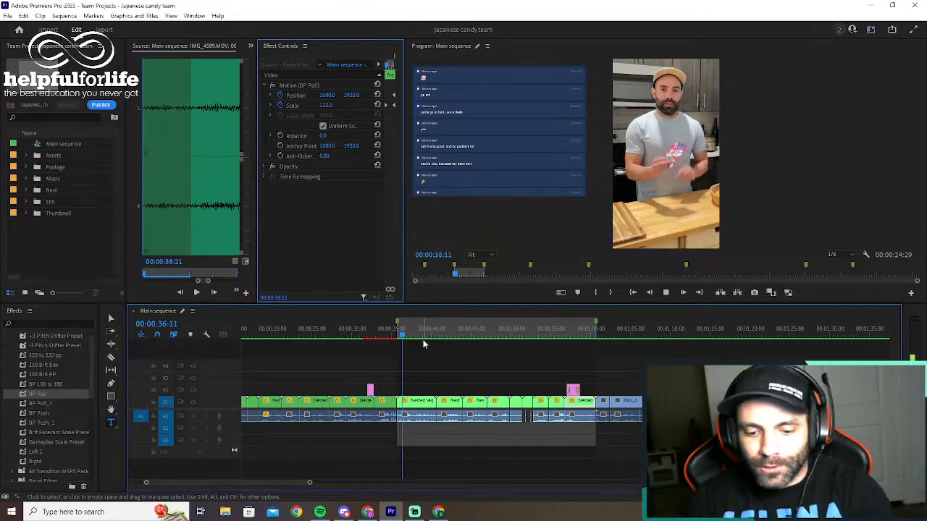
key("space")
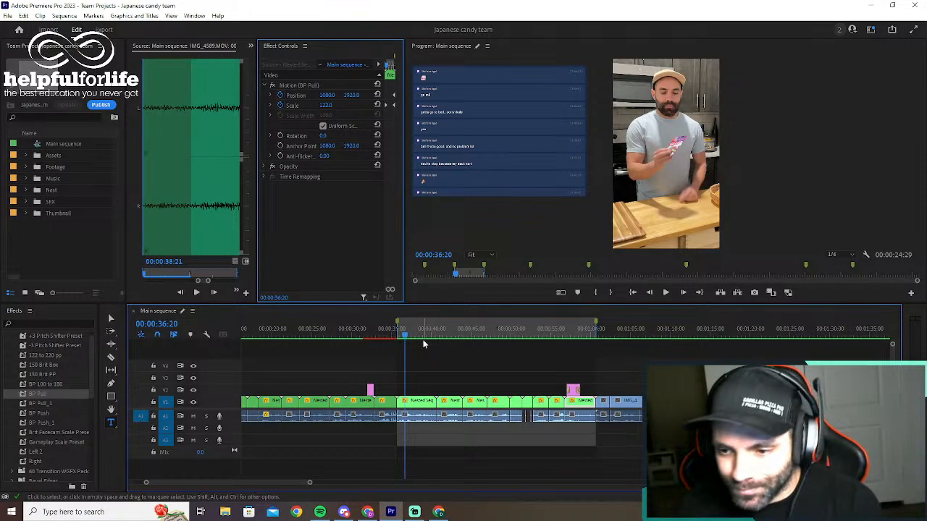
left_click(195, 17)
mouse_move(219, 29)
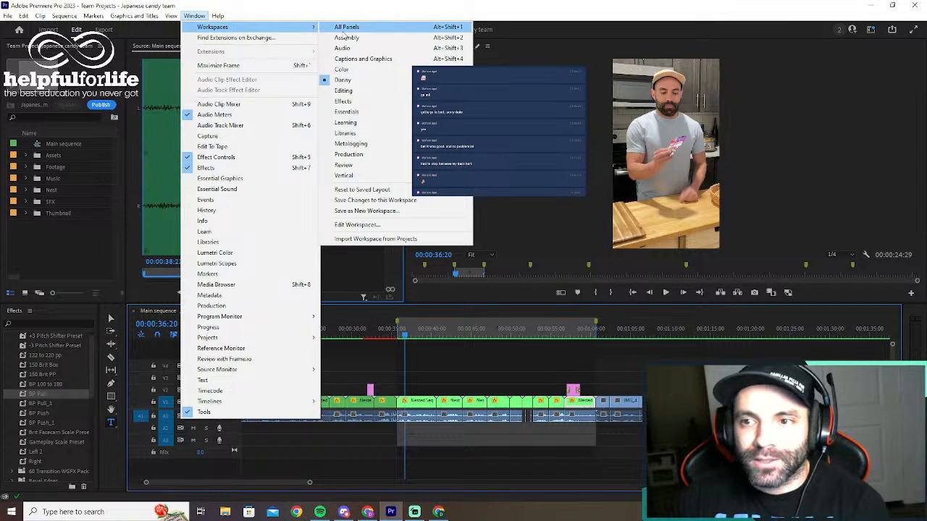
left_click(343, 91)
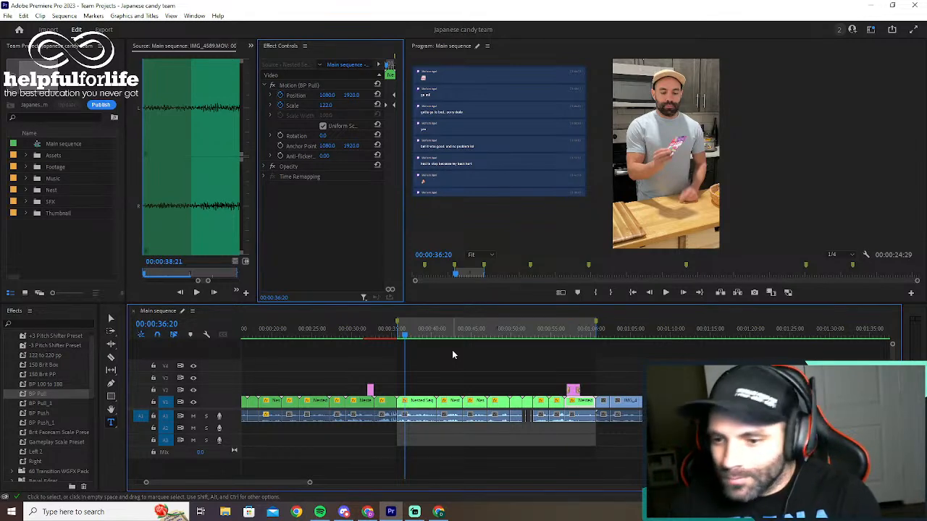
Play back the rendered section from 00:00:35:28, and replay the lead-in to the black-and-white shot from 00:00:50:00
left_click(402, 335)
left_click_drag(402, 335, 399, 335)
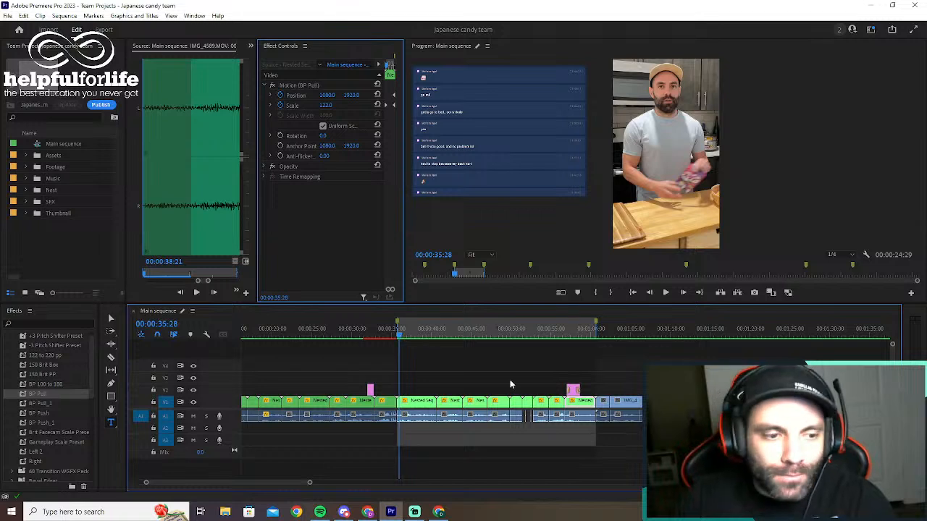
key("space")
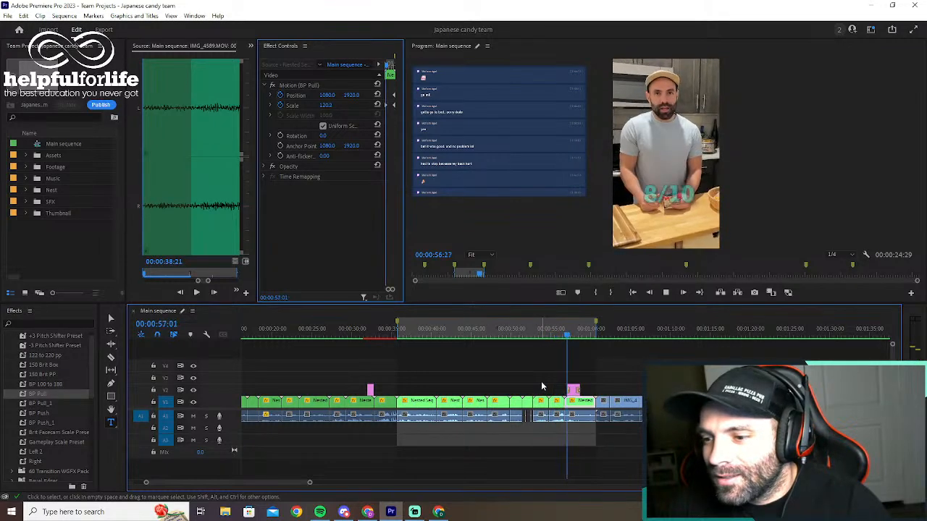
key("space")
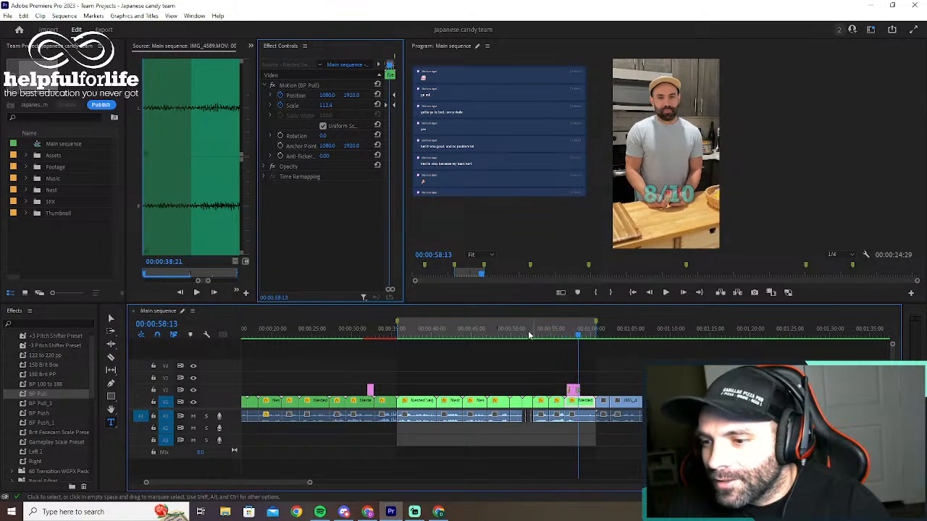
left_click_drag(534, 336, 511, 336)
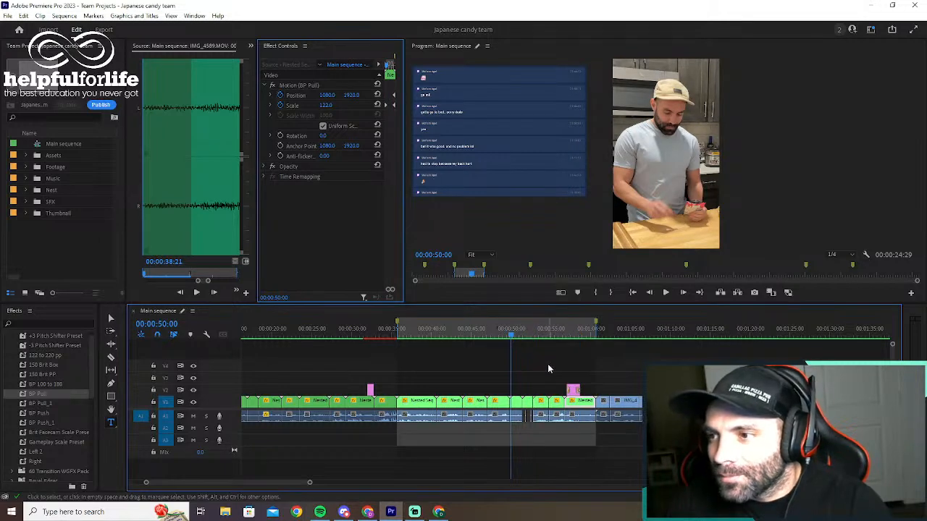
key("space")
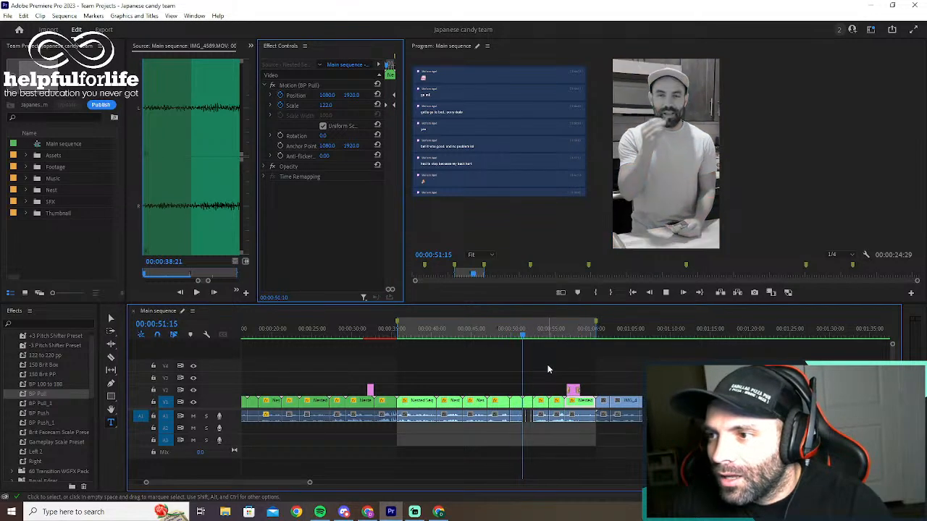
key("space")
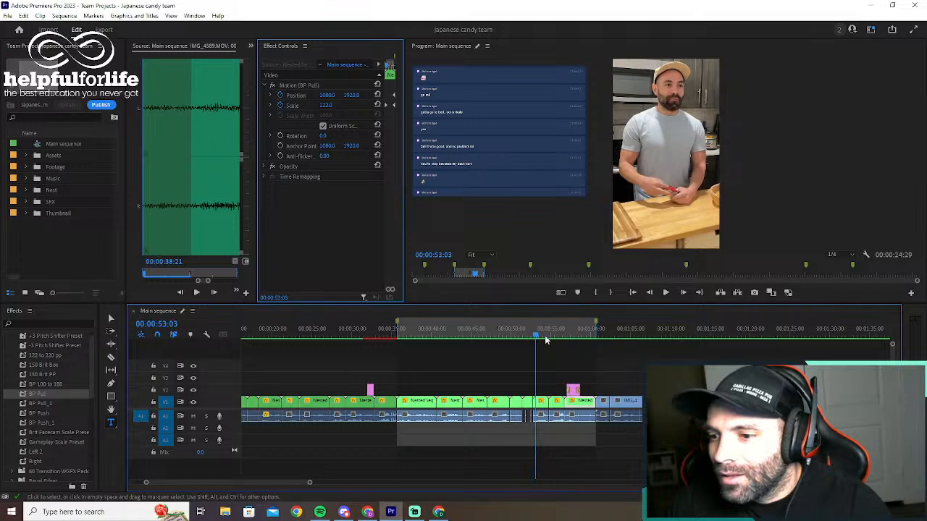
Apply the -3 Pitch Shifter Preset to all the short audio clips under the black-and-white shot and play them back from 00:00:51:03
left_click_drag(537, 336, 527, 337)
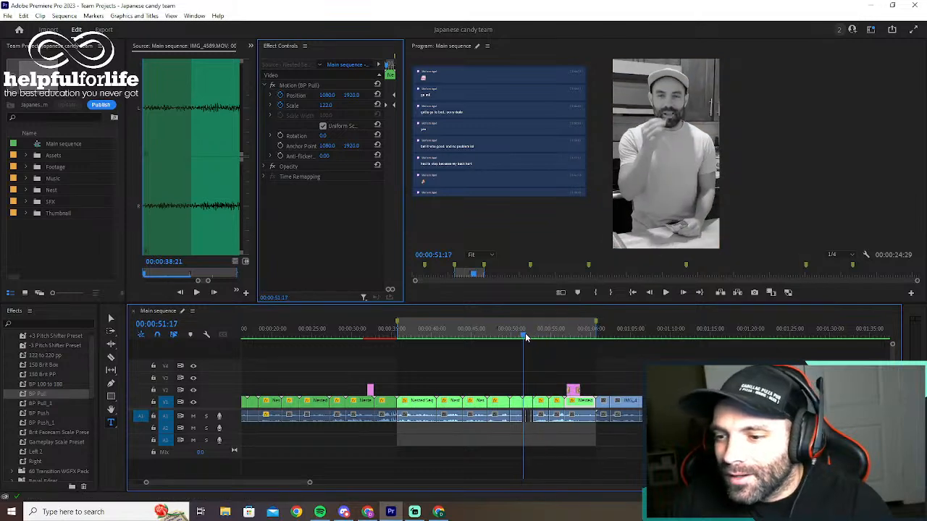
key("equal")
key("equal")
key("equal")
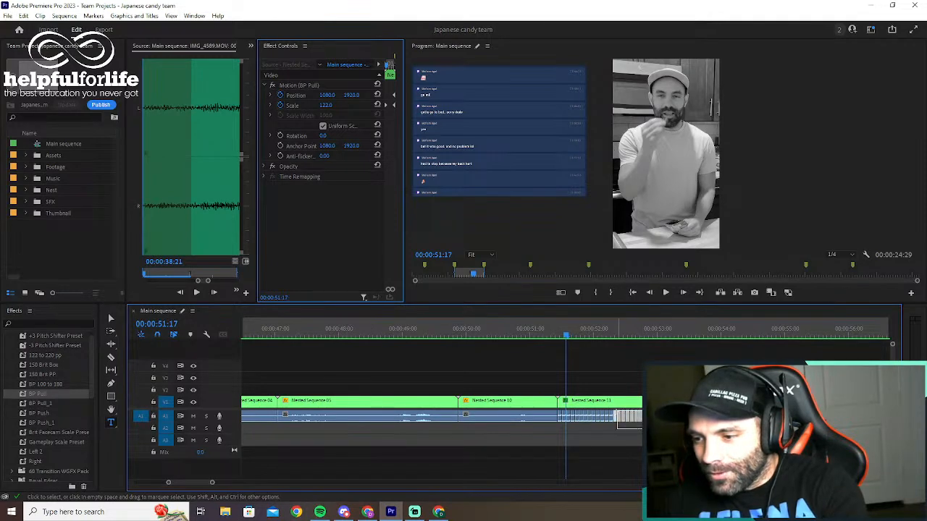
left_click(579, 432)
left_click(557, 419)
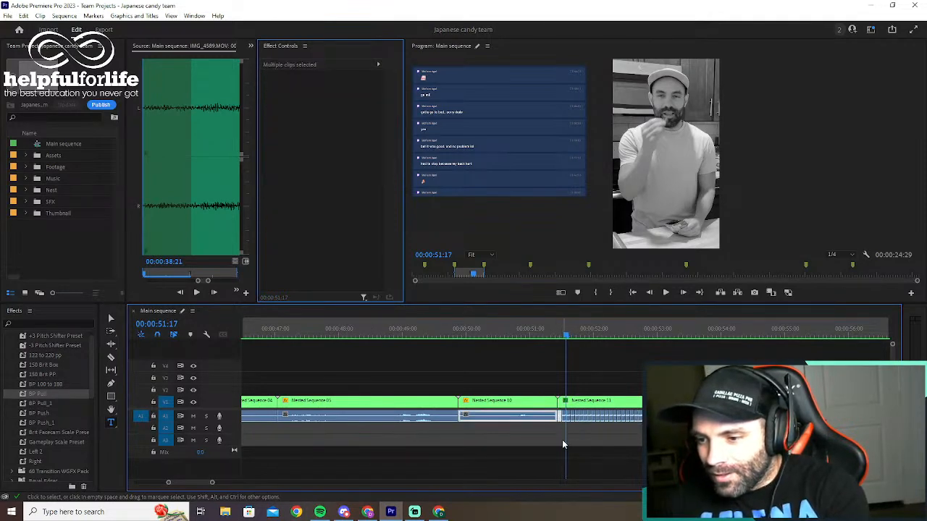
left_click(562, 442)
left_click_drag(561, 434, 644, 410)
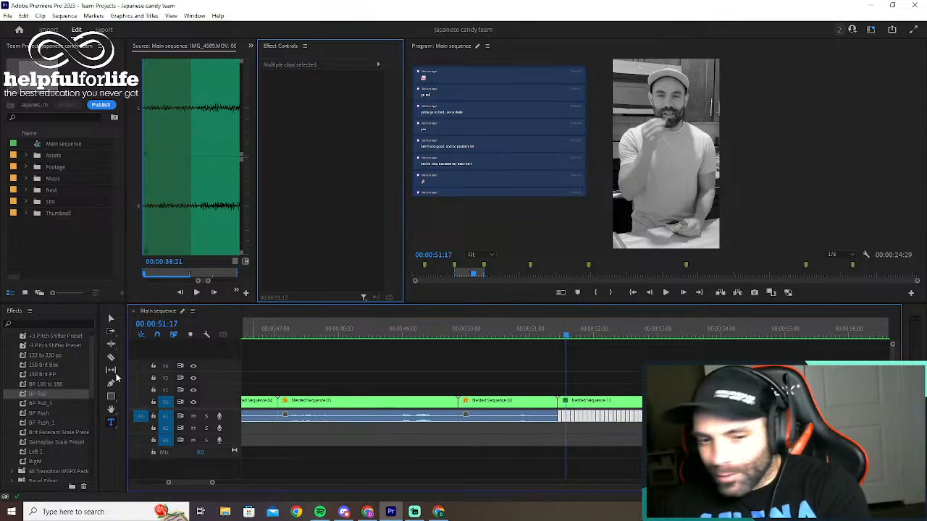
left_click_drag(49, 347, 580, 422)
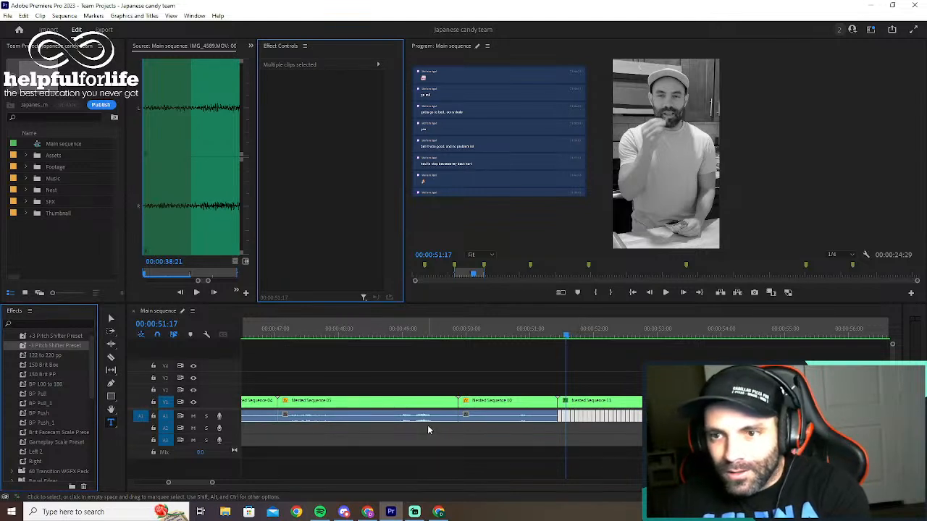
left_click(535, 337)
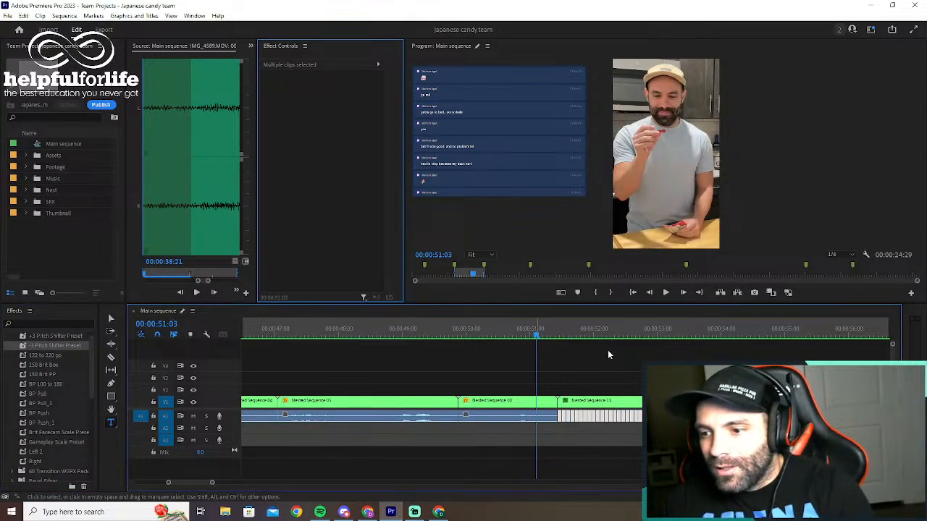
key("space")
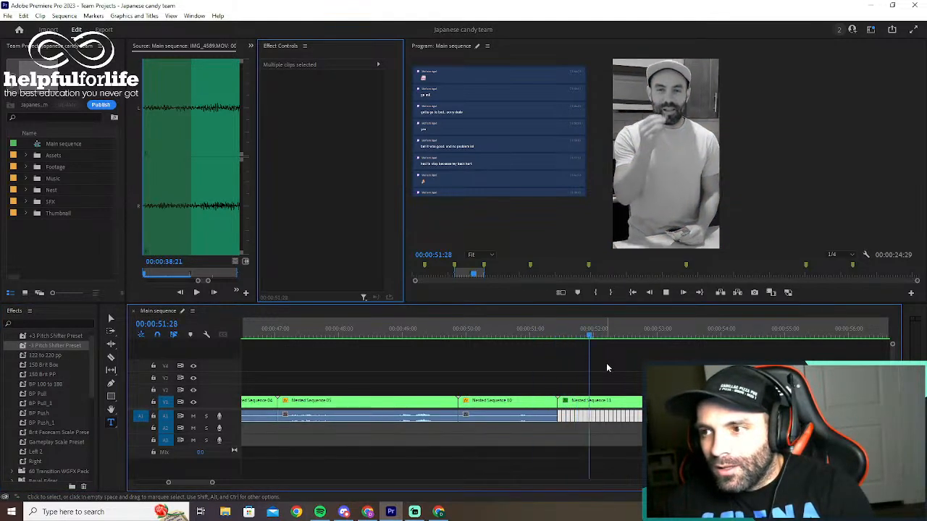
key("space")
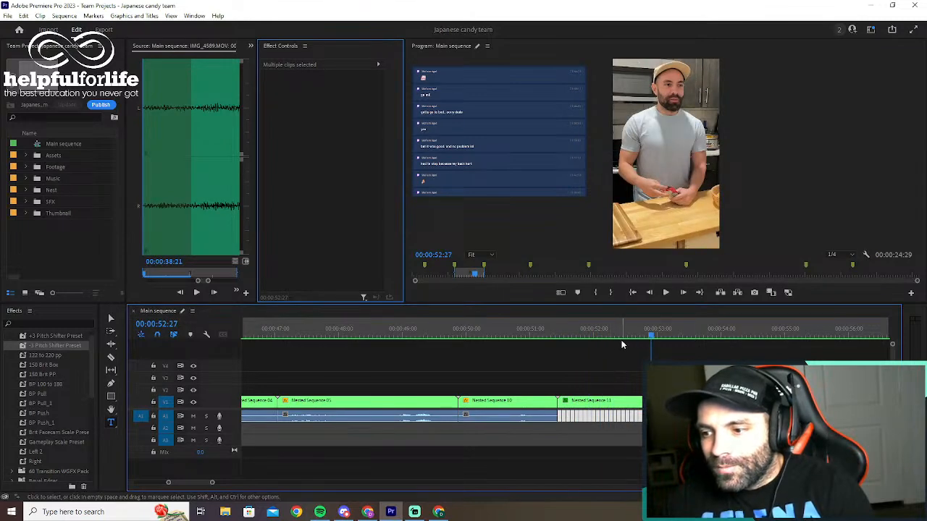
Add the Flanger modulation effect to the short audio clips under the black-and-white shot and play them back from 00:00:51:07
scroll(10, 351, "up", 5)
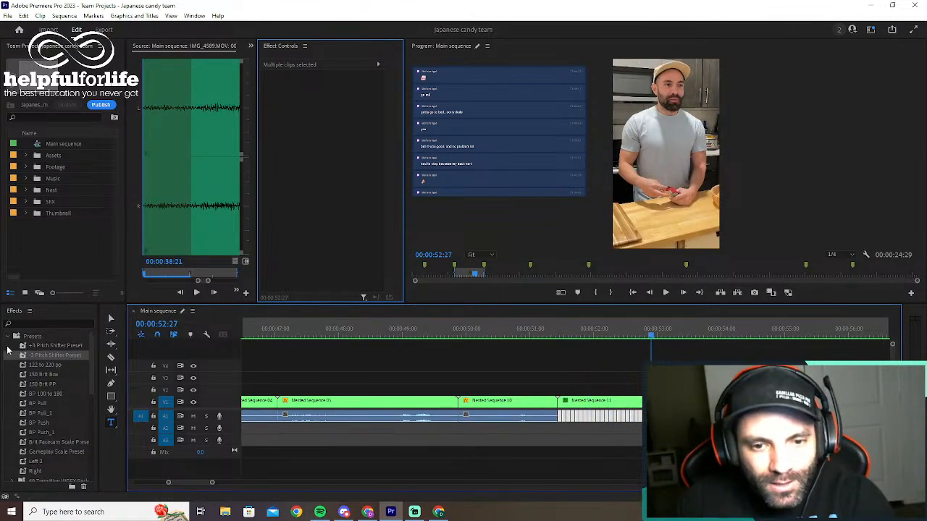
left_click(9, 337)
left_click(12, 356)
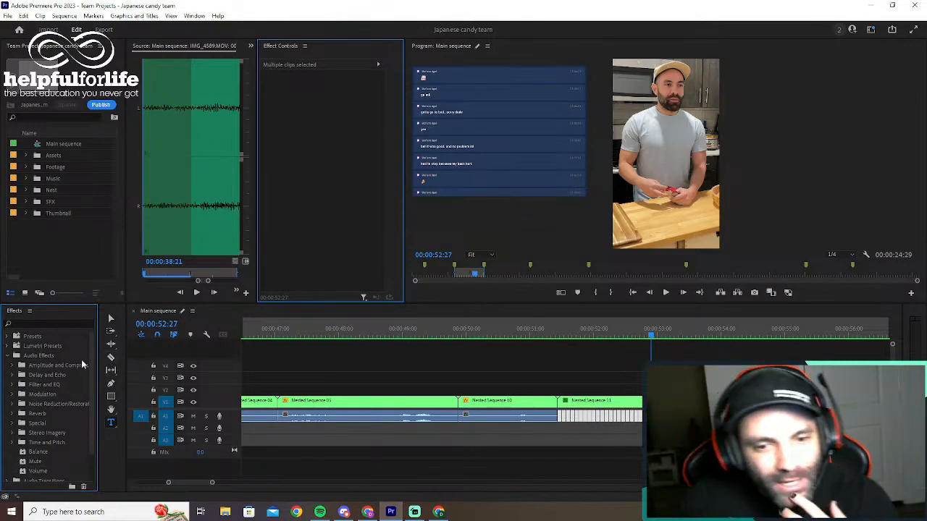
scroll(63, 382, "down", 1)
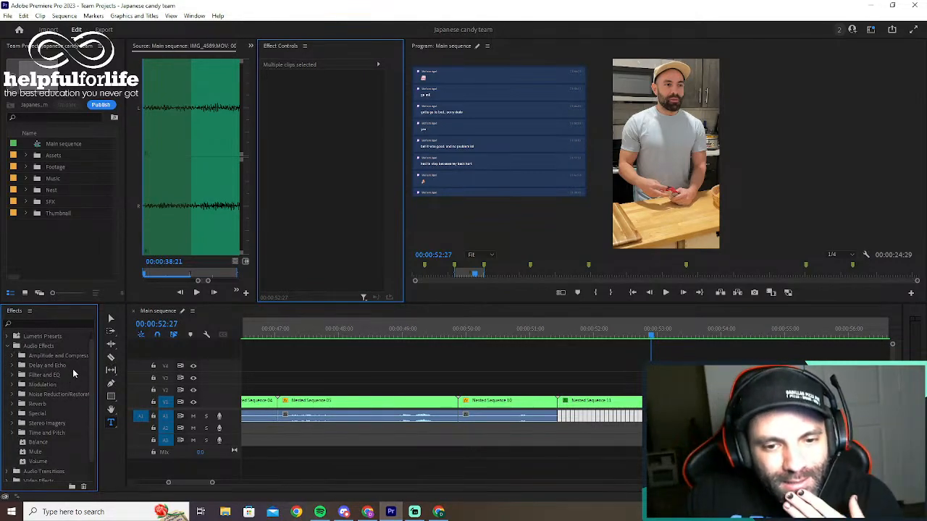
left_click(12, 384)
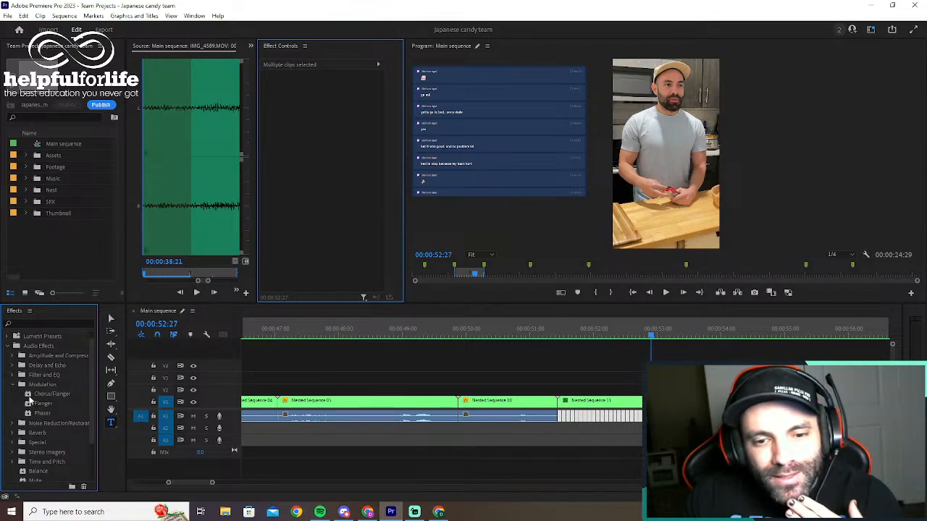
left_click_drag(31, 403, 574, 420)
left_click(545, 334)
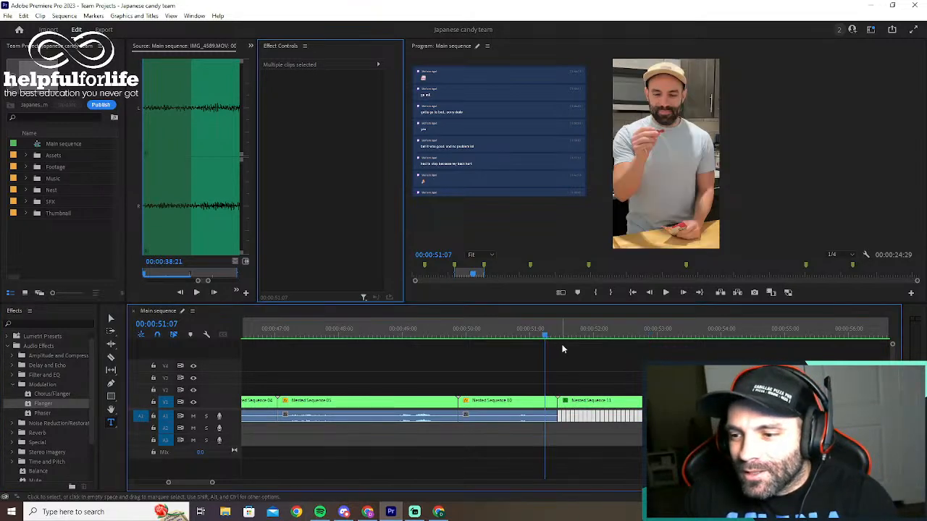
key("space")
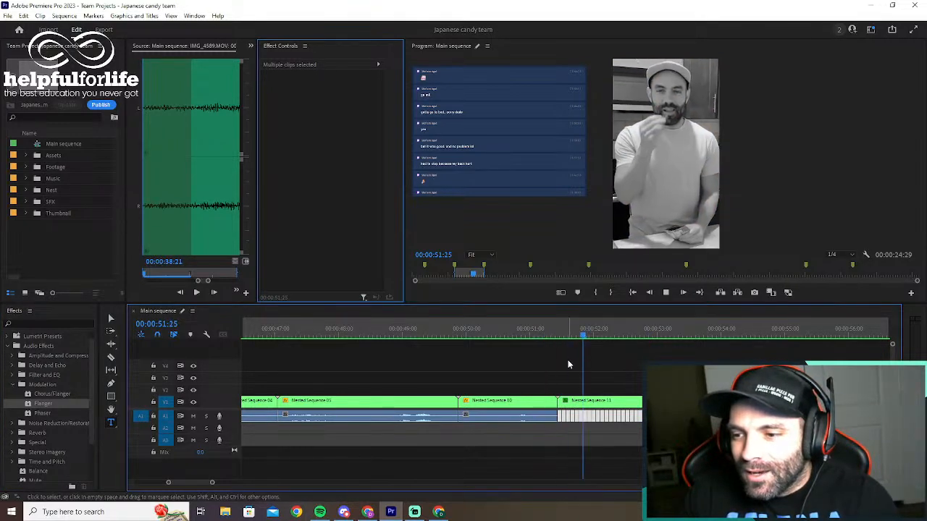
key("space")
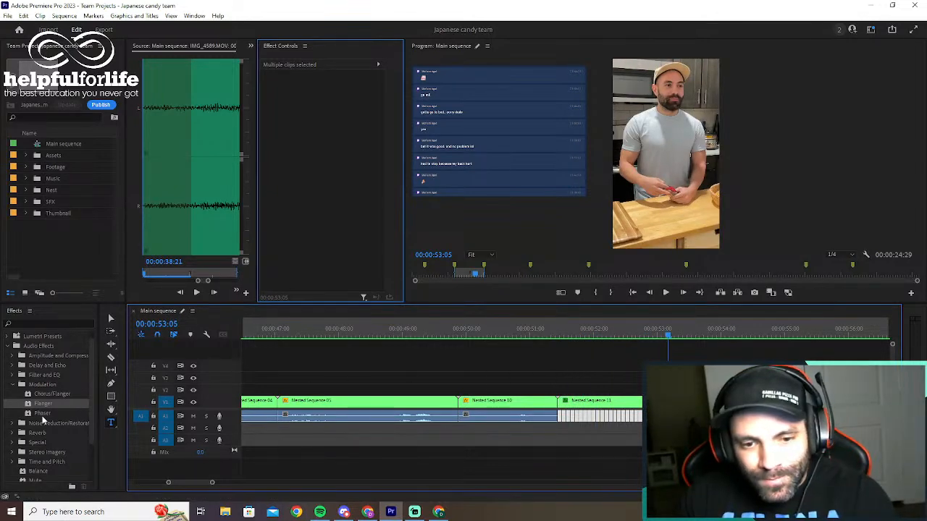
Try the Phaser effect on the short audio clips under the black-and-white shot and play them back from 00:00:51:04
left_click_drag(42, 412, 556, 424)
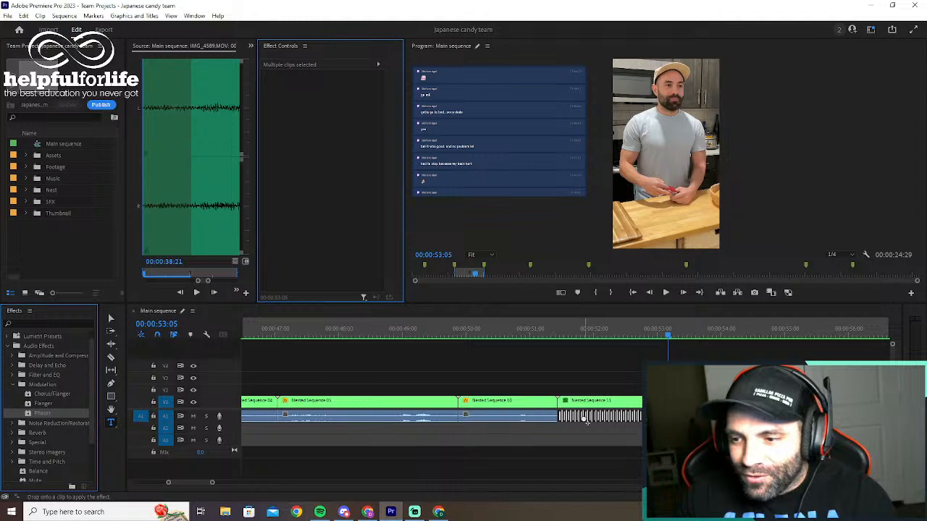
left_click(540, 335)
left_click_drag(540, 336, 539, 336)
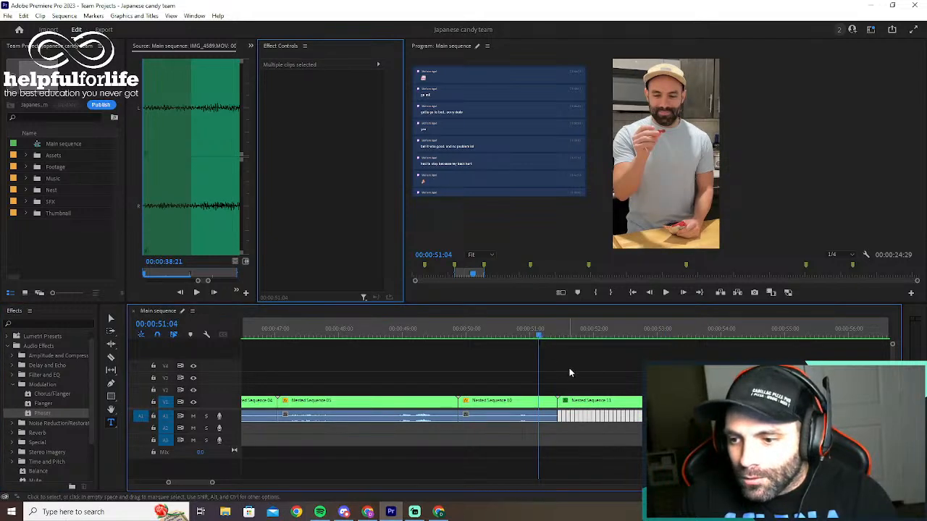
key("space")
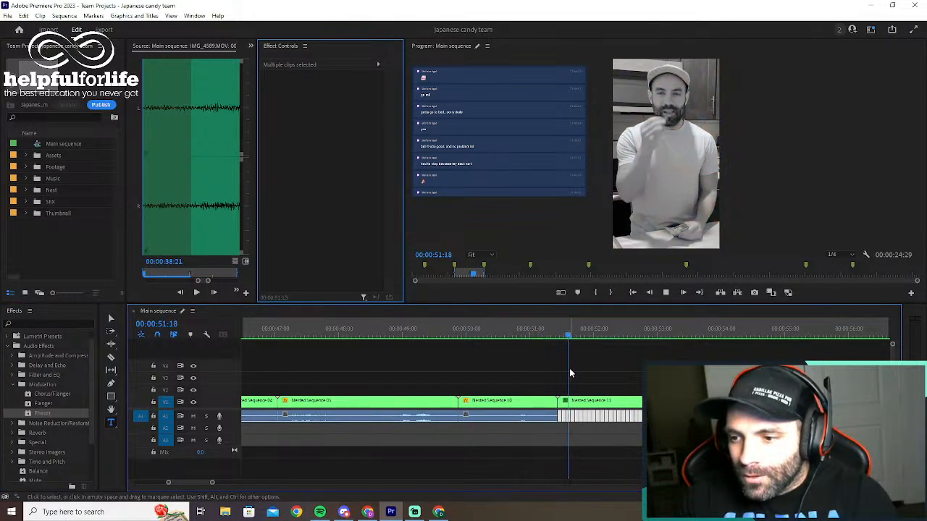
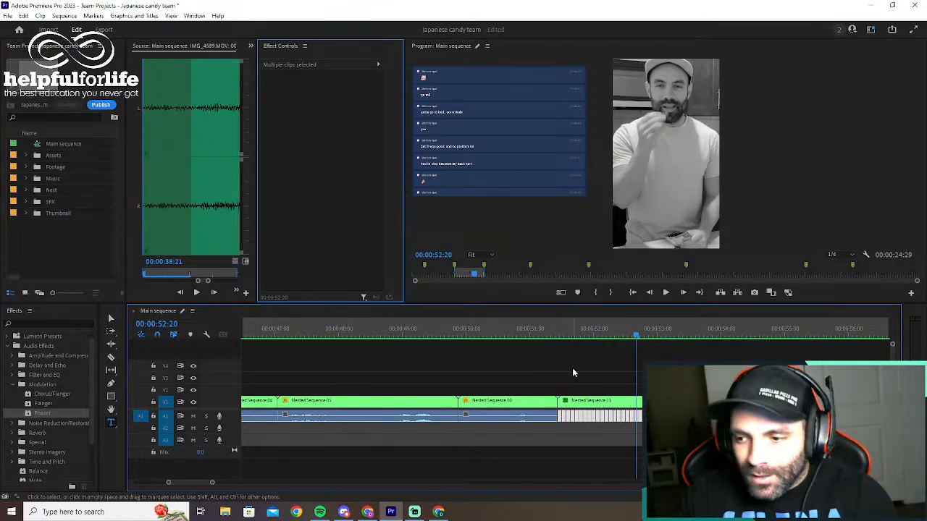
Try the Surround Reverb effect on the short audio clips under the black-and-white shot and play them back from just before the shot
left_click(17, 385)
left_click(13, 404)
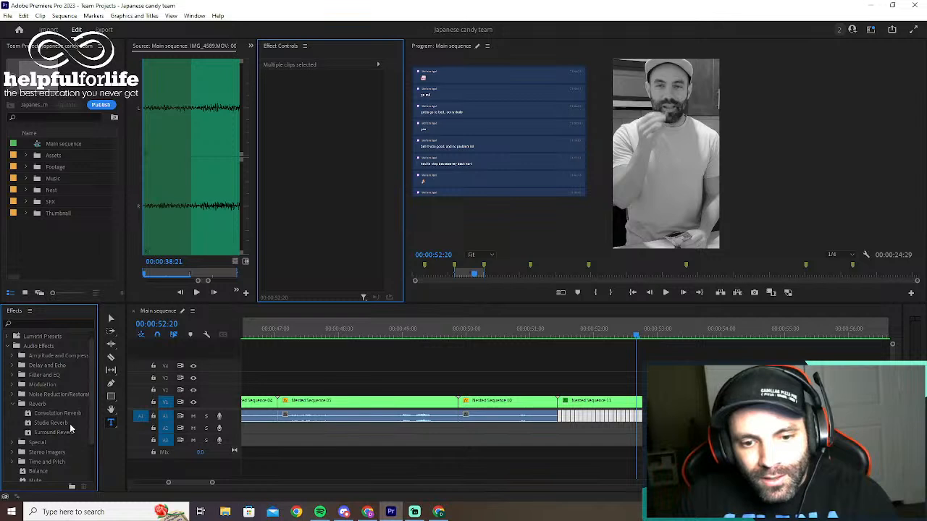
left_click_drag(65, 432, 608, 417)
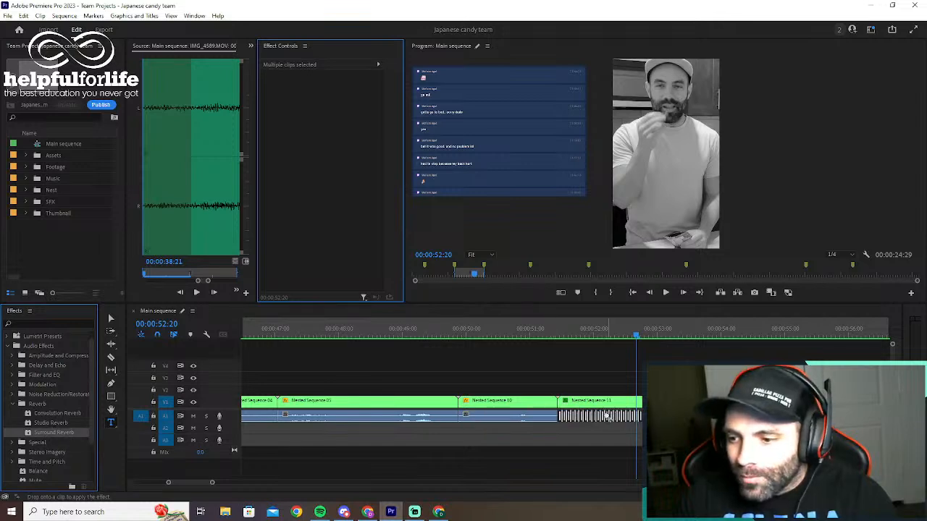
left_click(548, 335)
key("space")
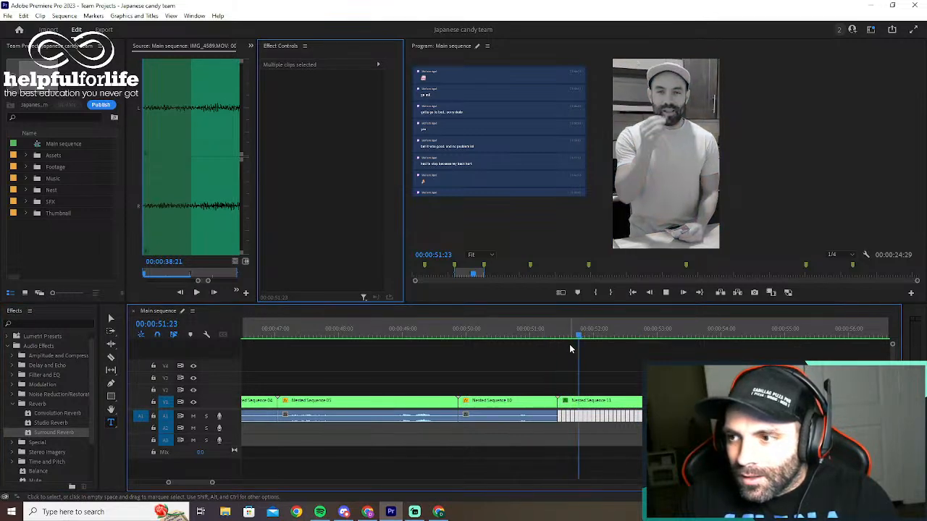
key("space")
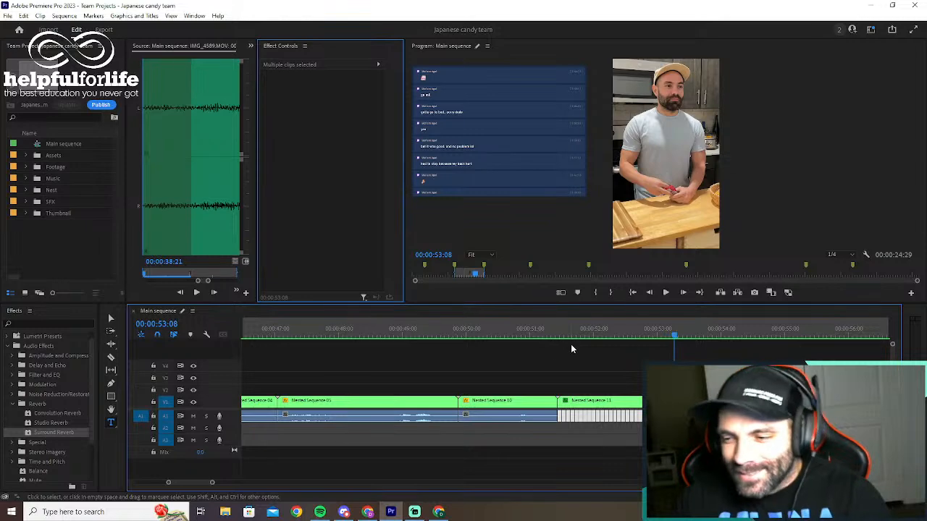
Try the Delay effect on the short audio clips under the black-and-white shot and play them back from 00:00:51:11
left_click_drag(590, 325, 554, 335)
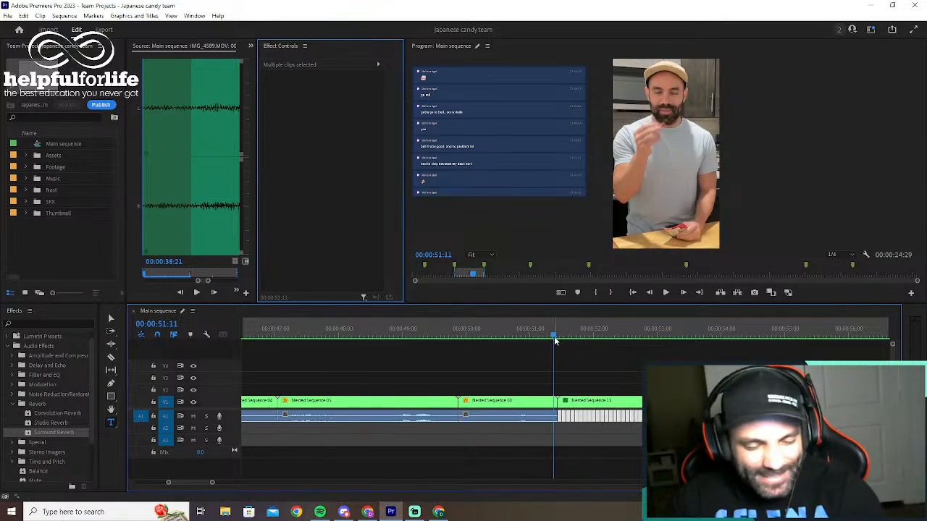
left_click(16, 403)
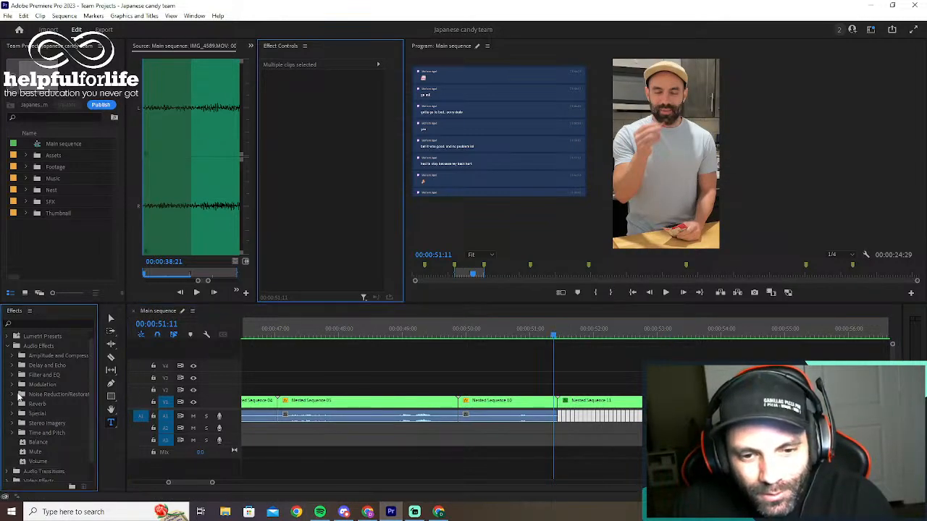
left_click(17, 385)
left_click(17, 385)
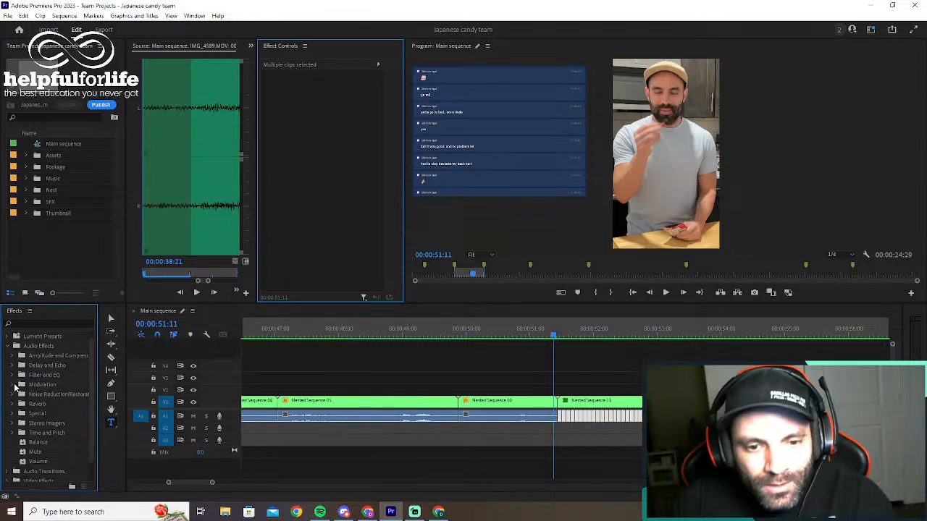
left_click(16, 366)
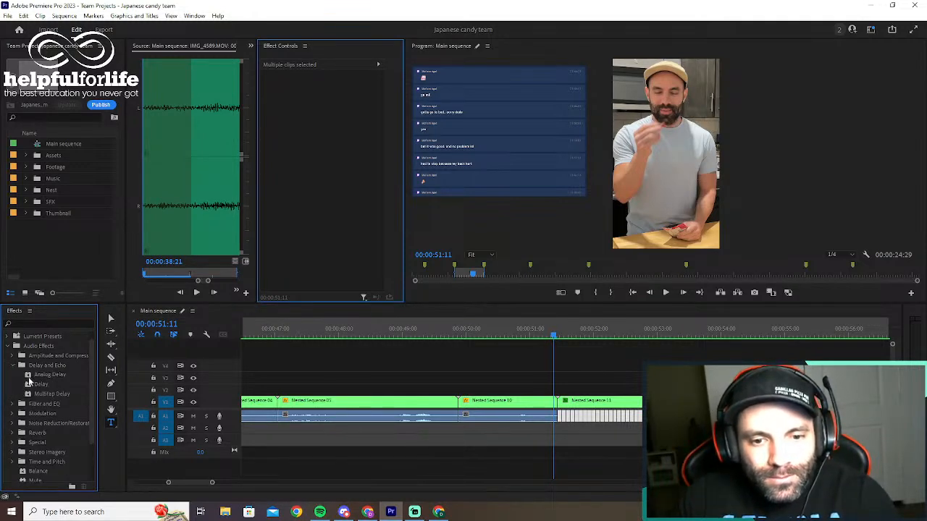
left_click_drag(39, 389, 573, 421)
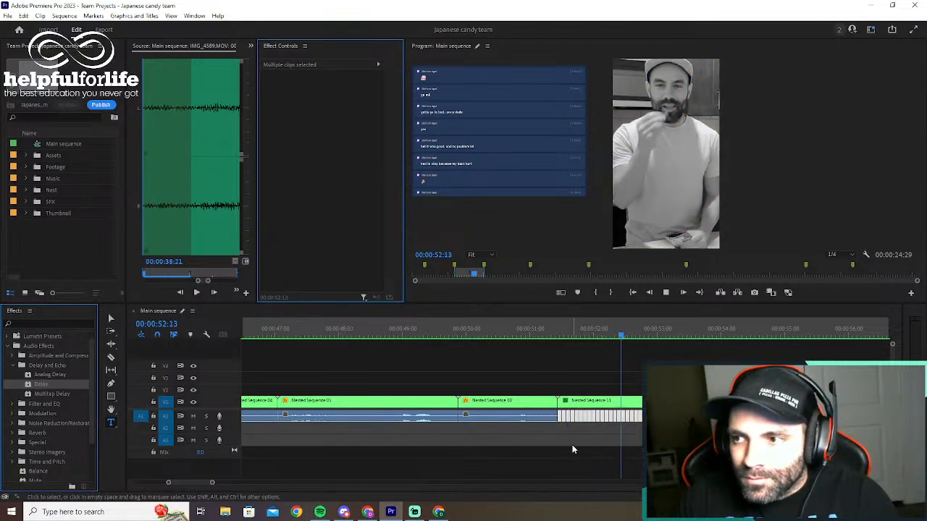
key("space")
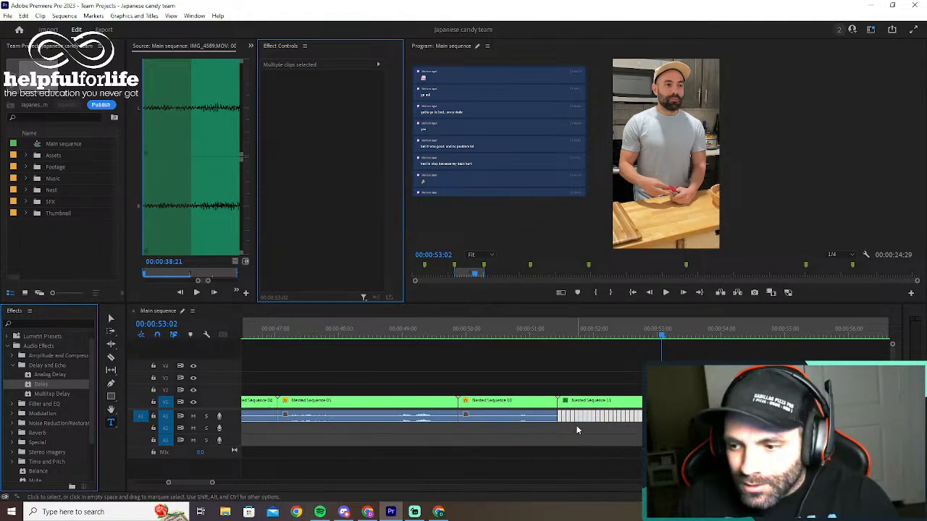
Apply the Pitch Shifter effect to the short audio clips under the black-and-white shot and play them back from 00:00:51:12
left_click(13, 366)
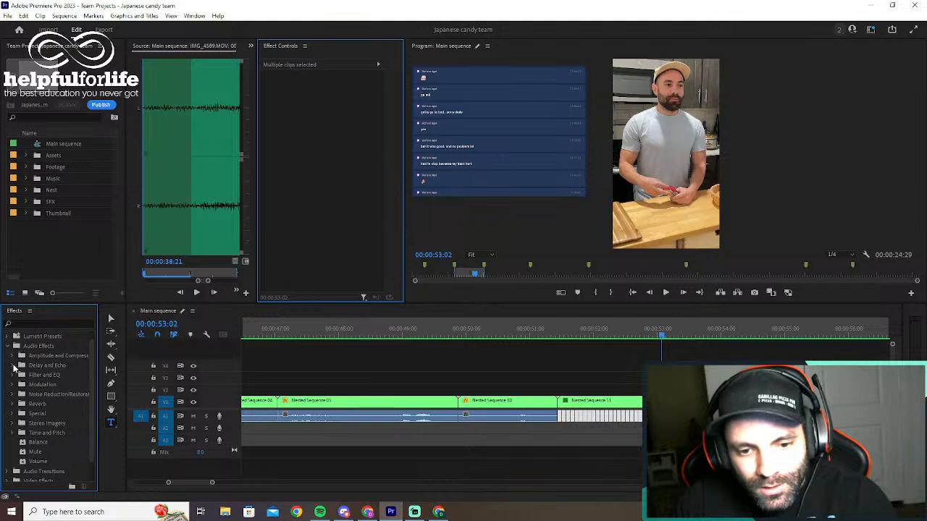
scroll(32, 462, "down", 1)
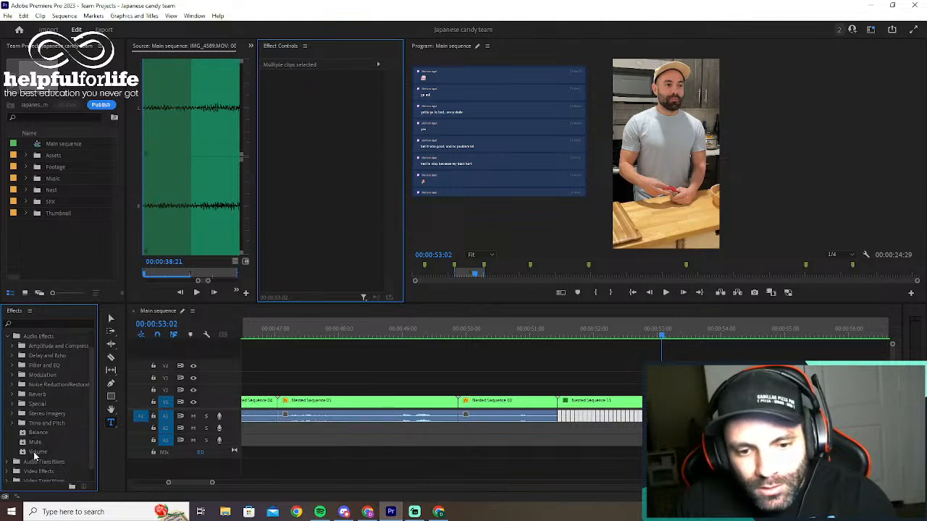
left_click(13, 424)
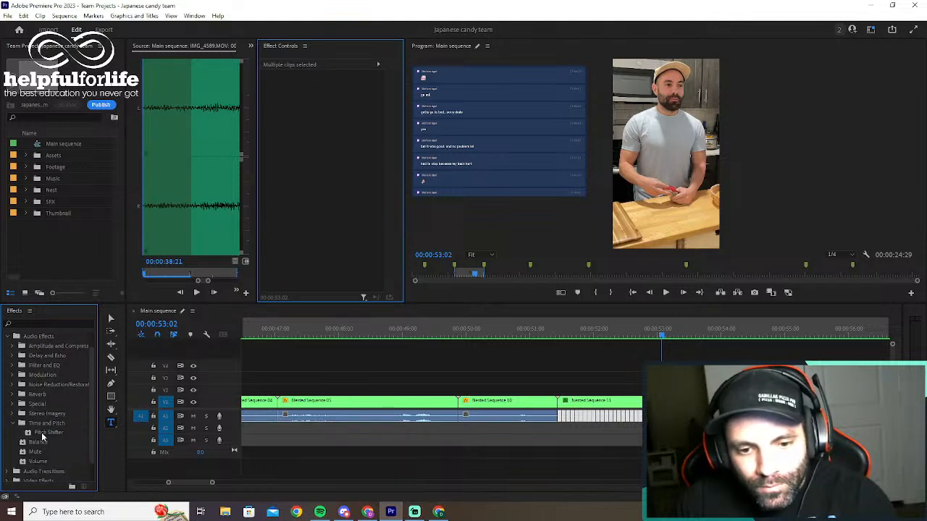
left_click_drag(42, 435, 593, 415)
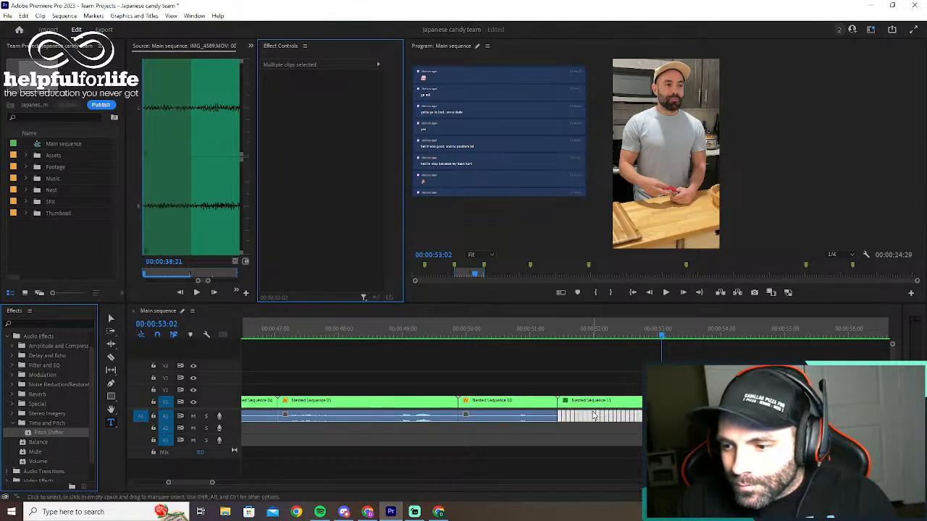
left_click_drag(575, 337, 556, 338)
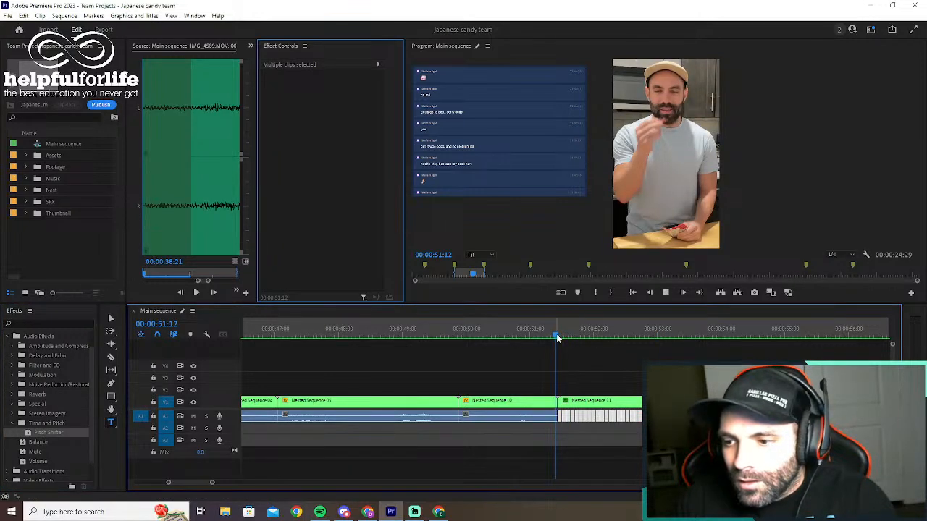
key("space")
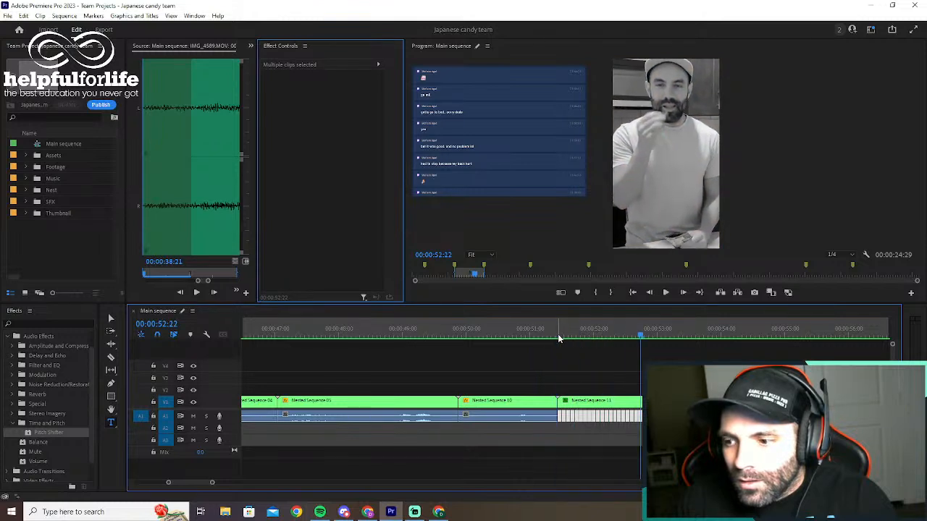
Try a Pitch Shifter setting of -7 semi-tones and -37 cents on the first short audio clip and undo both changes
left_click(584, 353)
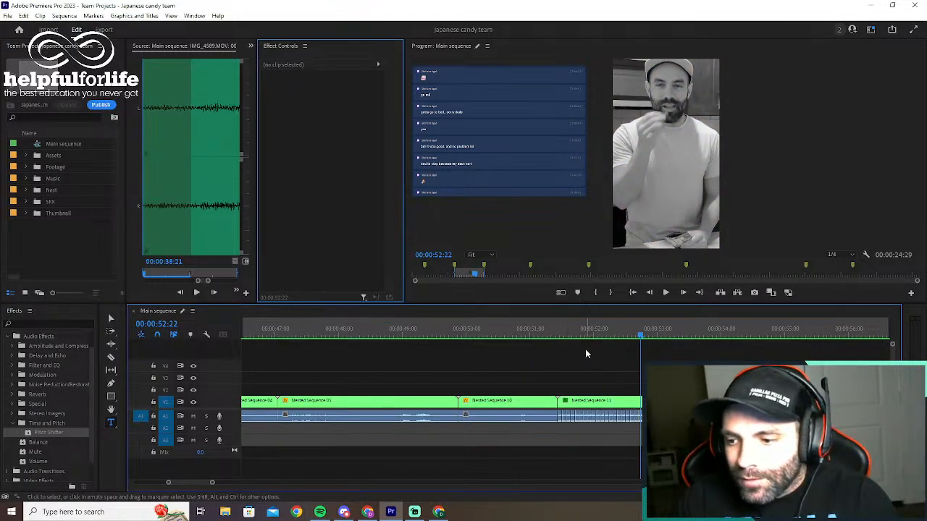
left_click_drag(577, 335, 562, 335)
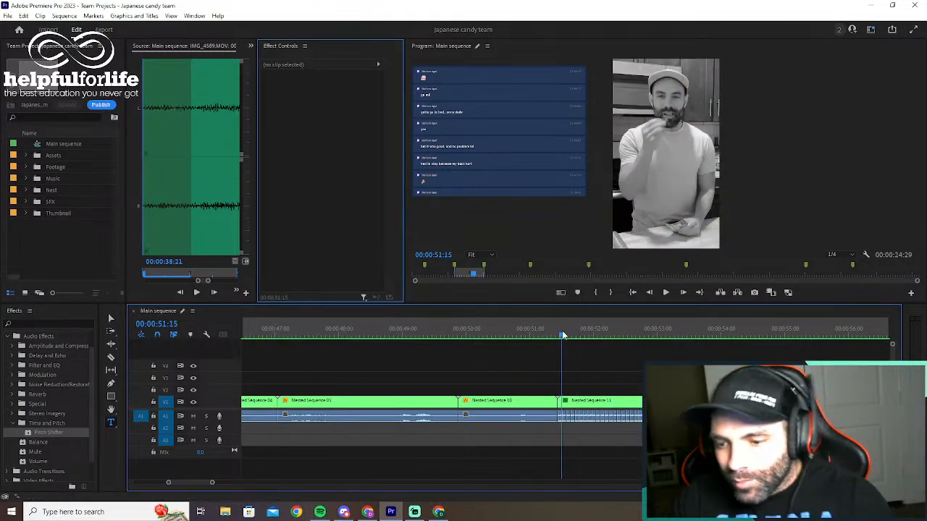
left_click(563, 420)
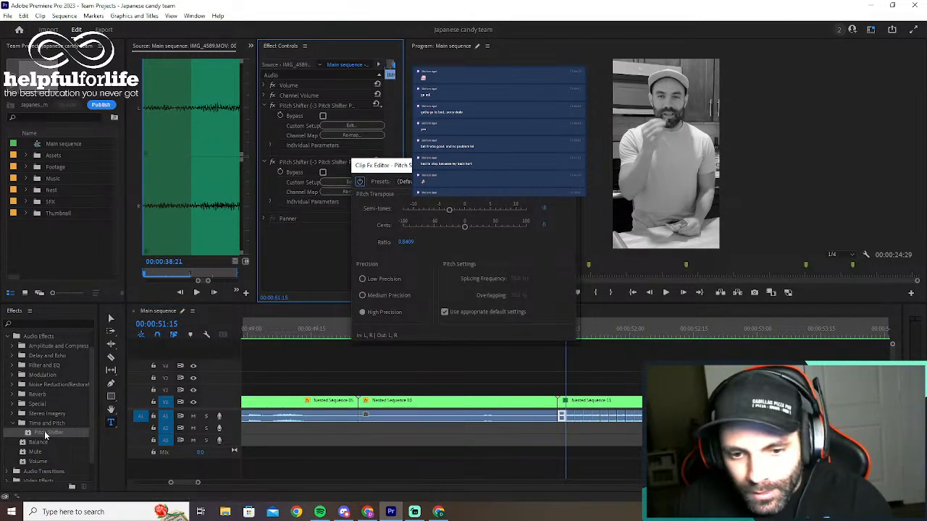
left_click_drag(45, 433, 272, 297)
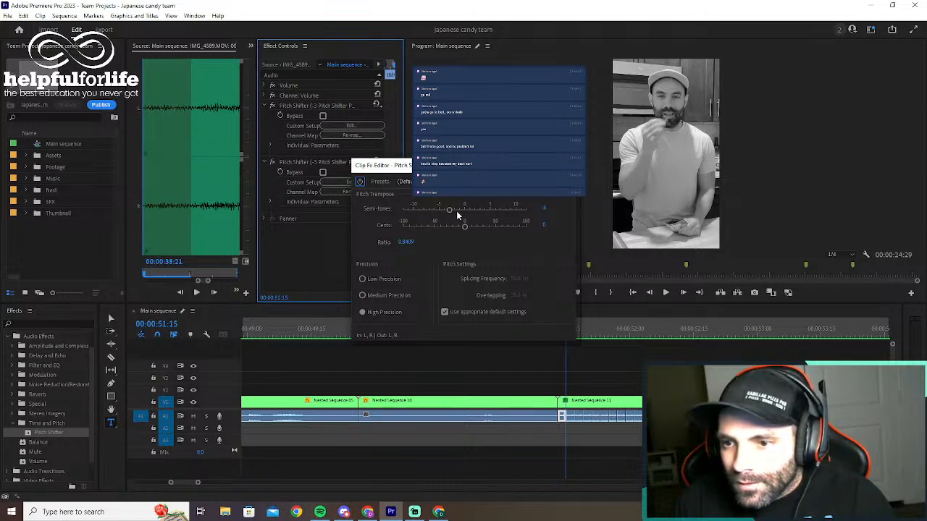
left_click_drag(449, 212, 427, 210)
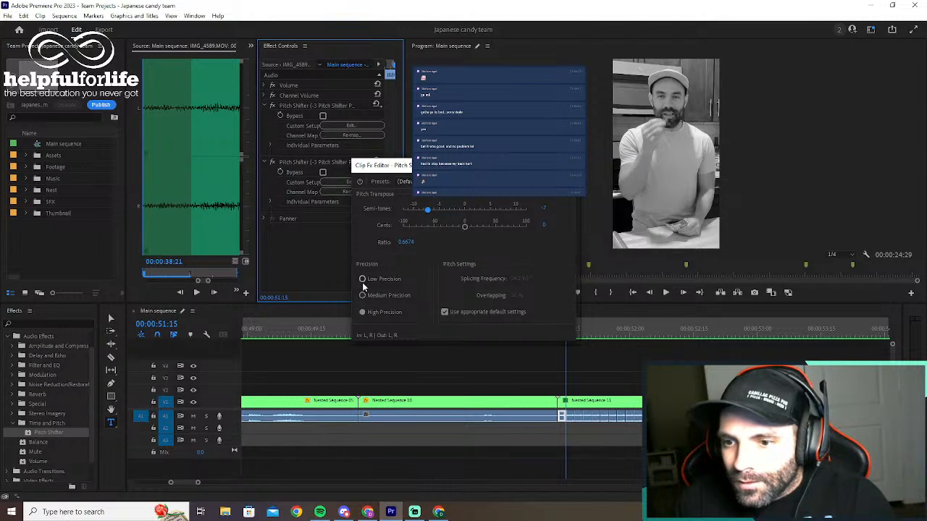
left_click_drag(466, 228, 444, 233)
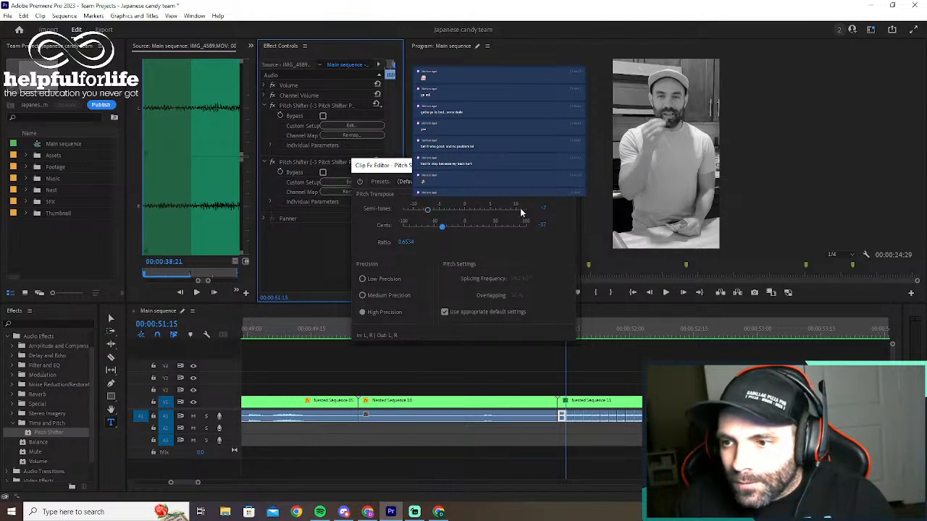
key("ctrl+z")
key("ctrl+z")
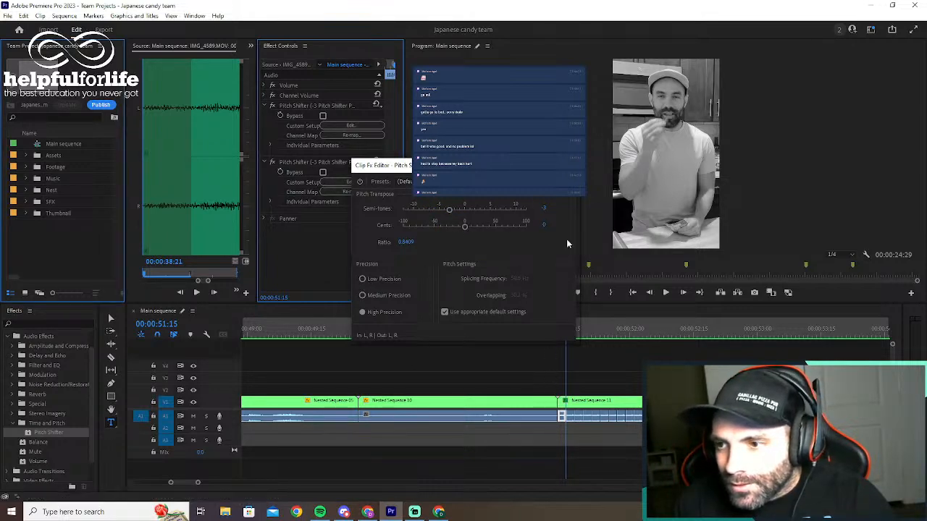
left_click(567, 166)
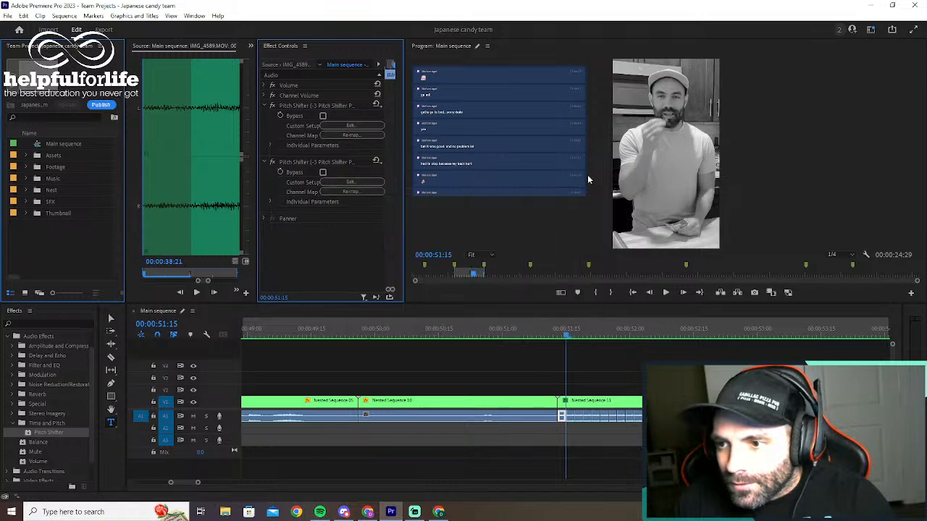
Remove the second Pitch Shifter from the first short audio clip, playing back from 00:00:51:12 before and 00:00:51:09 after the removal
left_click(554, 333)
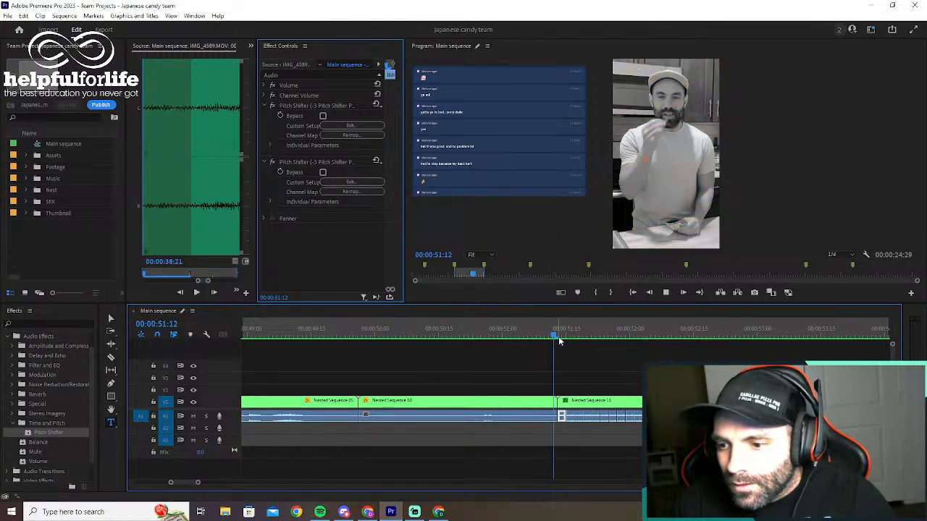
key("space")
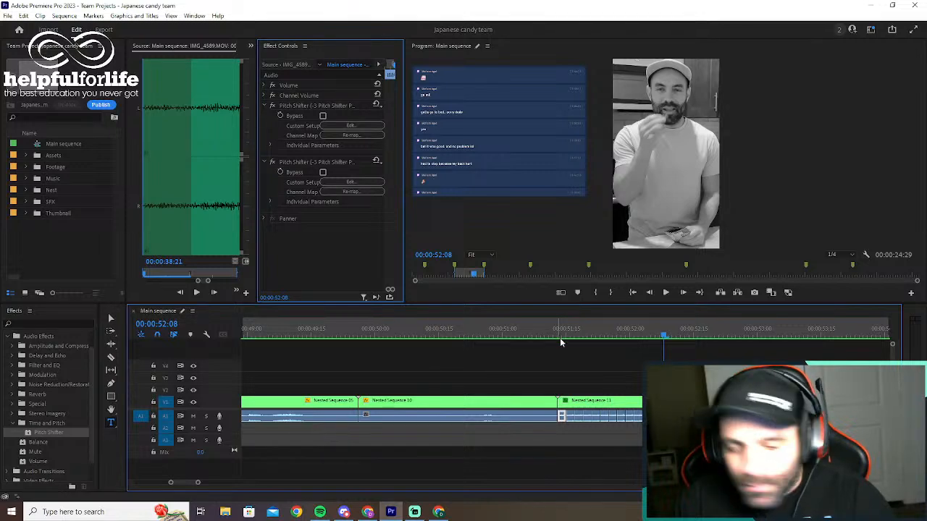
left_click(316, 161)
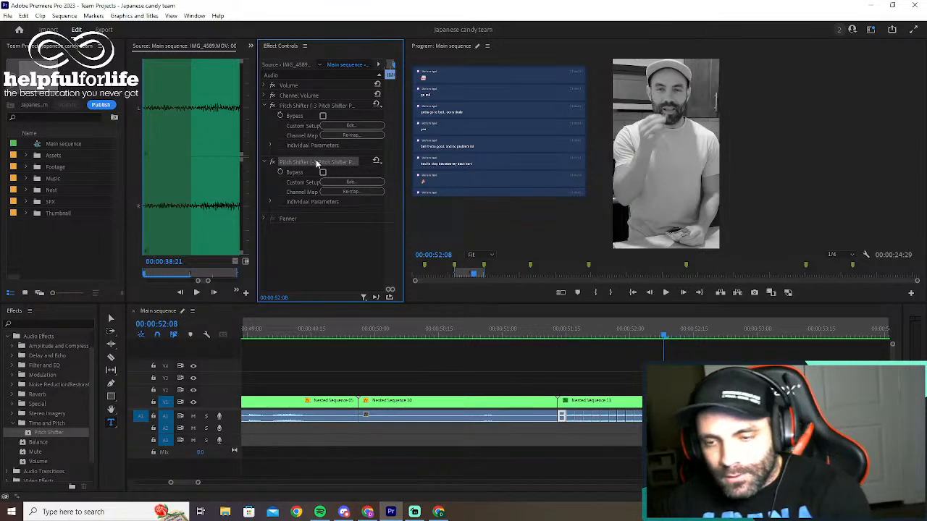
key("Delete")
left_click(542, 334)
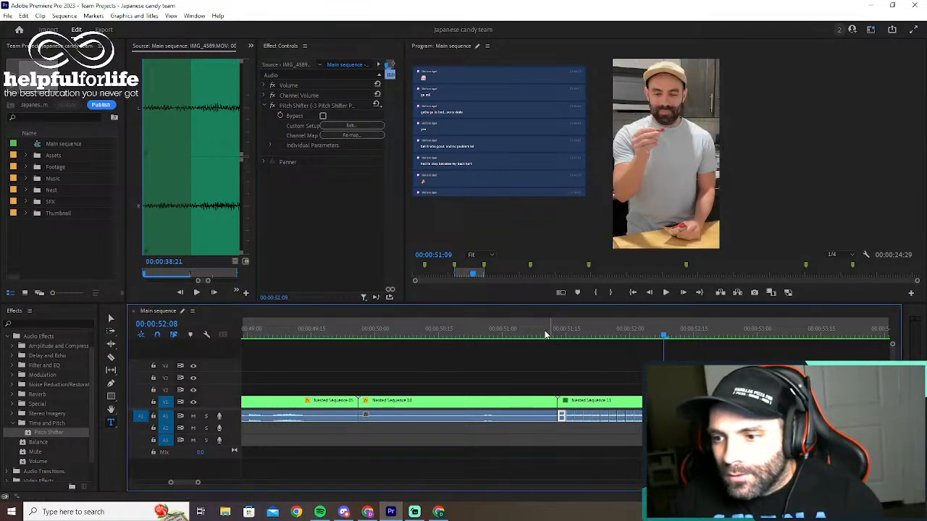
key("space")
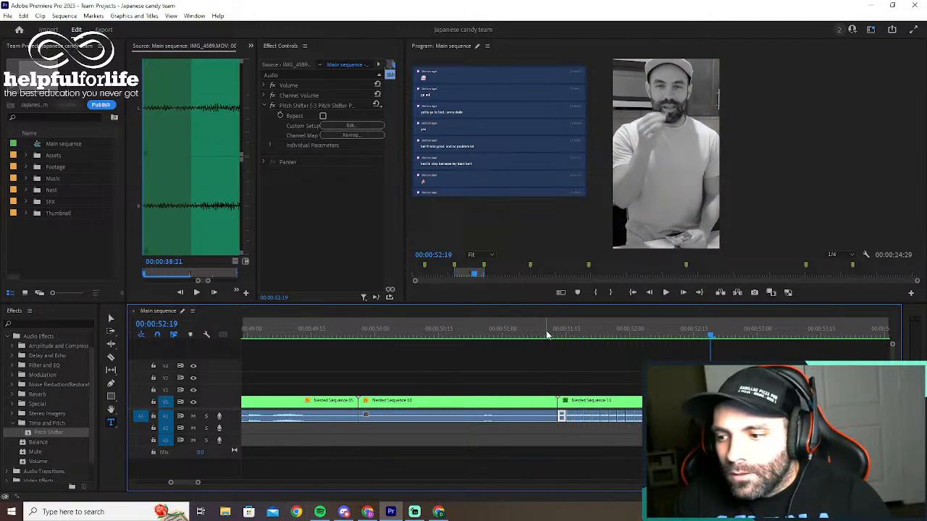
Check the Pitch Shifter settings of the second short audio clip under the black-and-white shot and close its effect editor
left_click(570, 418)
key("ctrl+v")
left_click(355, 170)
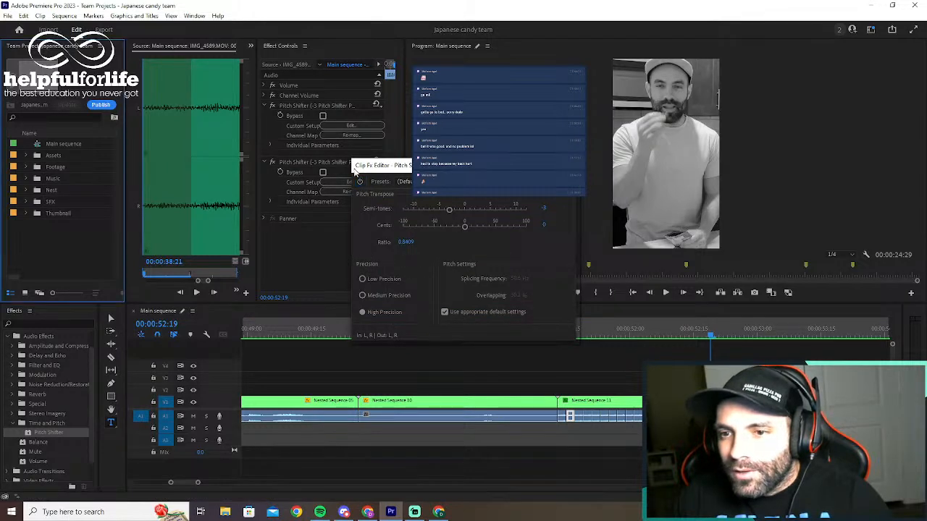
left_click(567, 166)
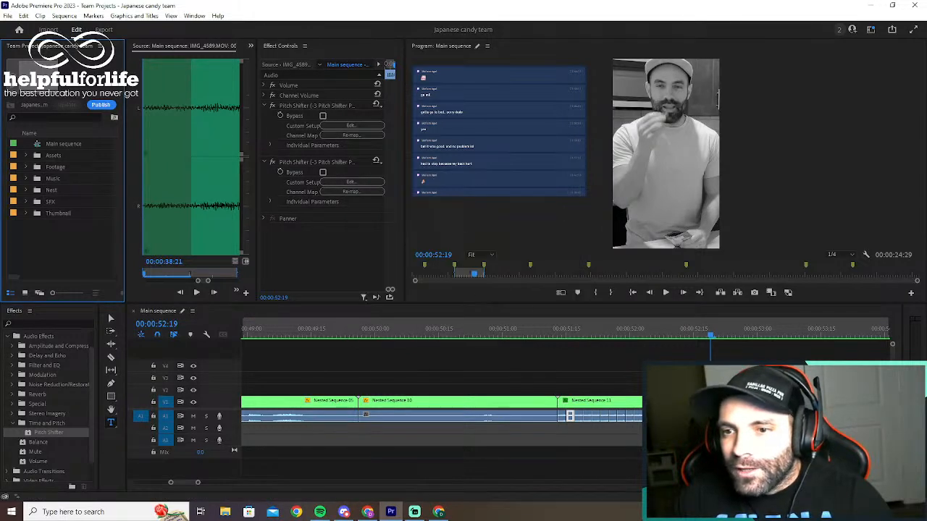
Remove the second Pitch Shifter from the second, third and fourth short audio clips under the black-and-white shot
left_click(346, 166)
key("Delete")
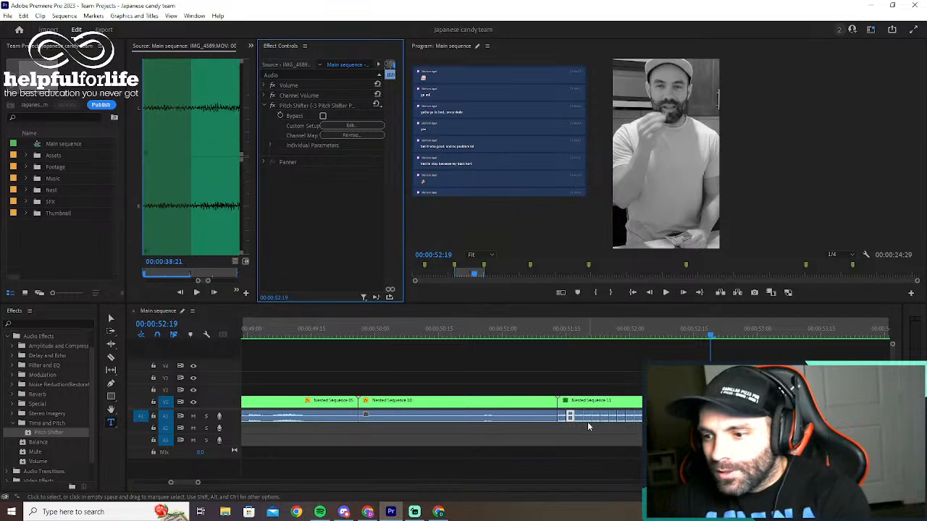
left_click(580, 418)
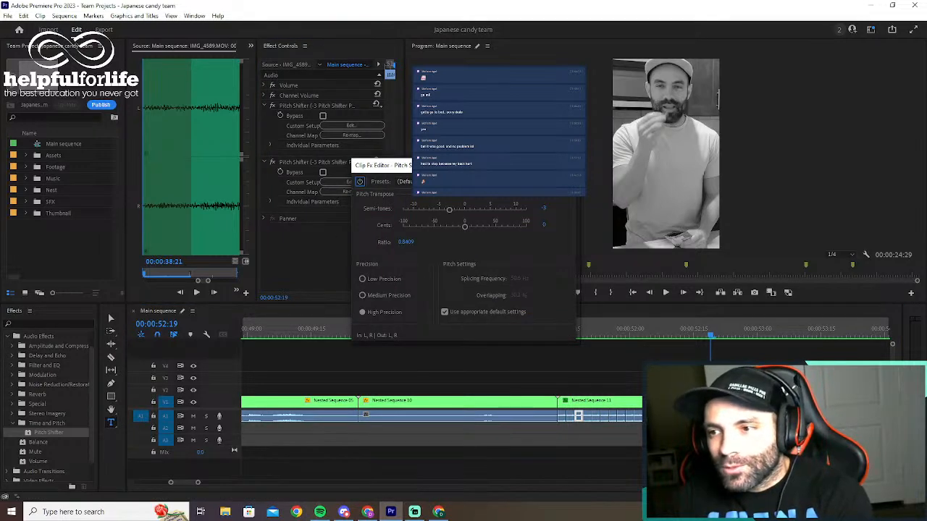
left_click(565, 165)
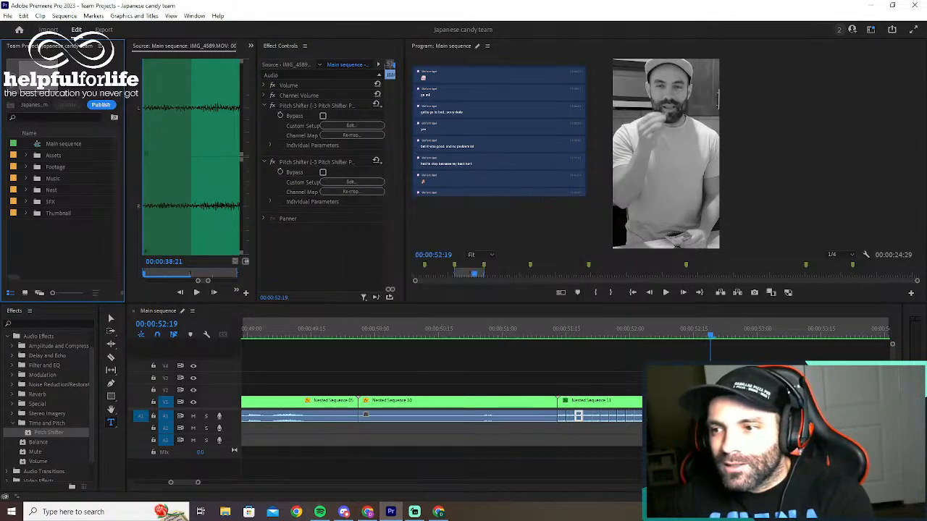
left_click(328, 162)
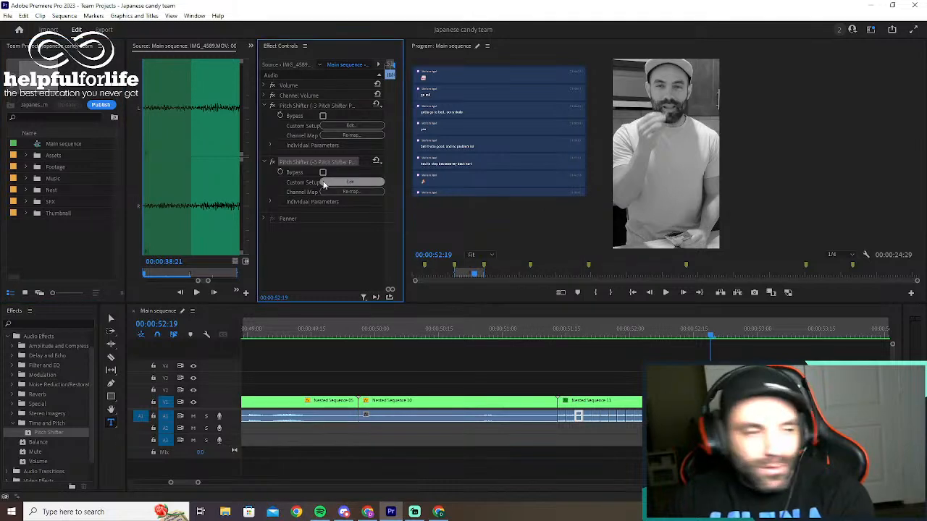
left_click(351, 181)
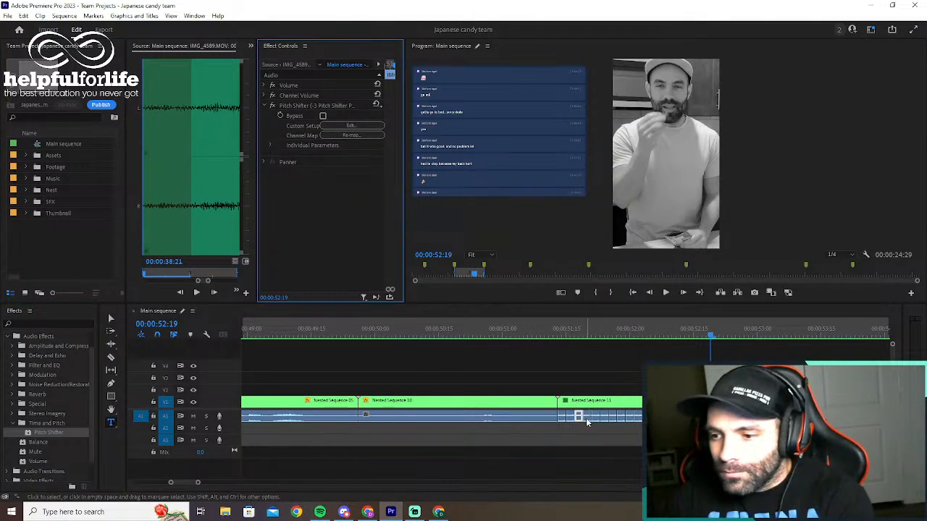
left_click(567, 165)
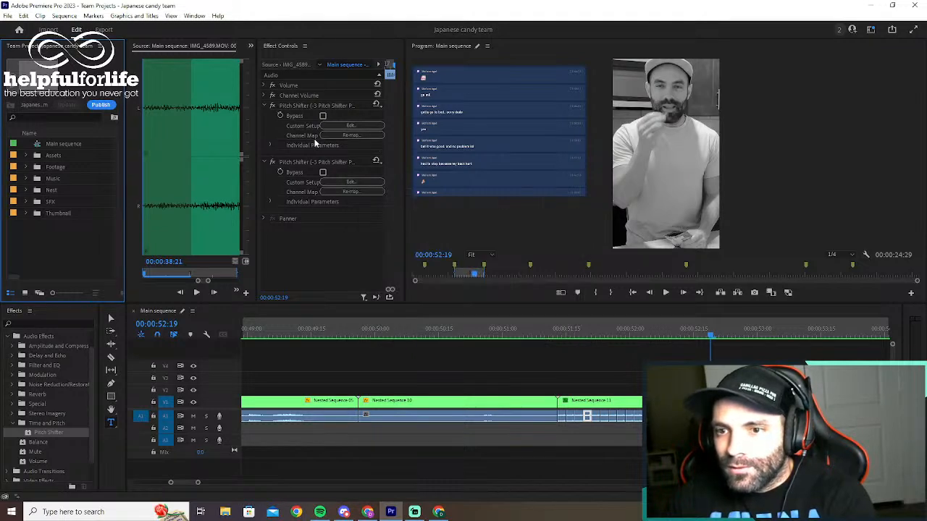
left_click(304, 162)
key("Delete")
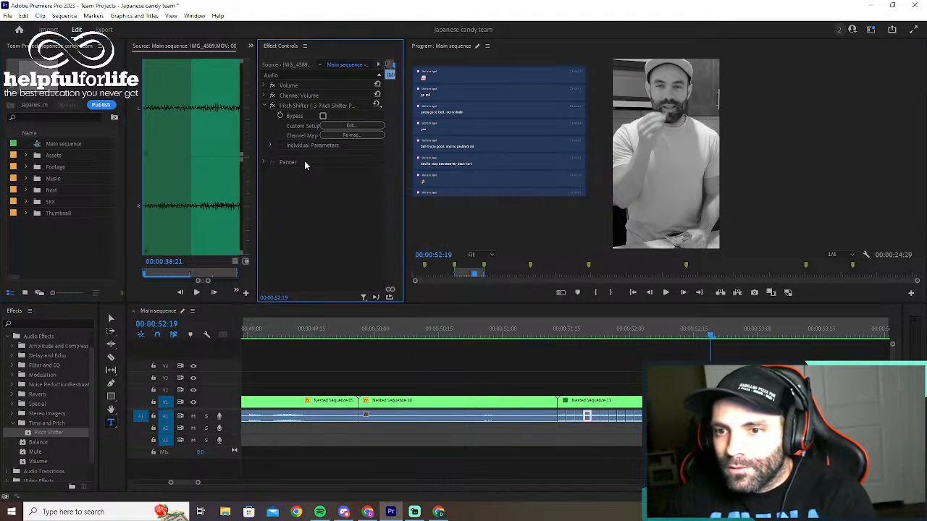
Paste the copied Pitch Shifter onto the fifth and sixth short audio clips and remove the duplicate effect from each
left_click(595, 419)
key("ctrl+v")
left_click(567, 165)
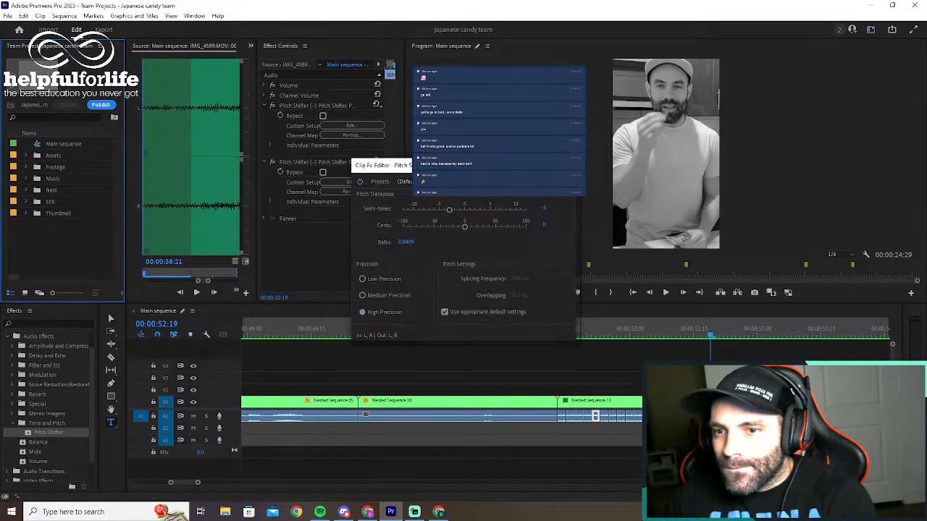
left_click(293, 165)
key("Delete")
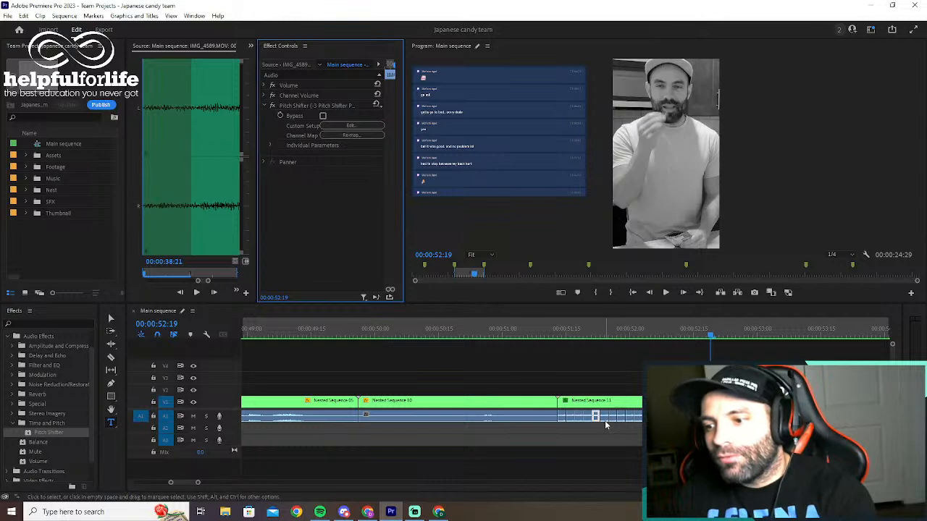
left_click(603, 418)
key("ctrl+v")
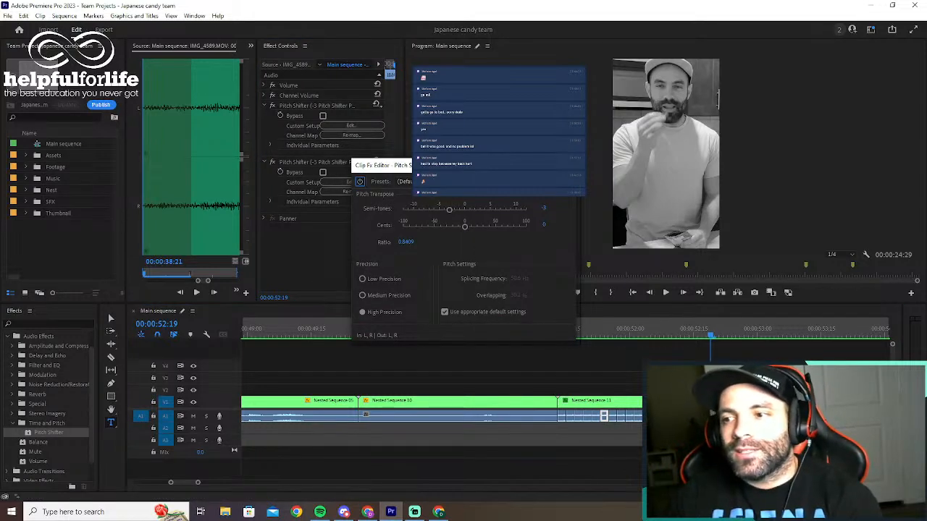
left_click(565, 165)
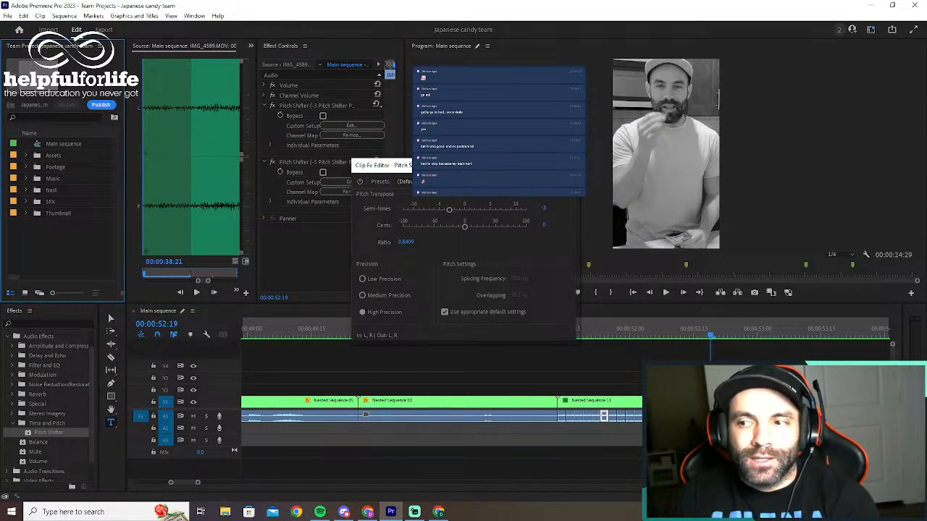
left_click(326, 164)
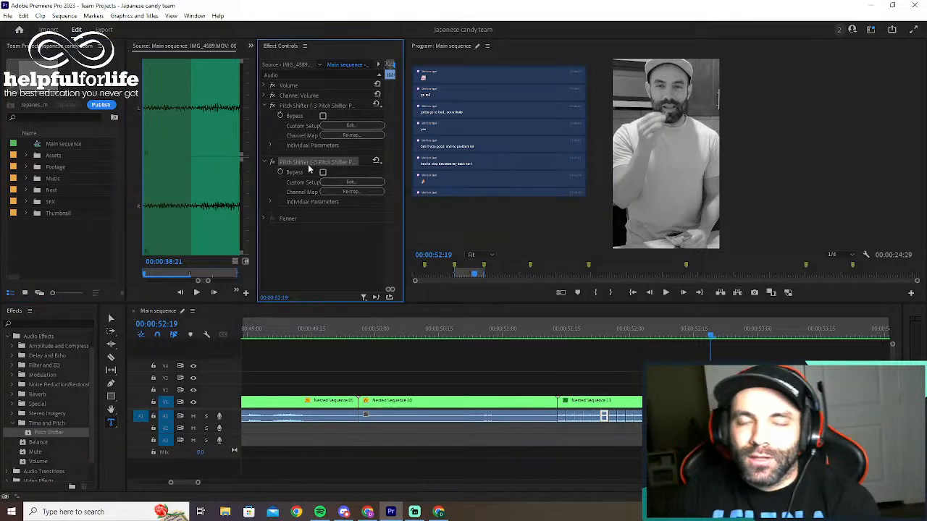
key("Delete")
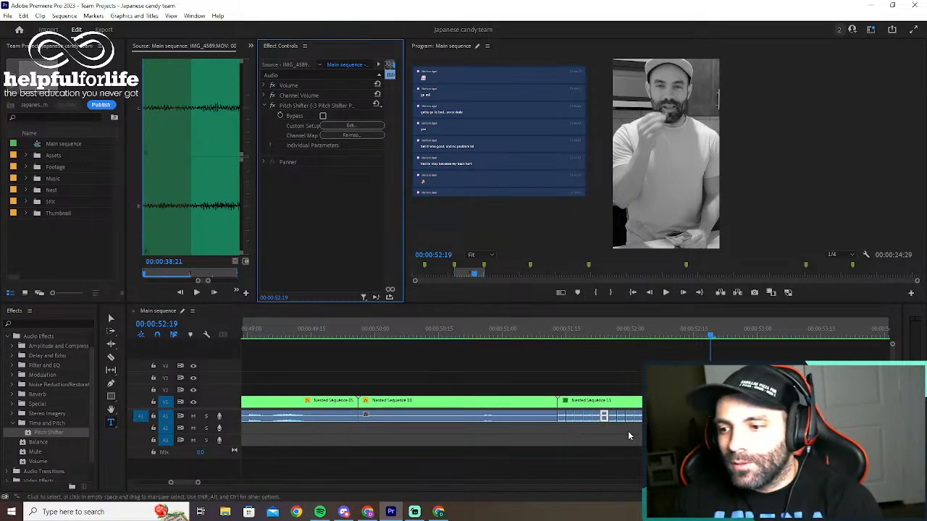
Remove the duplicate Pitch Shifter from the seventh and eighth short audio clips, closing the effect editor for each
left_click(613, 417)
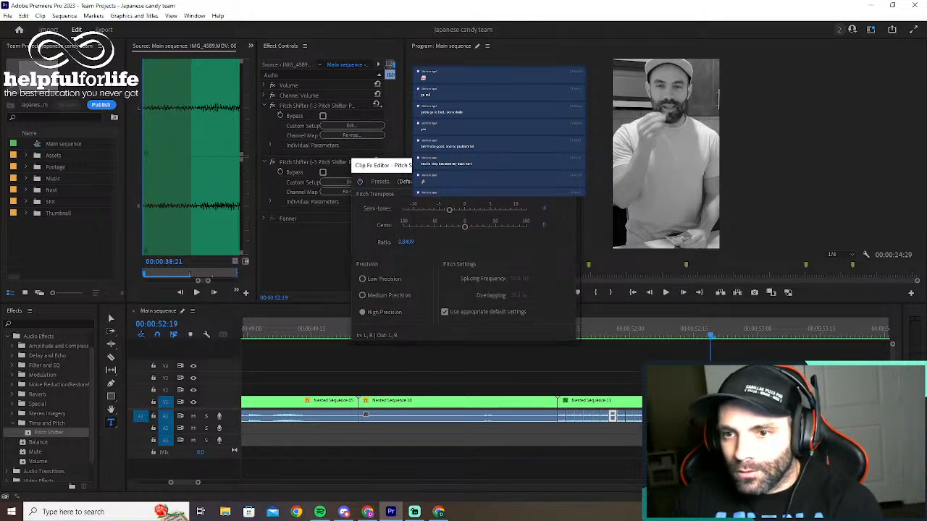
left_click(568, 165)
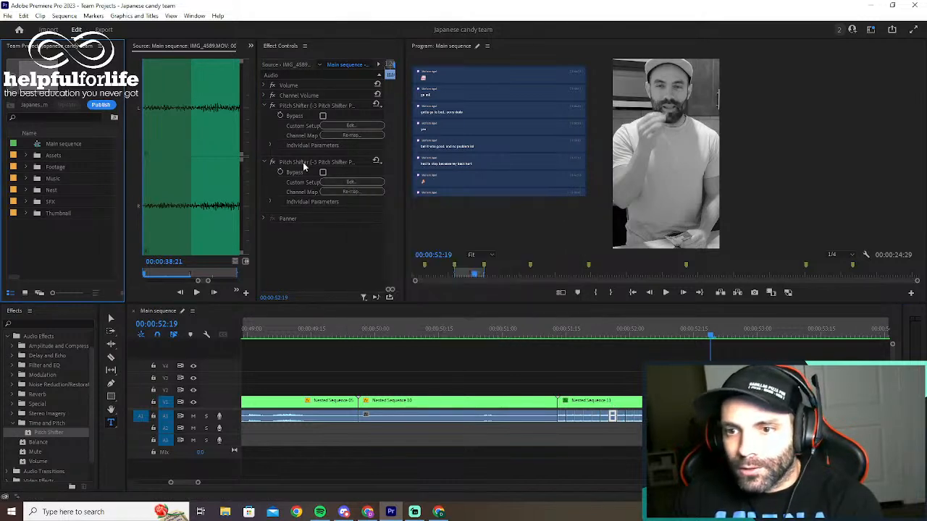
left_click(304, 163)
key("Delete")
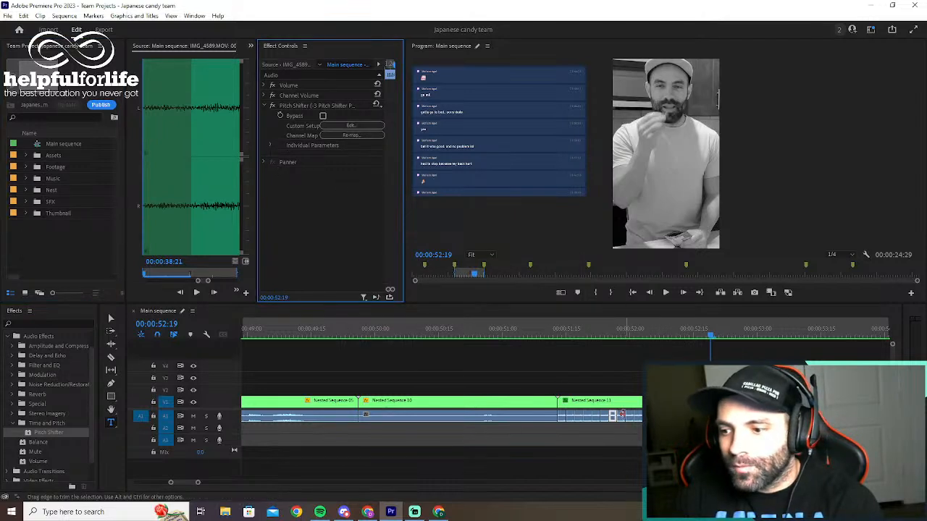
left_click(621, 415)
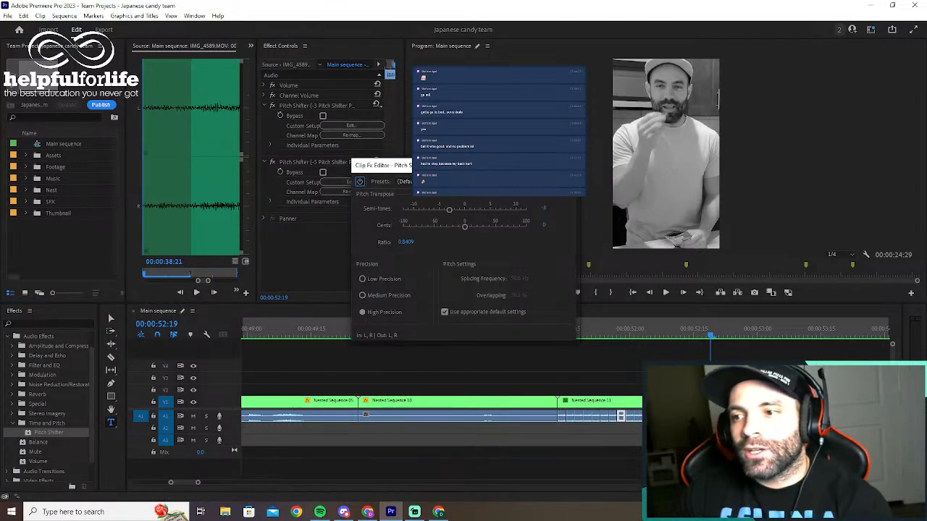
left_click(566, 166)
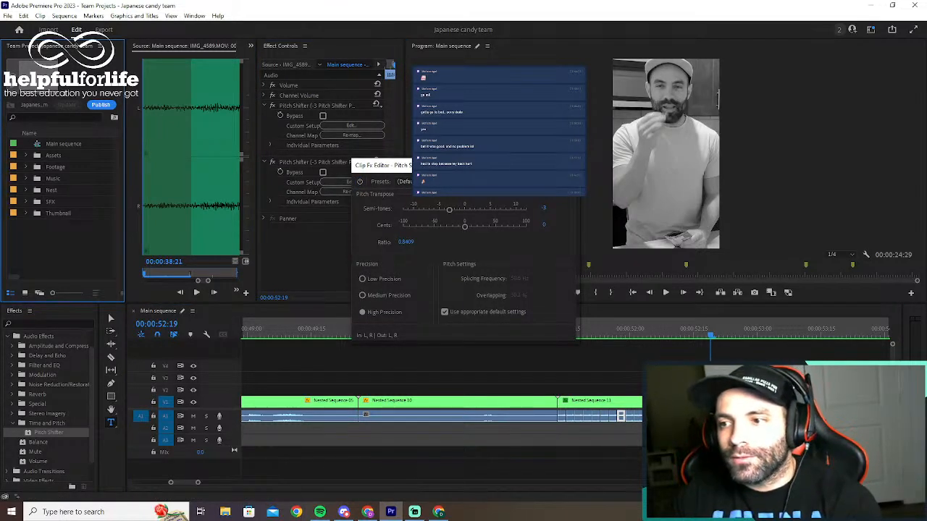
left_click(323, 162)
key("Delete")
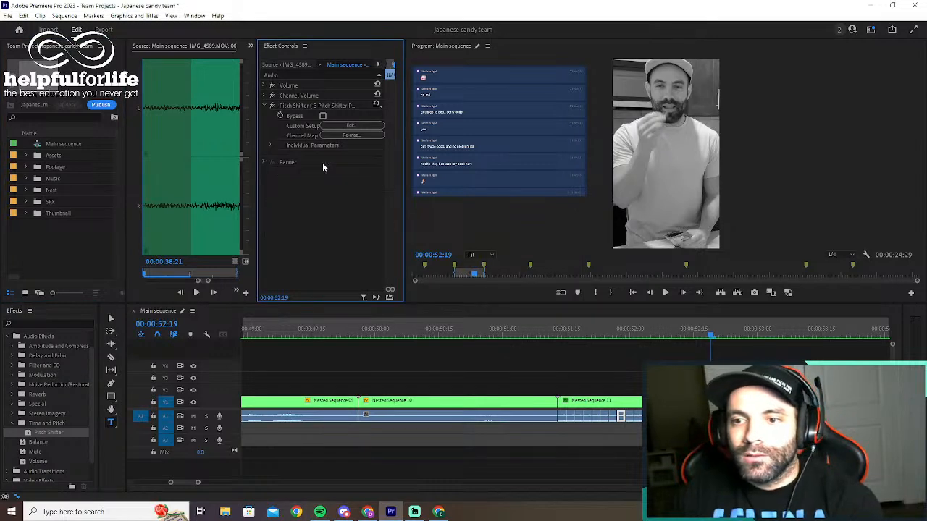
Remove the ninth short audio clip's second Pitch Shifter, then paste the effect onto the tenth clip and delete its duplicate
left_click(629, 419)
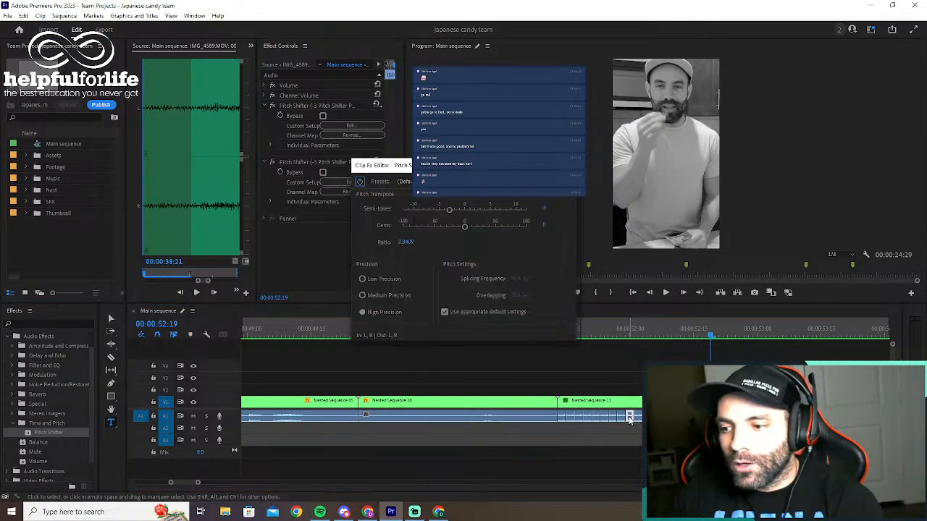
left_click(565, 165)
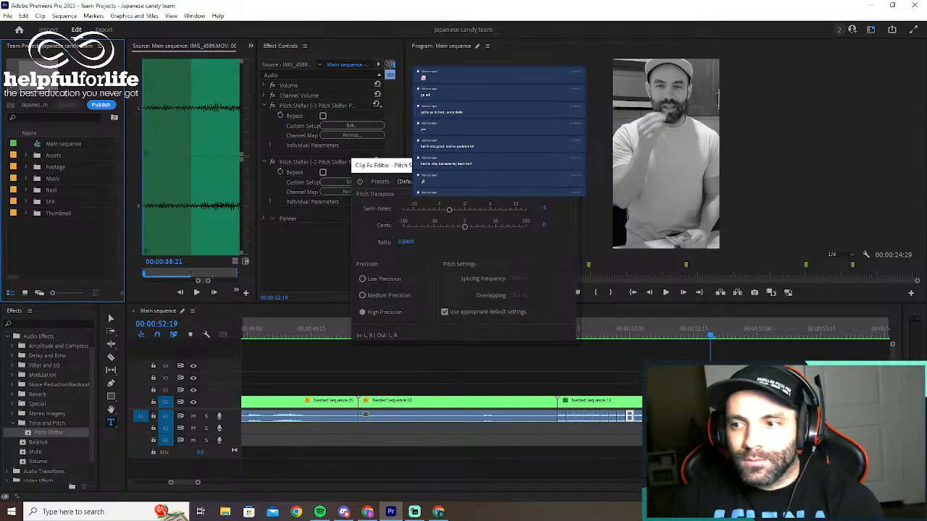
left_click(319, 162)
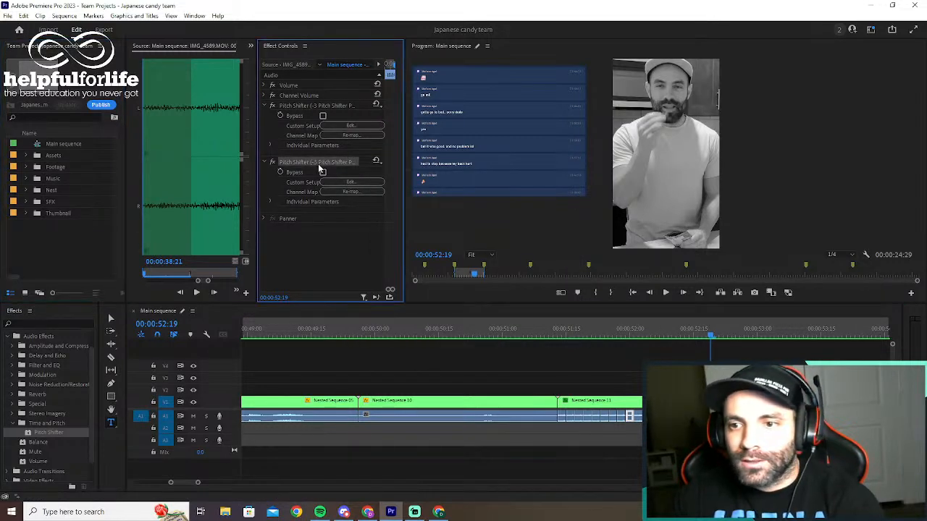
key("Delete")
left_click(639, 418)
key("ctrl+v")
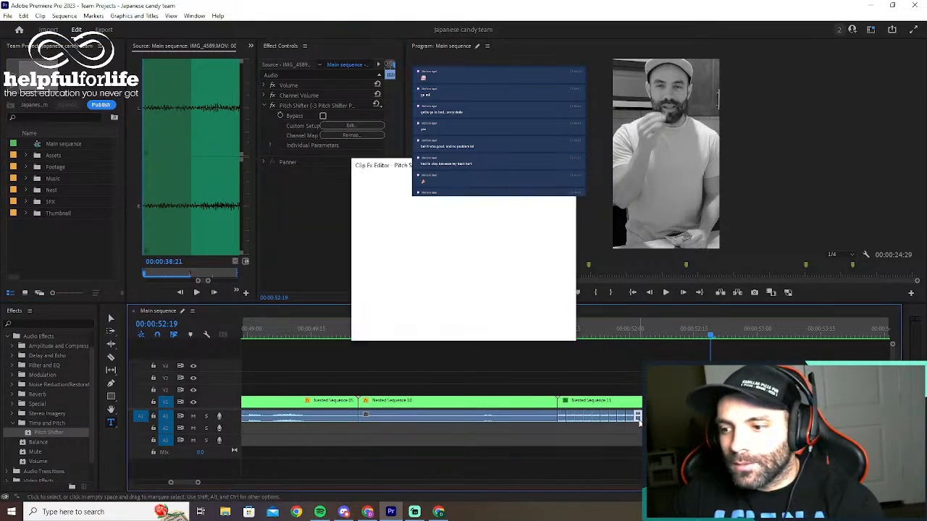
left_click(566, 165)
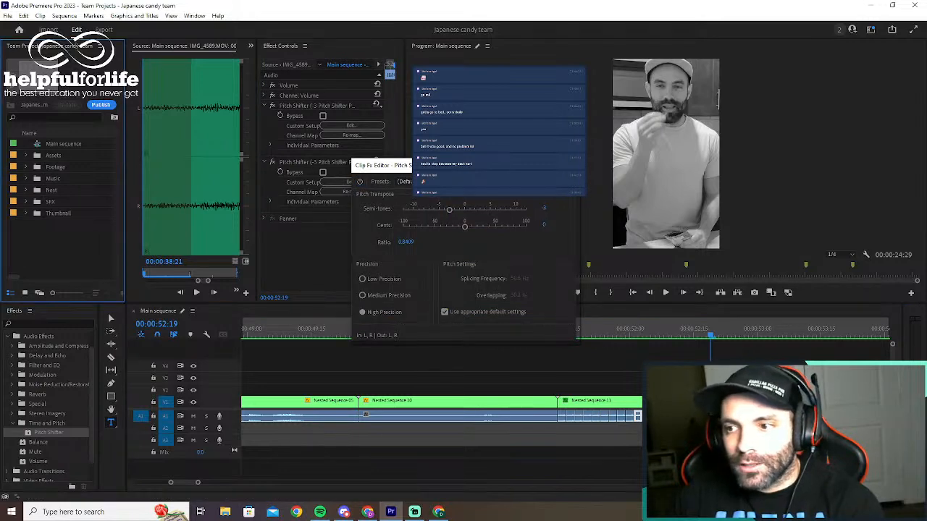
left_click(337, 163)
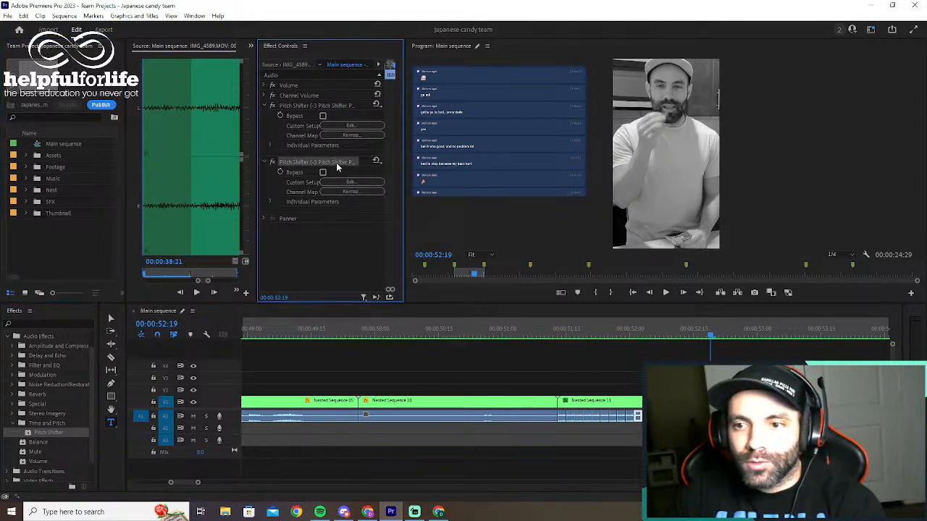
key("Delete")
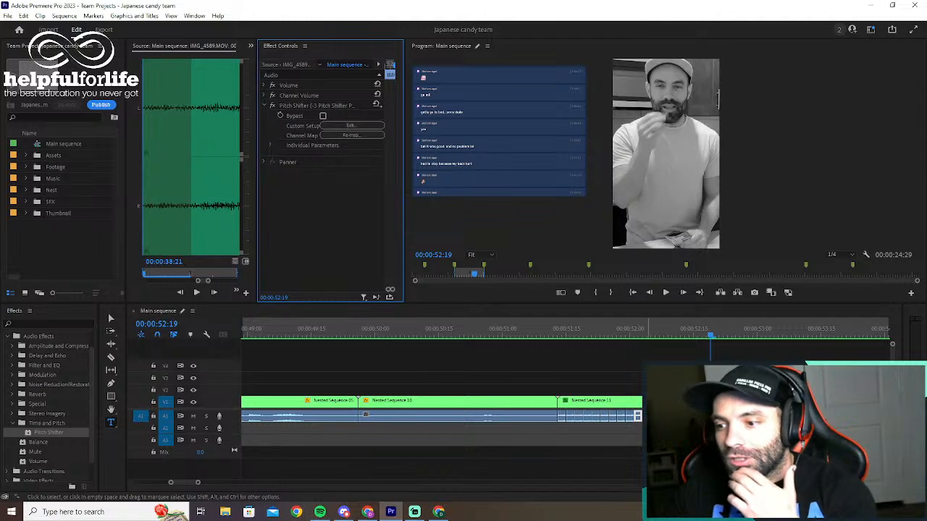
Paste the Pitch Shifter onto the eleventh and twelfth short audio clips and delete the duplicate effect from both
key("ctrl+v")
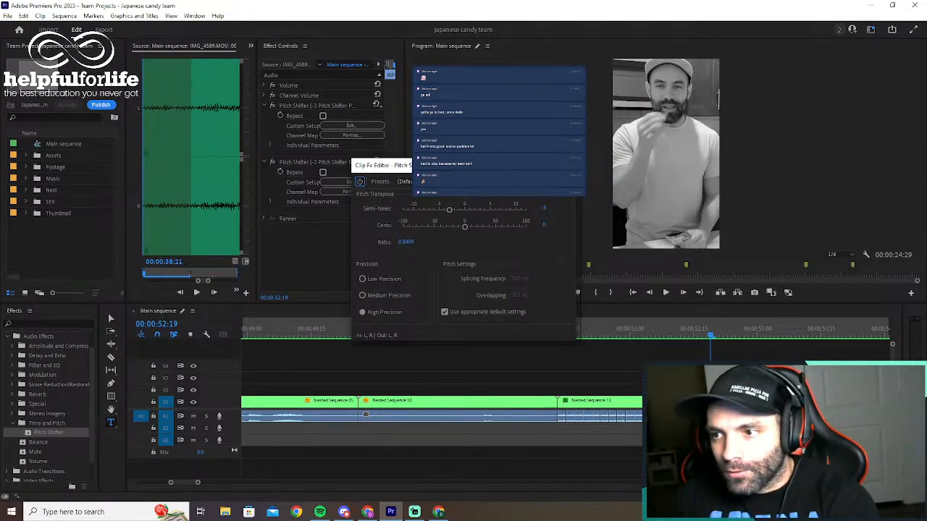
left_click(566, 165)
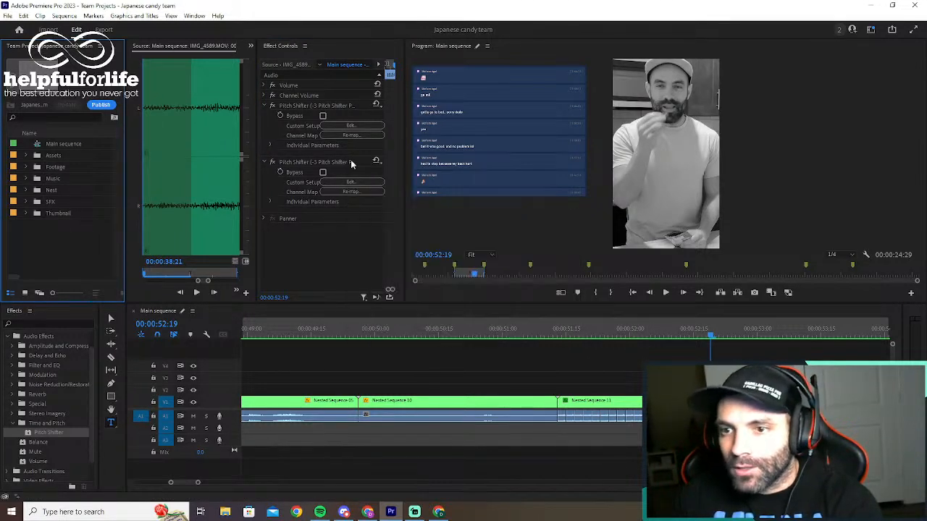
left_click(341, 166)
key("Delete")
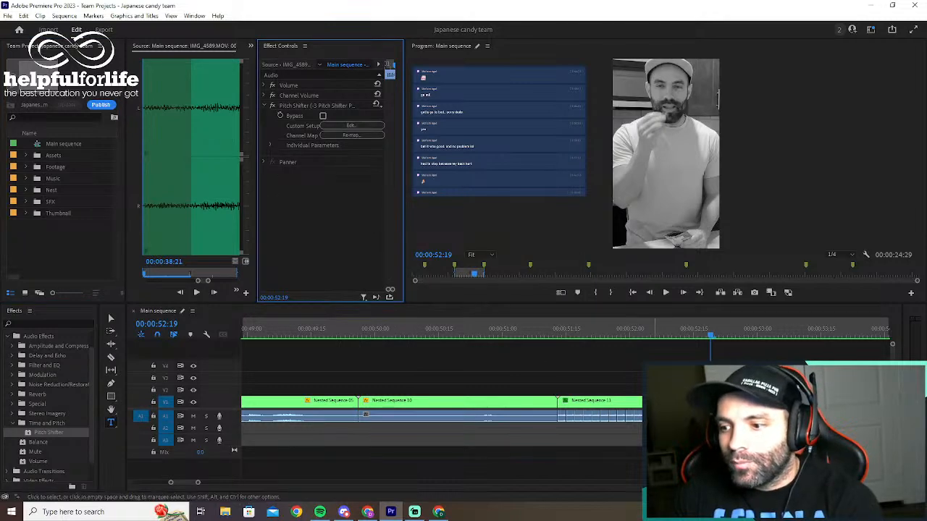
key("ctrl+v")
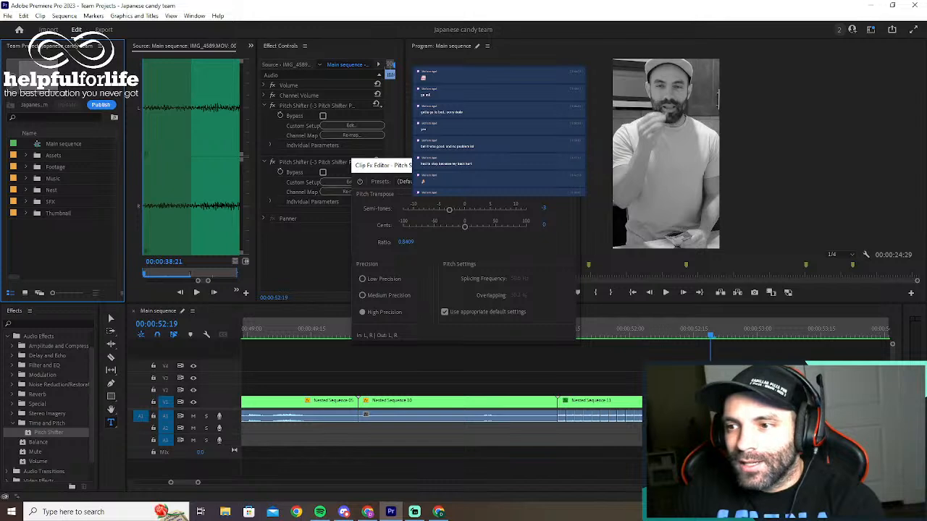
left_click(338, 162)
key("Delete")
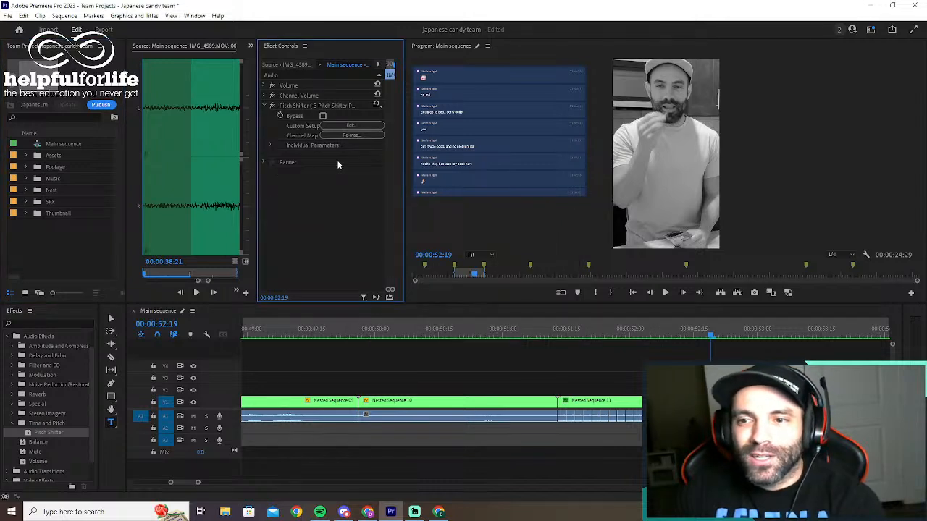
Paste the Pitch Shifter onto the thirteenth and fourteenth short audio clips and delete the duplicate effect from each
key("ctrl+v")
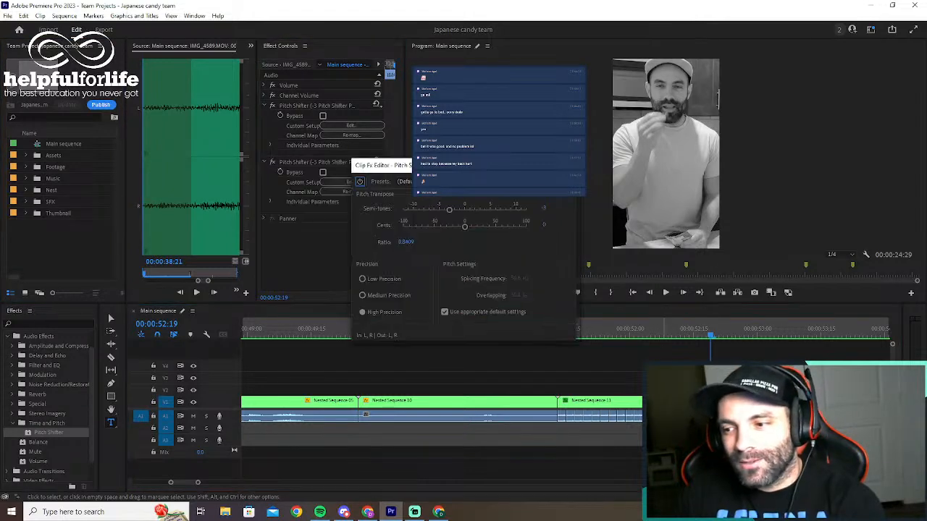
left_click(566, 165)
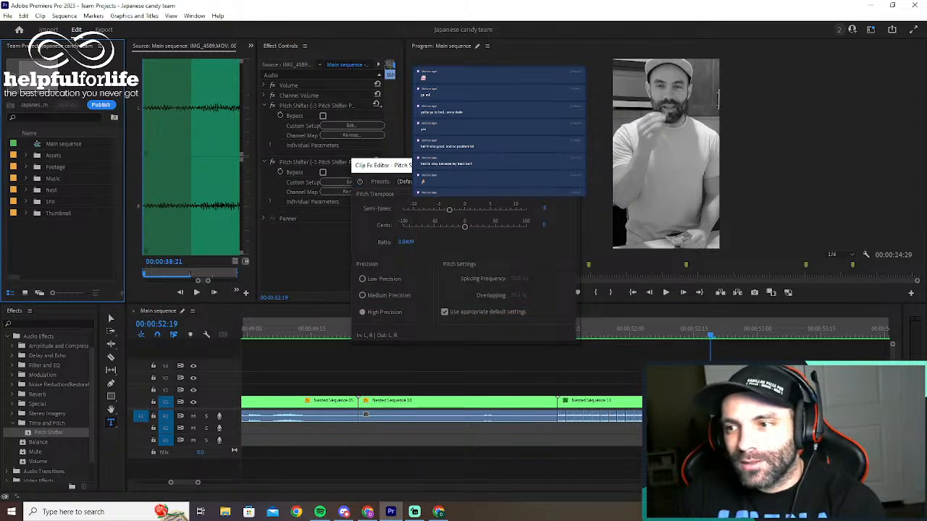
left_click(310, 161)
key("Delete")
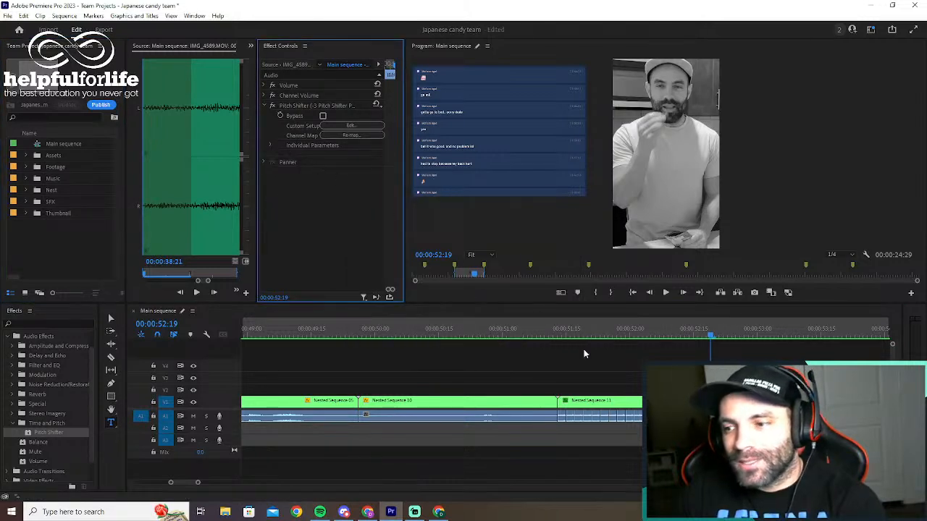
left_click_drag(49, 432, 673, 416)
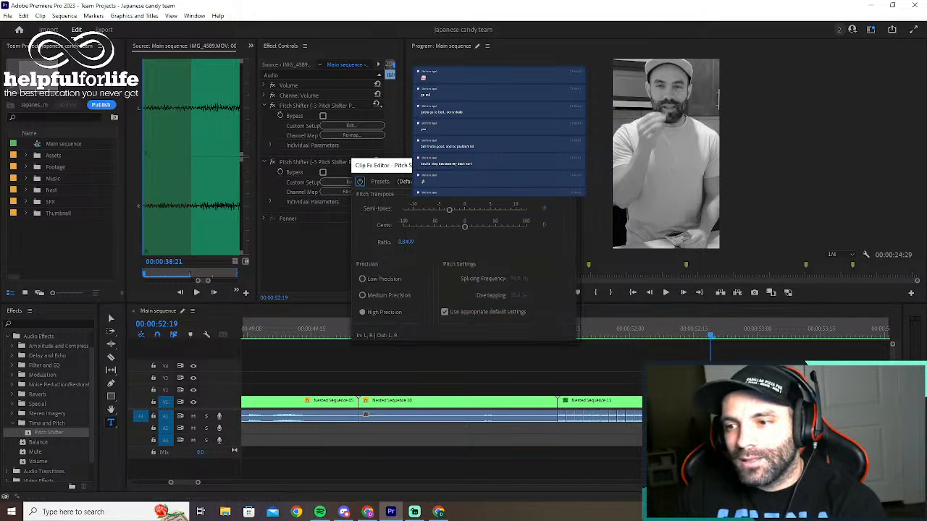
left_click(566, 165)
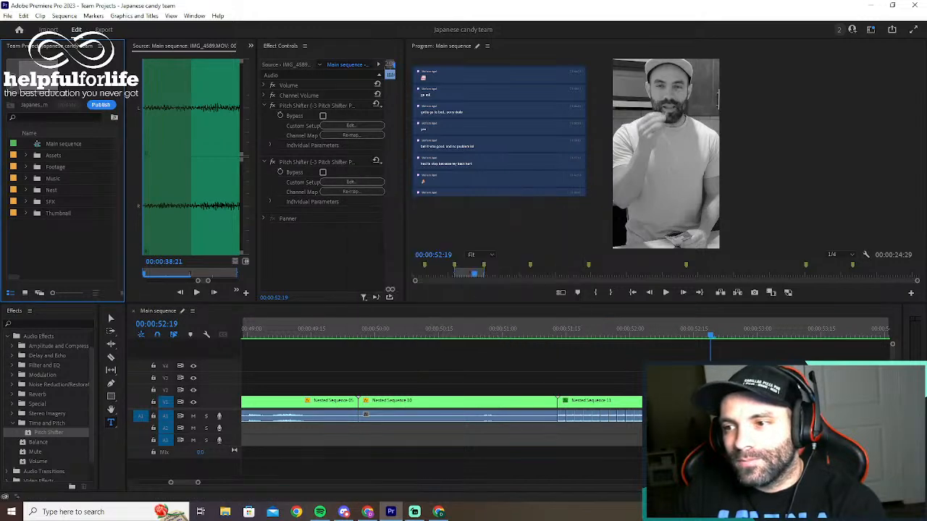
left_click(341, 161)
key("Delete")
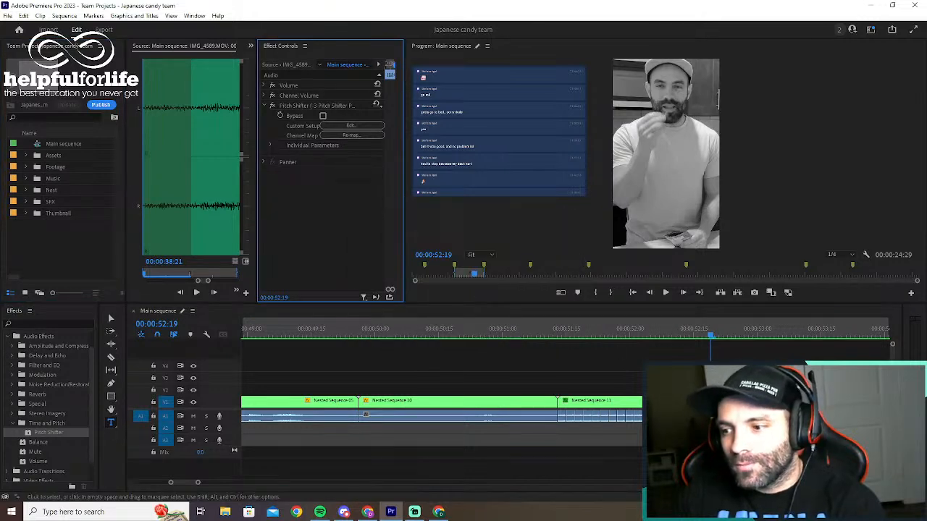
Add the copied Pitch Shifter to the fifteenth and sixteenth short audio clips, closing the effect editor and removing each duplicate
key("ctrl+z")
key("ctrl+z")
key("ctrl+z")
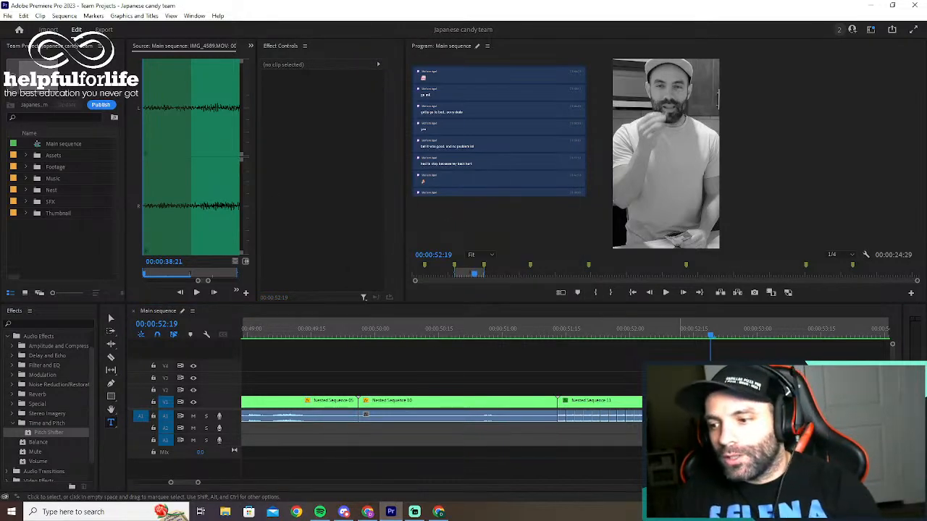
left_click(620, 349)
left_click(695, 416)
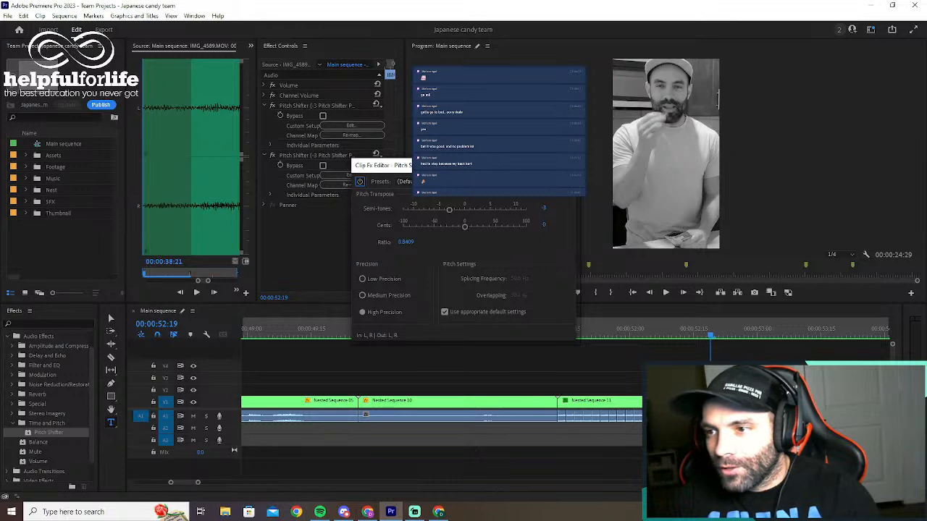
left_click(567, 165)
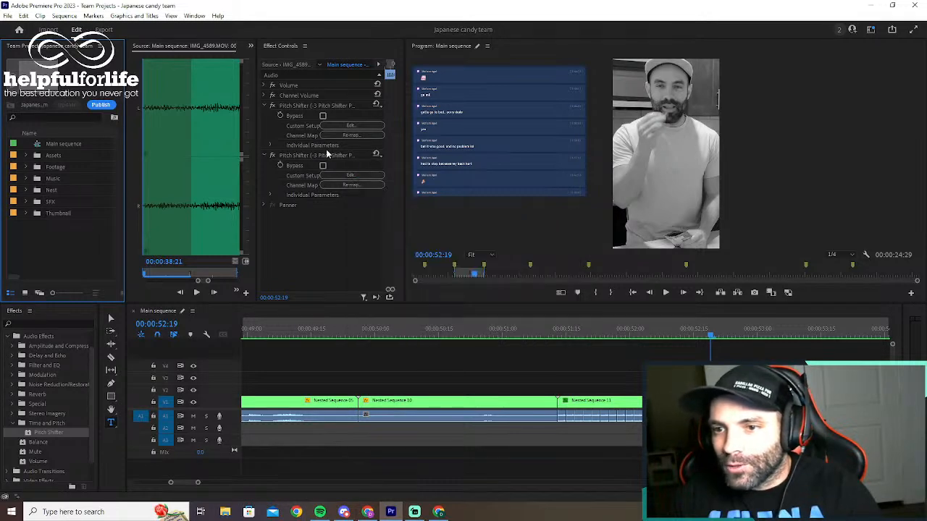
left_click(325, 157)
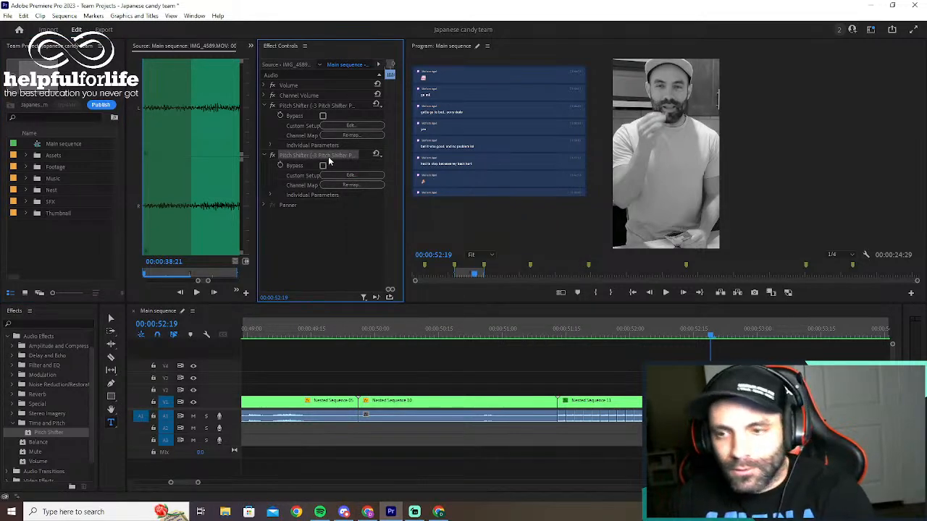
key("Delete")
key("ctrl+z")
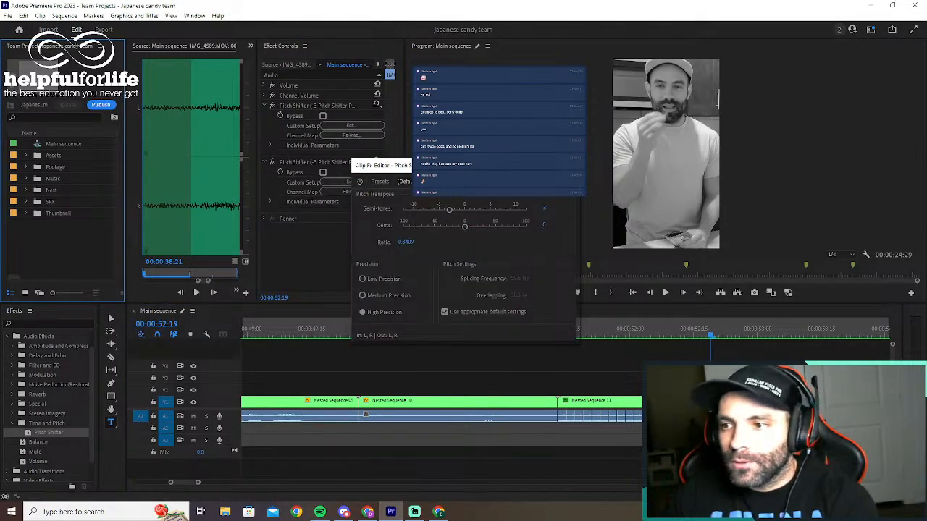
left_click(565, 165)
left_click(315, 162)
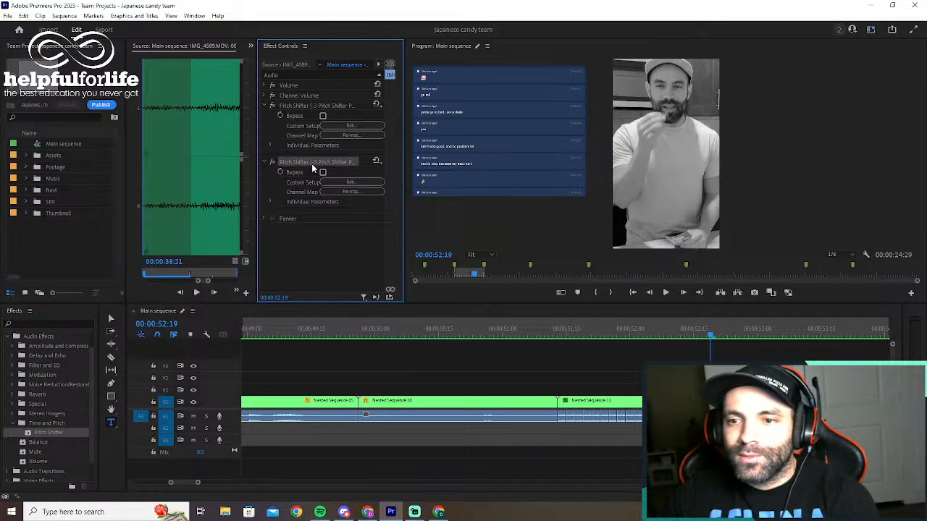
key("Delete")
Paste the Pitch Shifter onto the seventeenth and eighteenth short audio clips and remove the second copy from both
left_click(698, 416)
key("ctrl+v")
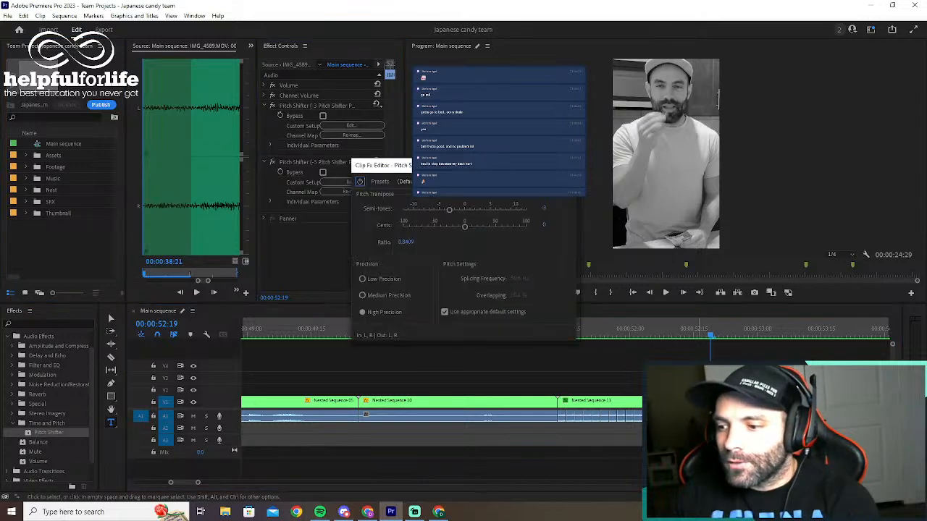
left_click(566, 165)
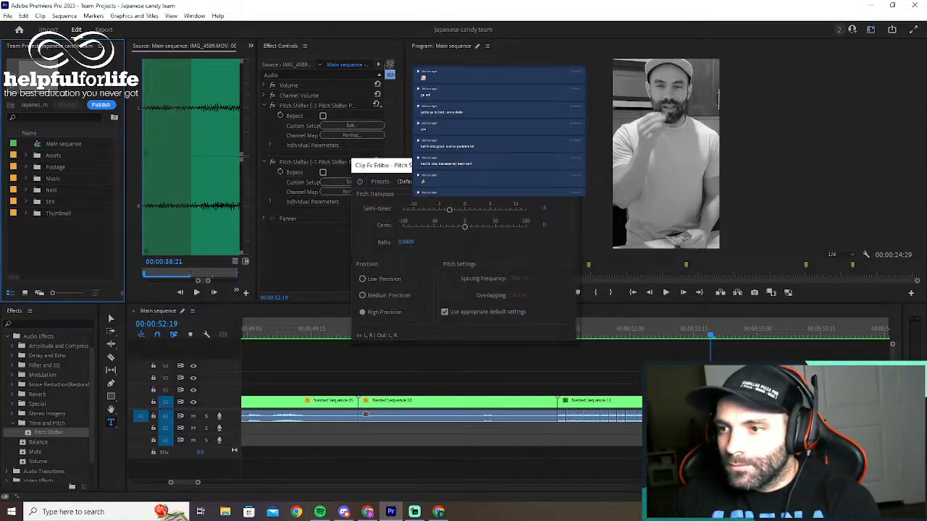
left_click(315, 162)
key("Delete")
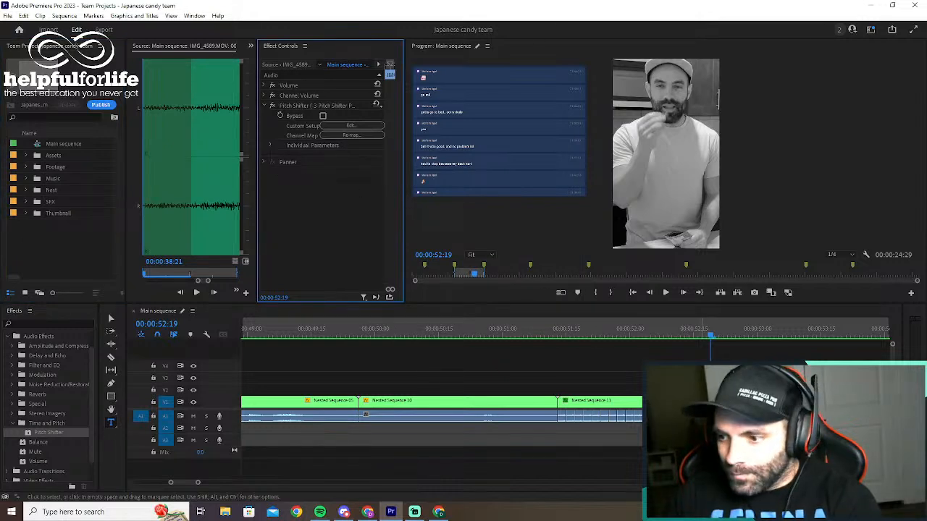
left_click(699, 416)
key("ctrl+v")
left_click(316, 165)
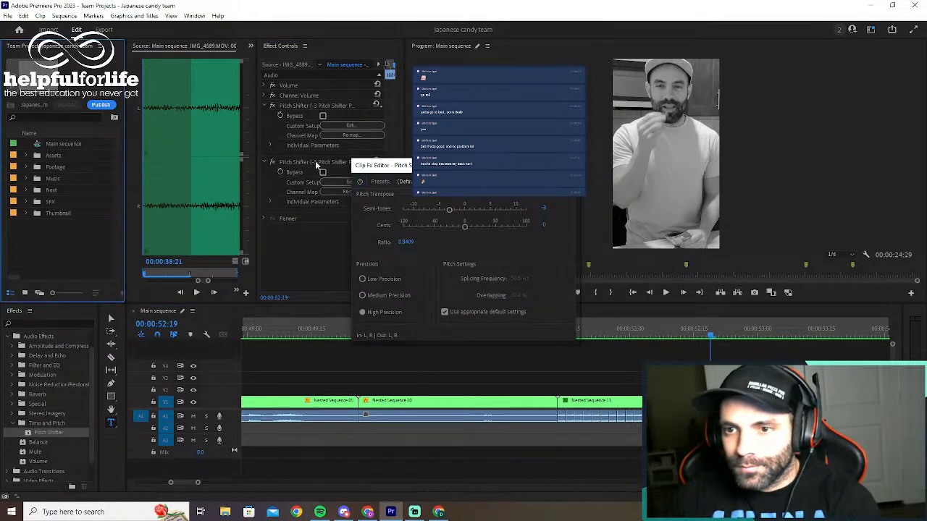
left_click(566, 165)
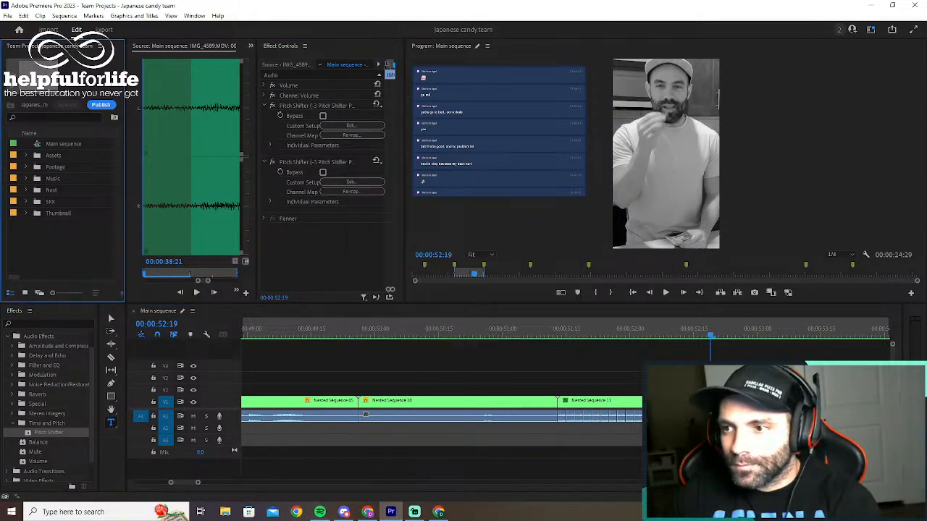
left_click(339, 164)
key("Delete")
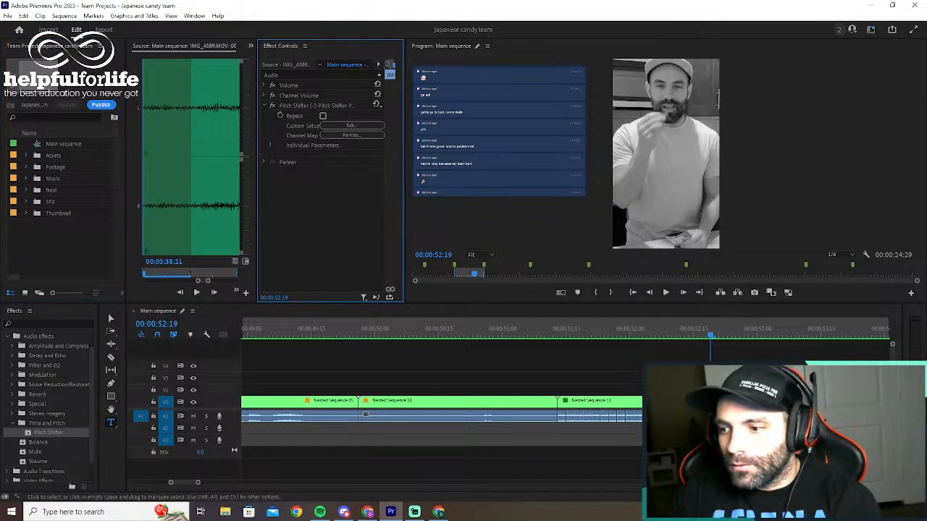
Paste the Pitch Shifter onto the next short audio clip, close the effect editor and delete the duplicate effect
left_click(352, 125)
left_click(566, 165)
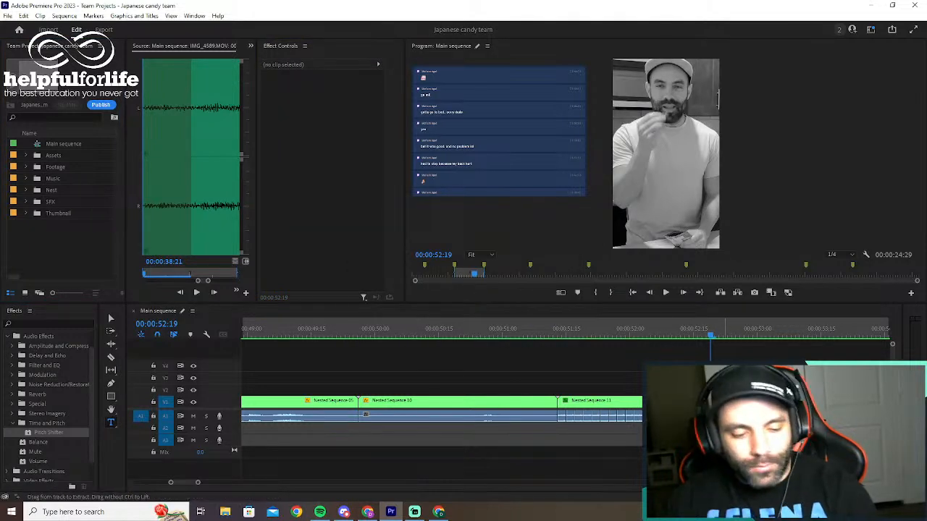
key("ctrl+z")
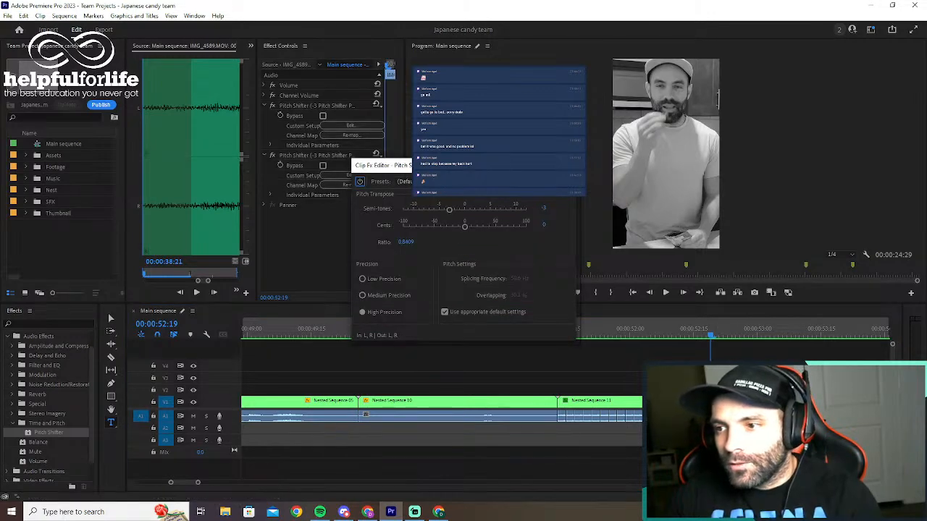
left_click(566, 165)
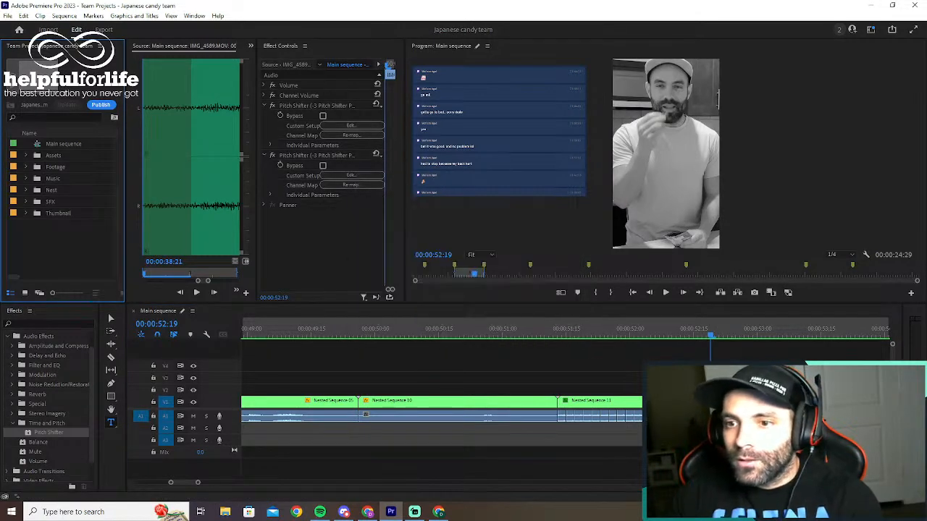
left_click(334, 154)
key("Delete")
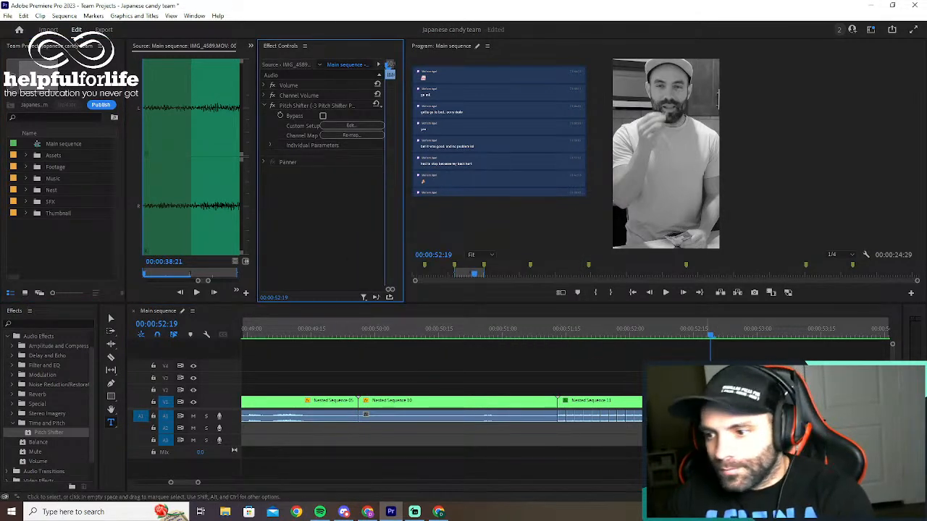
Apply the copied Pitch Shifter to the last short audio clips under Nested Sequence 11 and delete their duplicate effects
key("ctrl+z")
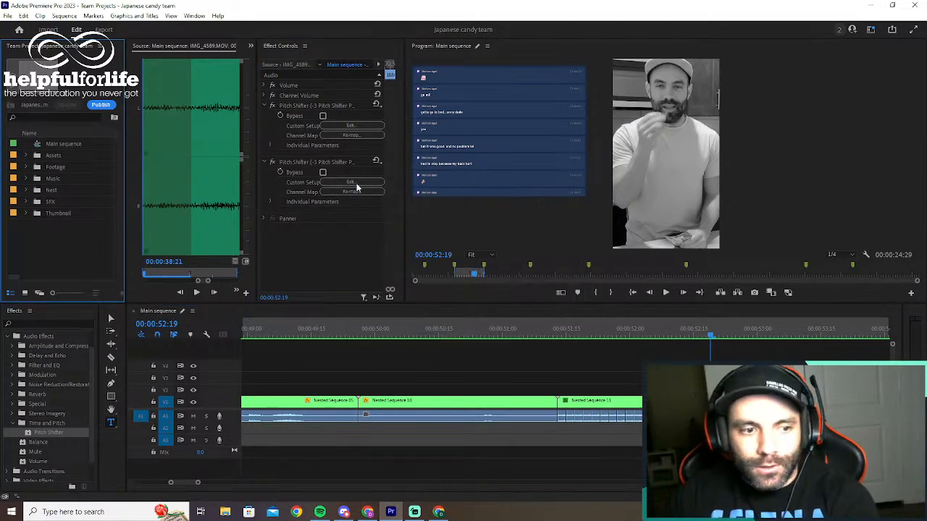
left_click(312, 166)
key("Delete")
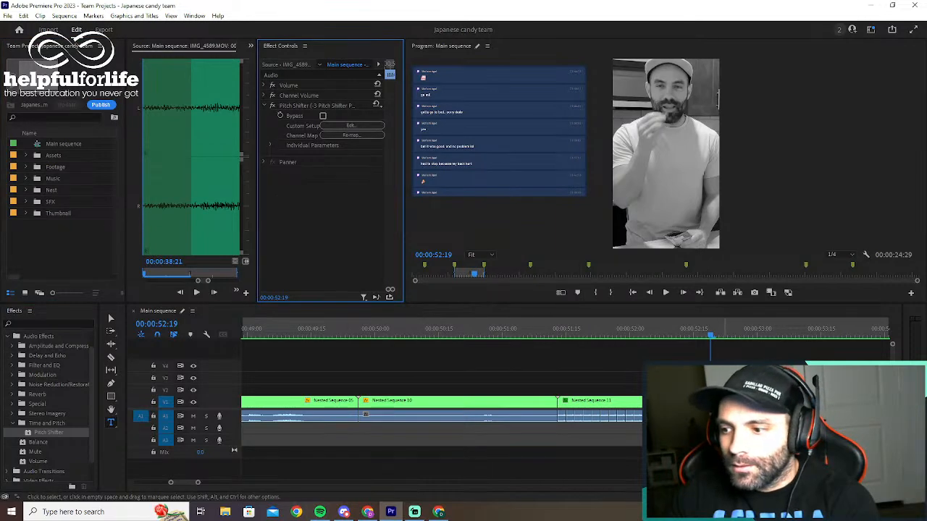
key("ctrl+z")
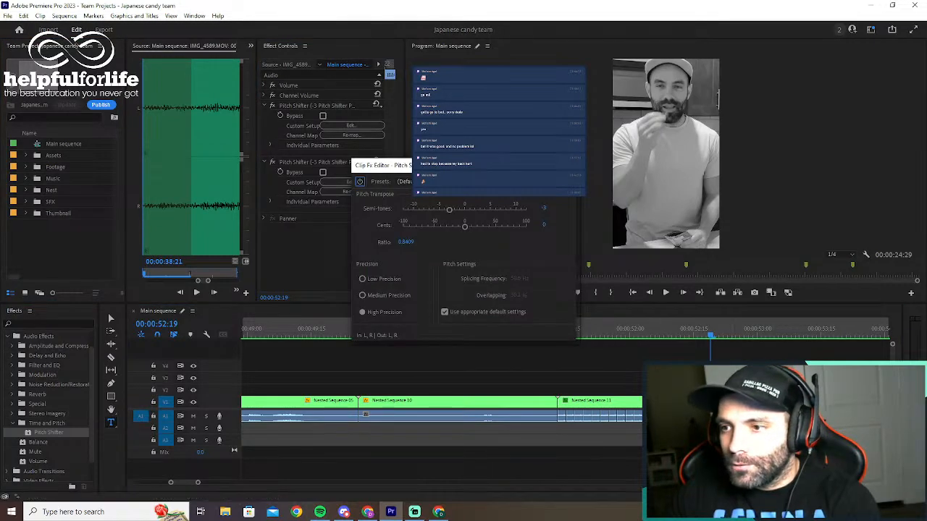
left_click(567, 165)
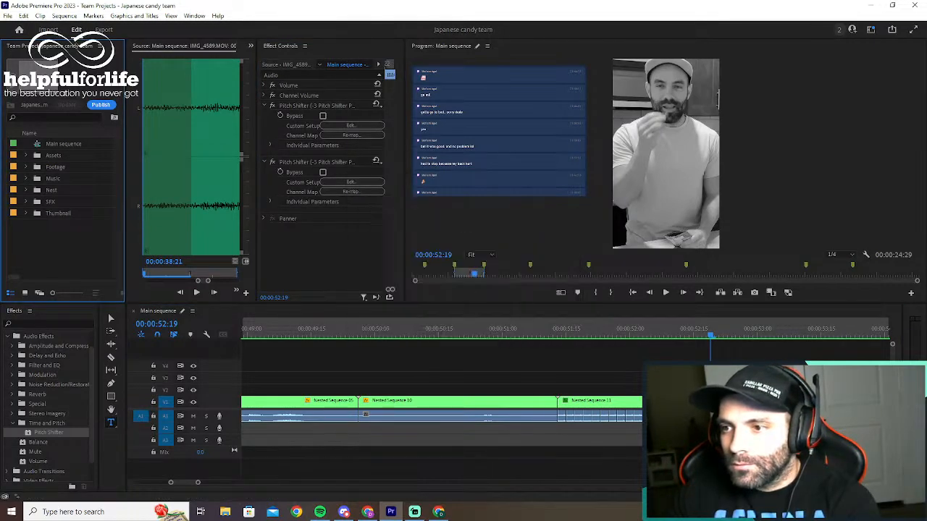
left_click(299, 166)
key("Delete")
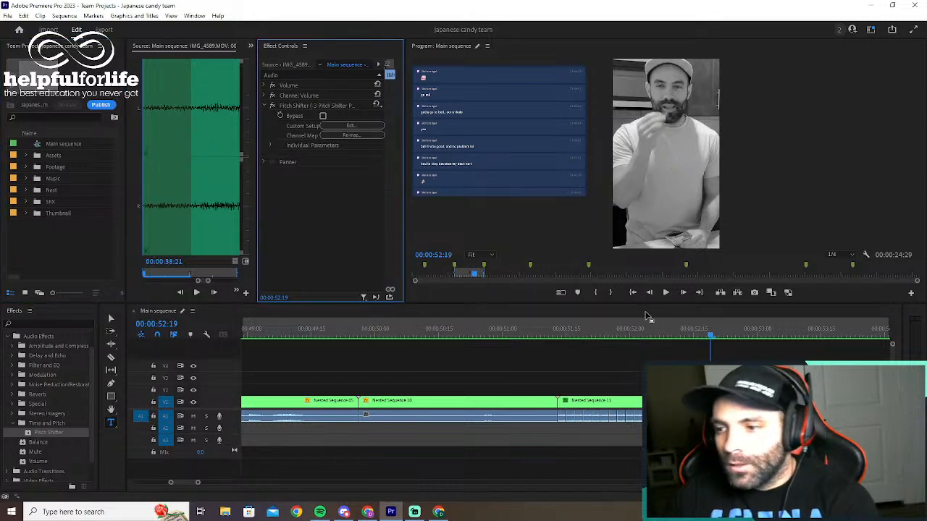
Play the main sequence from 00:00:50:27 through Nested Sequence 11 to check the pitch-shifted repeated audio
left_click(642, 337)
key("minus")
key("minus")
key("minus")
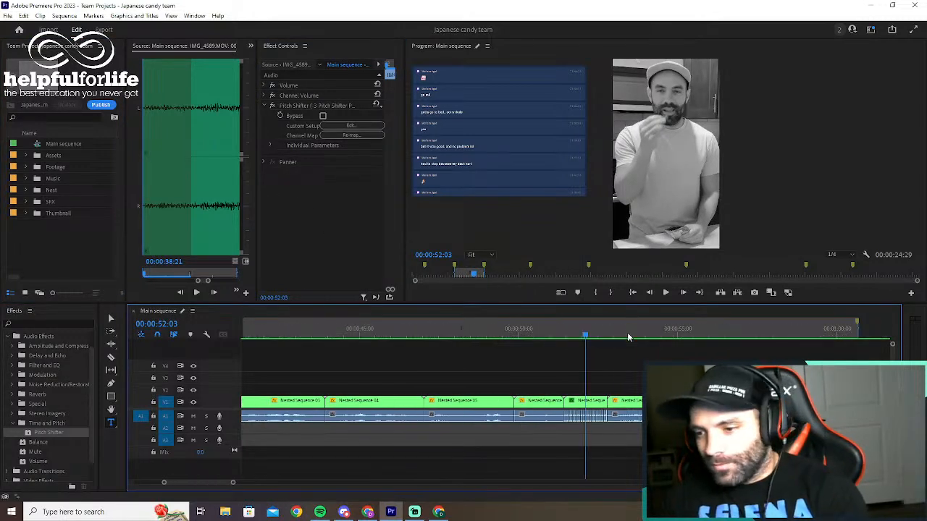
left_click_drag(576, 339, 557, 343)
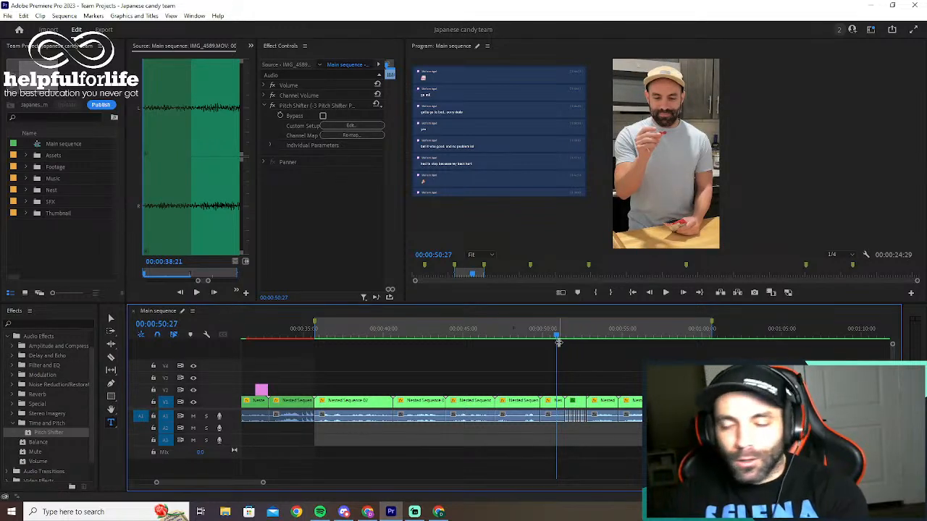
left_click(662, 292)
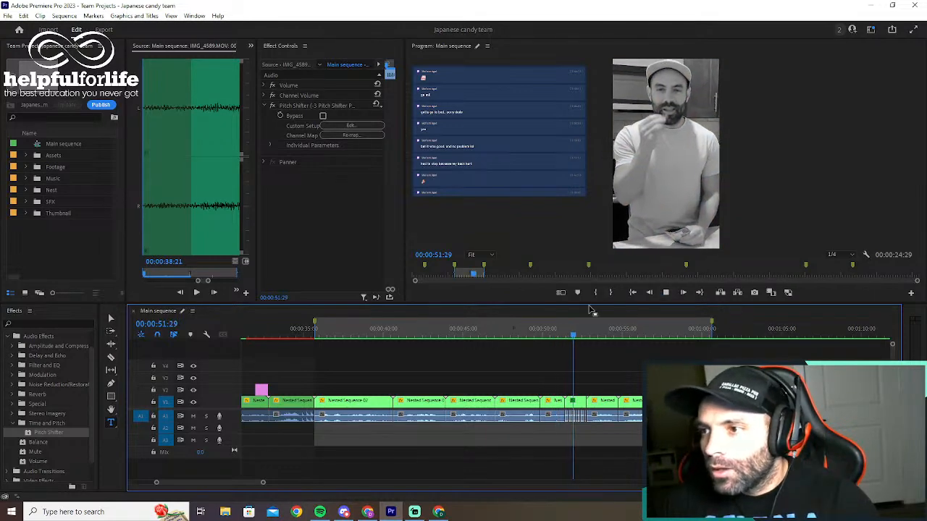
key("space")
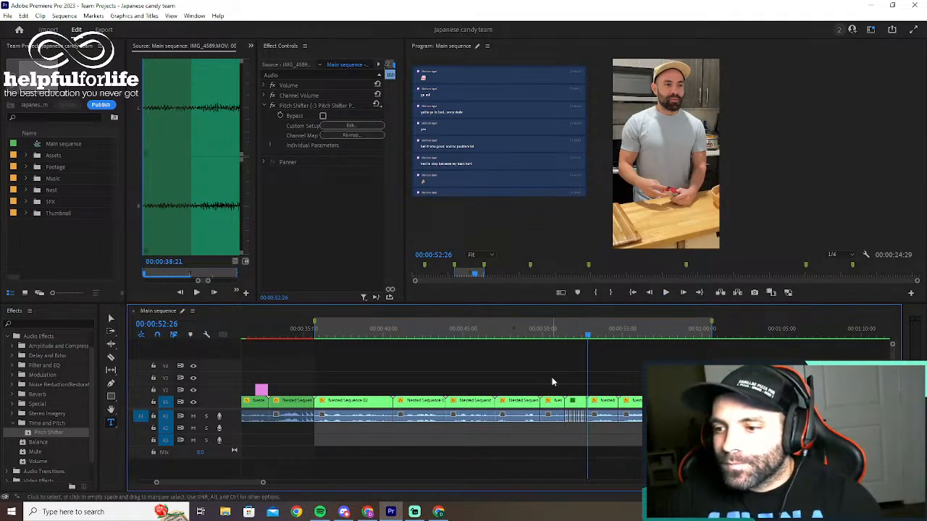
Select all the short audio clips under Nested Sequence 11 and adjust their audio gain together
key("equal")
key("equal")
key("equal")
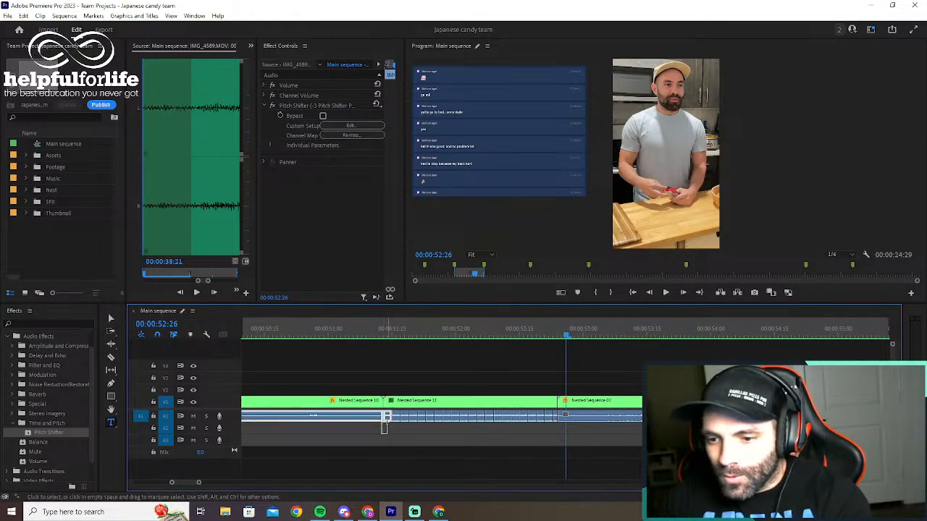
left_click(387, 435)
left_click_drag(388, 430, 556, 425)
key("g")
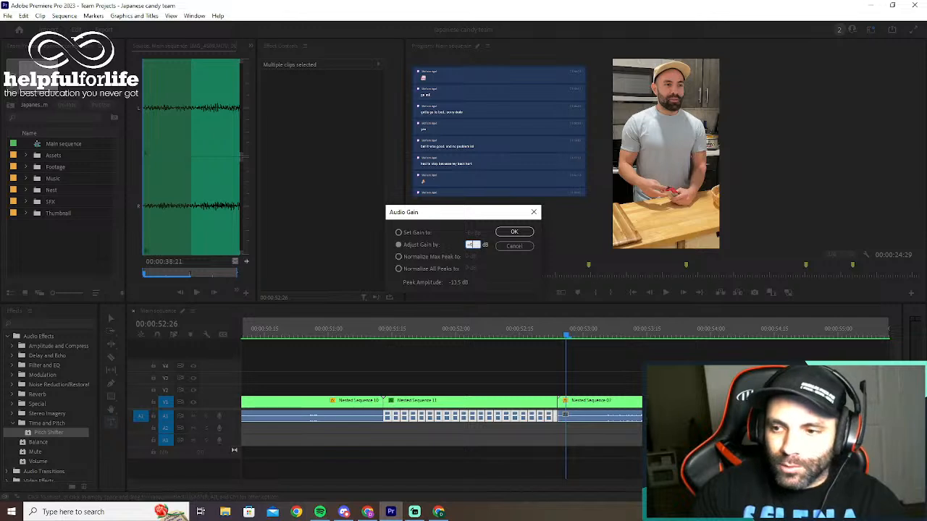
key("Return")
Play the main sequence from before Nested Sequence 11 to its end twice to check the gain-adjusted repeated audio
left_click(307, 368)
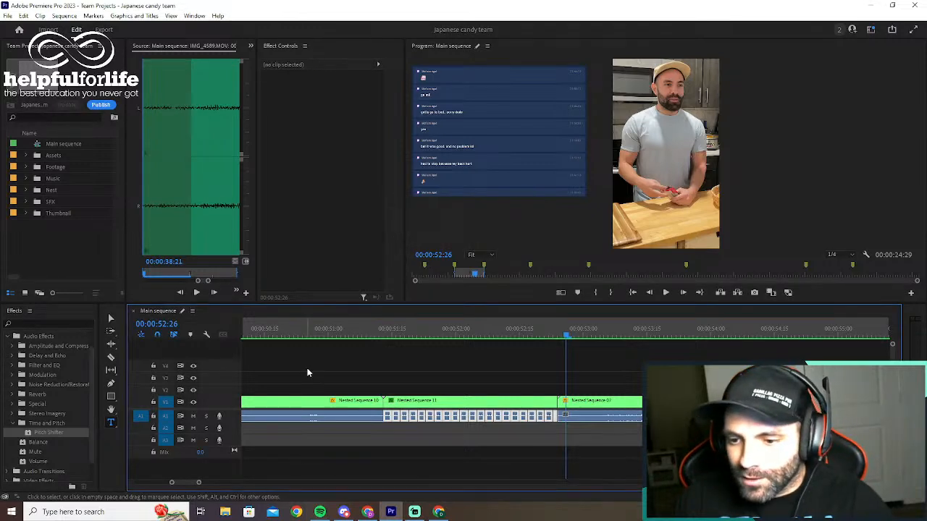
left_click(310, 327)
key("space")
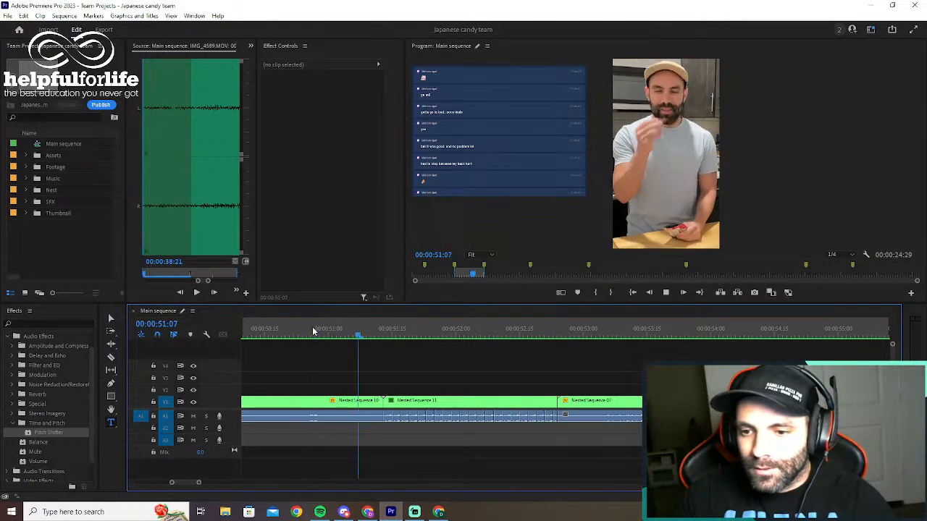
key("space")
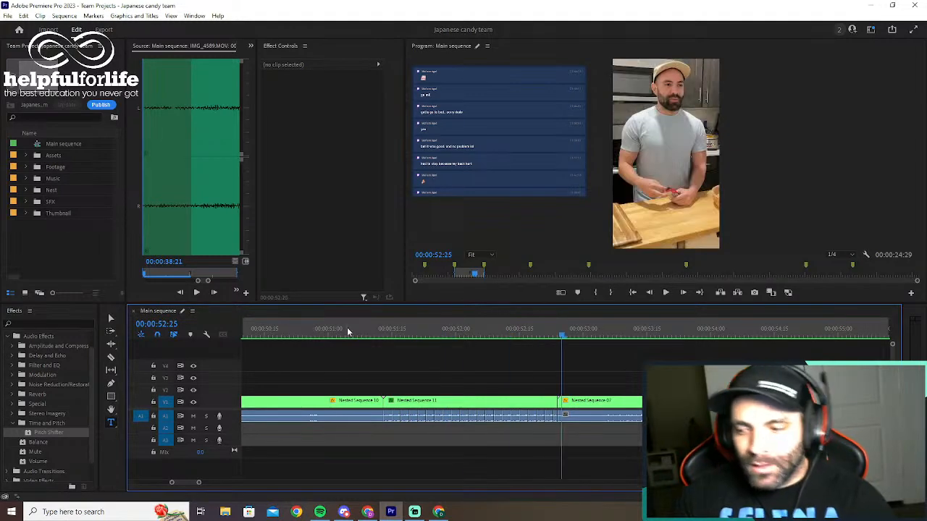
key("minus")
key("minus")
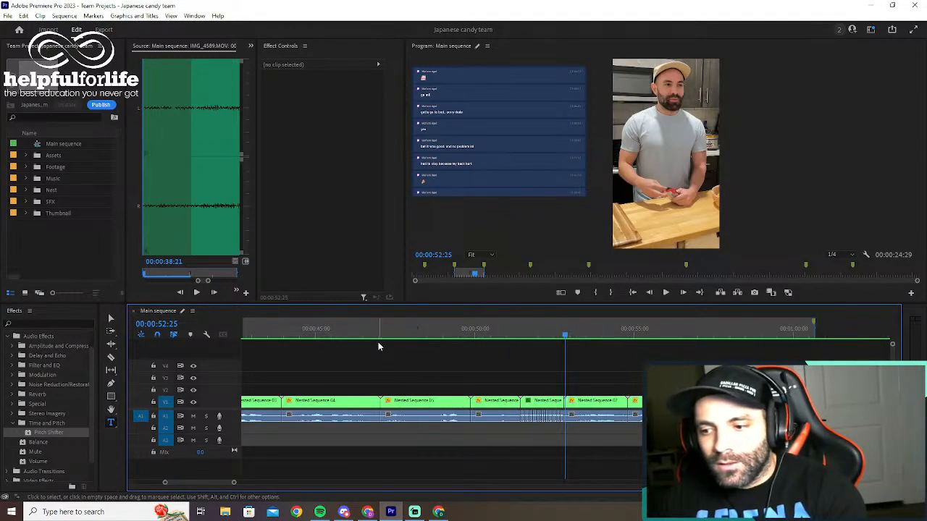
left_click(495, 332)
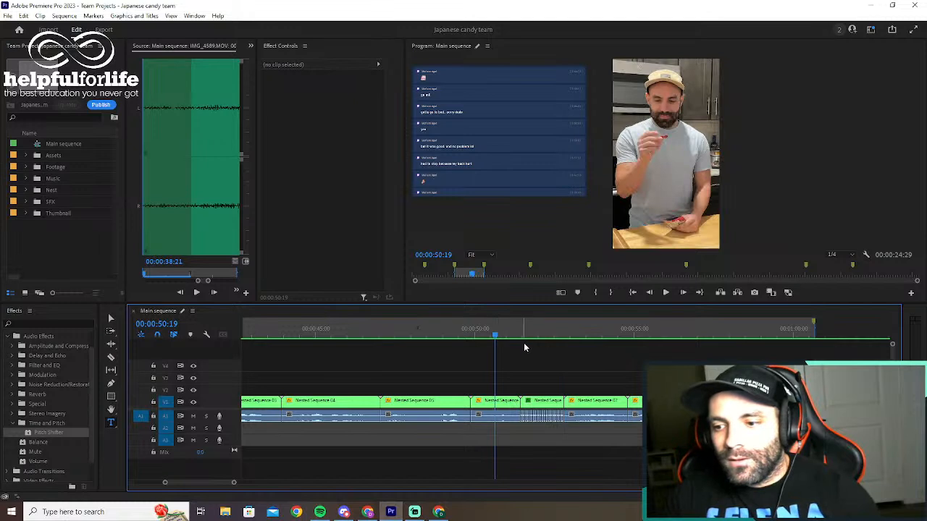
key("space")
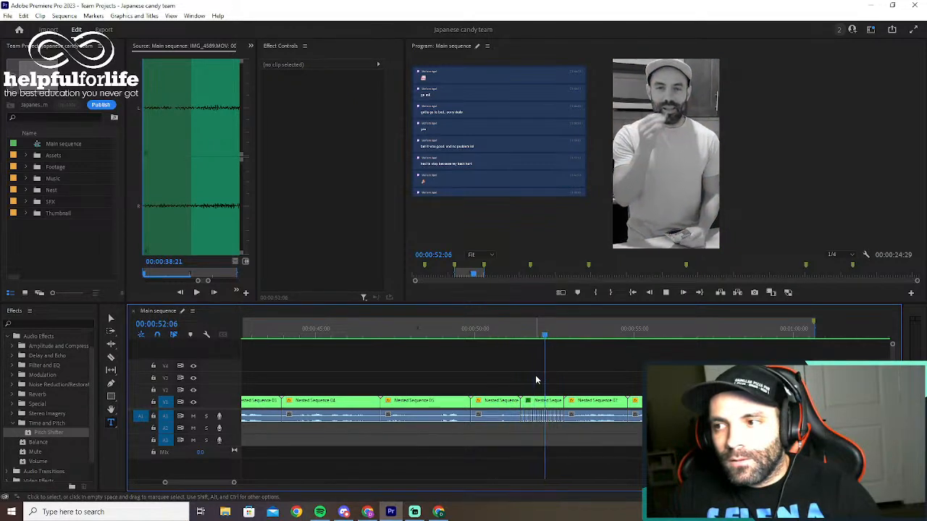
key("space")
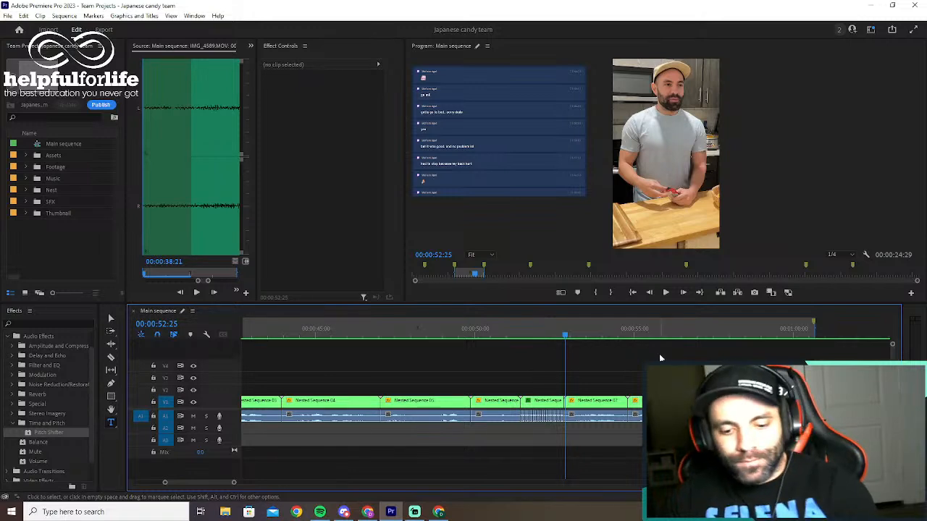
Play the main sequence from the start of the second candy section to Nested Sequence 04 to review its framing
key("minus")
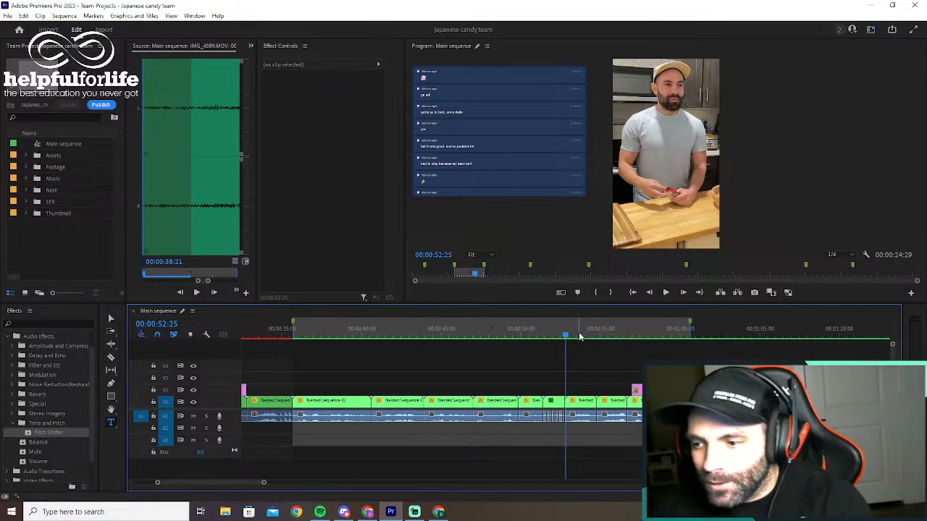
left_click_drag(428, 331, 338, 344)
key("space")
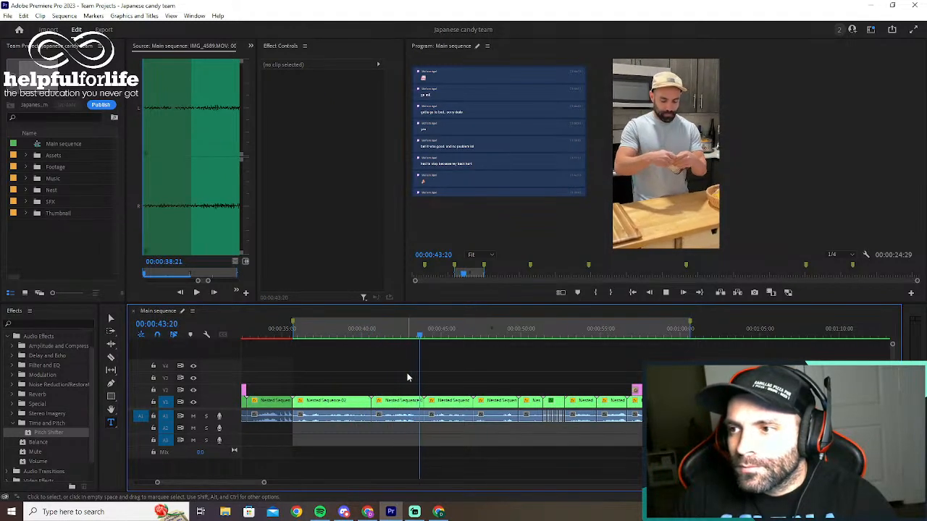
key("space")
left_click_drag(435, 337, 457, 343)
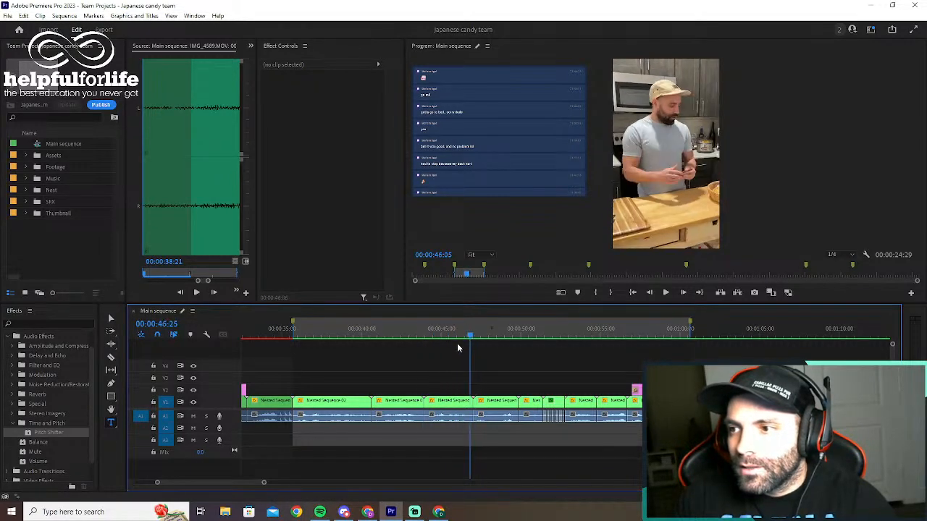
Inside Nested Sequence 04, scale the clip to 143 and set its position to 1467, 2310, returning to the main sequence
double_click(461, 403)
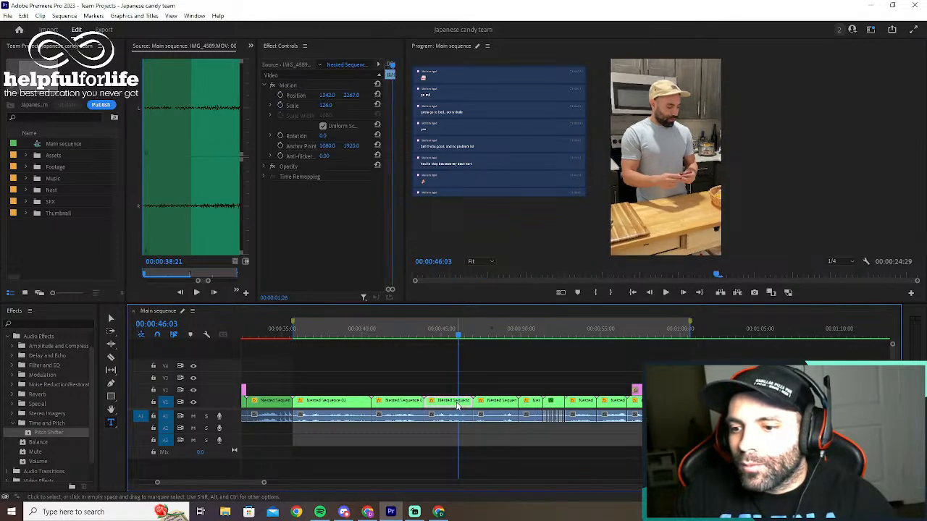
left_click_drag(327, 105, 329, 105)
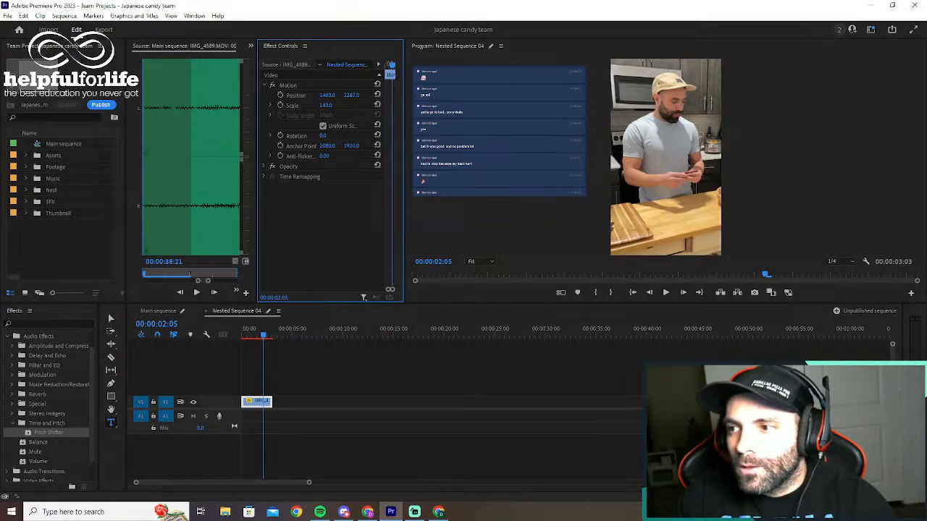
left_click_drag(328, 95, 326, 96)
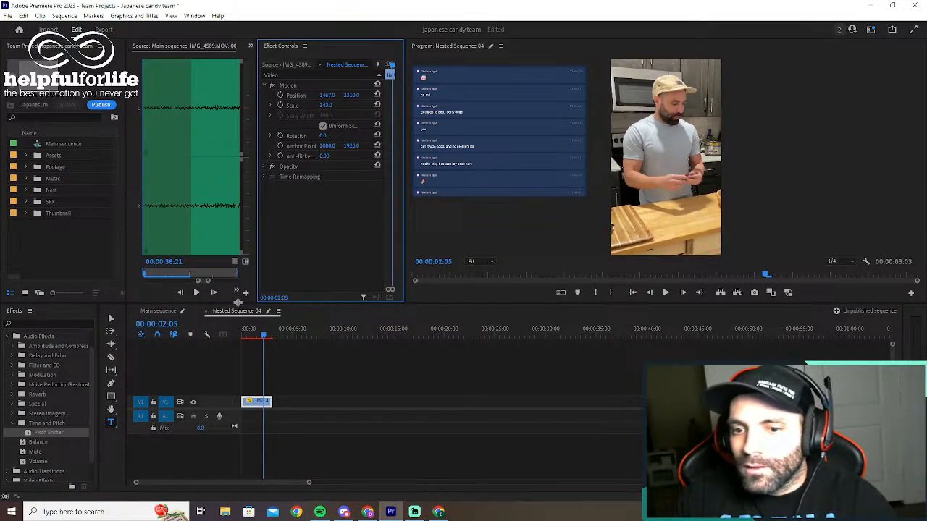
left_click(202, 311)
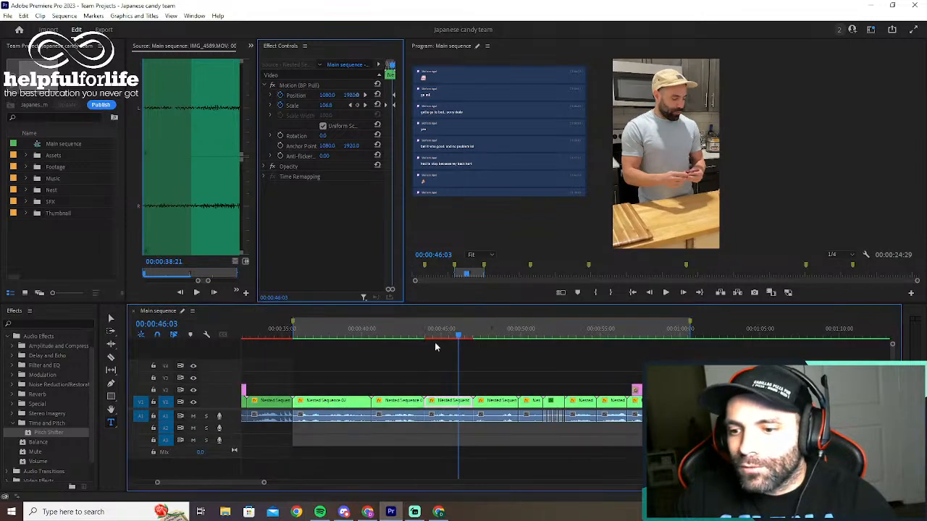
Play the main sequence from about 00:00:40 through Nested Sequence 04 to check its new framing
left_click_drag(437, 333, 365, 341)
key("space")
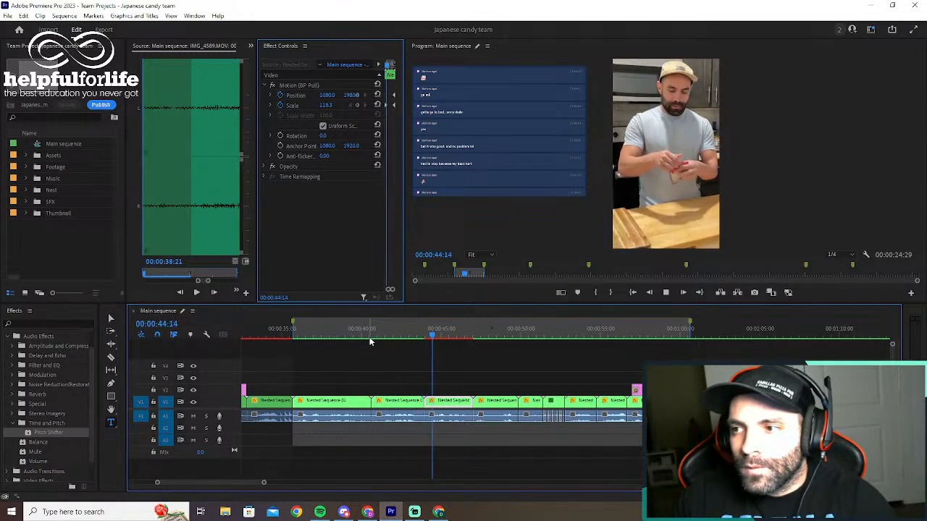
key("space")
key("space")
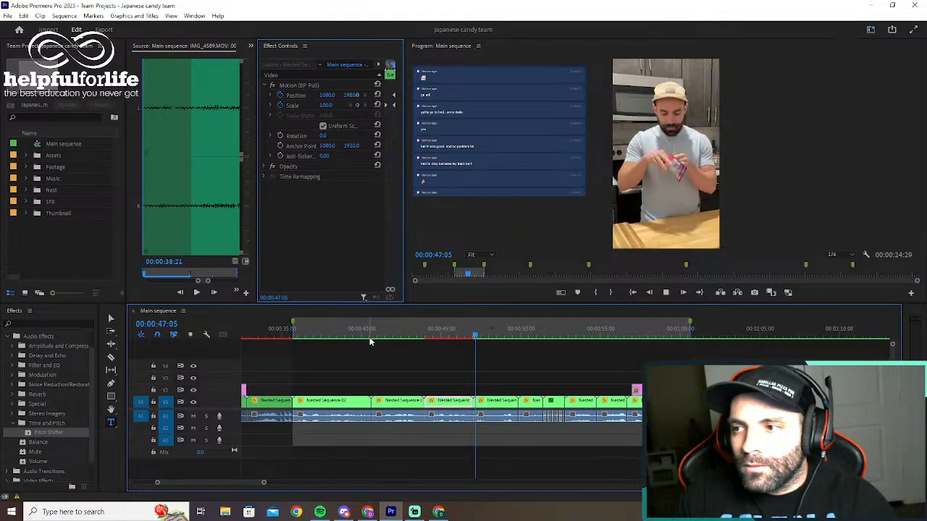
key("space")
Play the rest of the second candy section past 00:01:01 and scrub ahead to 00:01:12:08 in the unedited footage
key("minus")
key("minus")
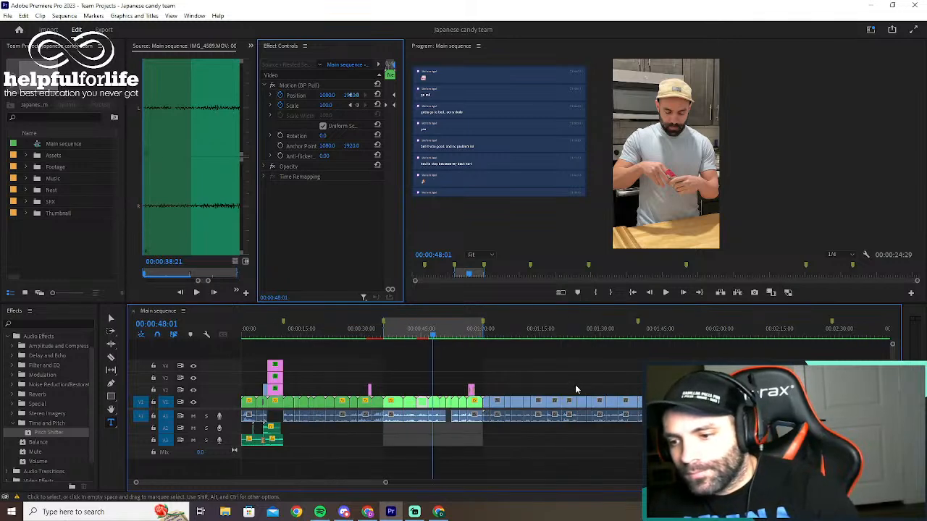
key("space")
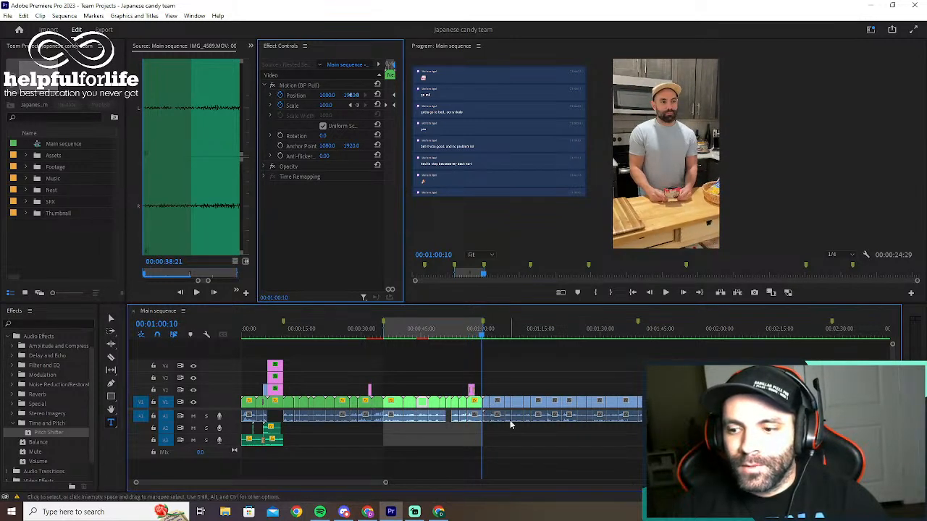
key("space")
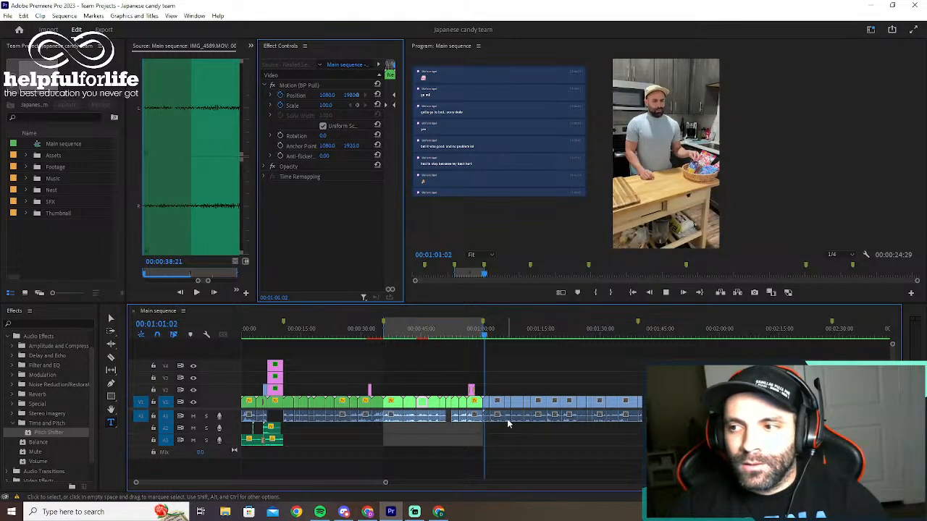
key("space")
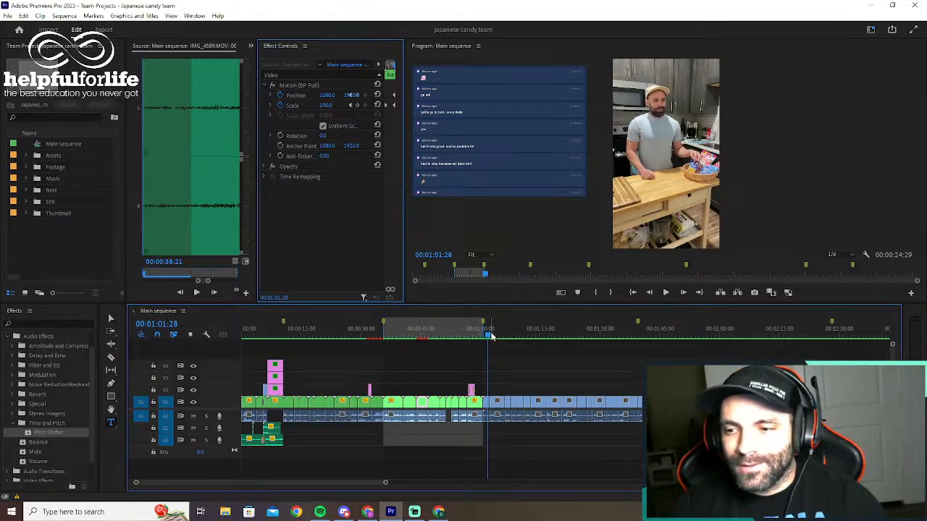
left_click_drag(494, 334, 480, 332)
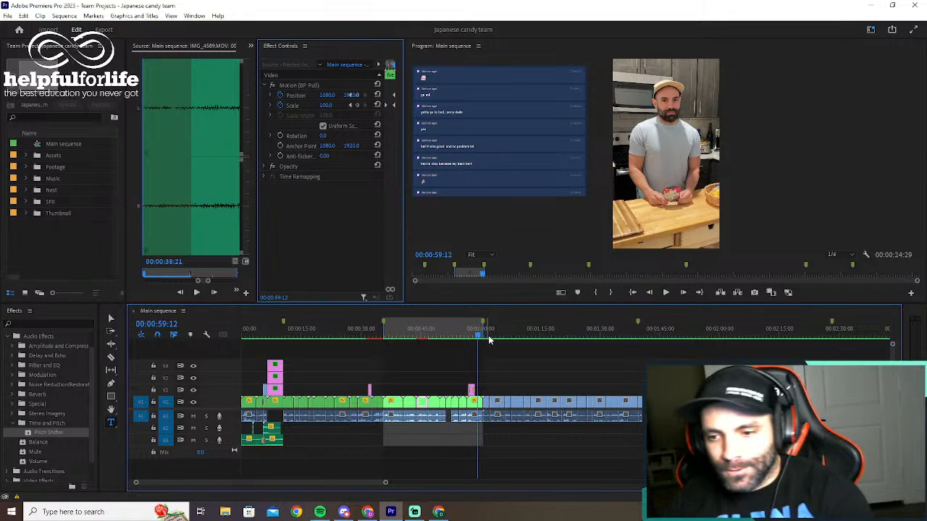
key("backslash")
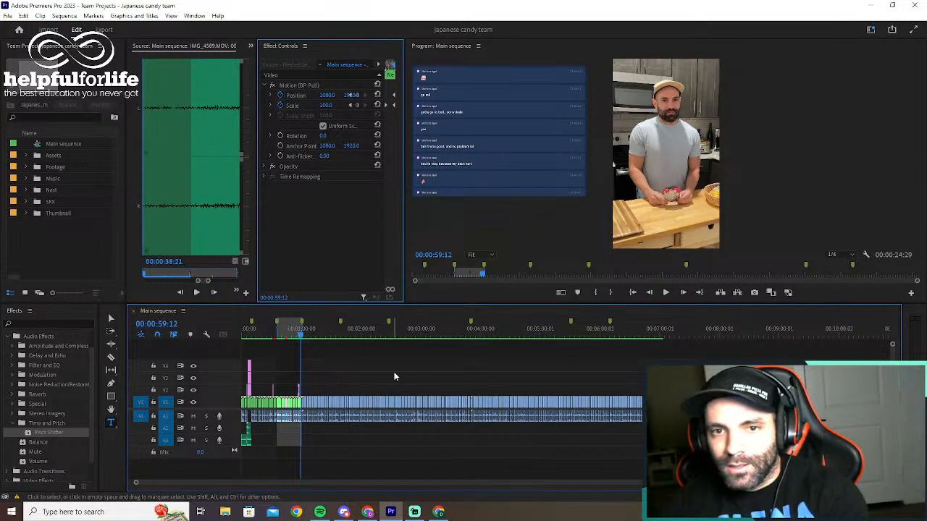
key("equal")
left_click_drag(359, 335, 387, 340)
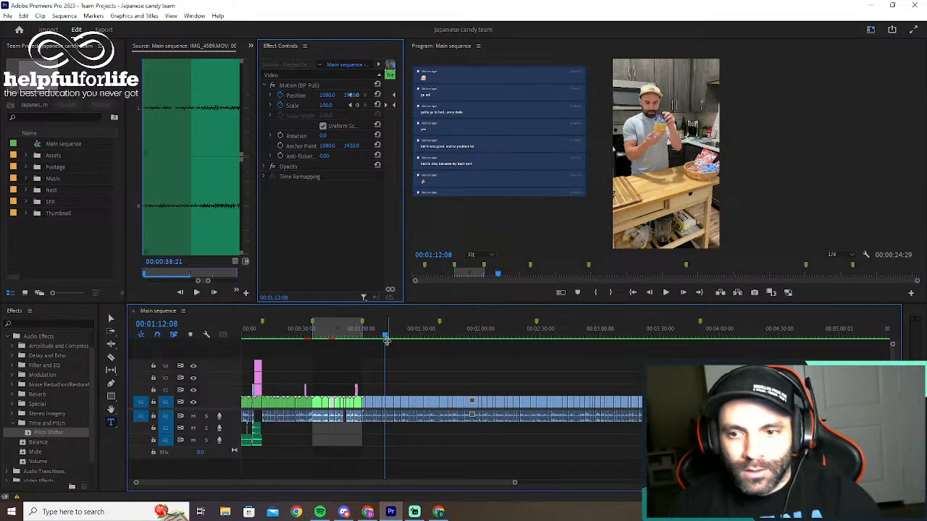
Publish the team project changes with the comment "Intro through second candy done"
left_click(103, 107)
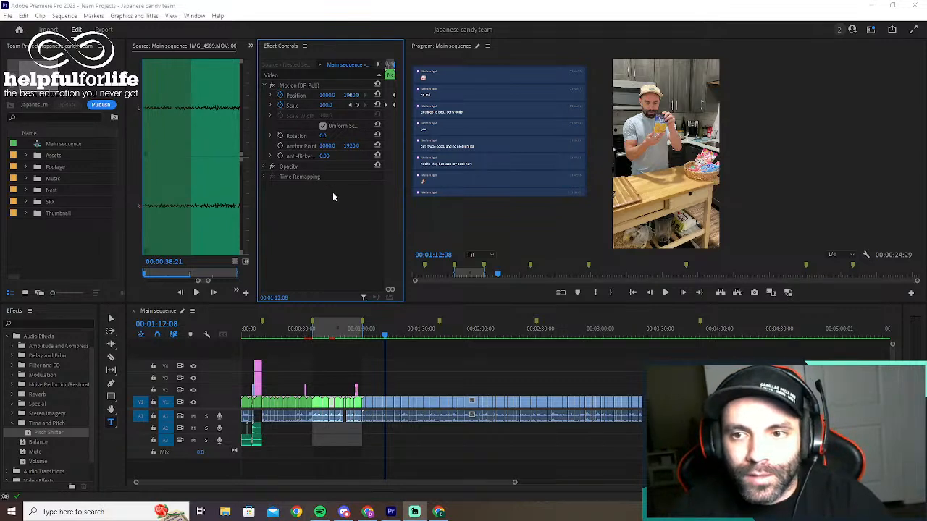
left_click(49, 433)
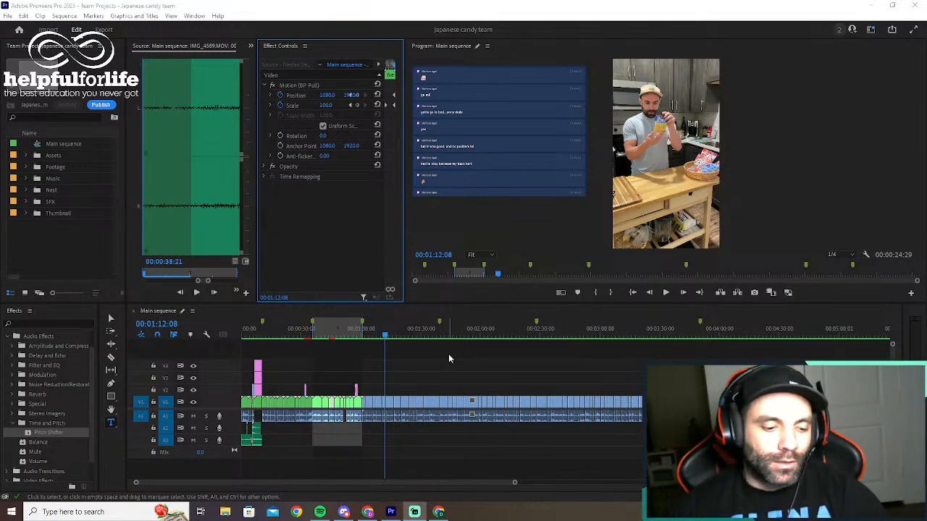
left_click(107, 105)
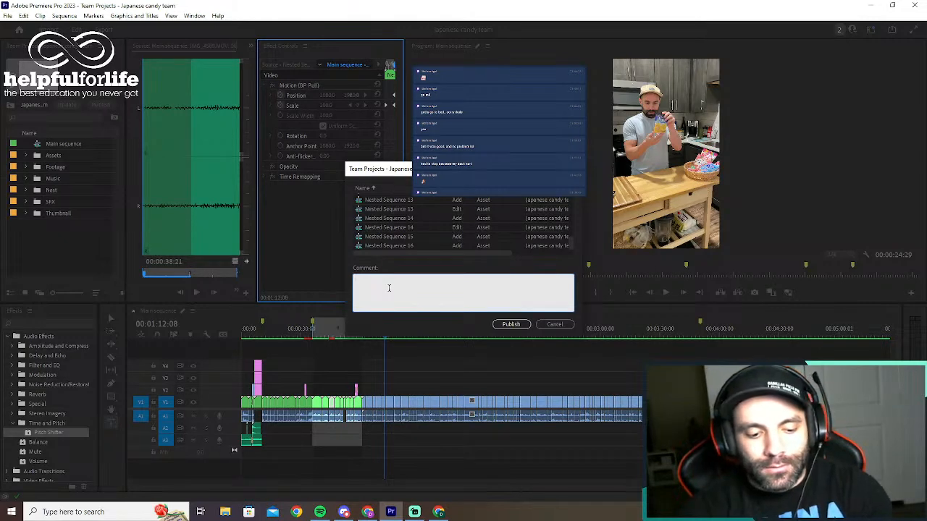
type("Intere")
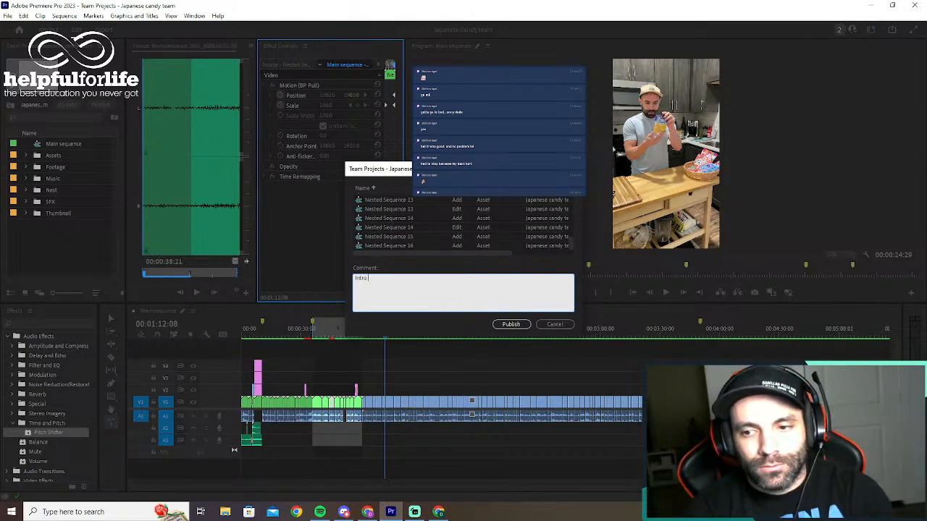
type(" through se")
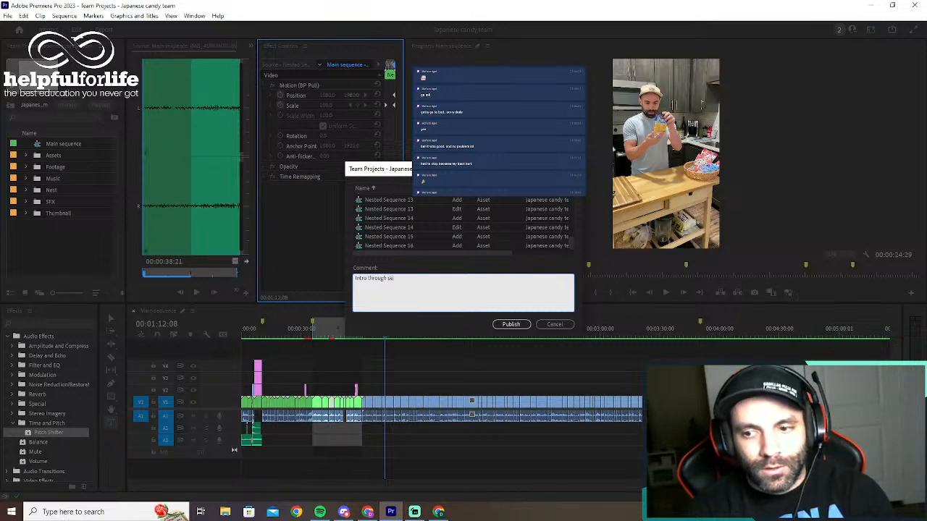
type("cond ca")
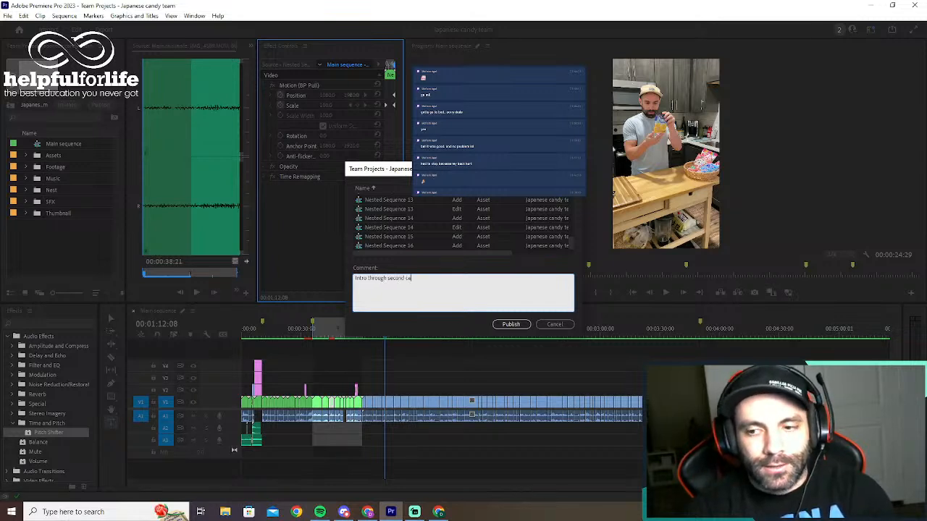
type("ndy done")
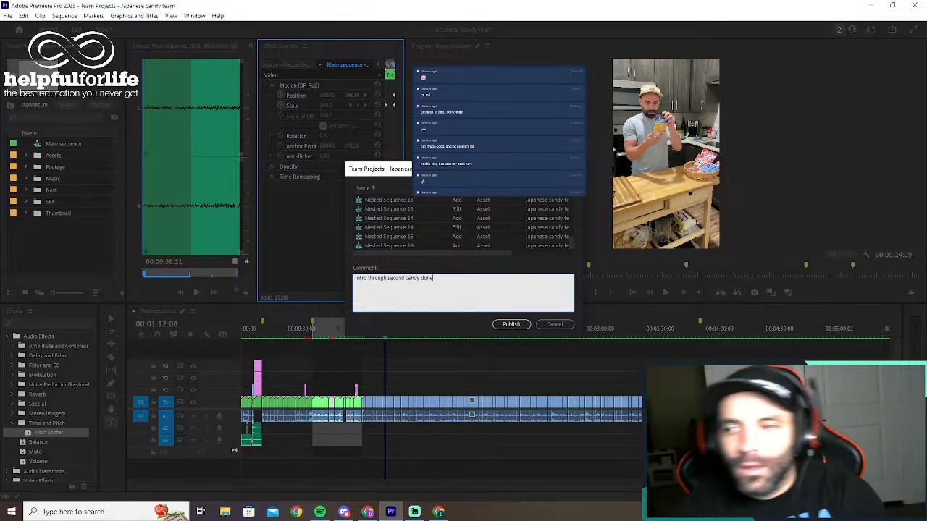
left_click(511, 325)
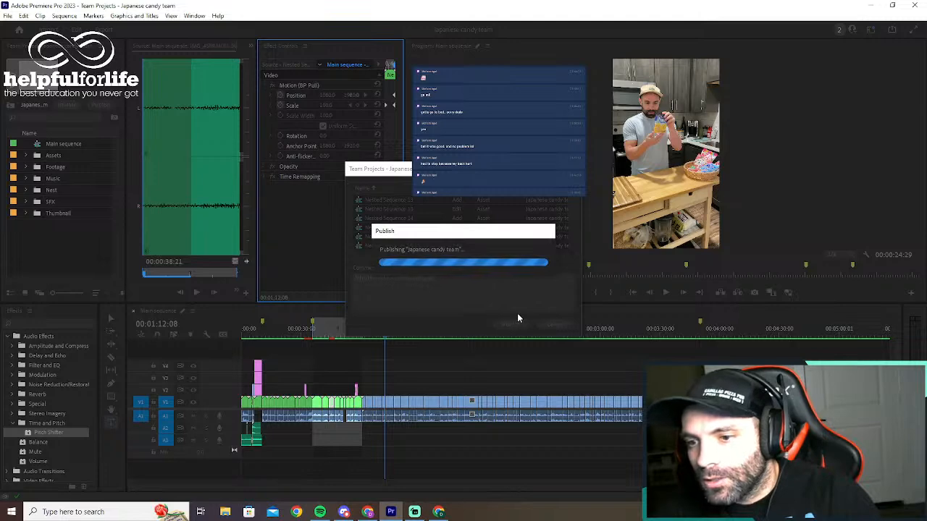